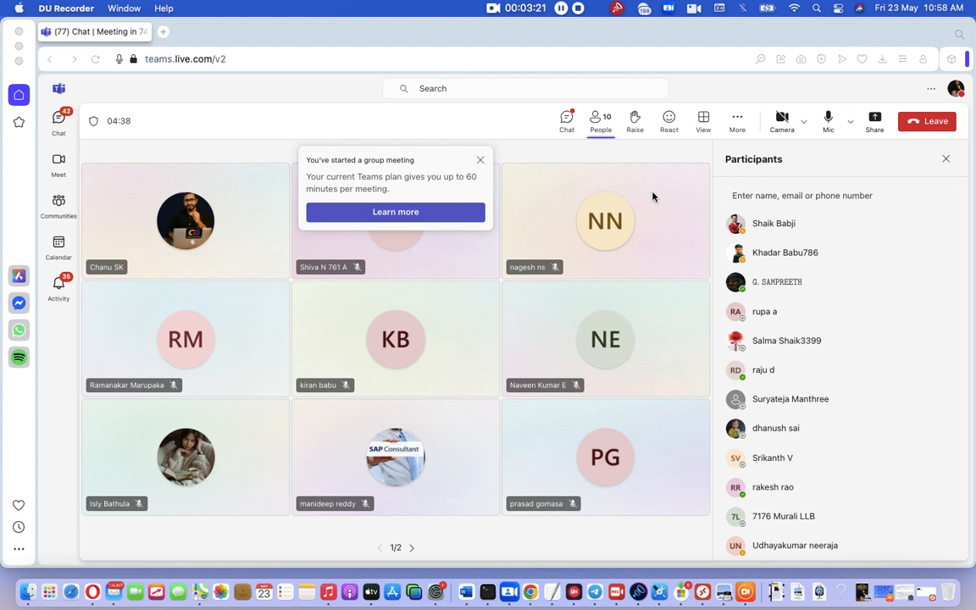
- Dismiss the meeting-length notice and share the entire screen with the Teams meeting
left_click(478, 161)
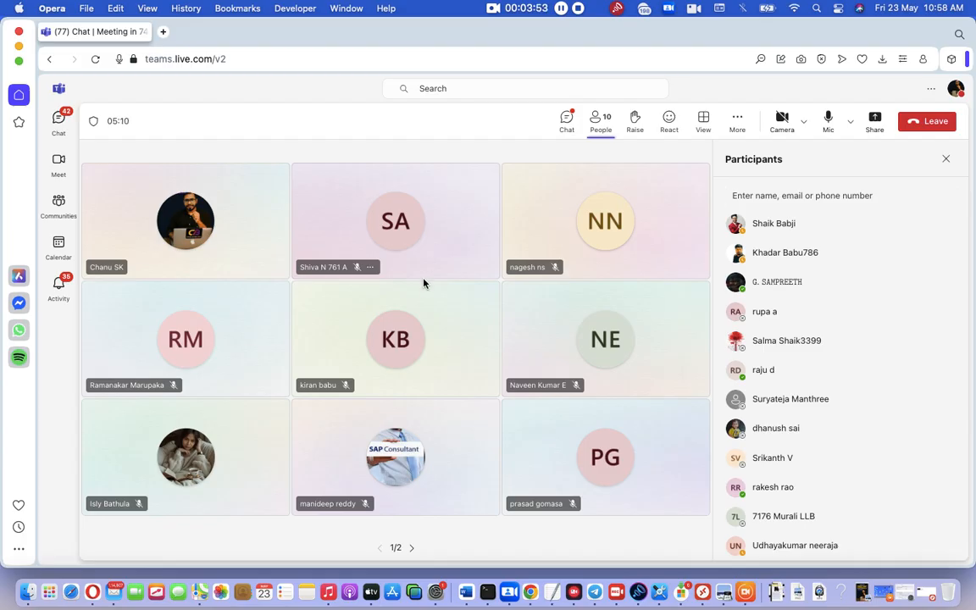
left_click(874, 120)
left_click(760, 205)
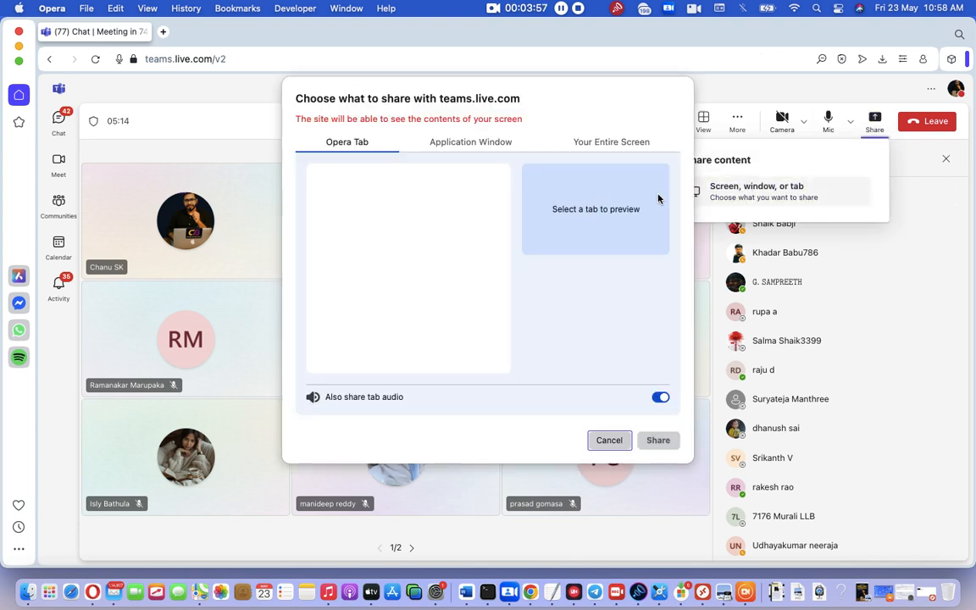
left_click(619, 144)
left_click(396, 229)
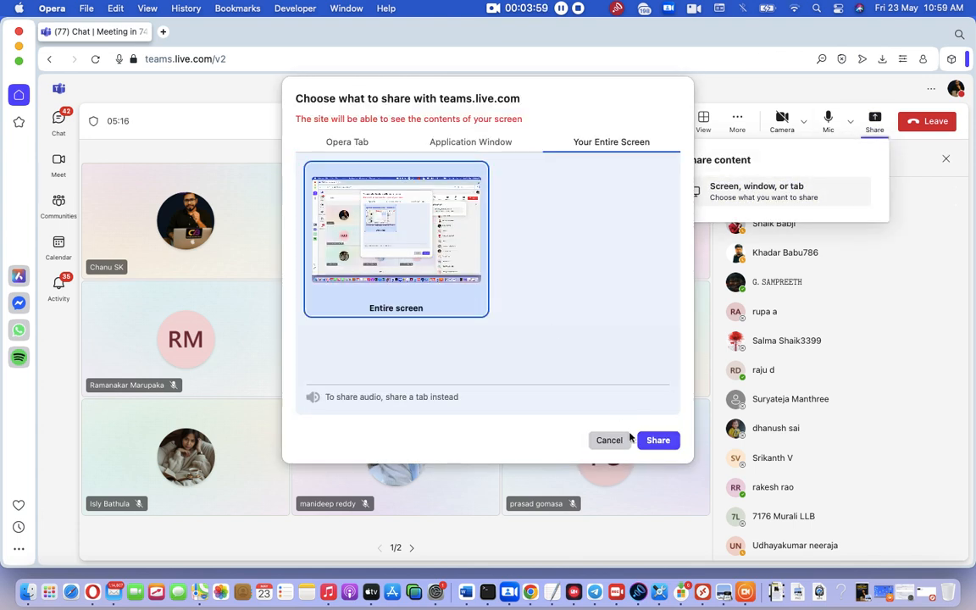
left_click(657, 439)
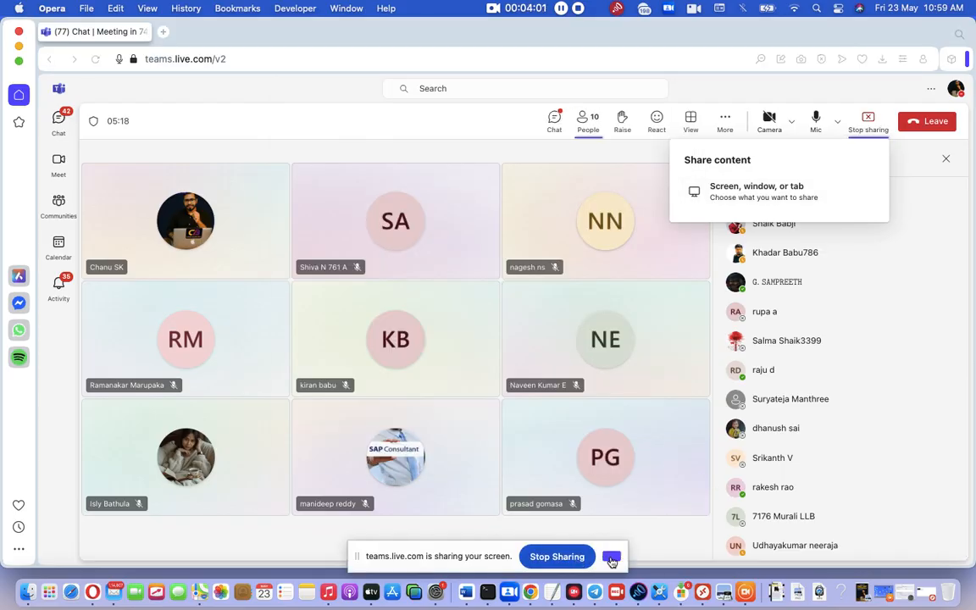
left_click(611, 557)
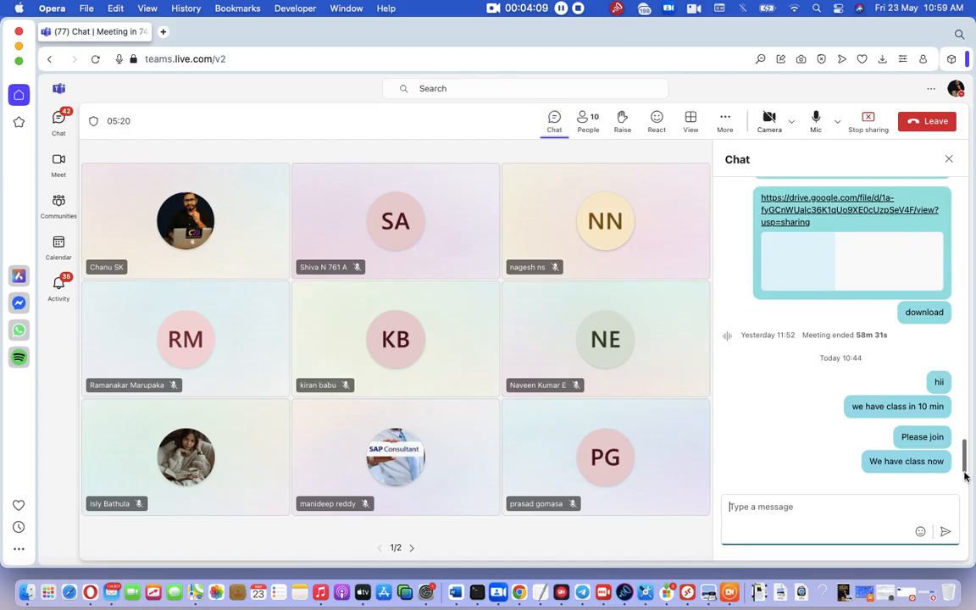
- Find the Business Partner-Supplier Creation Configurations notes in the meeting chat and copy them through the "To Vendor ac cr" line
scroll(964, 448, "up", 5)
scroll(964, 441, "down", 5)
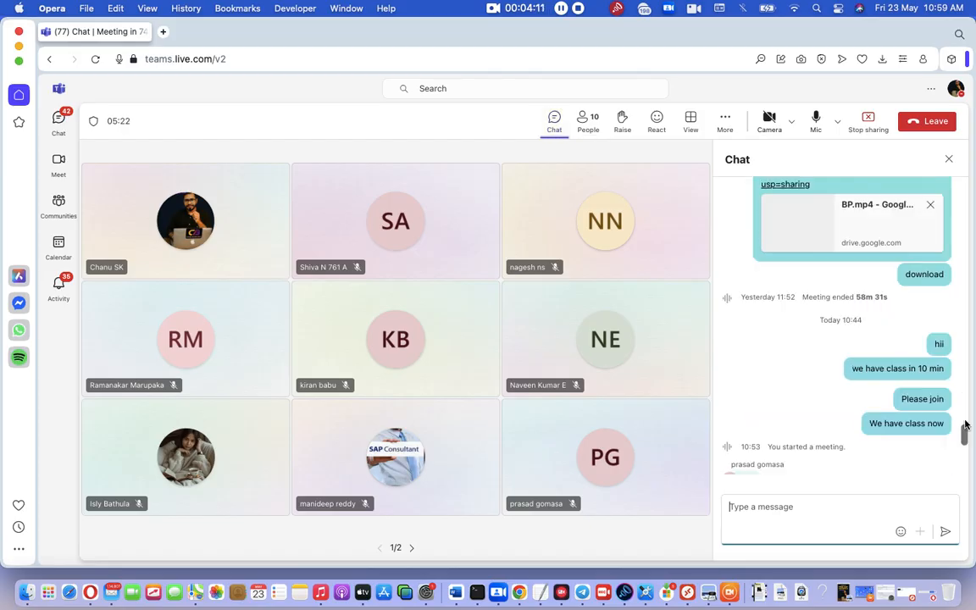
scroll(964, 432, "up", 5)
scroll(932, 371, "down", 3)
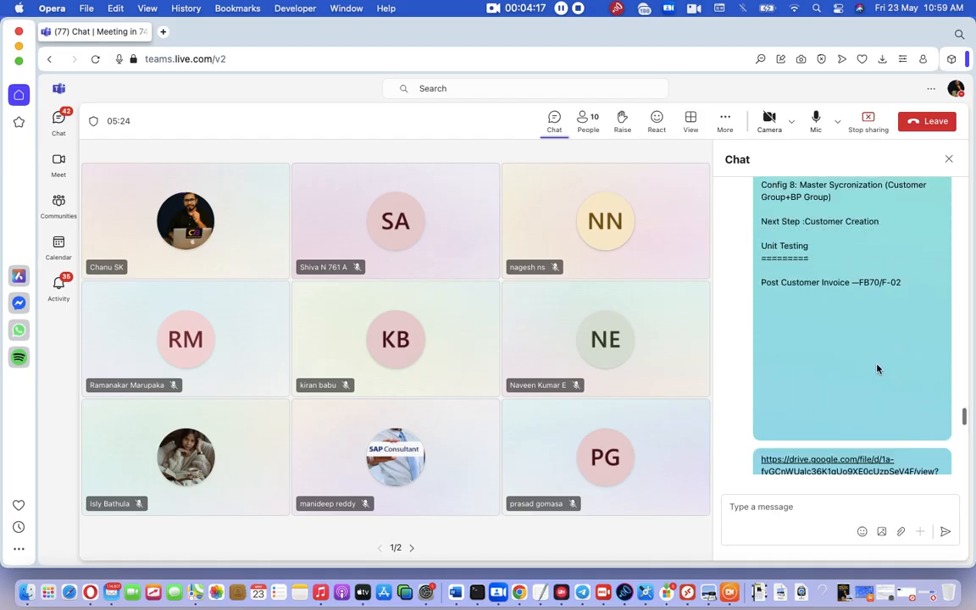
scroll(890, 372, "up", 5)
scroll(899, 374, "up", 5)
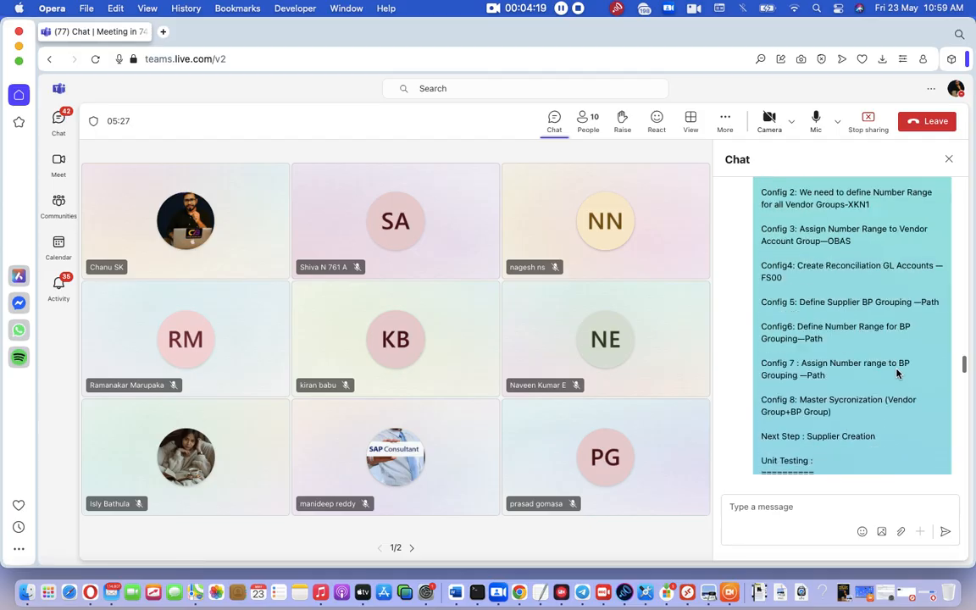
scroll(894, 371, "up", 1)
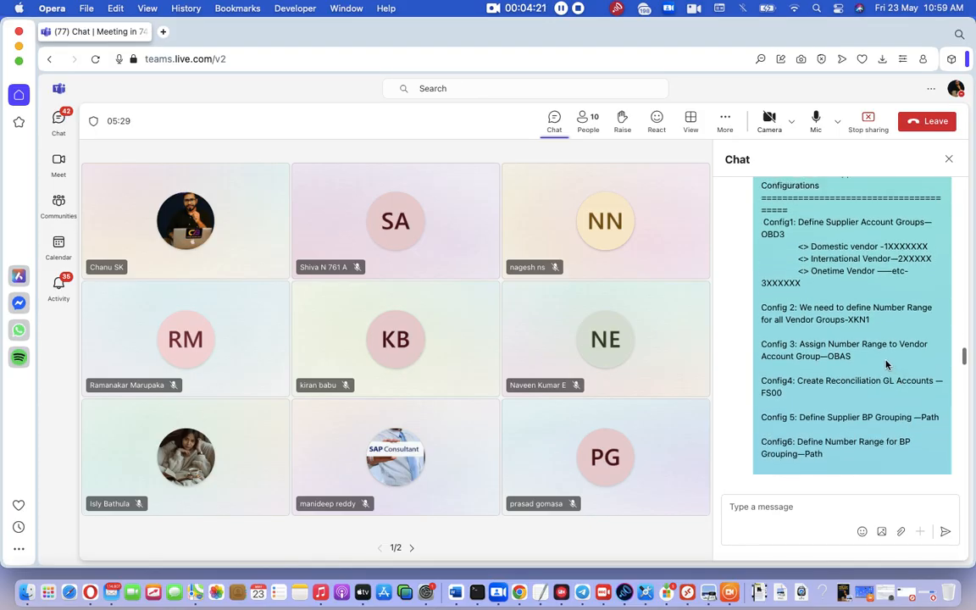
scroll(886, 356, "up", 2)
left_click_drag(763, 217, 877, 436)
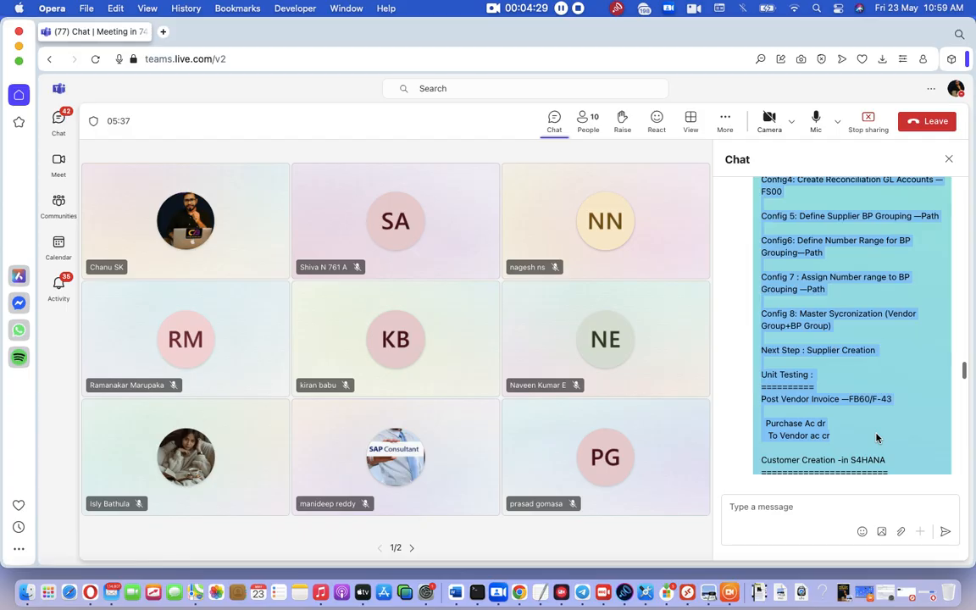
- Switch to TextEdit and replace the document's entire contents with the copied supplier configuration notes
left_click(540, 590)
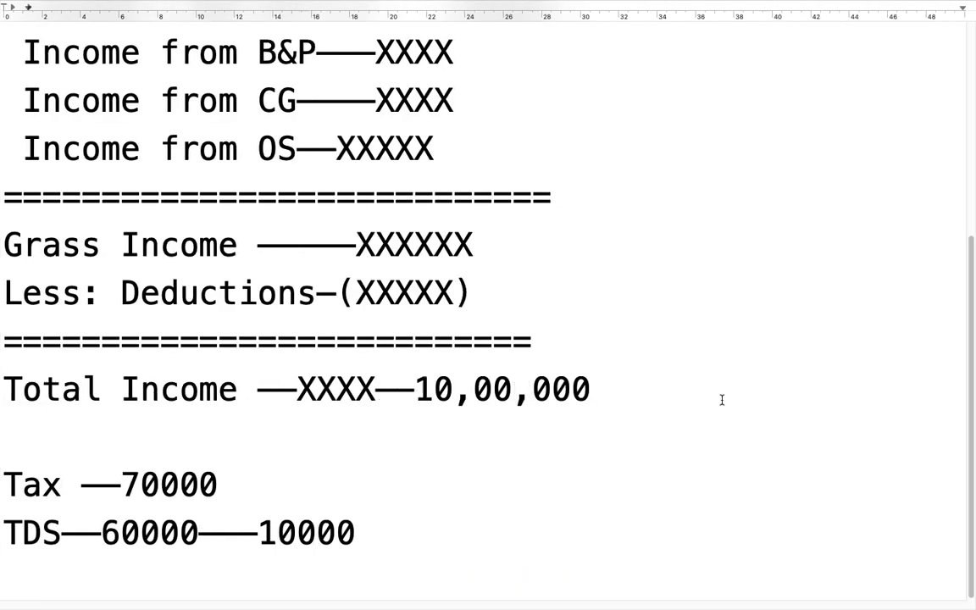
key("BackSpace")
key("super+a")
key("BackSpace")
key("super+v")
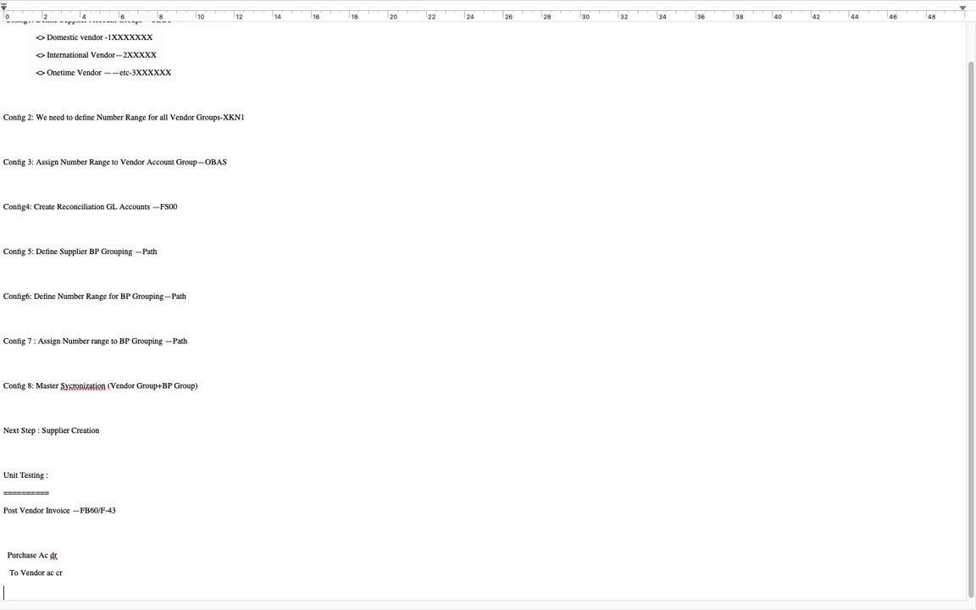
- Set the font size of all the pasted configuration notes to 36 and return to the start of the document
key("super+a")
mouse_move(317, 4)
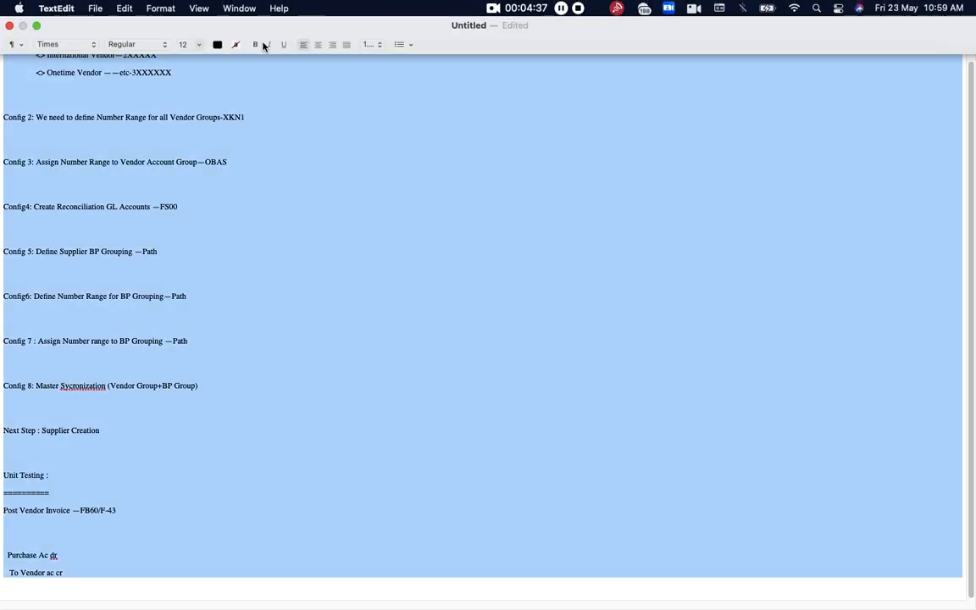
left_click(200, 45)
left_click(183, 149)
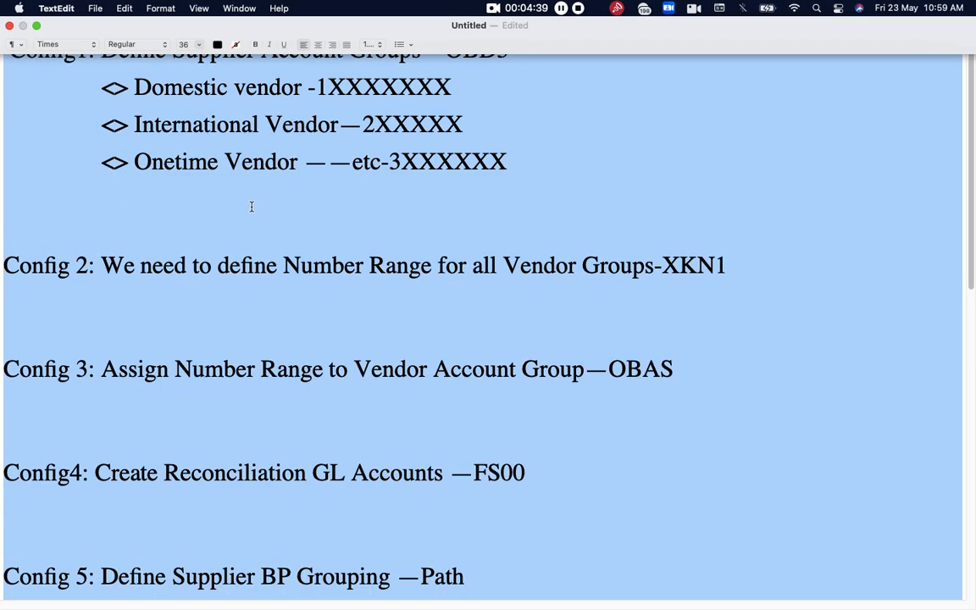
left_click_drag(276, 287, 357, 292)
scroll(356, 292, "up", 3)
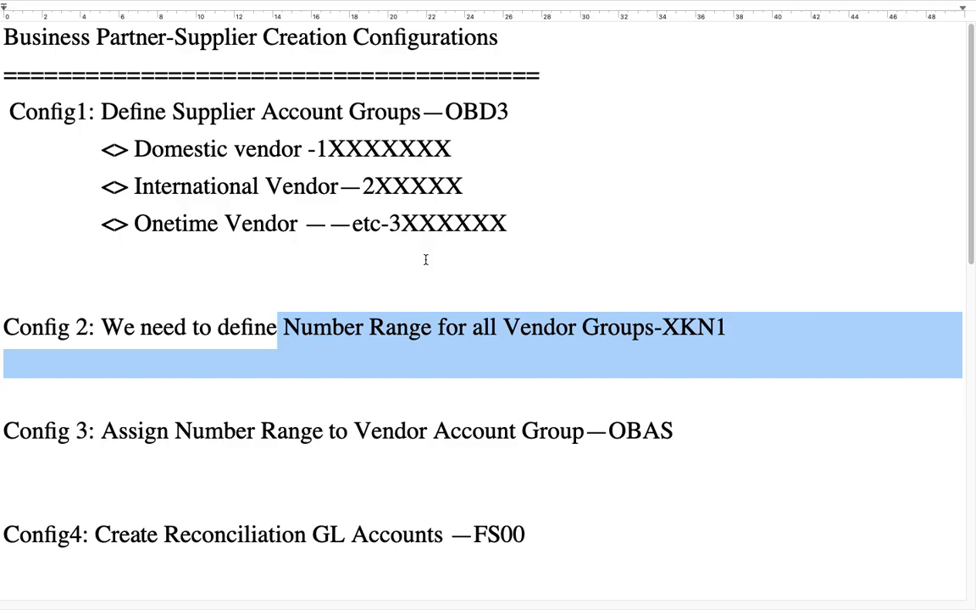
- Switch to the remote SAP session, close the auto-logout error and open the logon screen of the S4HANA2022 system
key("ctrl+Left")
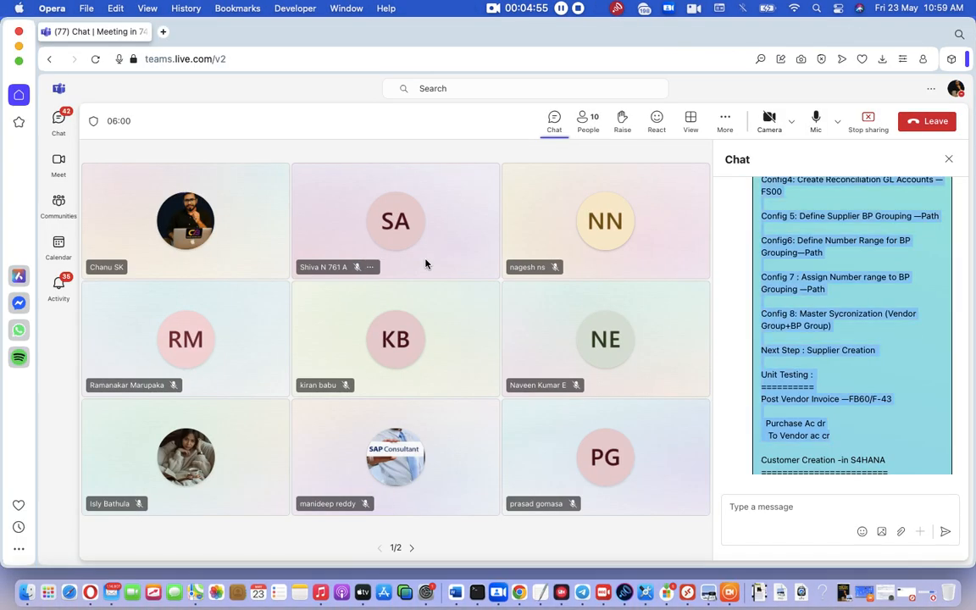
left_click(678, 593)
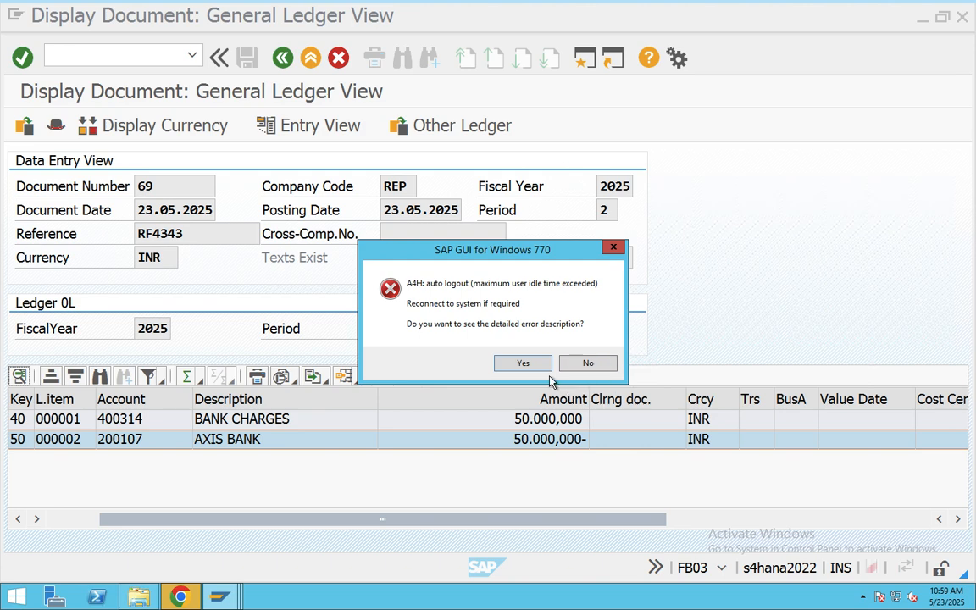
left_click(523, 363)
left_click(569, 383)
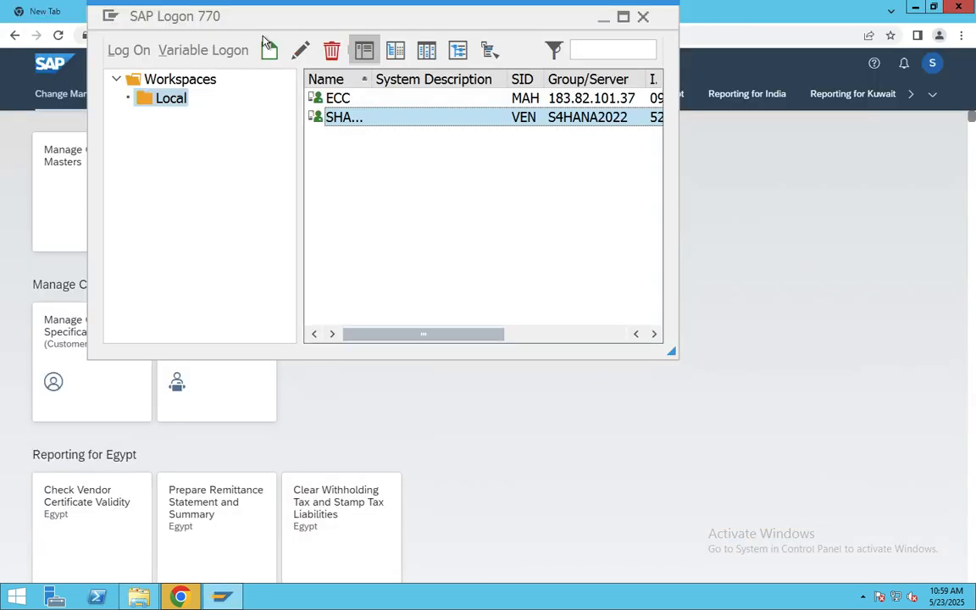
double_click(329, 120)
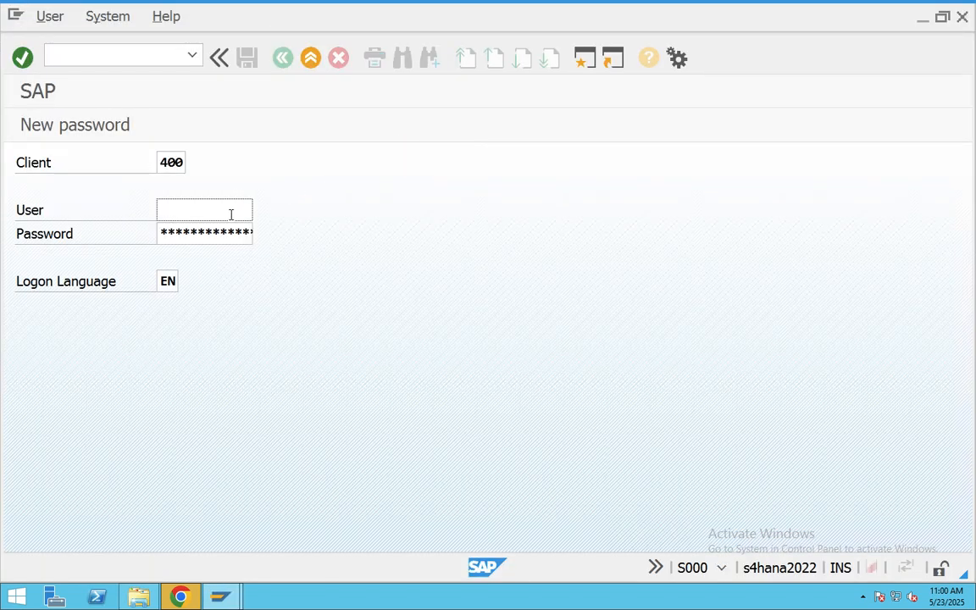
- Log on to client 400 by entering the user name and the account password
left_click(233, 212)
left_click(187, 231)
type("*********")
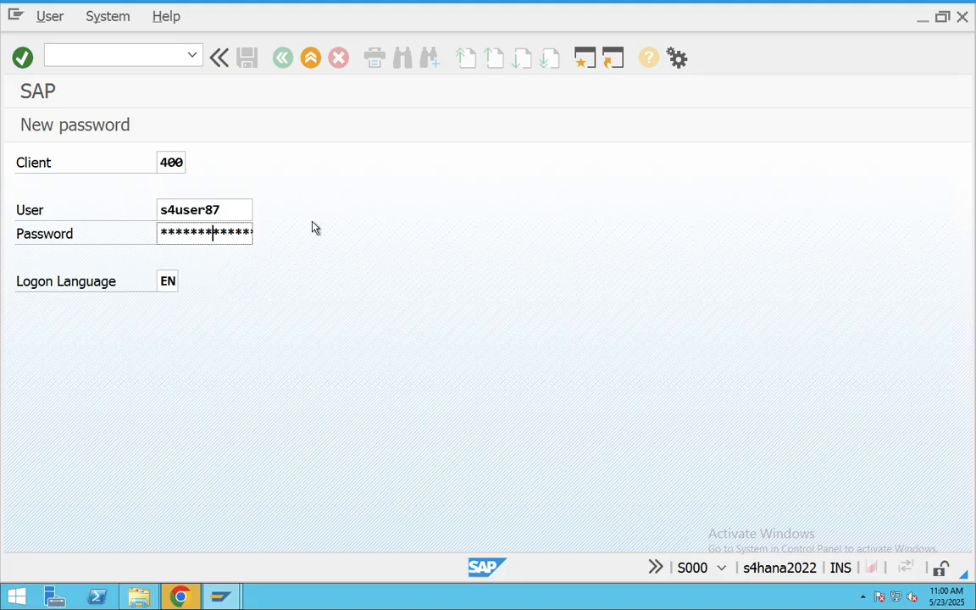
type("*")
key("Return")
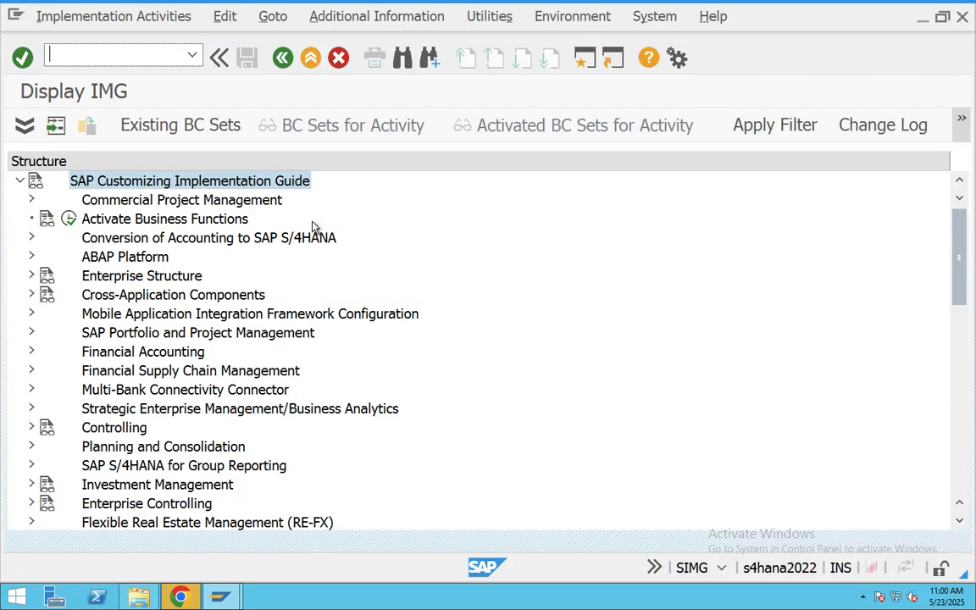
- Leave the IMG display and open transaction OBD3 for vendor account groups
left_click(283, 56)
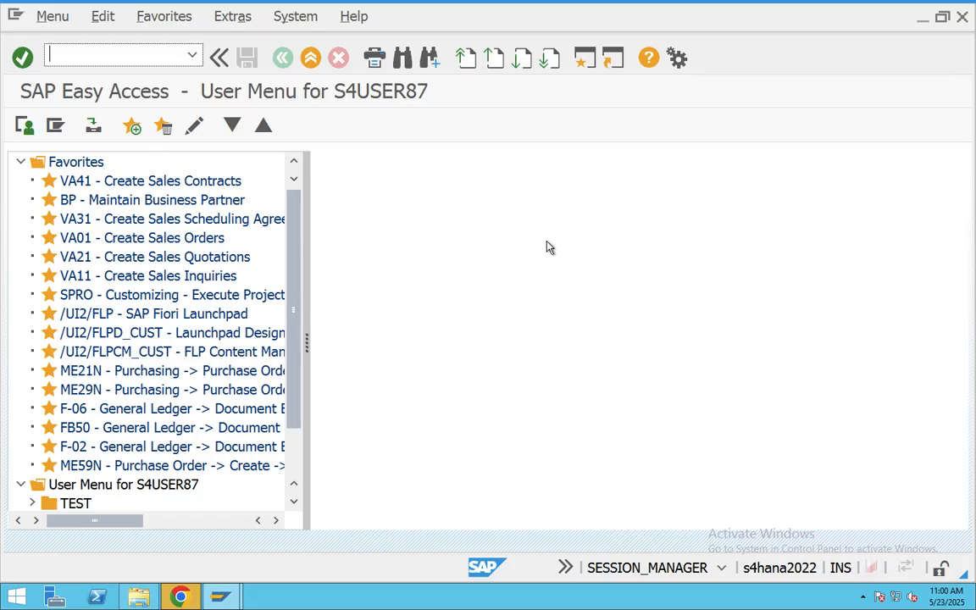
type("OBD3")
key("Return")
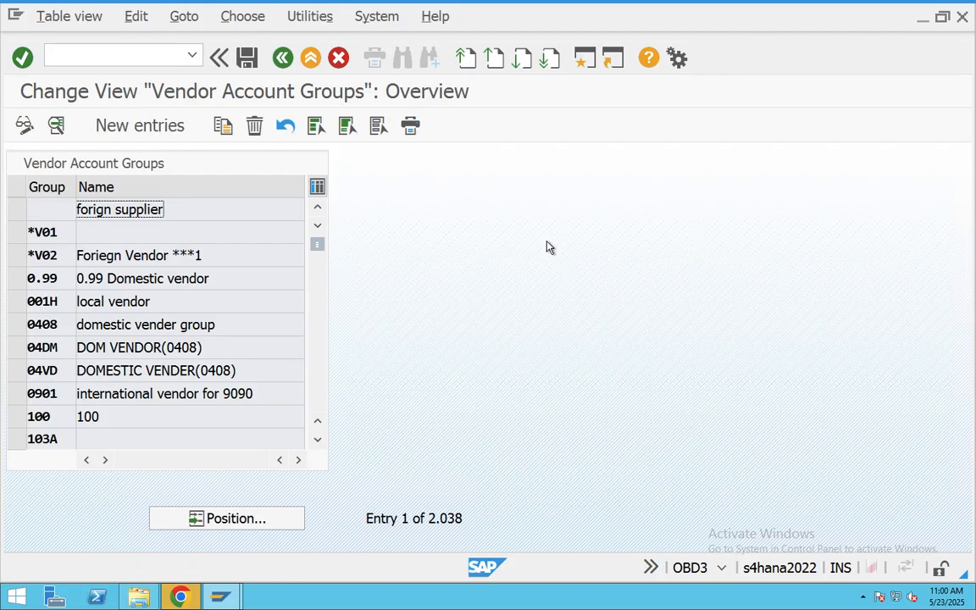
- Create a new vendor account group CHIT with the meaning "Domestic Vendor Ac Group"
left_click(130, 128)
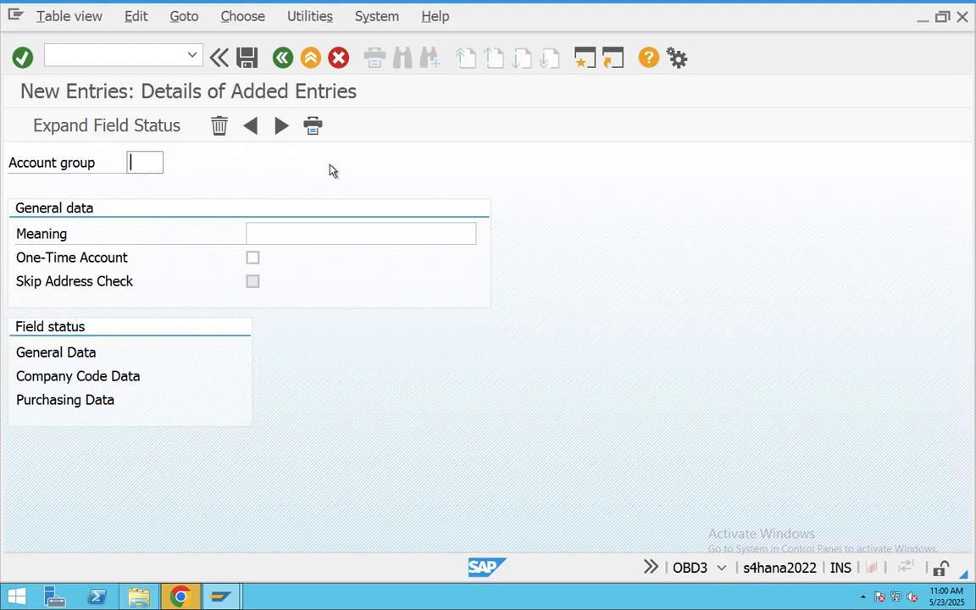
type("CHIT")
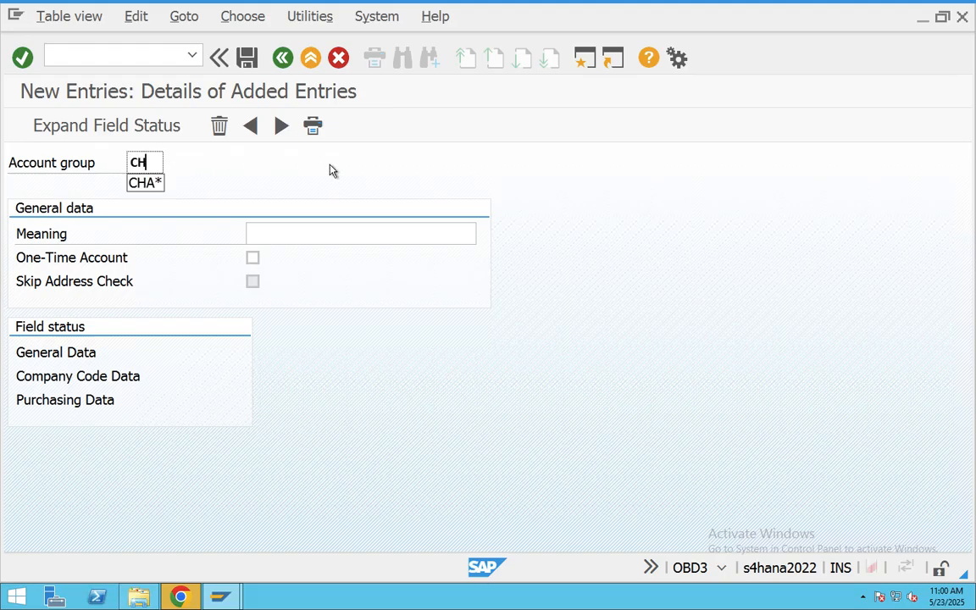
left_click(296, 229)
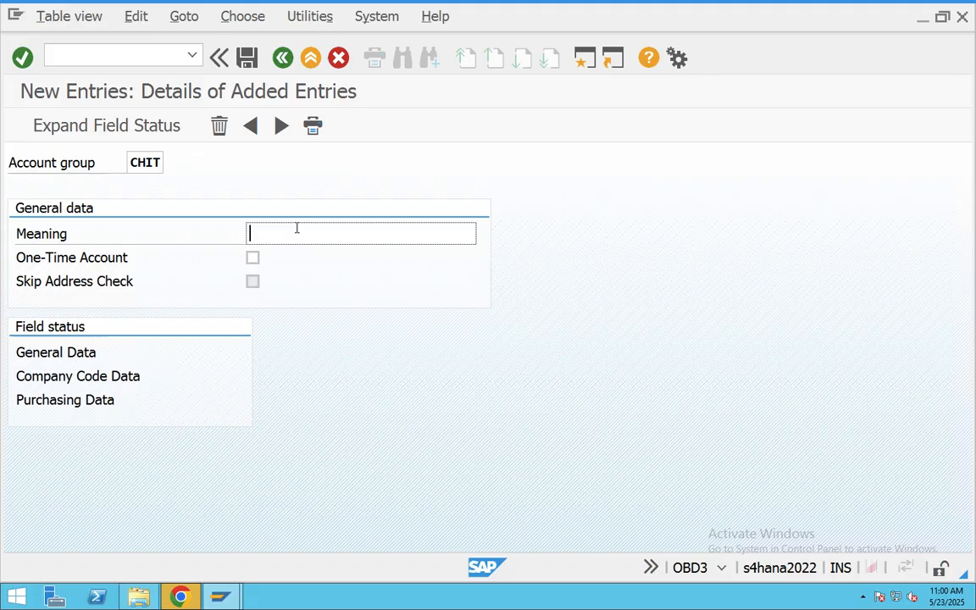
type("Dome")
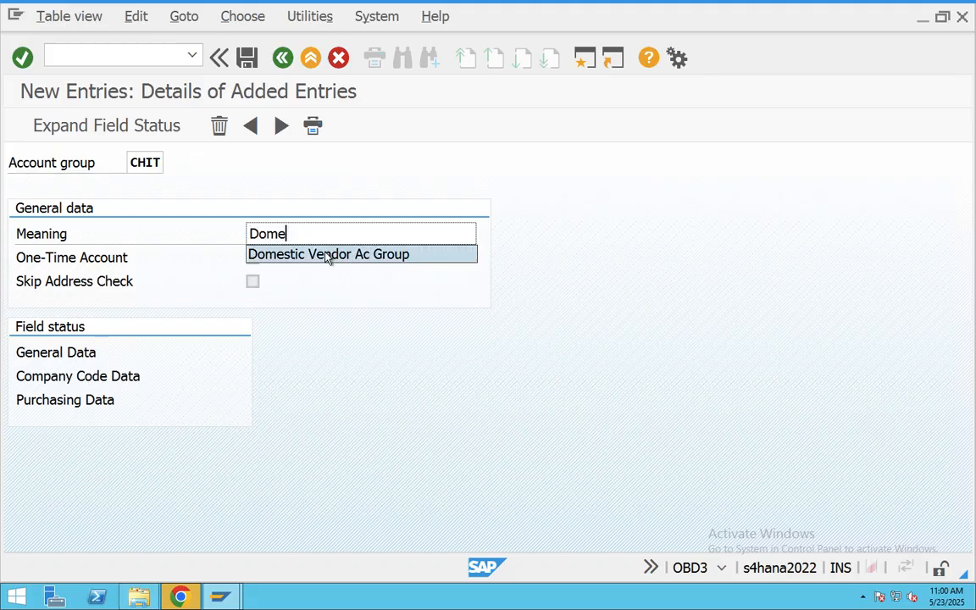
left_click(328, 254)
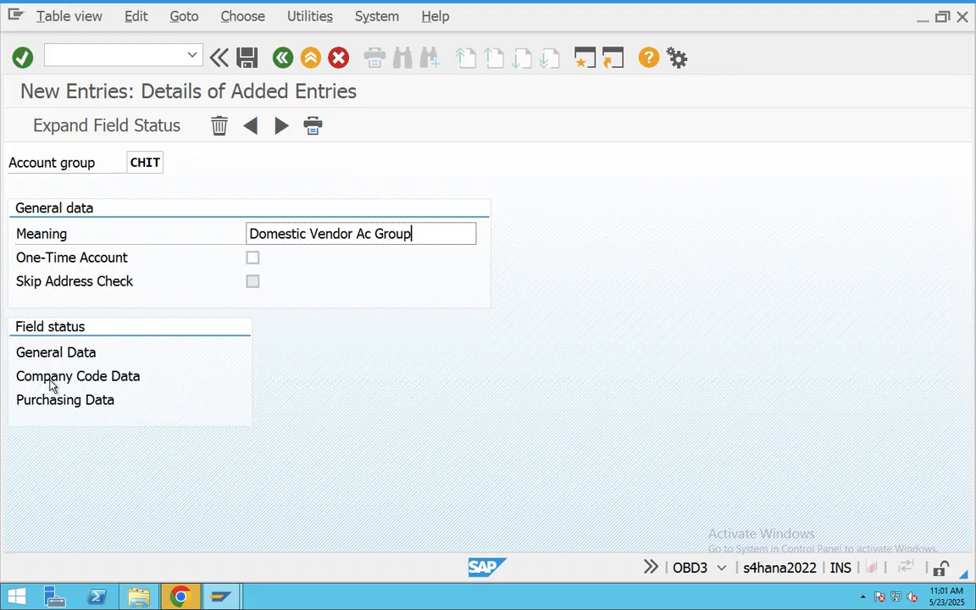
- Review the Address and Communication field status settings in the account group's General Data
double_click(55, 354)
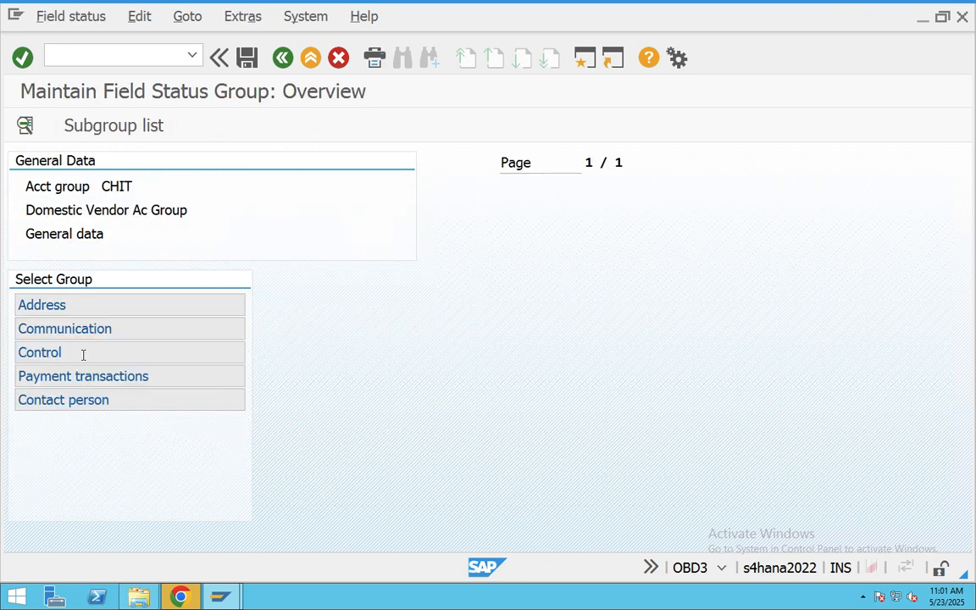
double_click(72, 305)
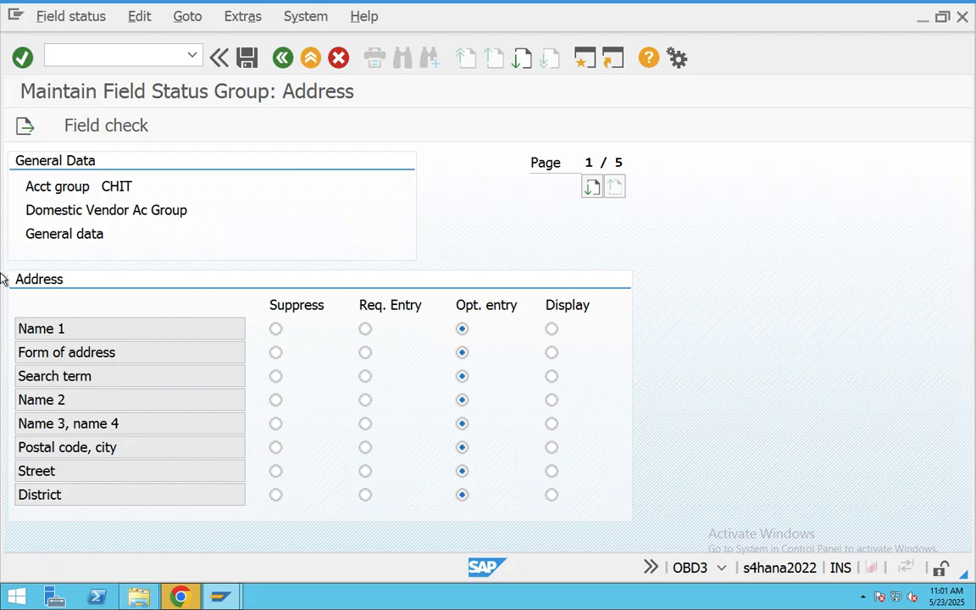
left_click(285, 58)
double_click(128, 330)
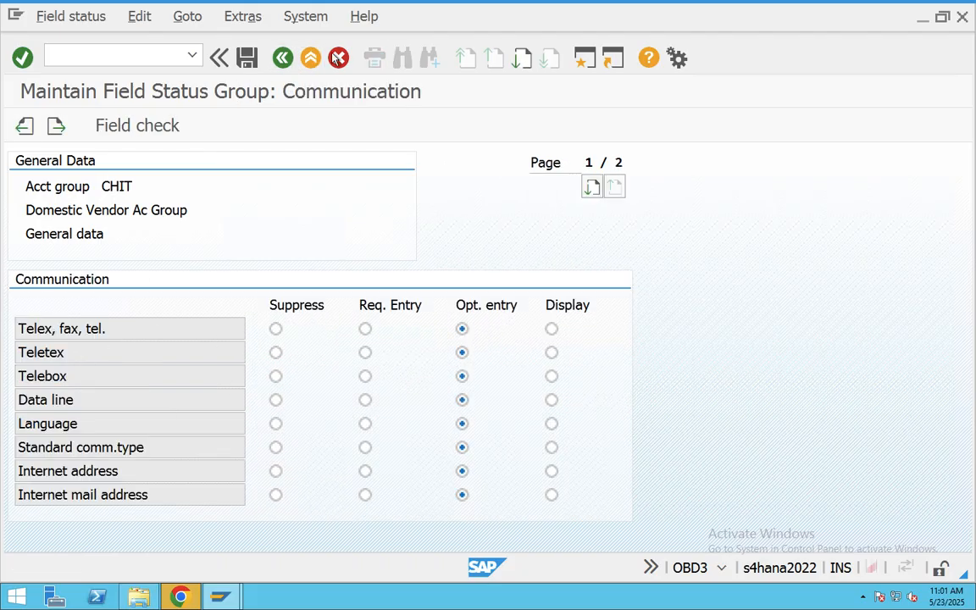
left_click(283, 58)
left_click(287, 61)
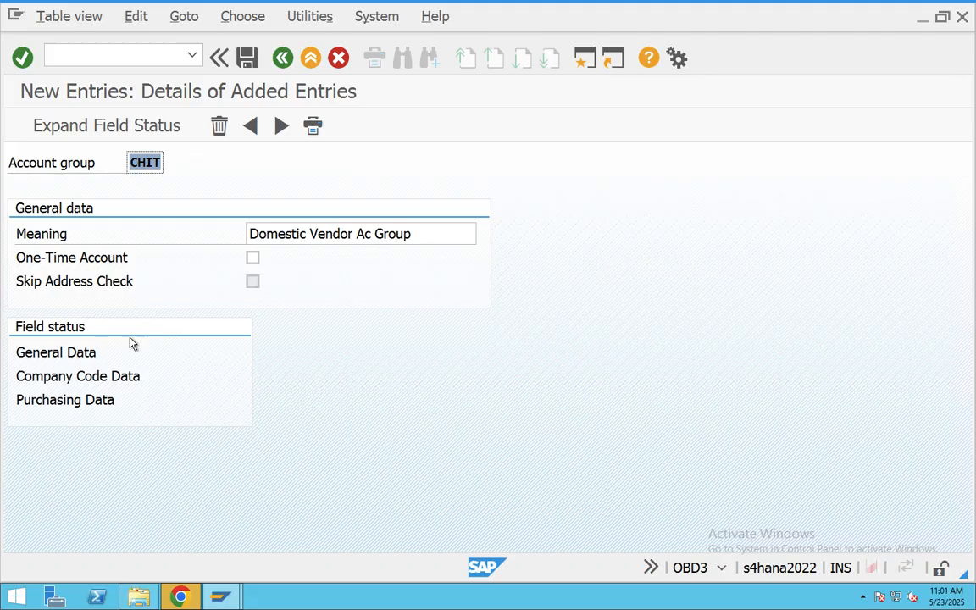
- Make the Reconciliation account a required entry in the Account management field status of CHIT's Company Code Data
double_click(95, 378)
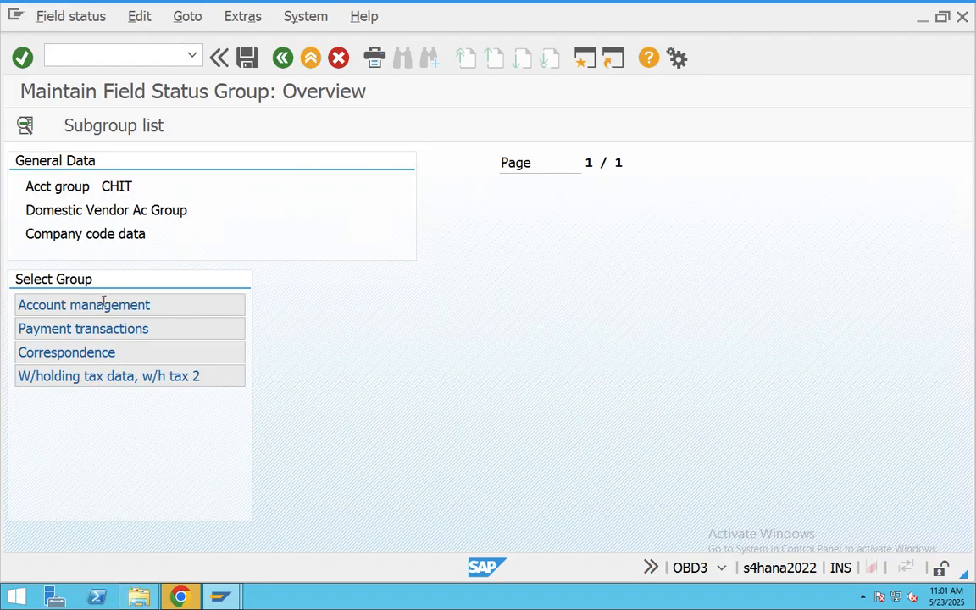
double_click(102, 305)
left_click(365, 329)
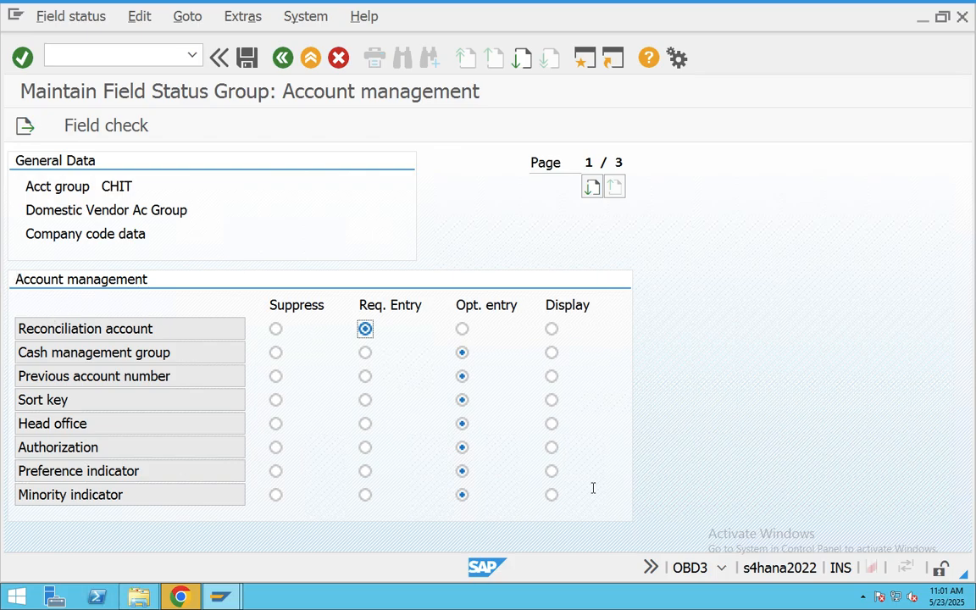
- Back out of the customizing request prompt, discard the unsaved account group CHIT and leave vendor account group maintenance
left_click(246, 57)
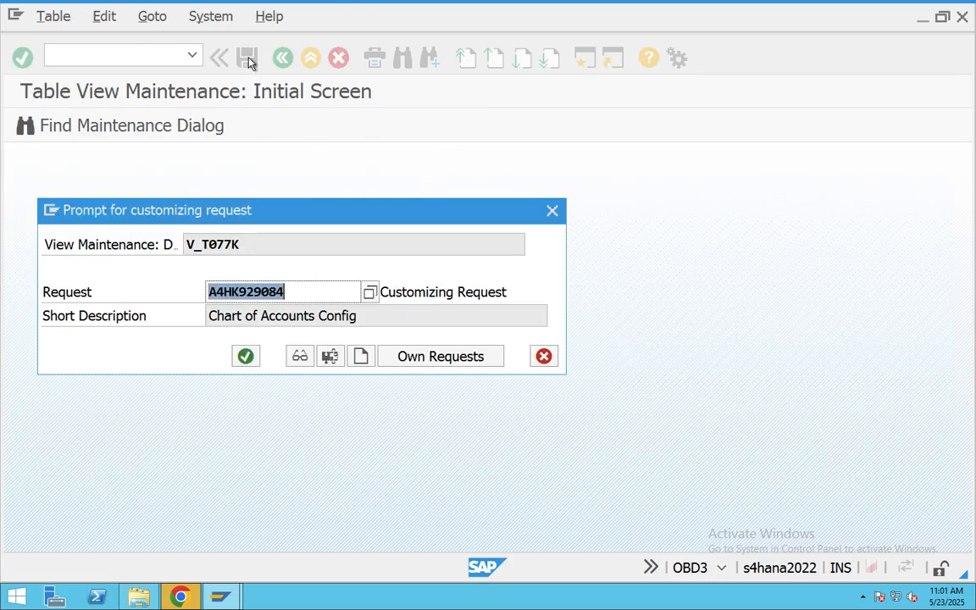
left_click(360, 356)
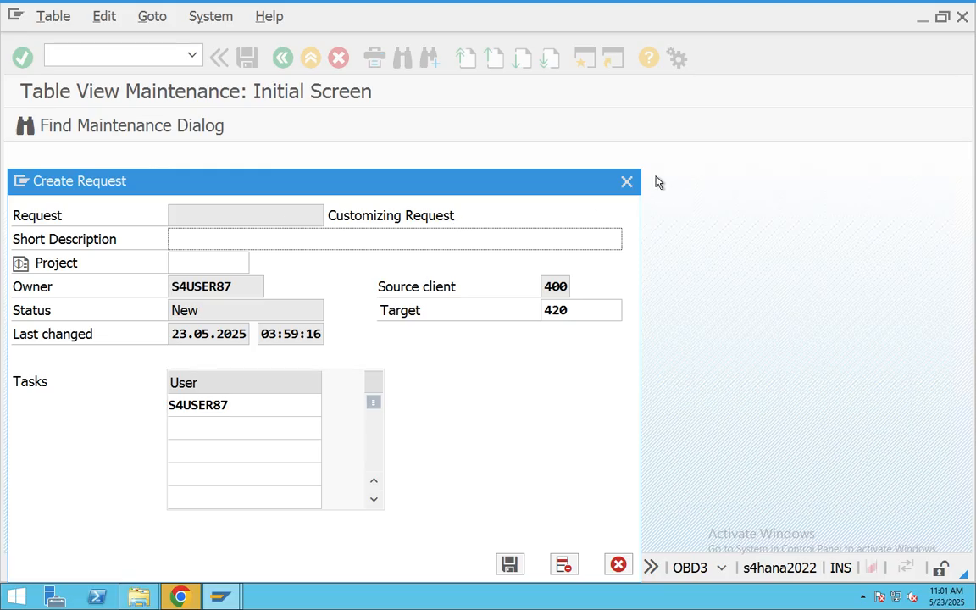
left_click(626, 182)
left_click(552, 210)
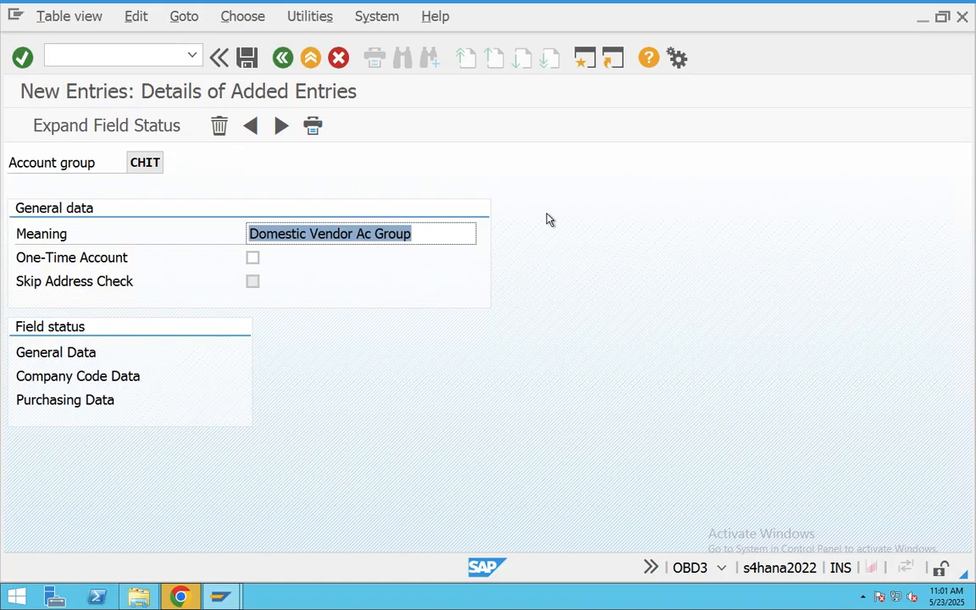
left_click(339, 57)
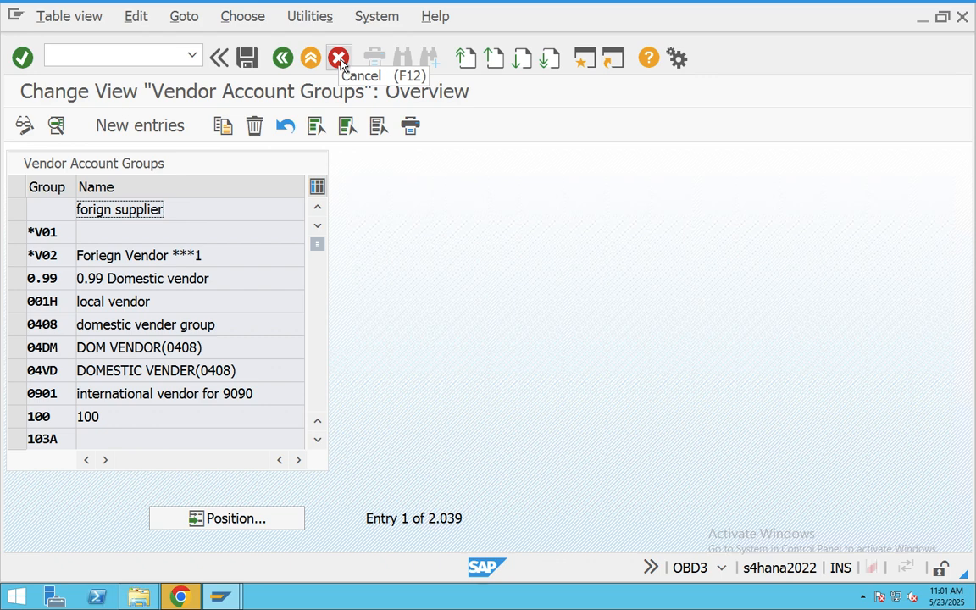
left_click(339, 58)
left_click(370, 392)
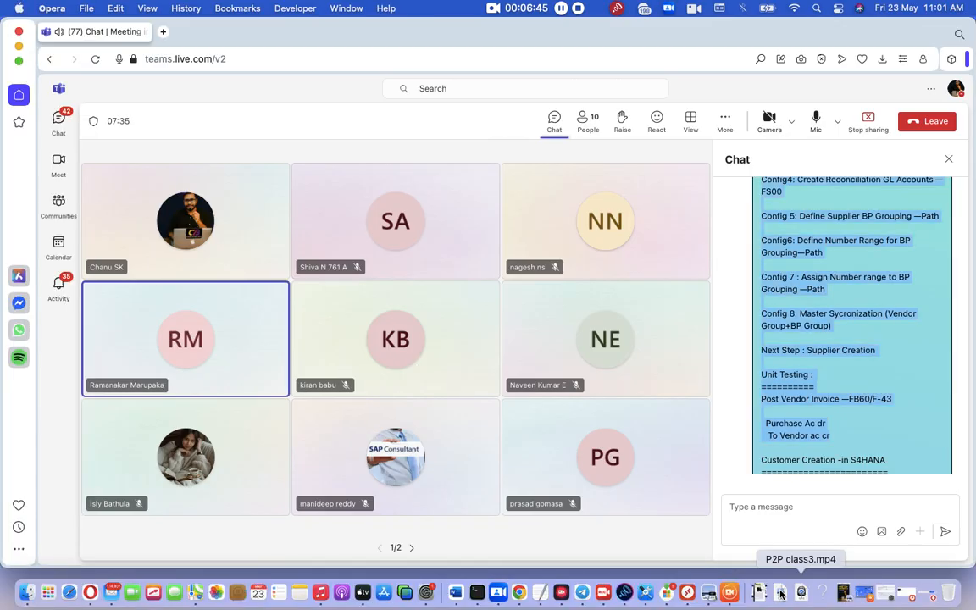
- In the Teams meeting, stop the current screen share and share the entire screen again
left_click(871, 121)
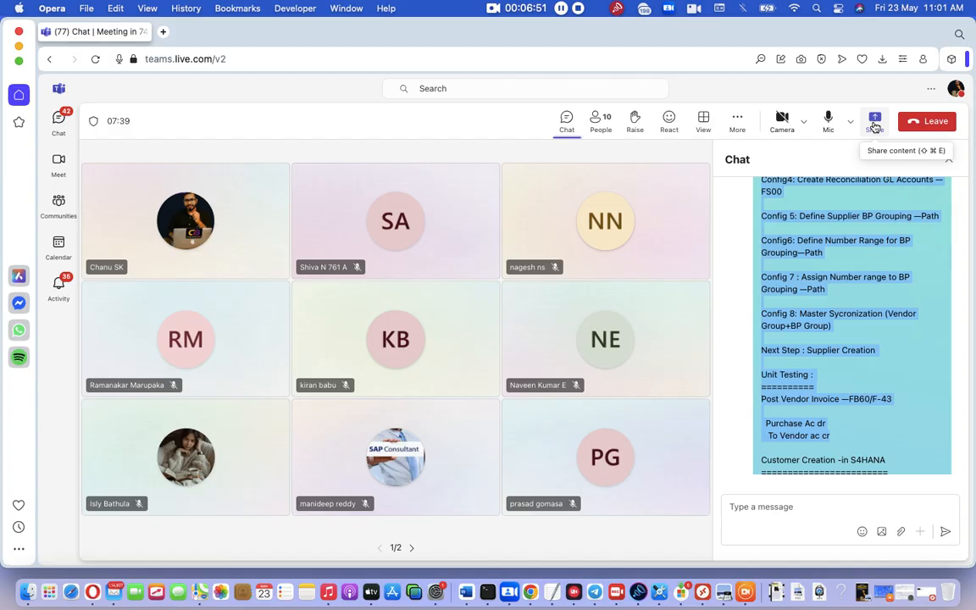
left_click(875, 125)
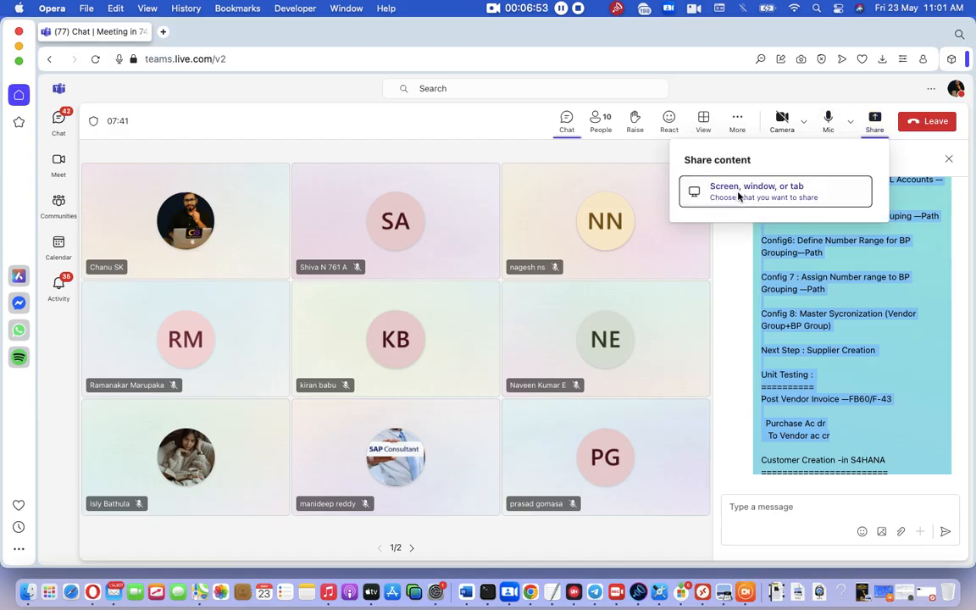
left_click(739, 196)
left_click(649, 143)
left_click(396, 228)
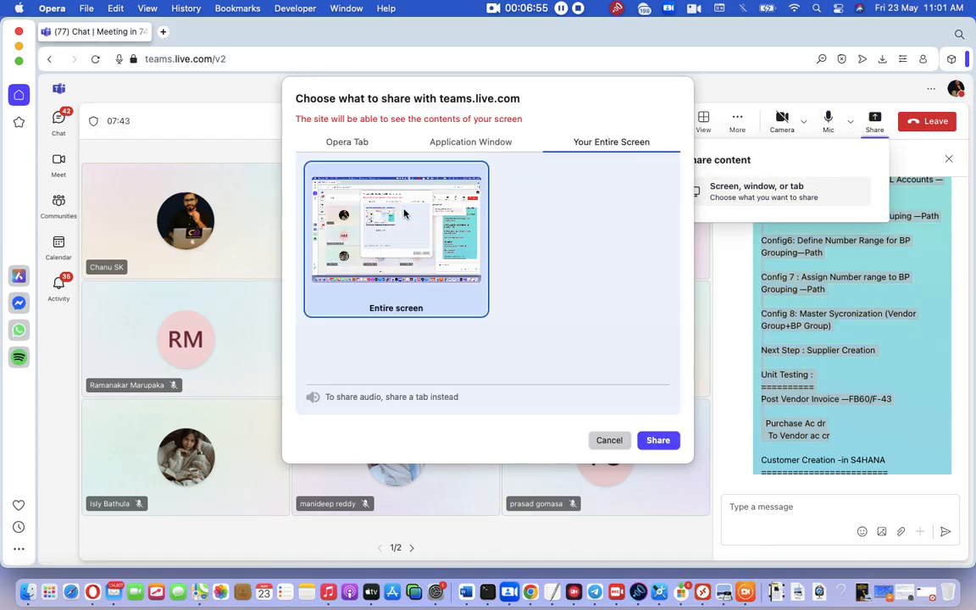
left_click(666, 440)
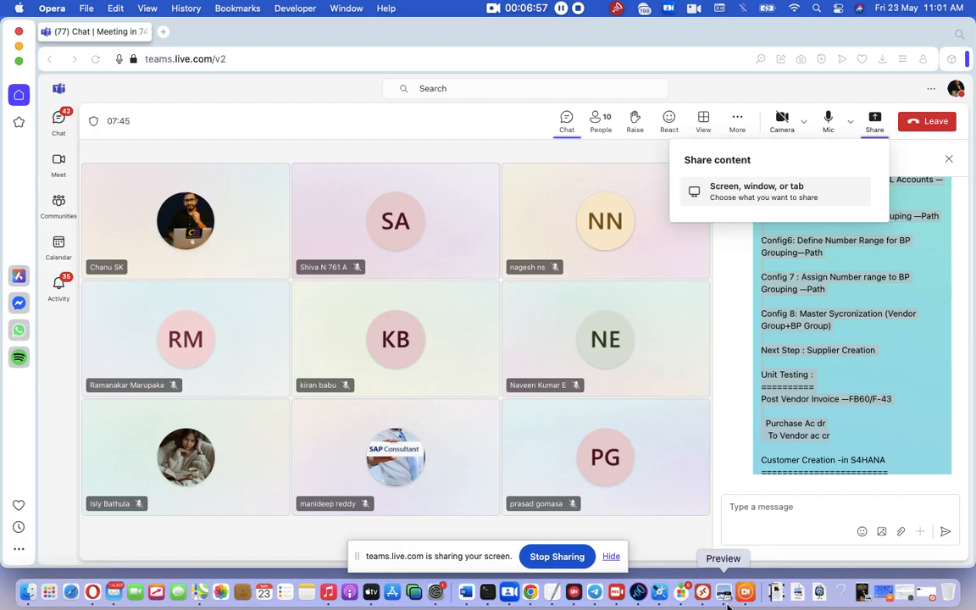
- Switch to the SAP remote desktop session and open transaction OBD3
left_click(702, 594)
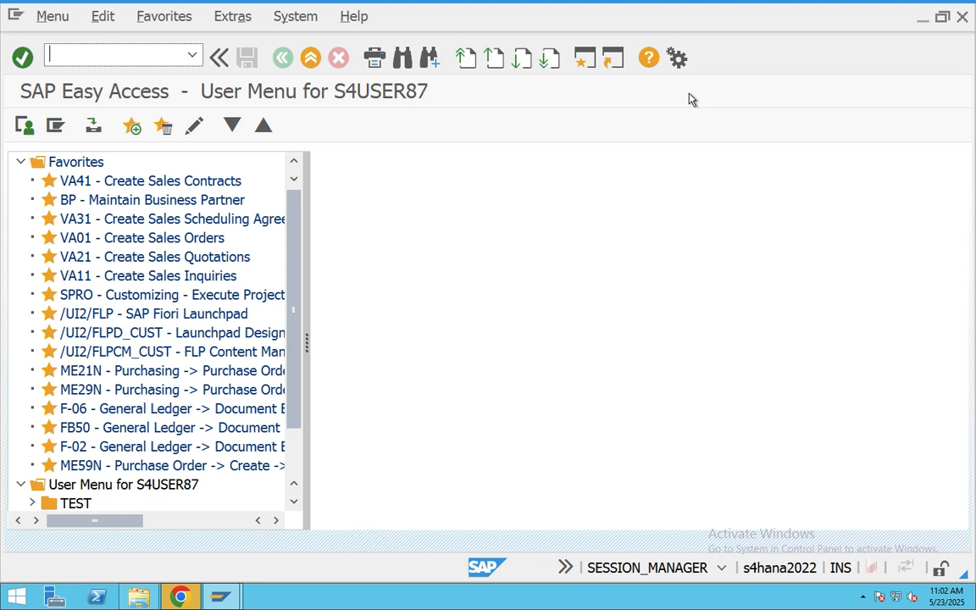
type("OBD")
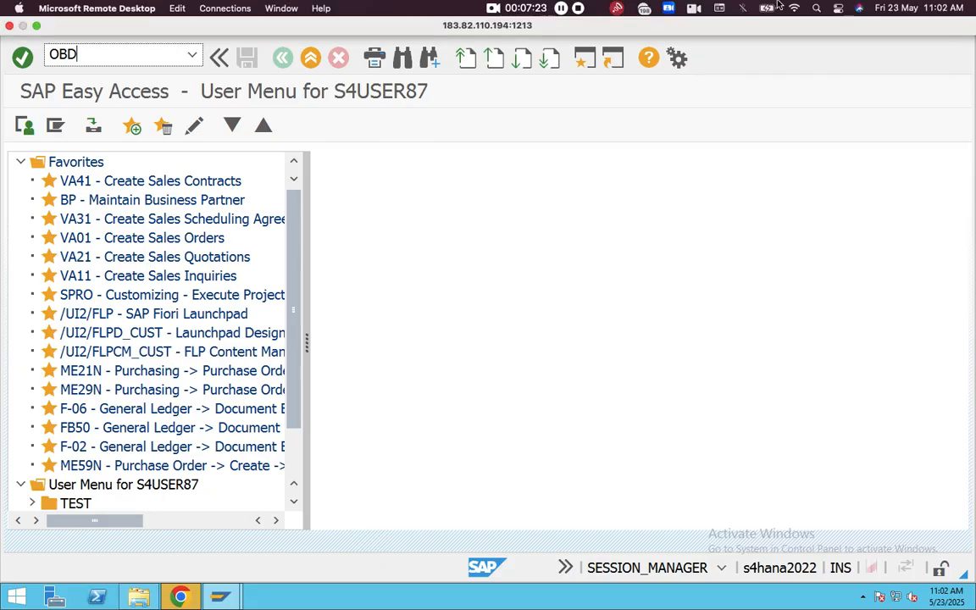
type("3")
key("Return")
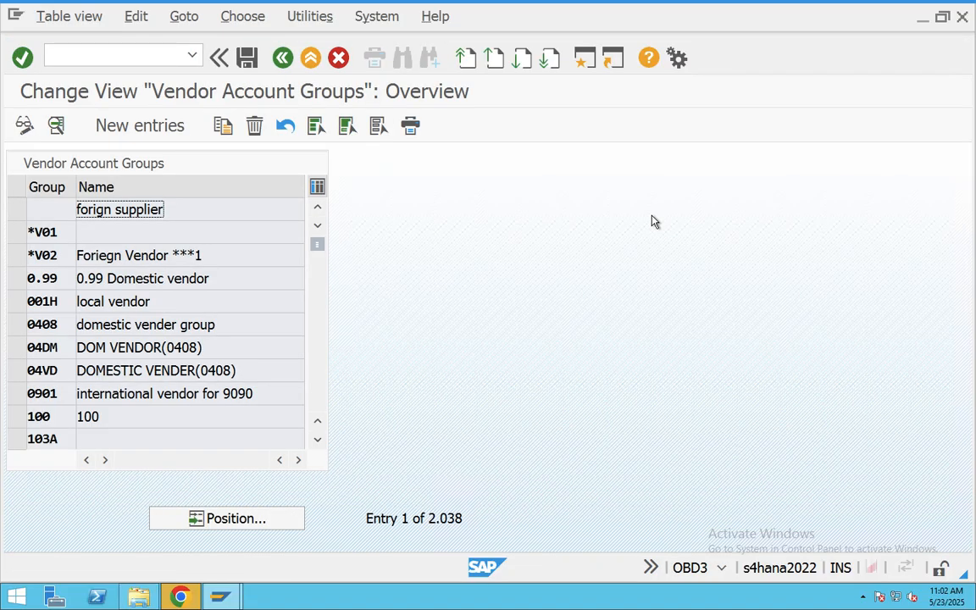
- Add a new vendor account group CHIT with the meaning "Domestic Vendor Ac Group"
left_click(148, 127)
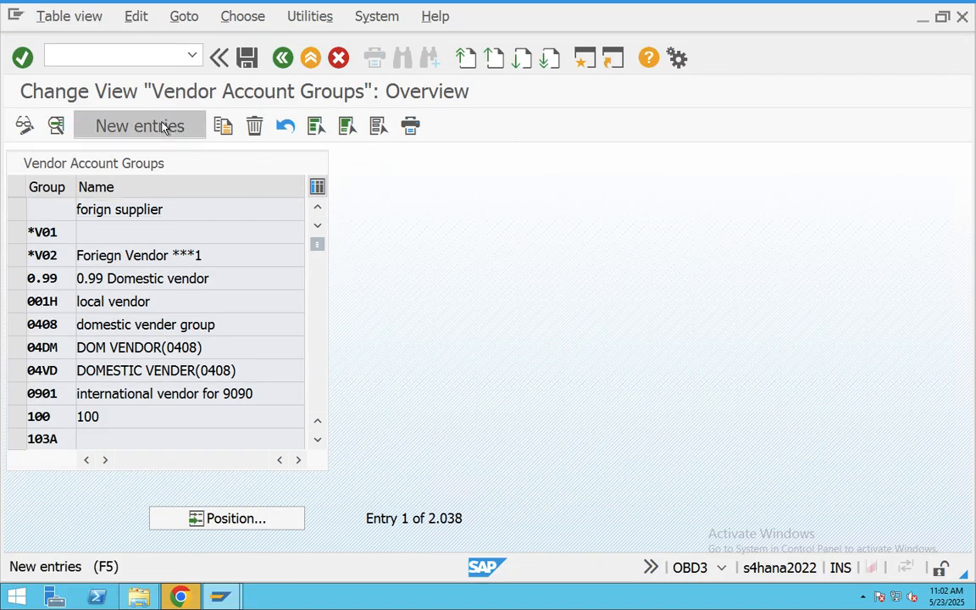
left_click(155, 164)
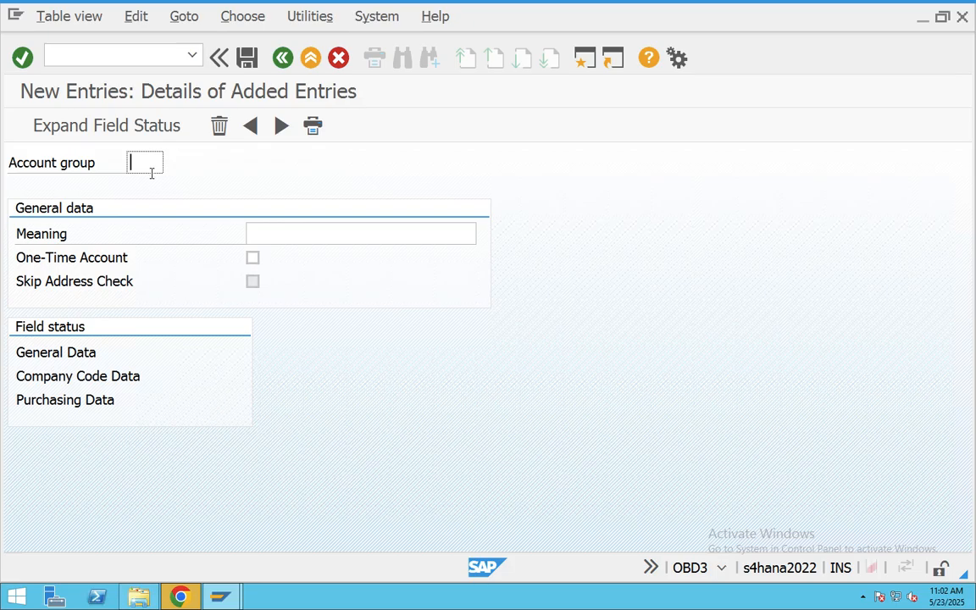
left_click(151, 182)
left_click(299, 230)
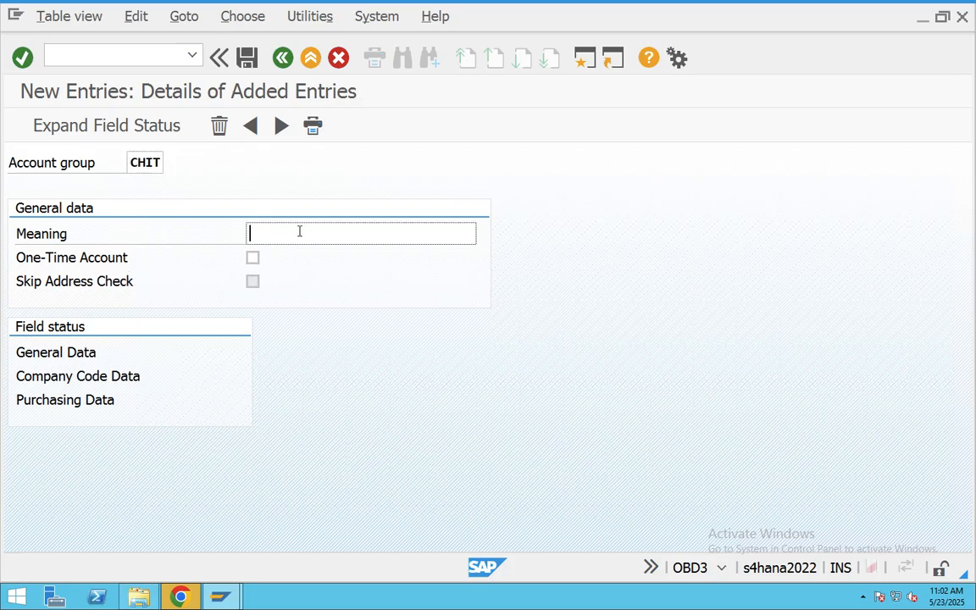
left_click(310, 237)
left_click(349, 253)
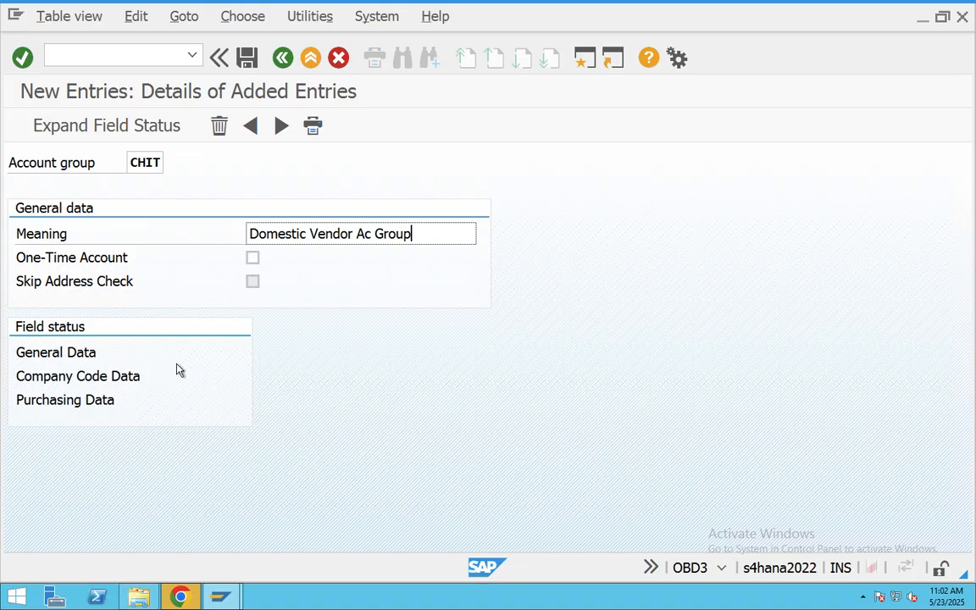
- Review the Address field status settings under General Data of account group CHIT
double_click(39, 354)
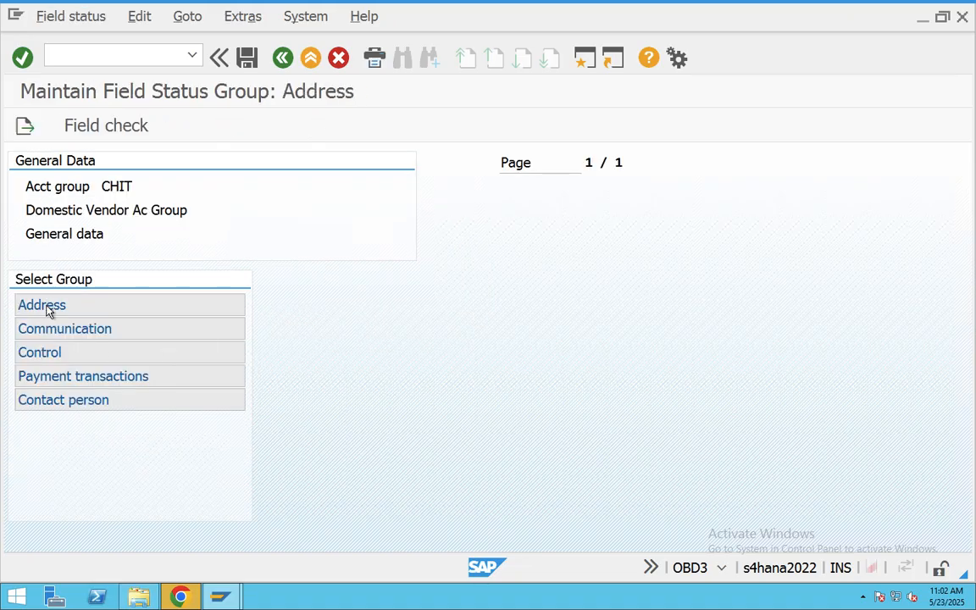
double_click(49, 305)
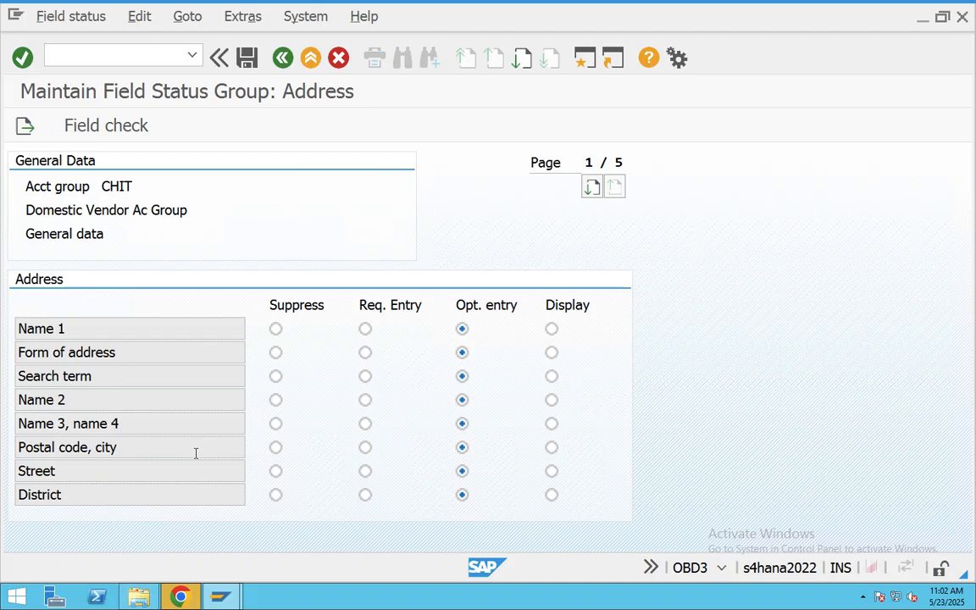
left_click(283, 66)
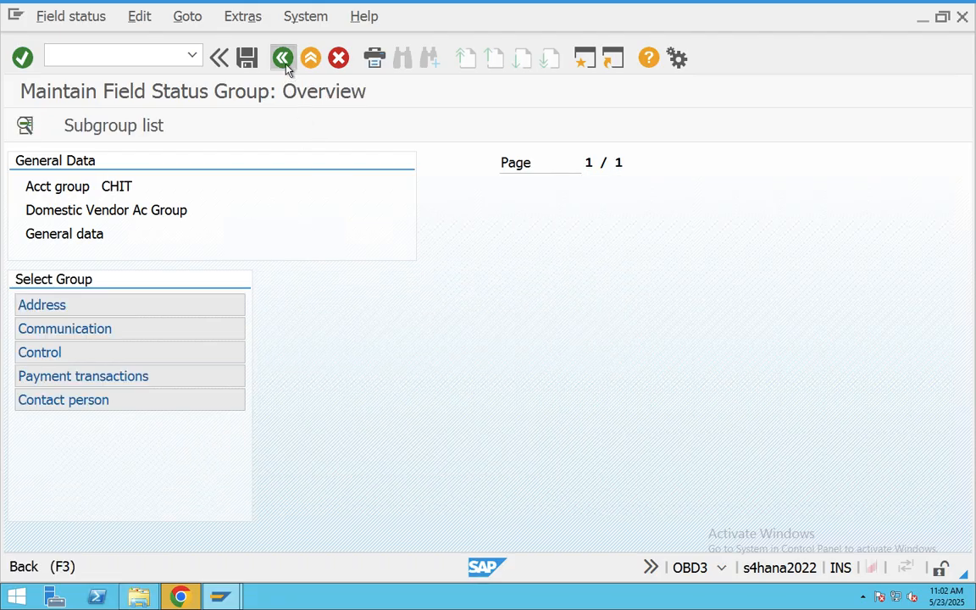
left_click(284, 59)
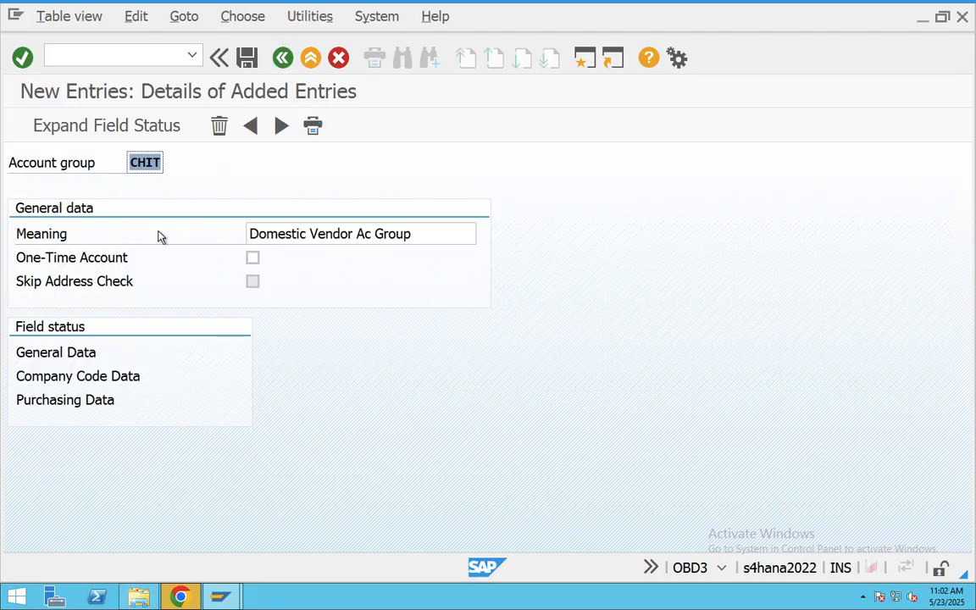
- Set the Reconciliation account to required entry in the Account management group of CHIT's Company Code Data
double_click(103, 375)
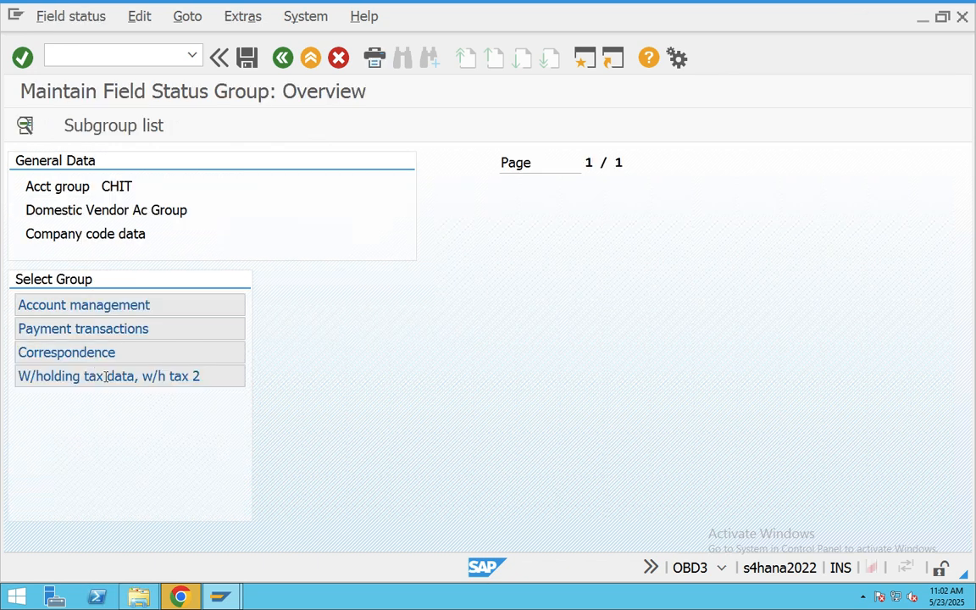
double_click(88, 305)
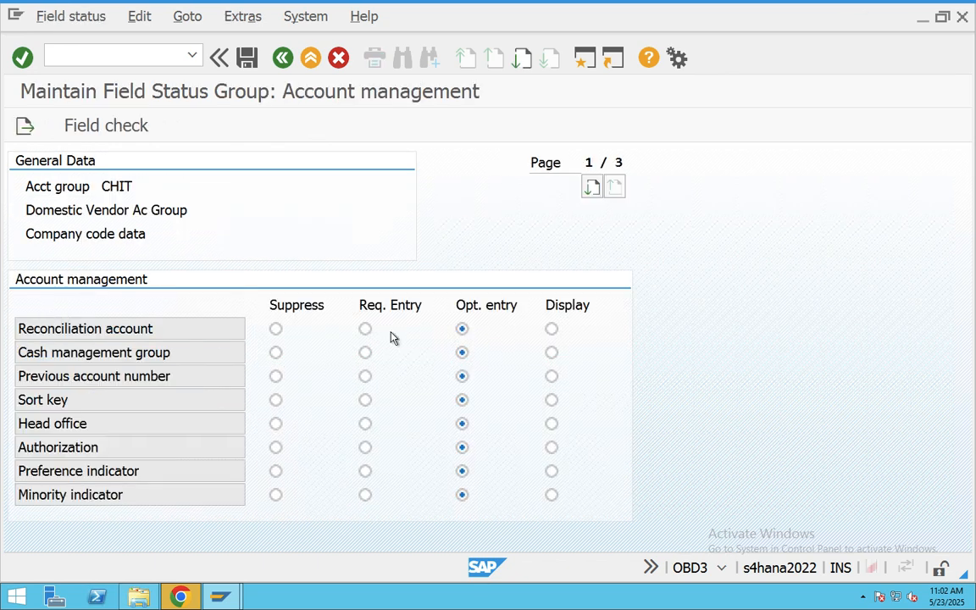
left_click(364, 329)
left_click_drag(166, 329, 18, 329)
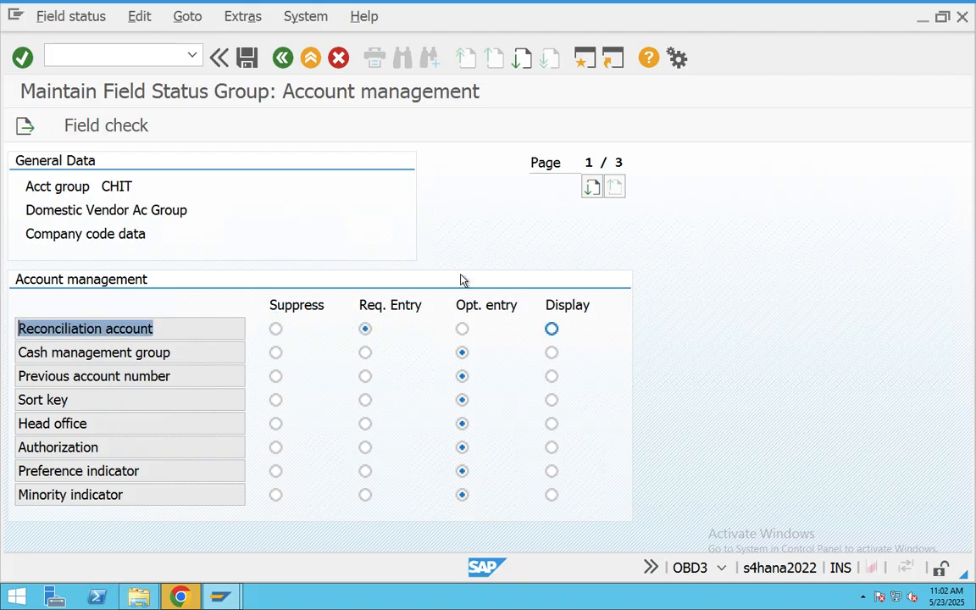
- Save account group CHIT to a new customizing request described as "Business Partner Config" and return to SAP Easy Access
left_click(244, 60)
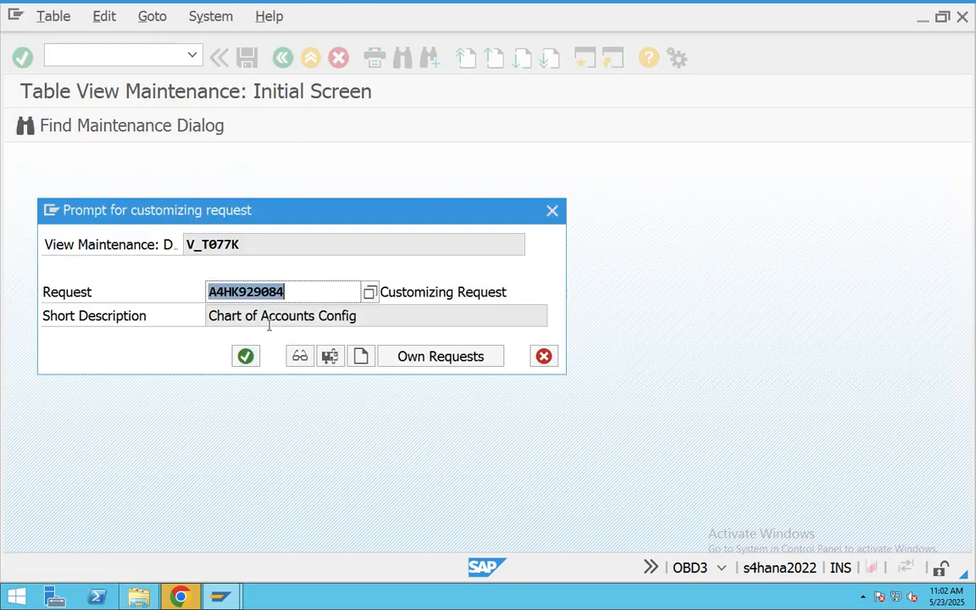
left_click(360, 356)
type("Busies")
key("BackSpace")
key("BackSpace")
type("ness Partner Config")
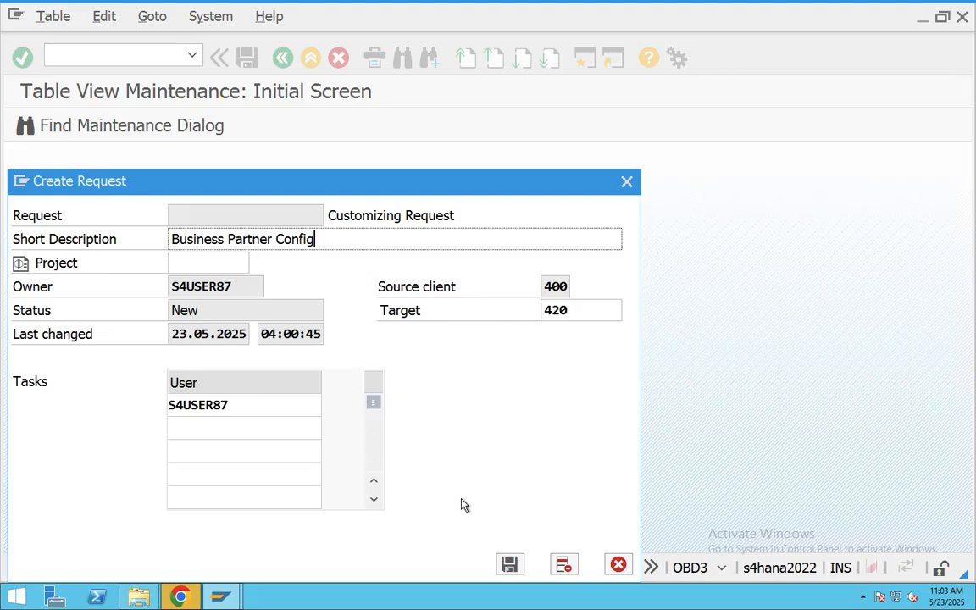
left_click(510, 563)
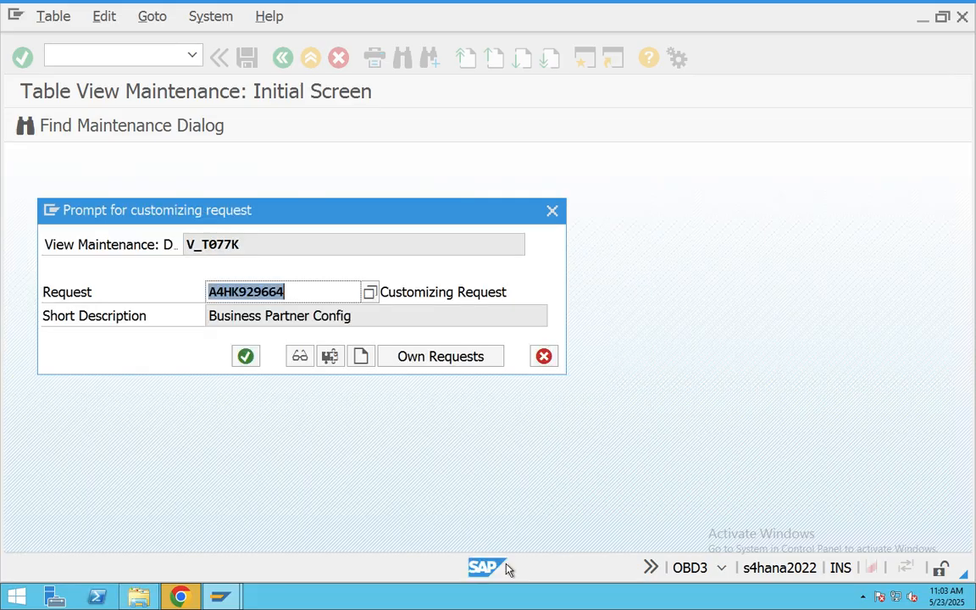
left_click(245, 356)
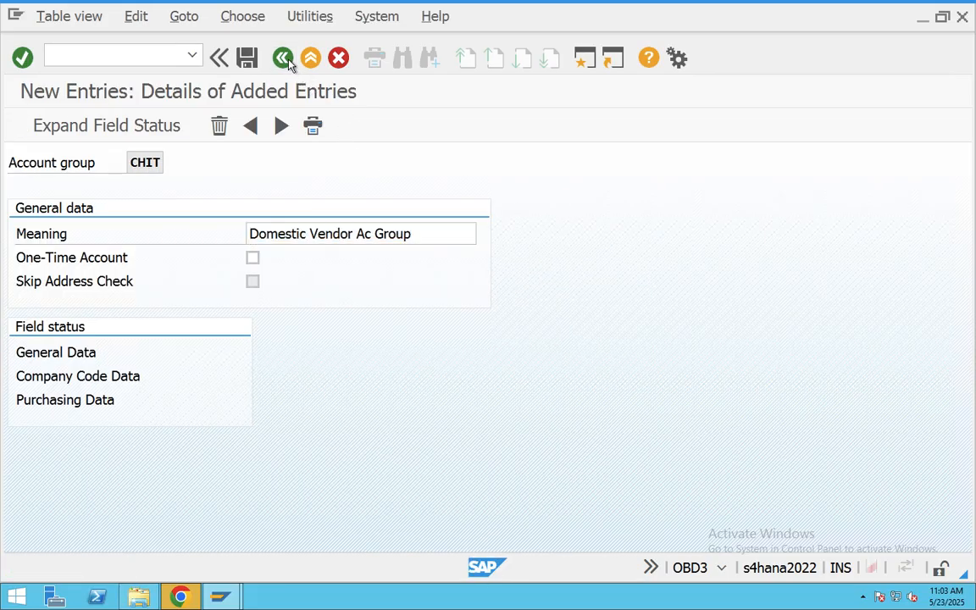
left_click(283, 58)
left_click(283, 57)
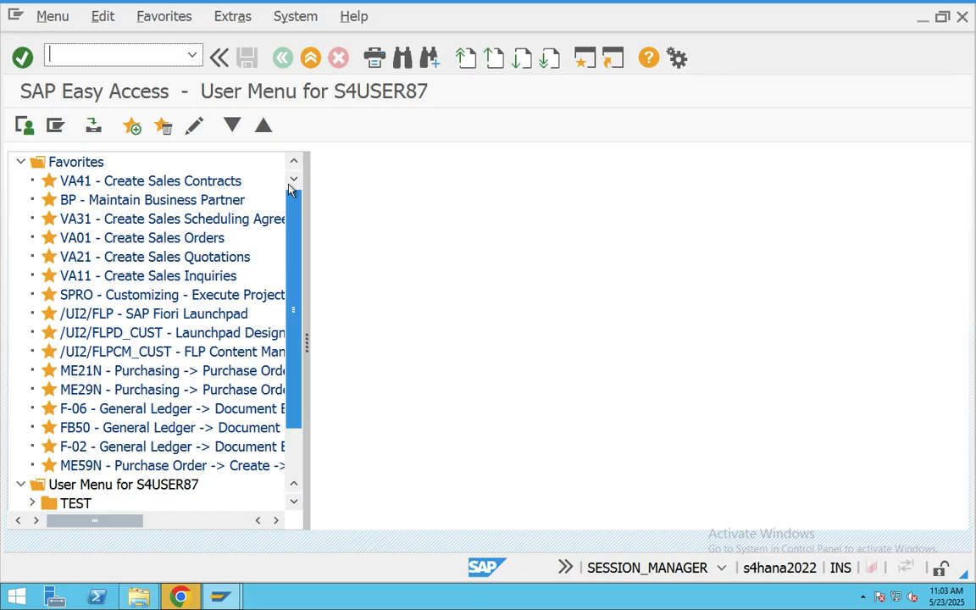
- Switch to the configuration notes and highlight the Config 2 transaction code for vendor number ranges, XKN1
key("super+Tab")
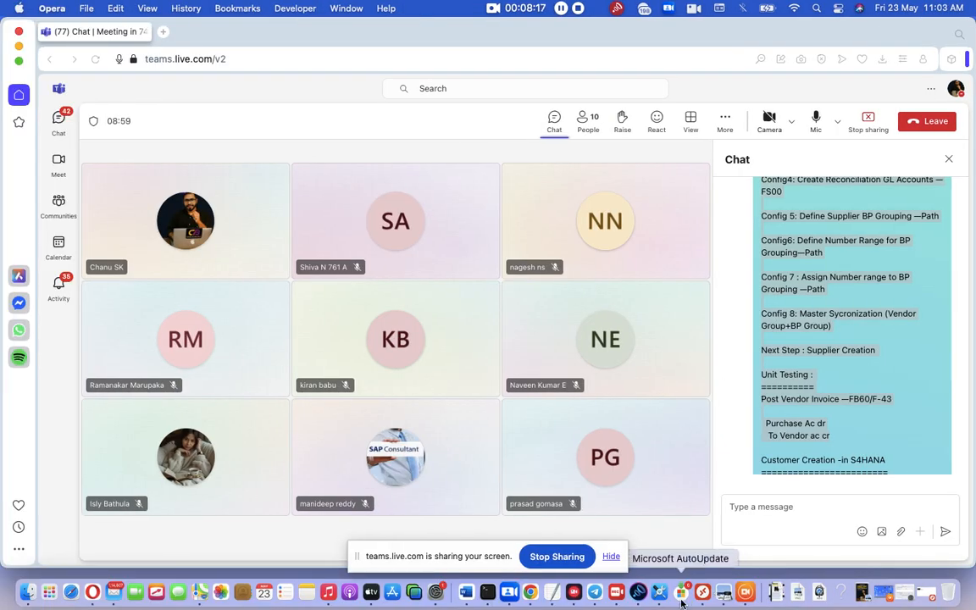
left_click(550, 595)
left_click(365, 328)
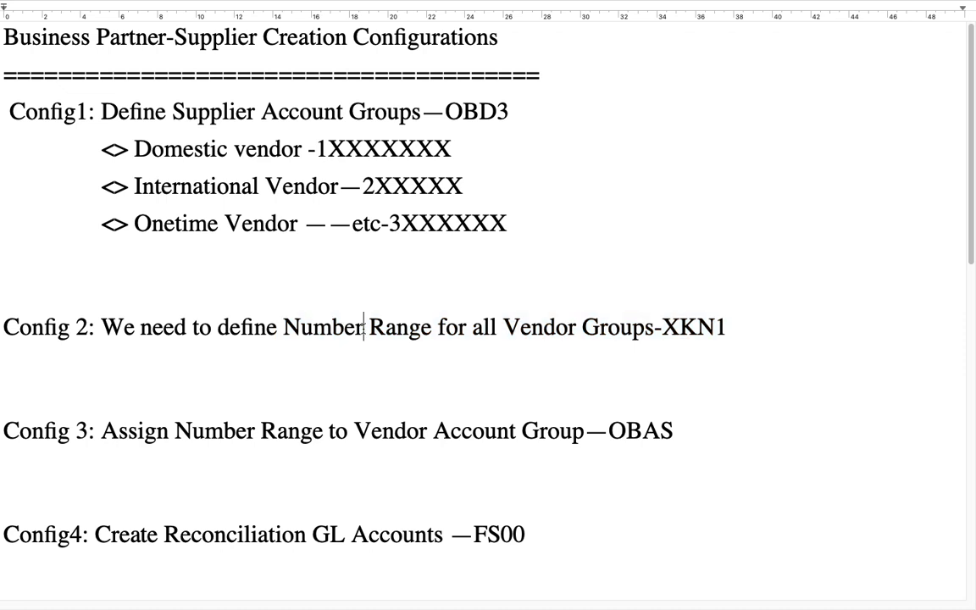
left_click_drag(40, 325, 664, 330)
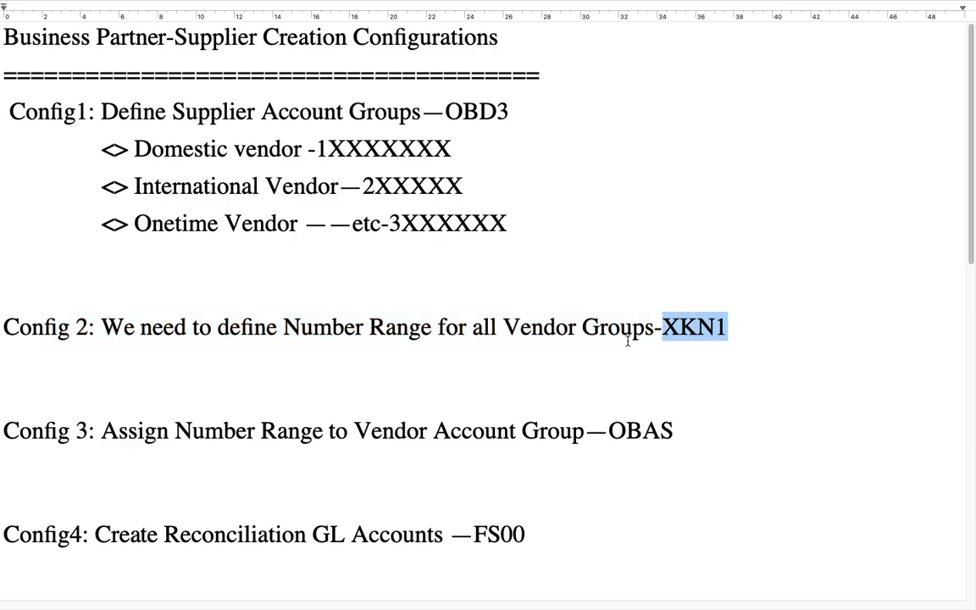
key("ctrl+Left")
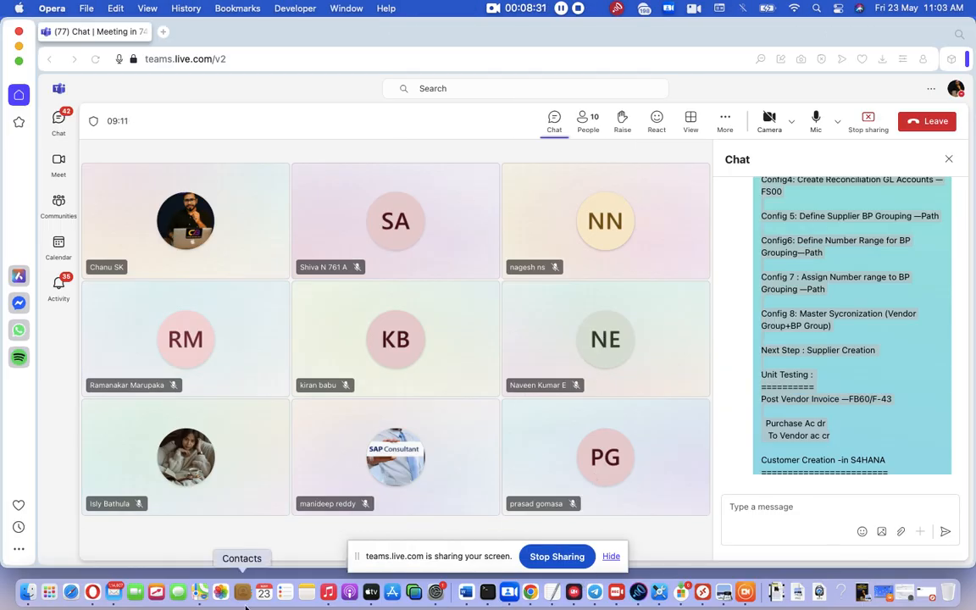
- Switch to the SAP session, run transaction XKN1 and open the vendor number range intervals for editing
left_click(701, 593)
type("XKN1")
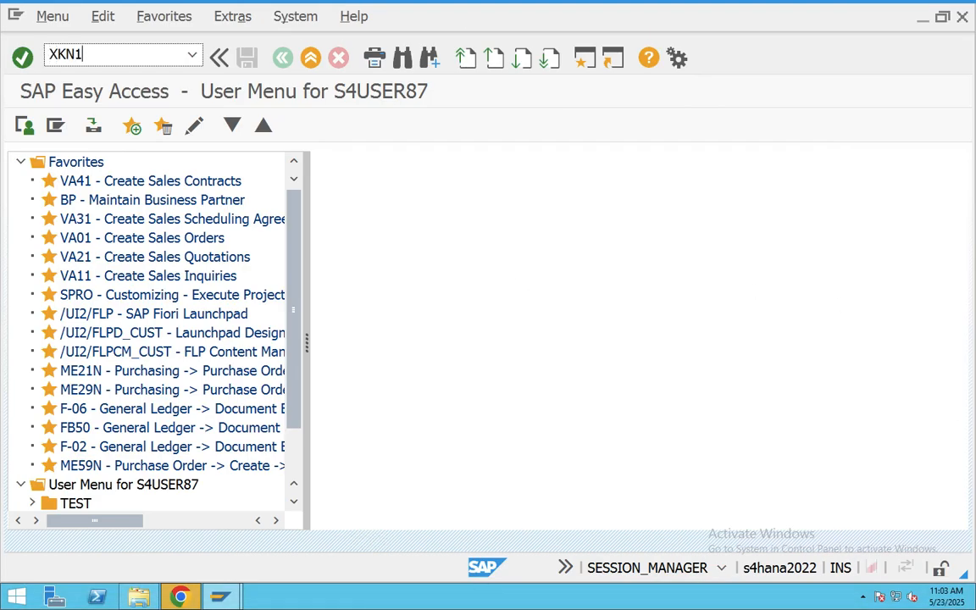
key("Return")
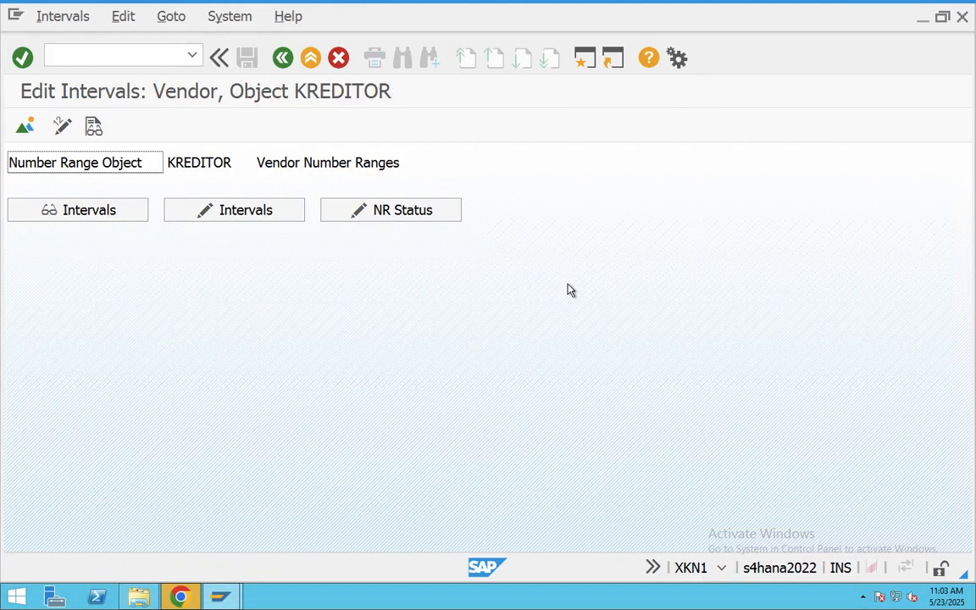
left_click(229, 208)
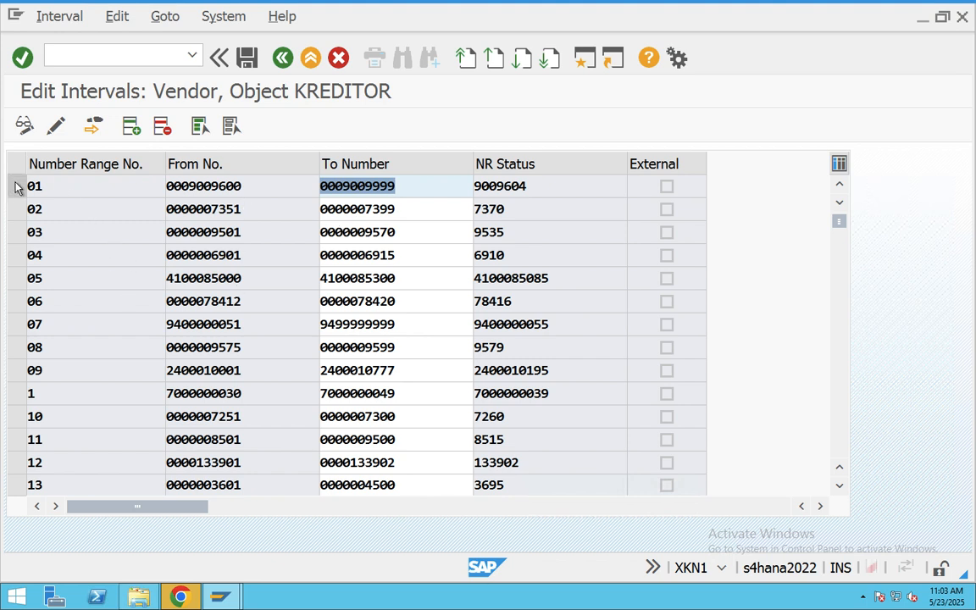
- Insert two blank interval lines at the start of the vendor number range list
left_click(130, 125)
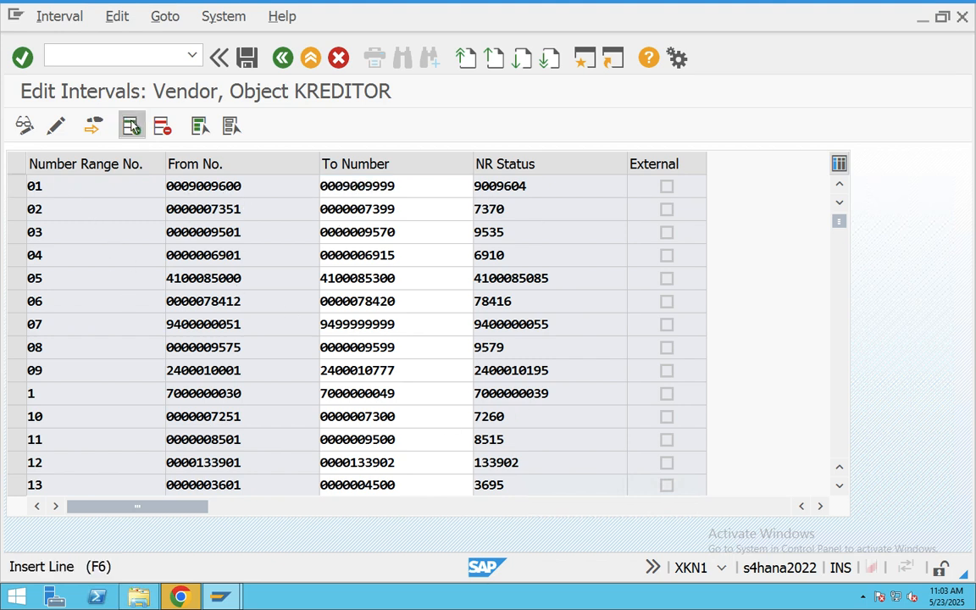
left_click(199, 186)
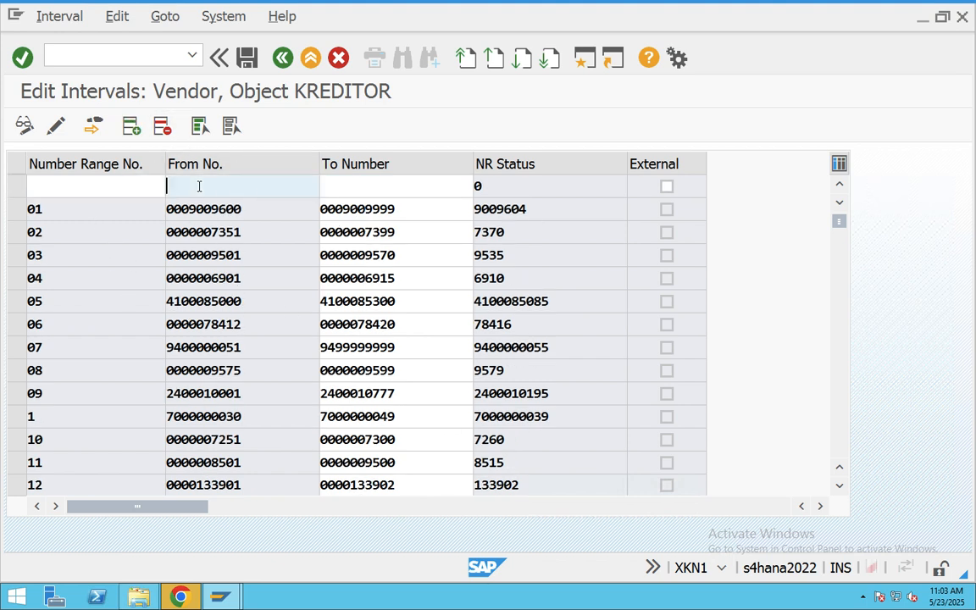
left_click(346, 186)
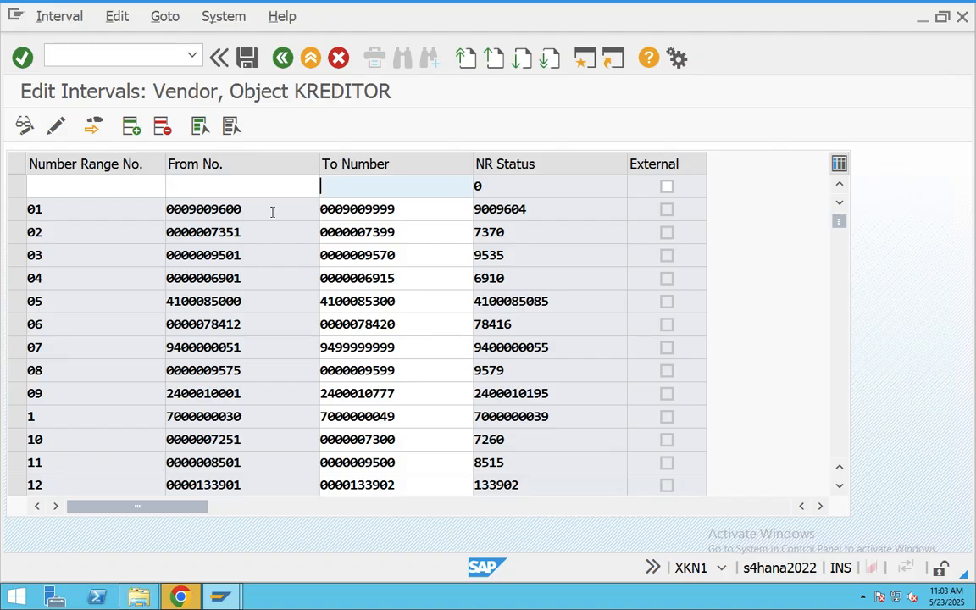
left_click(131, 126)
left_click(91, 210)
left_click(367, 210)
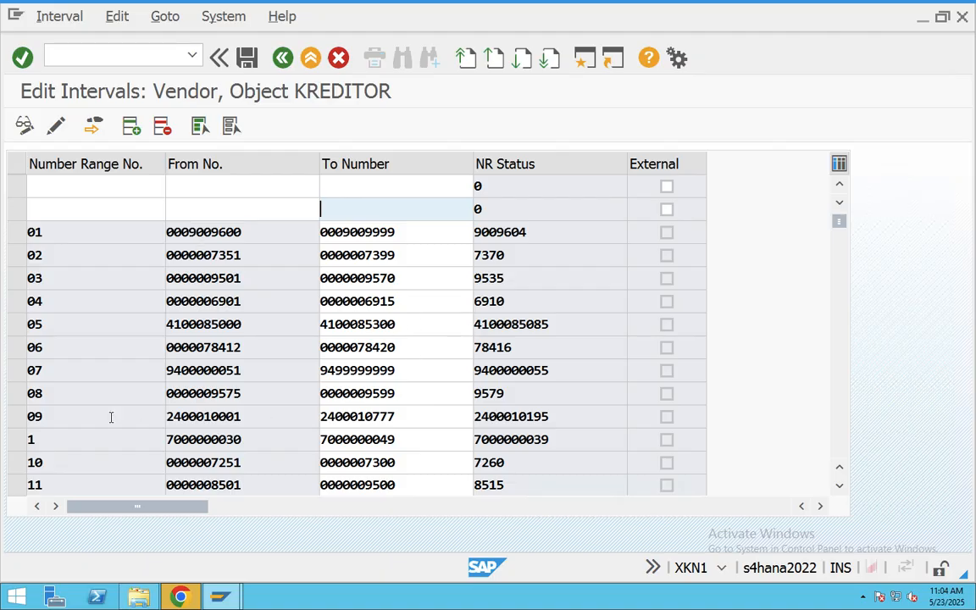
- Examine the From and To numbers of the existing vendor number ranges 08 and 10
left_click(19, 397)
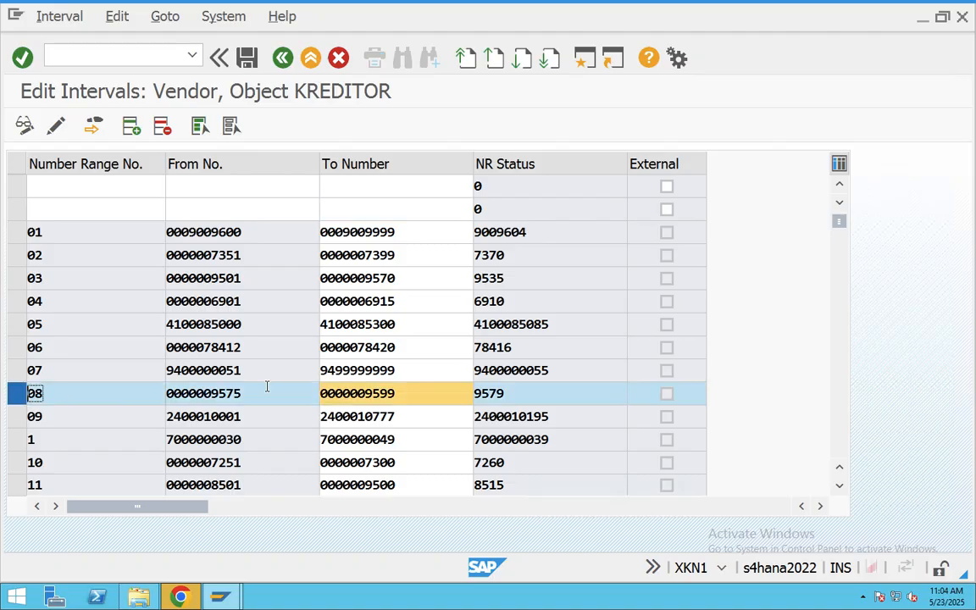
double_click(210, 394)
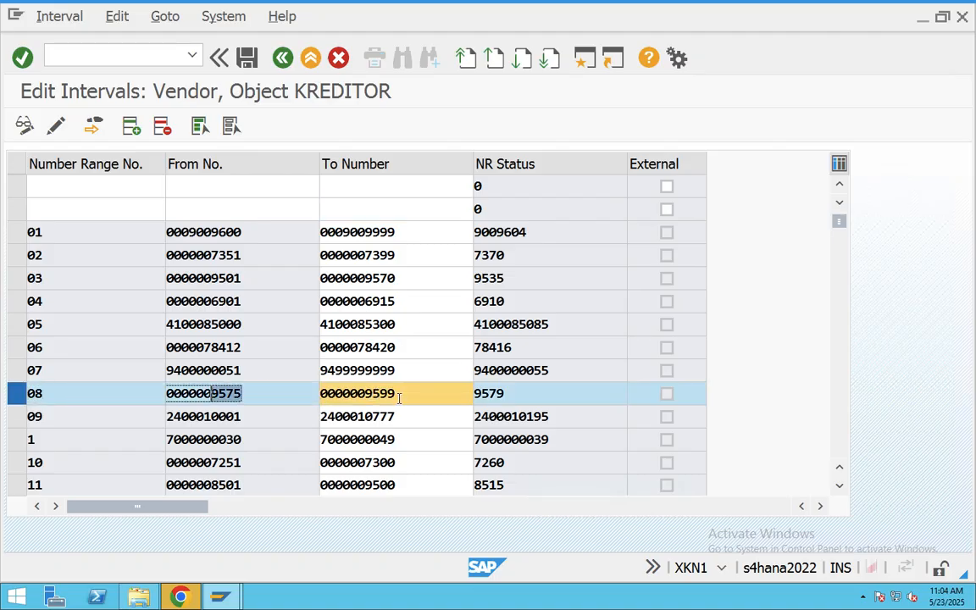
left_click_drag(400, 396, 292, 406)
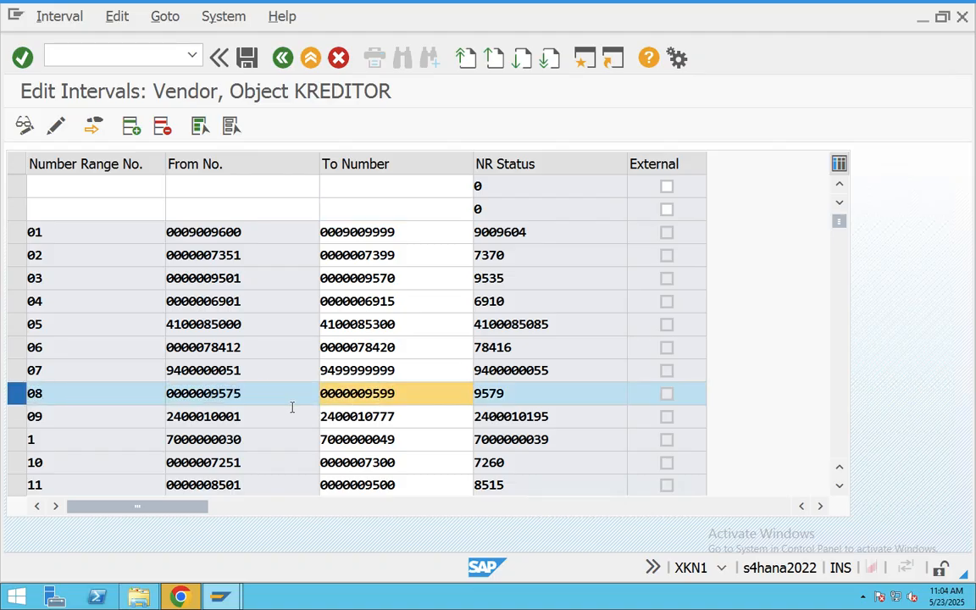
scroll(293, 406, "down", 2)
left_click(19, 258)
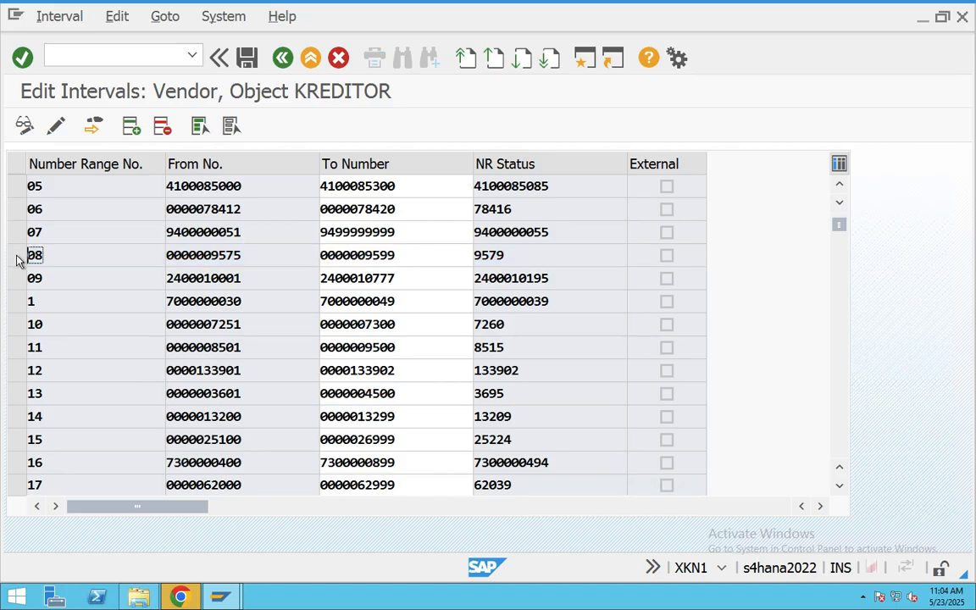
left_click(255, 326)
left_click(17, 324)
left_click_drag(240, 325, 211, 324)
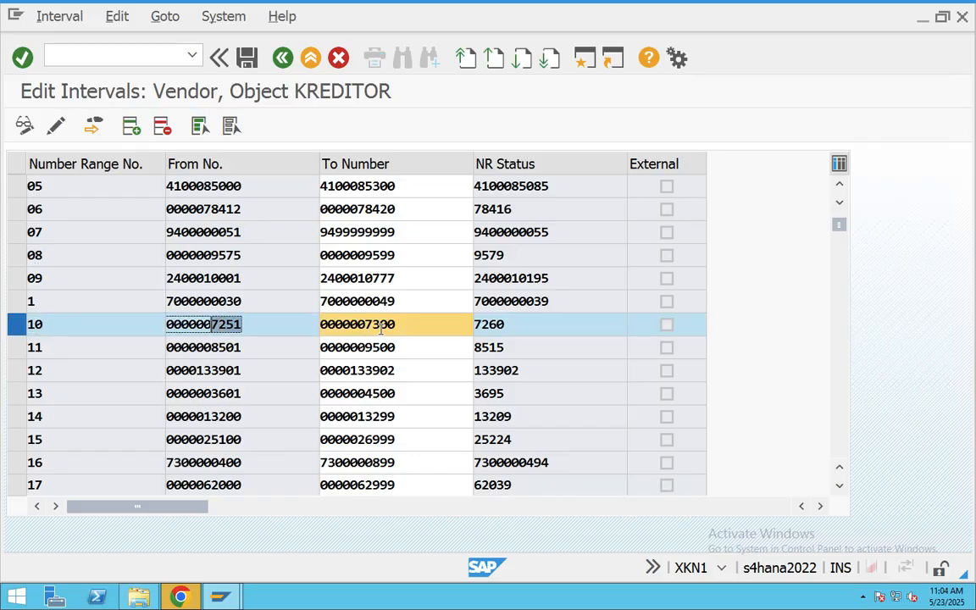
left_click_drag(396, 324, 370, 324)
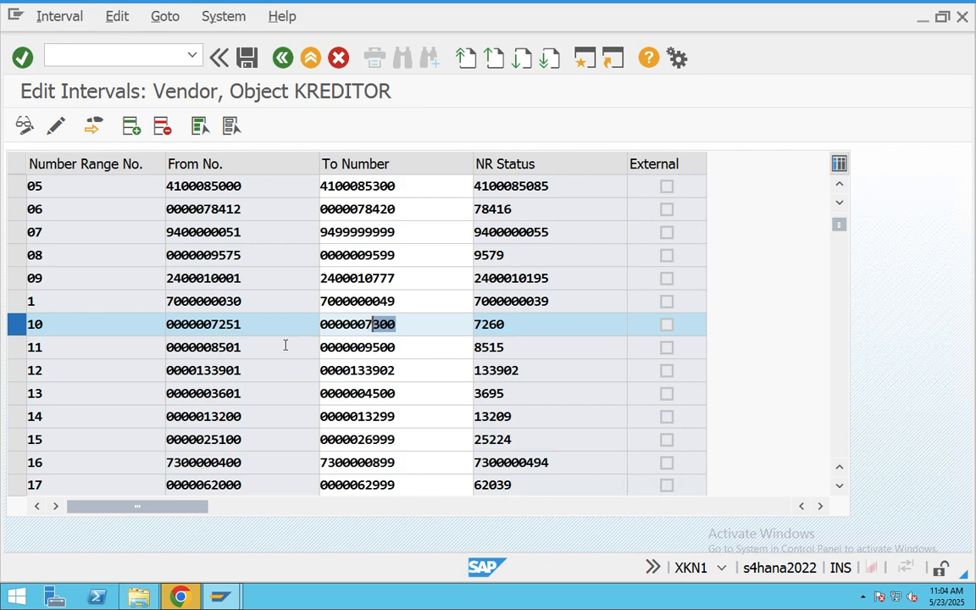
left_click(17, 324)
- Select vendor number range 17 and examine its From number, To number and NR status
scroll(262, 330, "down", 2)
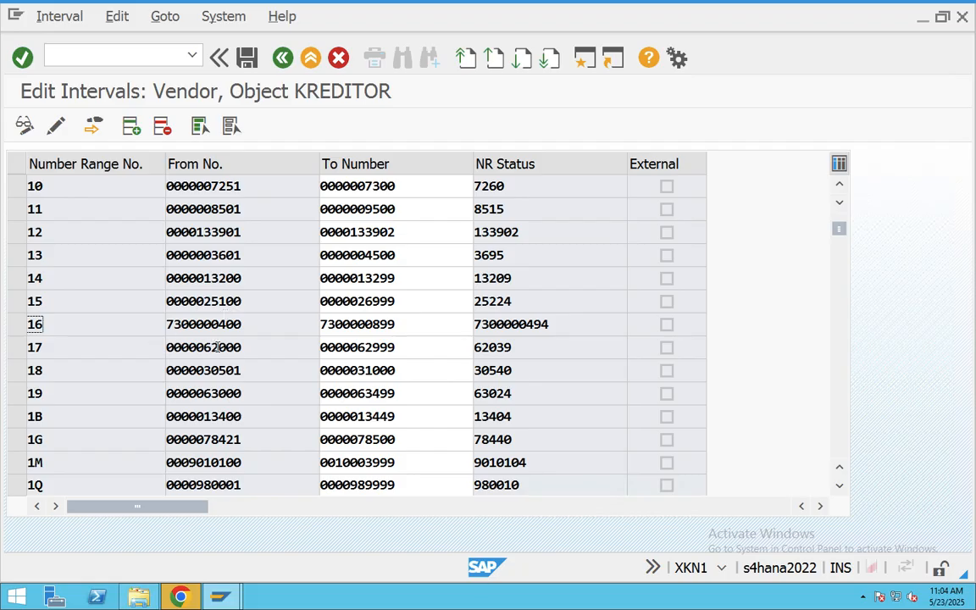
left_click(19, 347)
left_click_drag(264, 350, 204, 348)
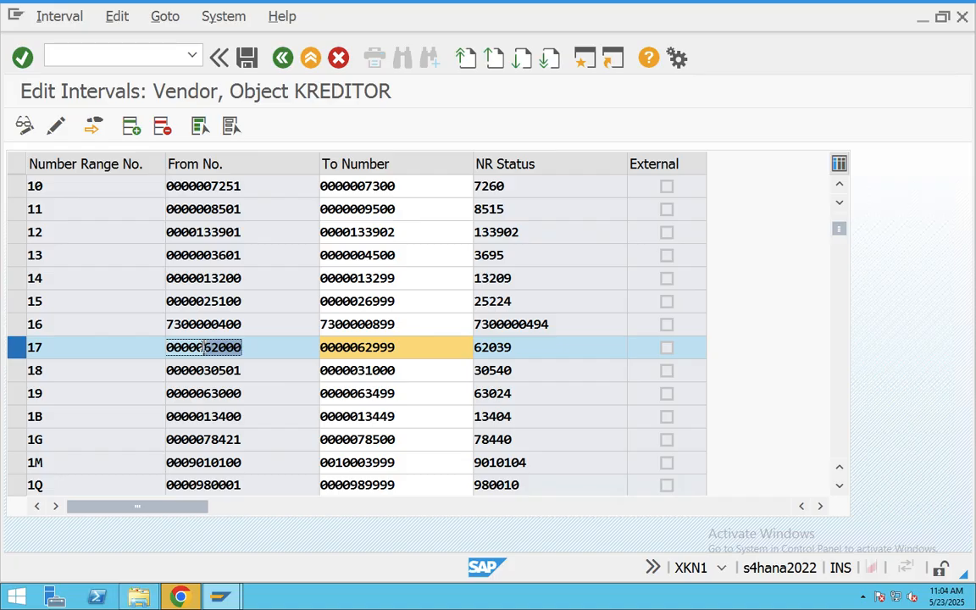
left_click_drag(408, 352, 349, 348)
left_click(507, 348)
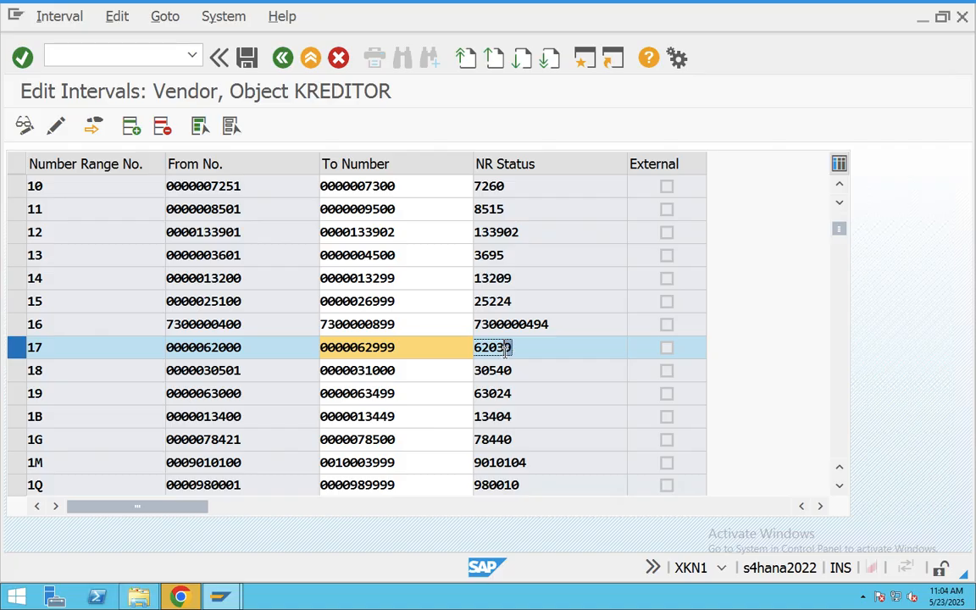
- Display the free intervals of the vendor number range object, inspect the listed interval and close the list
left_click(49, 24)
left_click(81, 158)
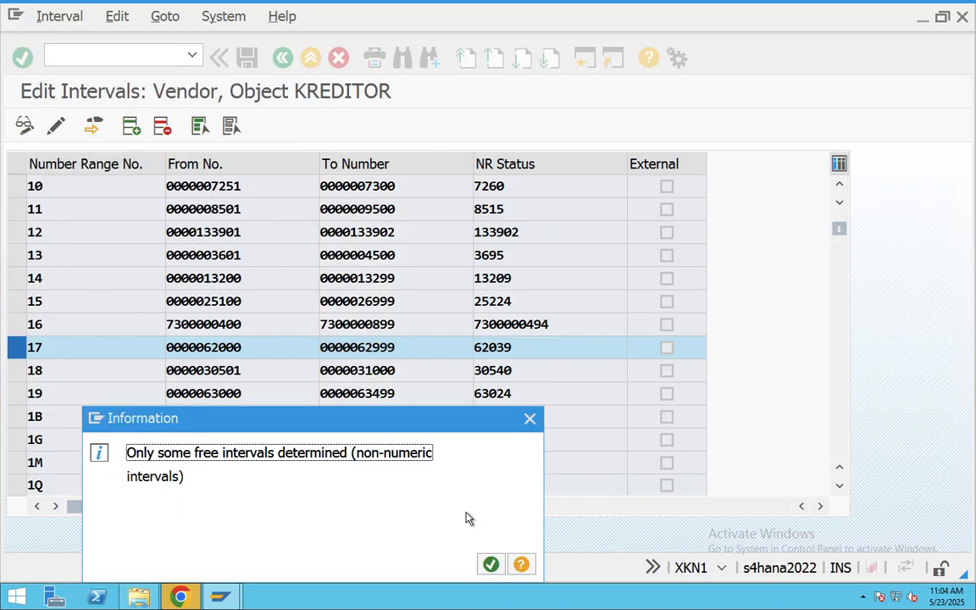
left_click(490, 564)
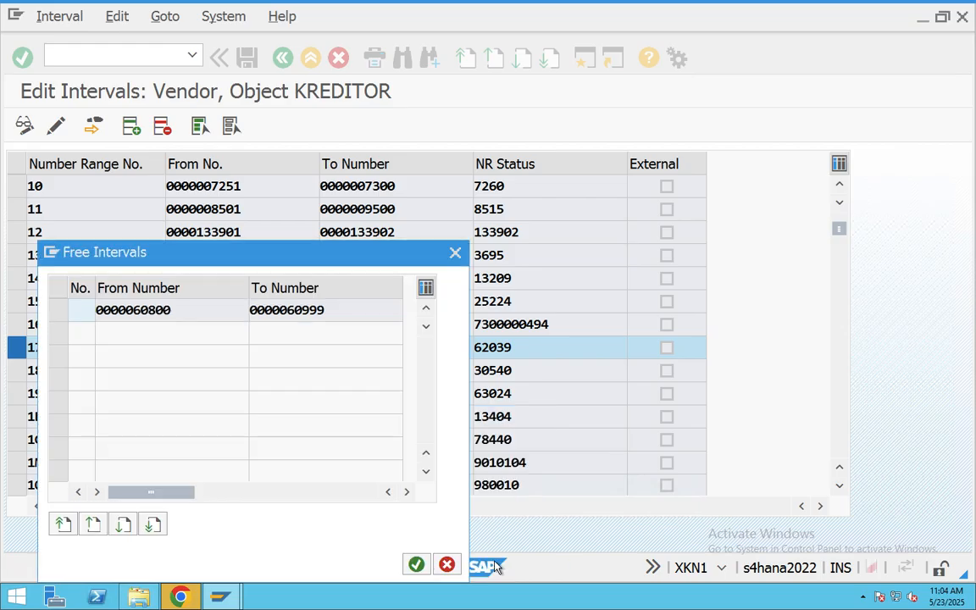
left_click(56, 311)
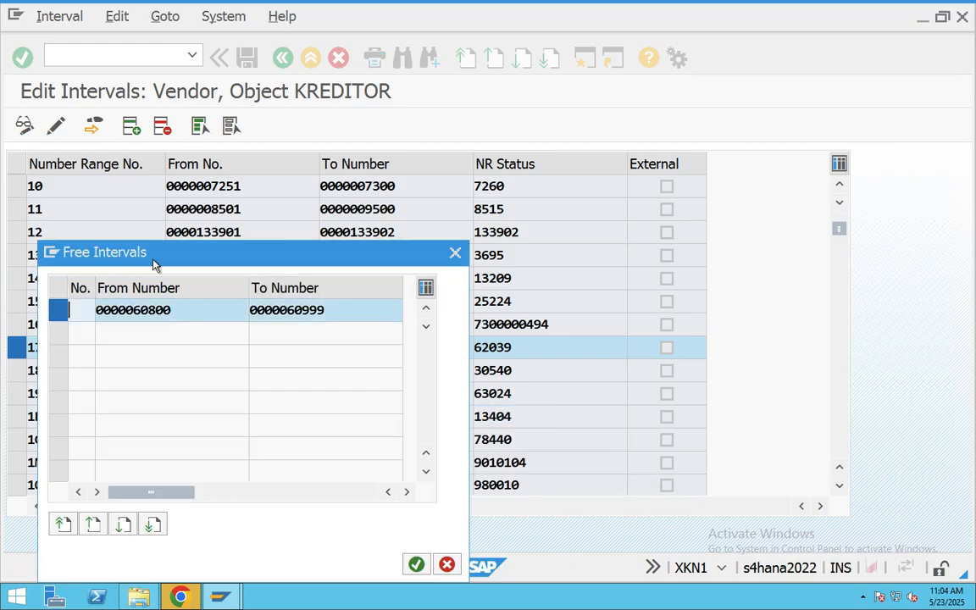
double_click(288, 310)
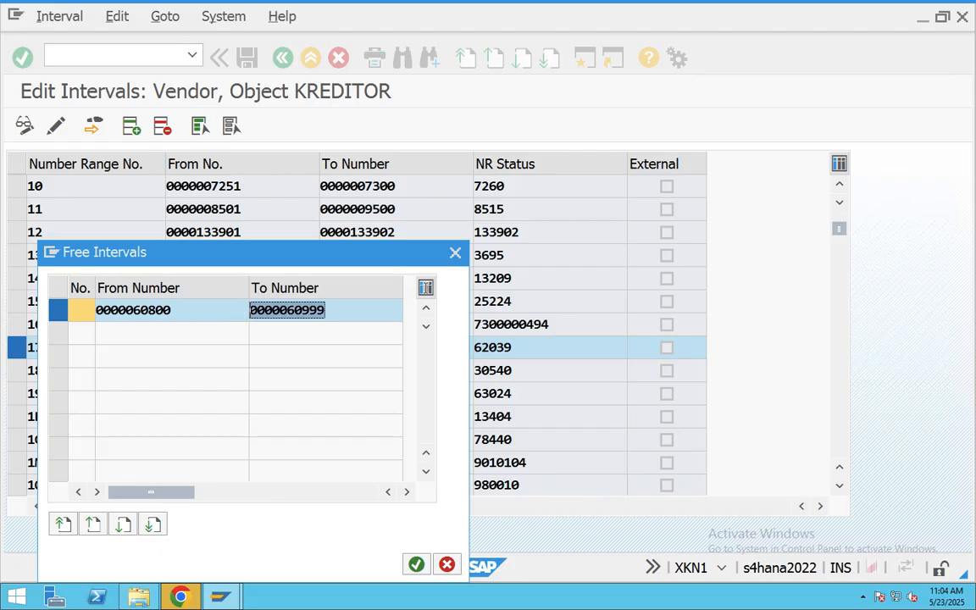
left_click(455, 253)
- Recheck the interval limits and NR status of number range 17 and leave the interval list without saving
left_click_drag(259, 349, 168, 349)
left_click_drag(522, 347, 465, 350)
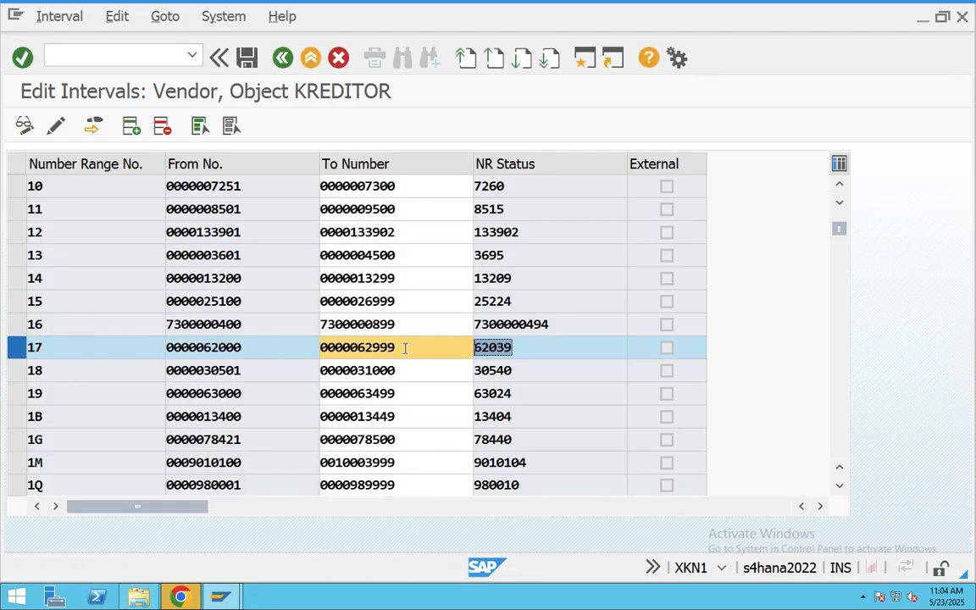
left_click_drag(405, 349, 334, 348)
left_click_drag(262, 348, 161, 350)
left_click_drag(420, 347, 311, 349)
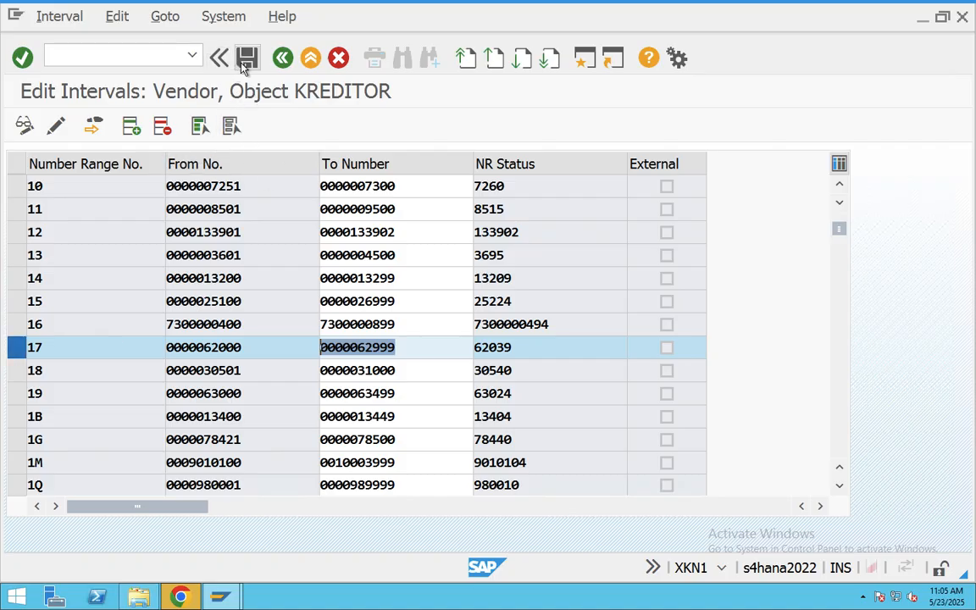
left_click(285, 59)
- Switch to the configuration notes and highlight the Config 3 transaction code for assigning number ranges, OBAS
key("ctrl+Left")
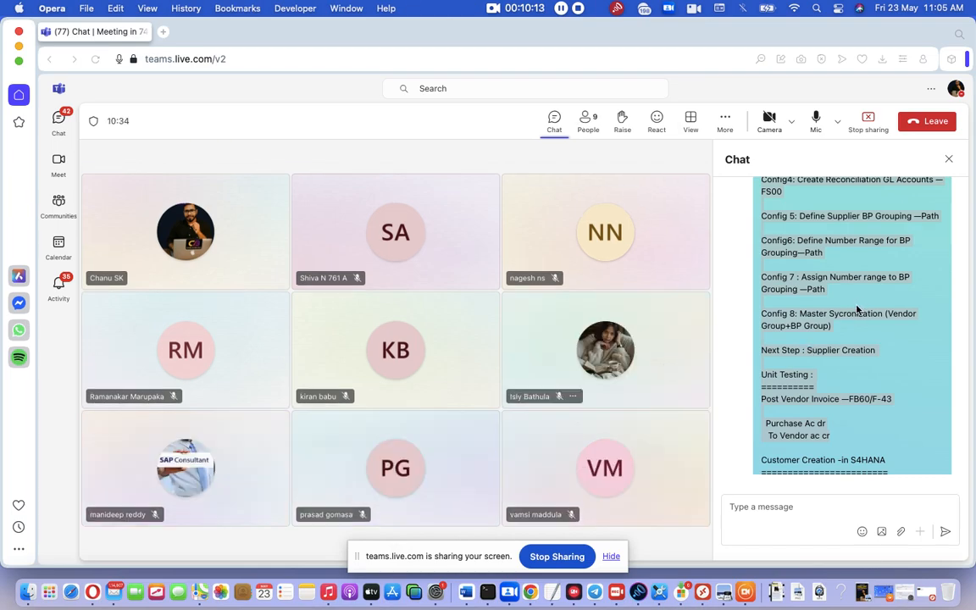
left_click(546, 599)
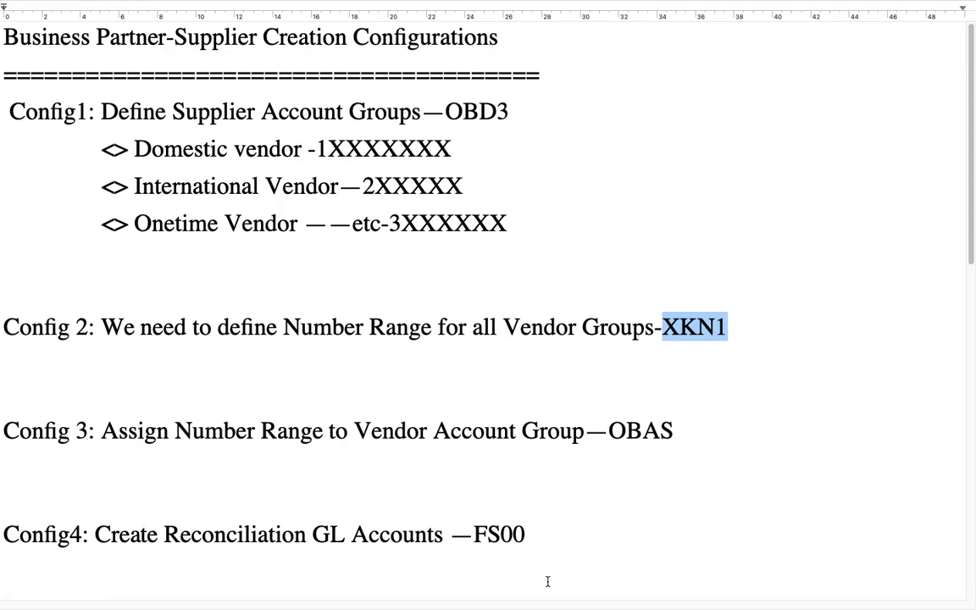
key("ctrl+Left")
left_click(611, 557)
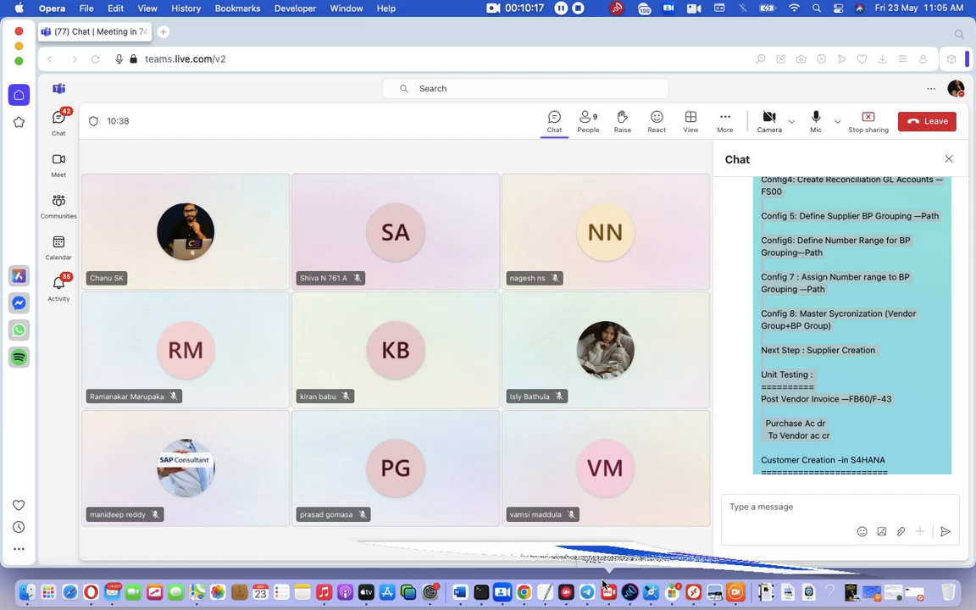
left_click(552, 591)
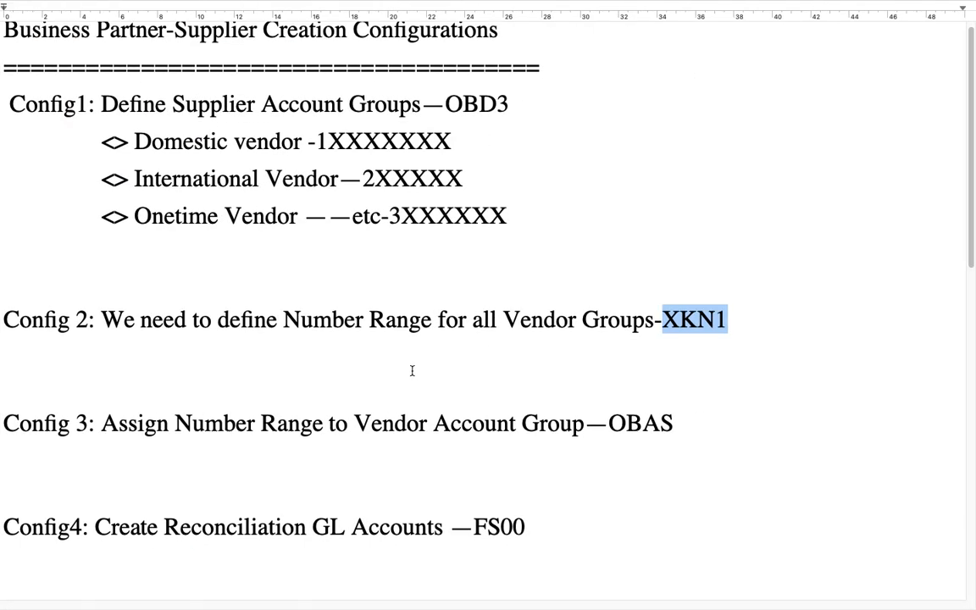
scroll(412, 370, "down", 3)
left_click(219, 326)
left_click_drag(219, 327, 609, 331)
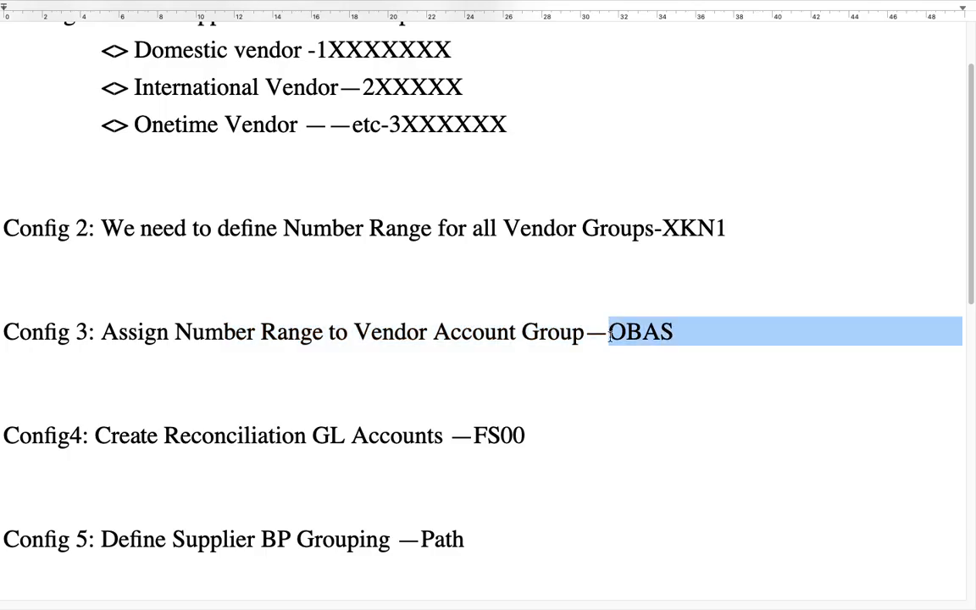
- Return to the SAP session, exit vendor number range maintenance and run transaction OBAS
key("ctrl+Left")
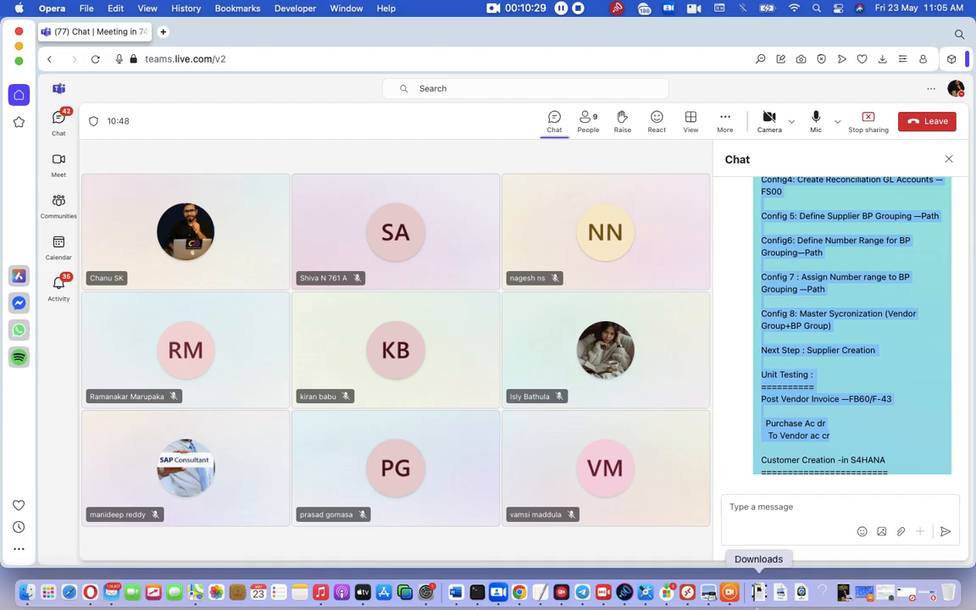
left_click(685, 602)
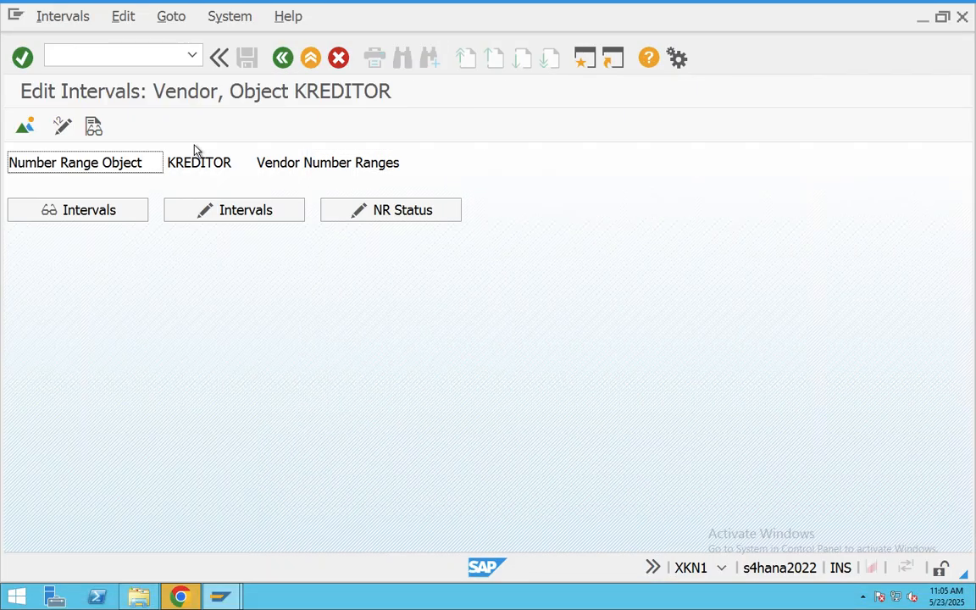
left_click(283, 59)
type("OBAS")
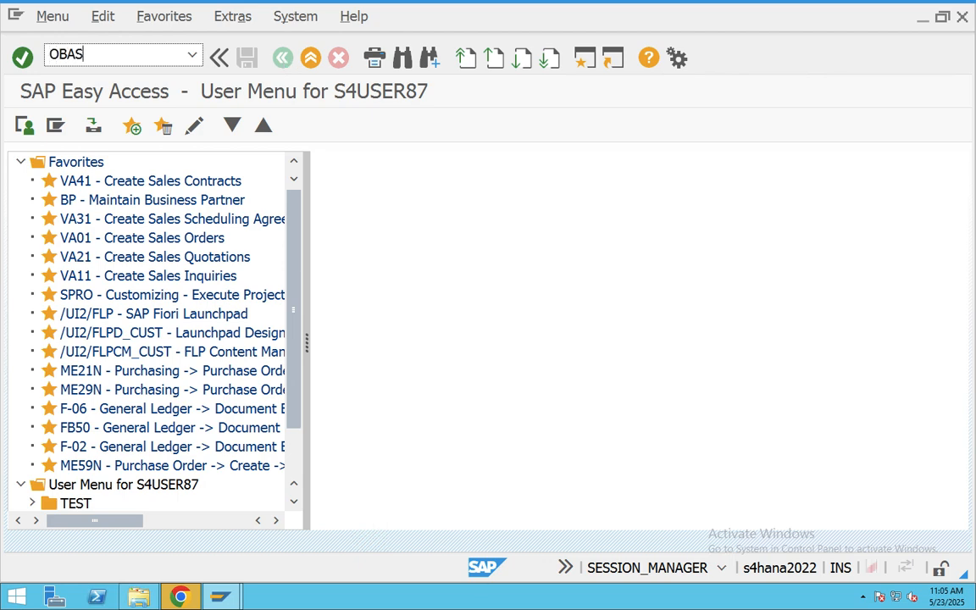
key("Return")
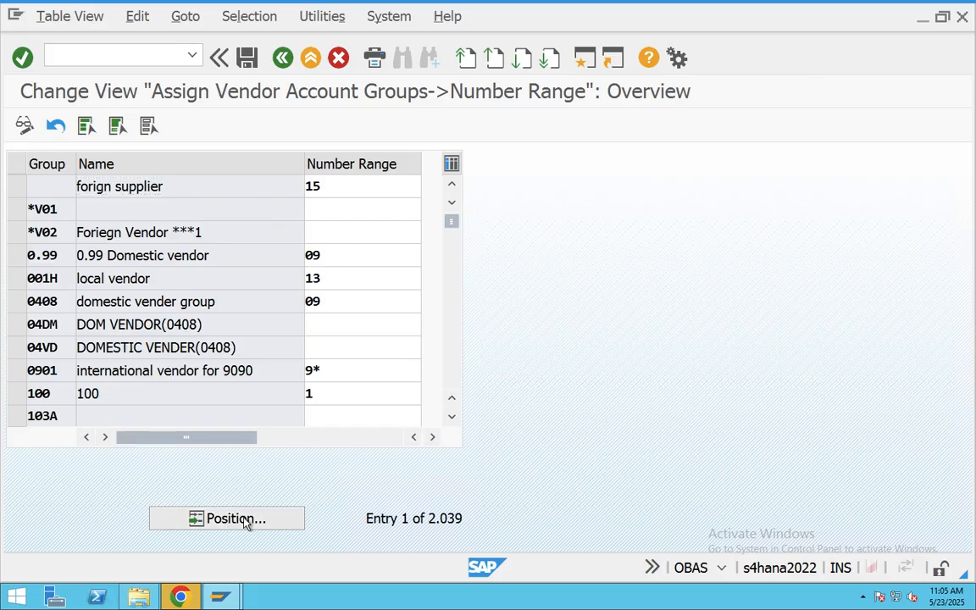
- Position the list on account group CHIT and assign number range 17 to it
left_click(205, 517)
type("CHIT")
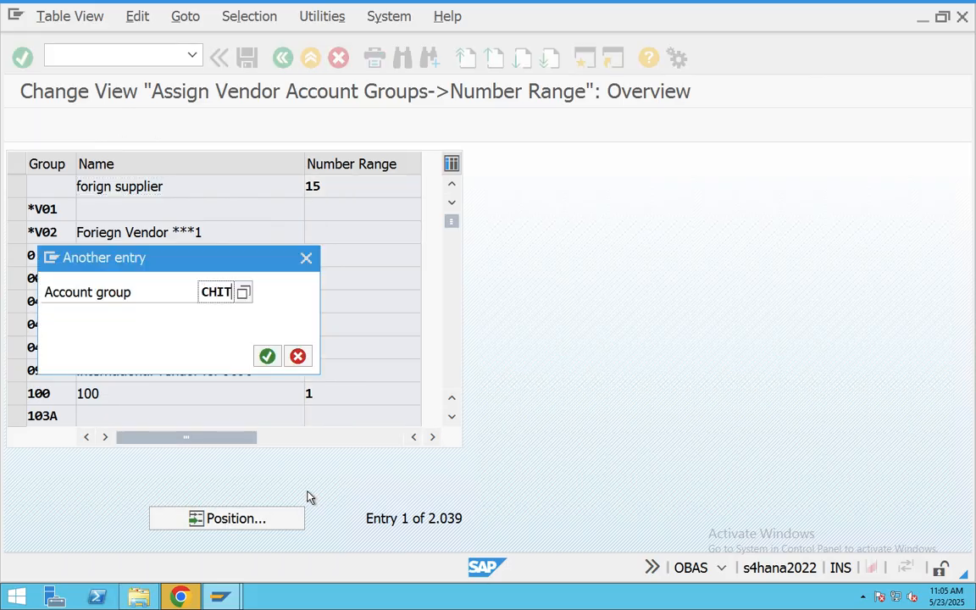
key("Return")
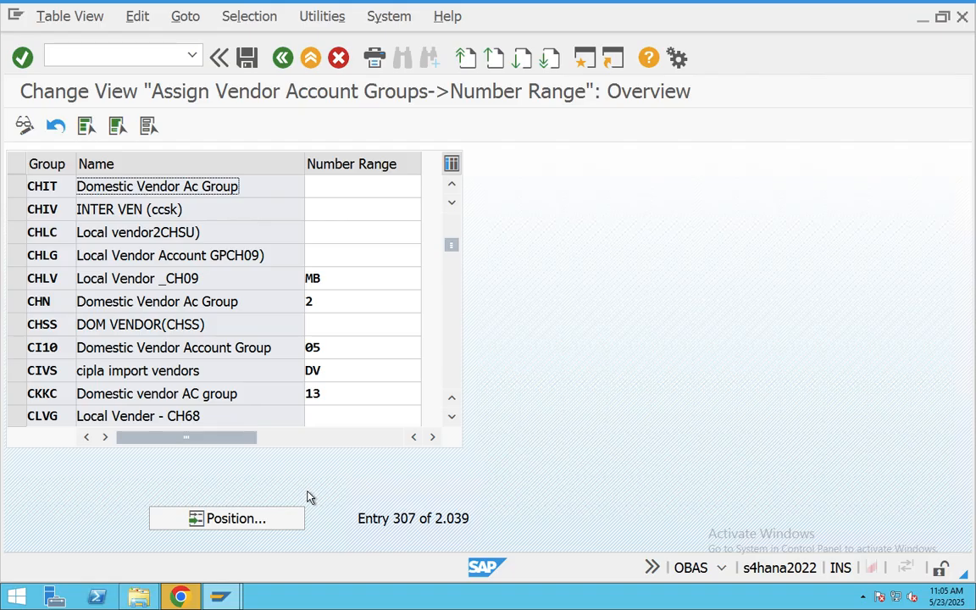
left_click(328, 188)
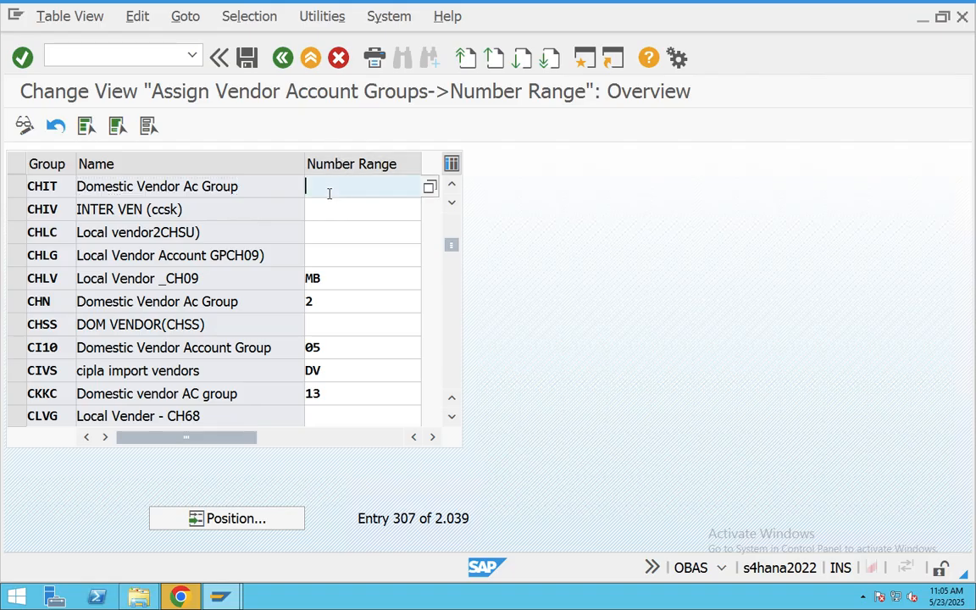
type("17")
left_click_drag(326, 188, 75, 186)
left_click(19, 188)
left_click_drag(326, 188, 279, 191)
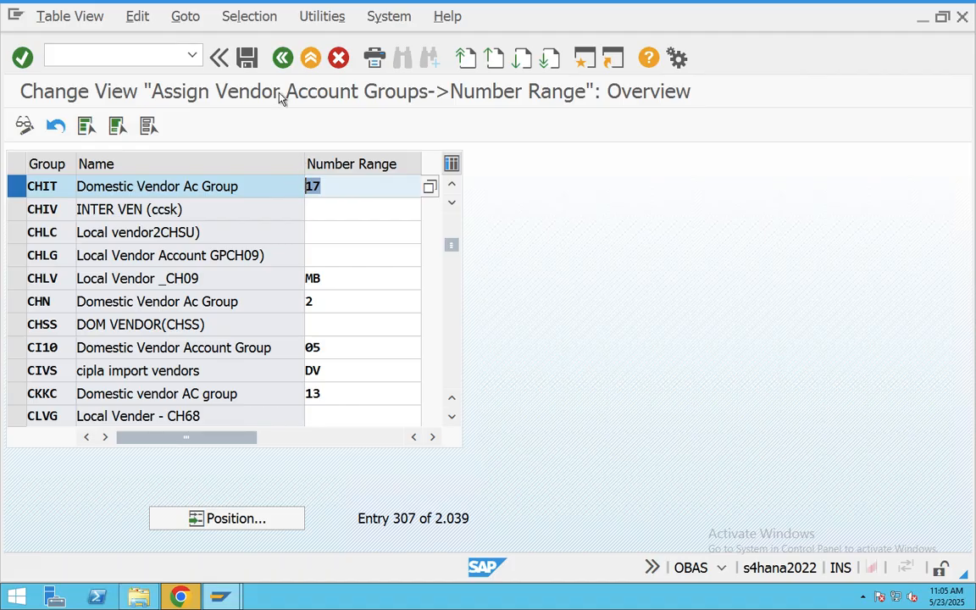
- Save the number range assignment for vendor account group CHIT
left_click(247, 56)
left_click(245, 356)
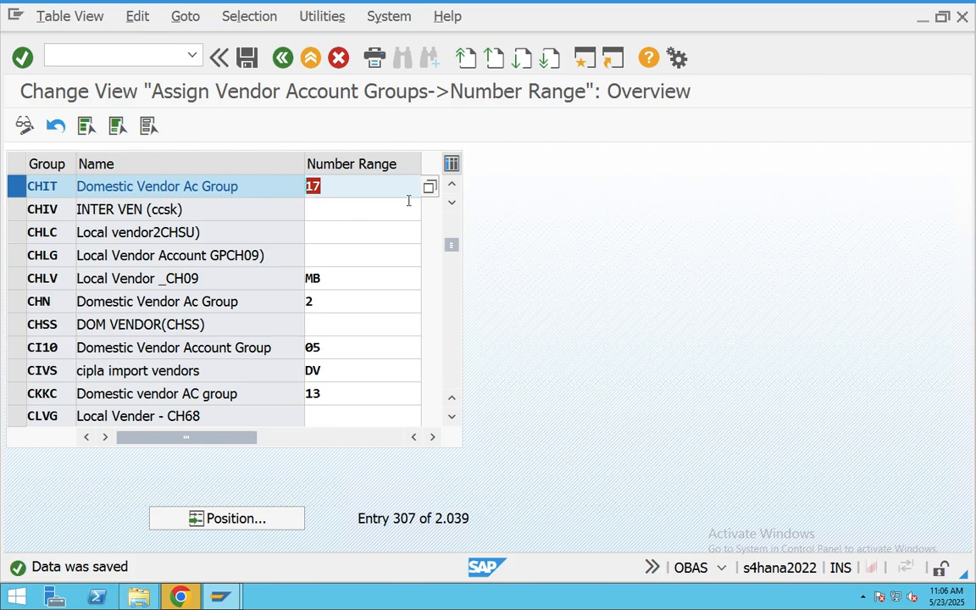
- Switch to the configuration notes and highlight the Config 4 task, Create Reconciliation GL Accounts with FS00
key("ctrl+Left")
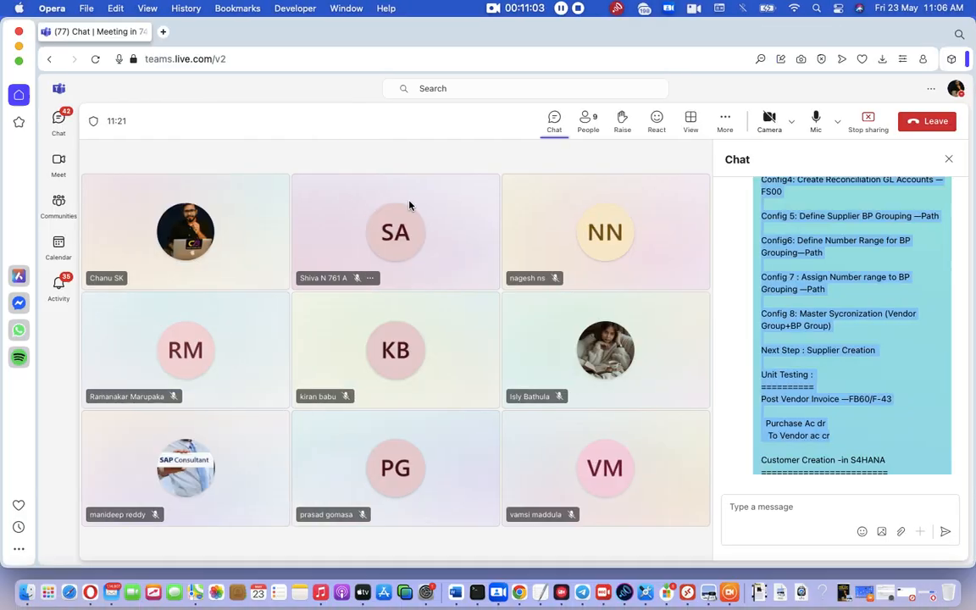
left_click(536, 595)
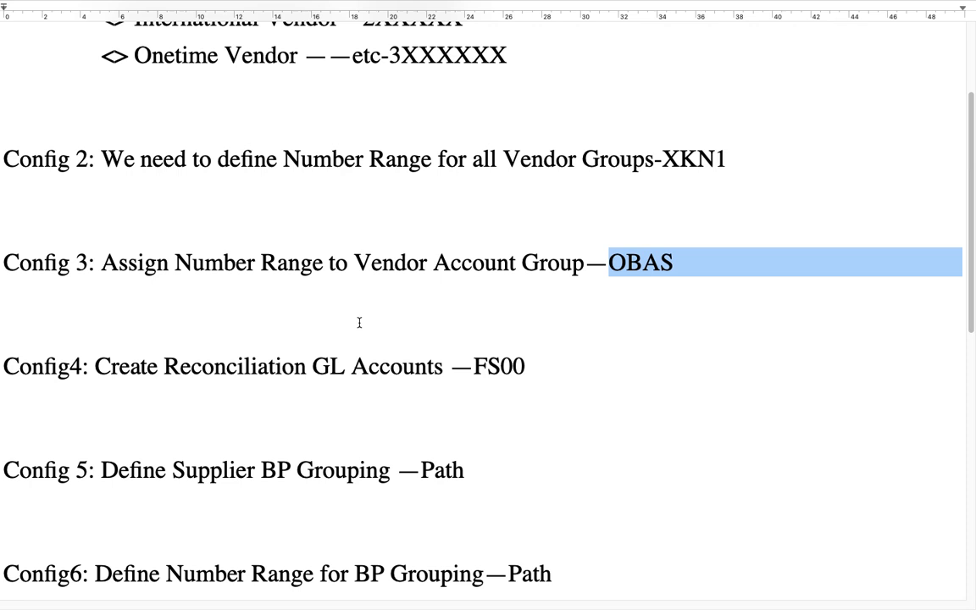
scroll(357, 324, "down", 2)
left_click_drag(581, 330, 95, 333)
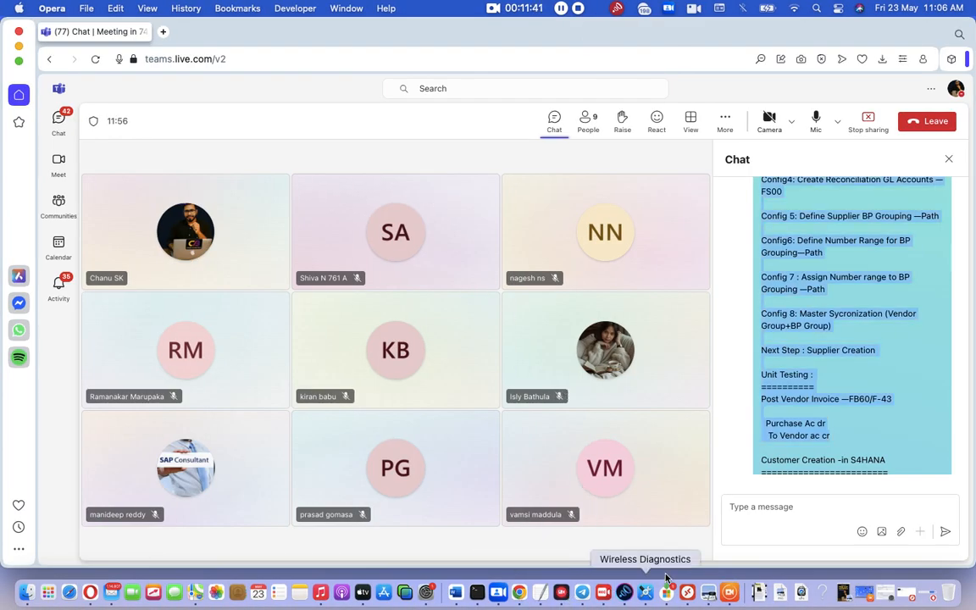
- Return to the SAP session, exit the number range assignment view and run transaction FS00
left_click(688, 593)
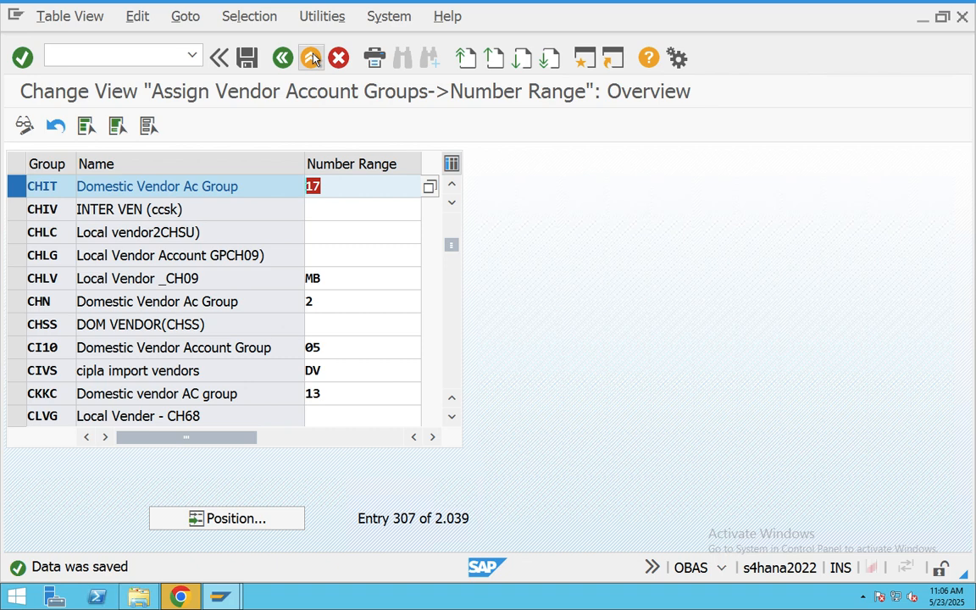
left_click(283, 57)
type("FS00")
key("Return")
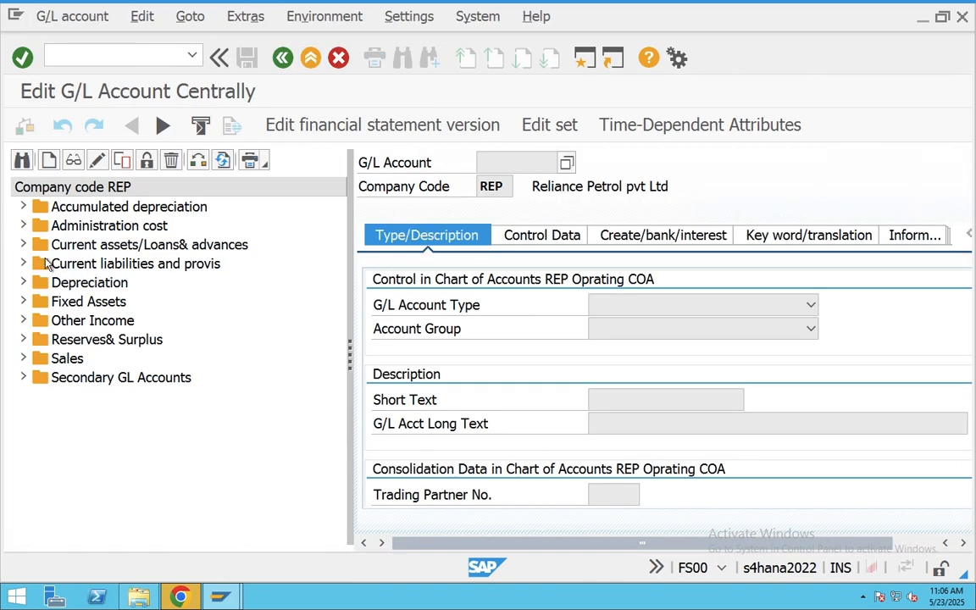
- Change the G/L account tree to company code CHIT and expand the Current liabilities and provis group
left_click(199, 159)
type("CHIT")
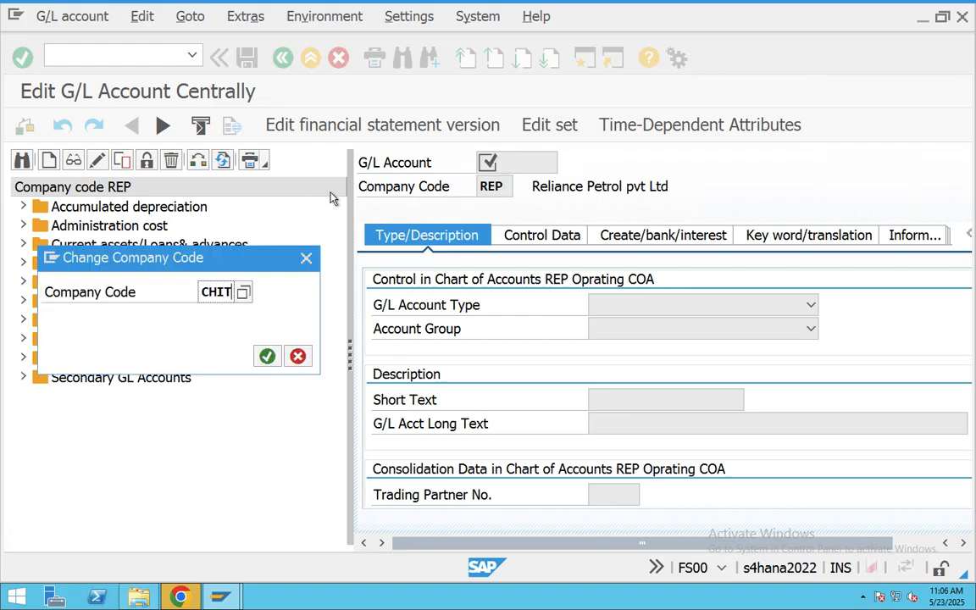
key("Return")
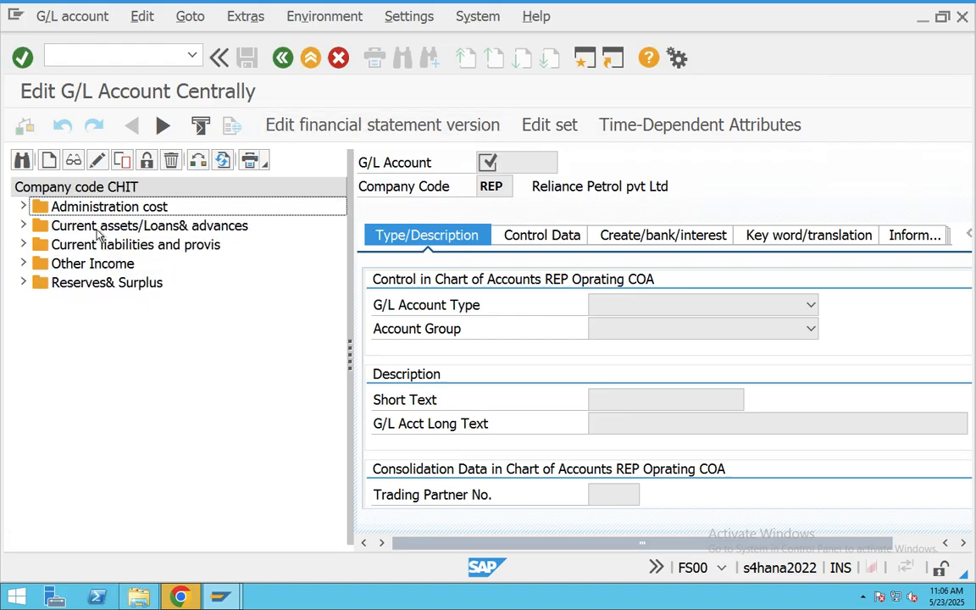
left_click(23, 245)
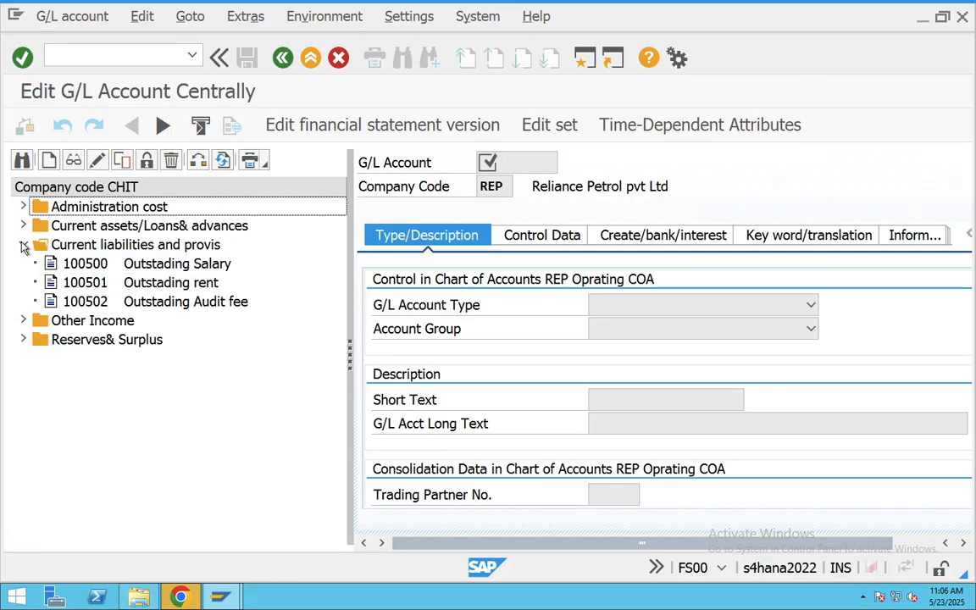
- Start a new G/L account with number 100503 in company code CHIT
left_click(48, 161)
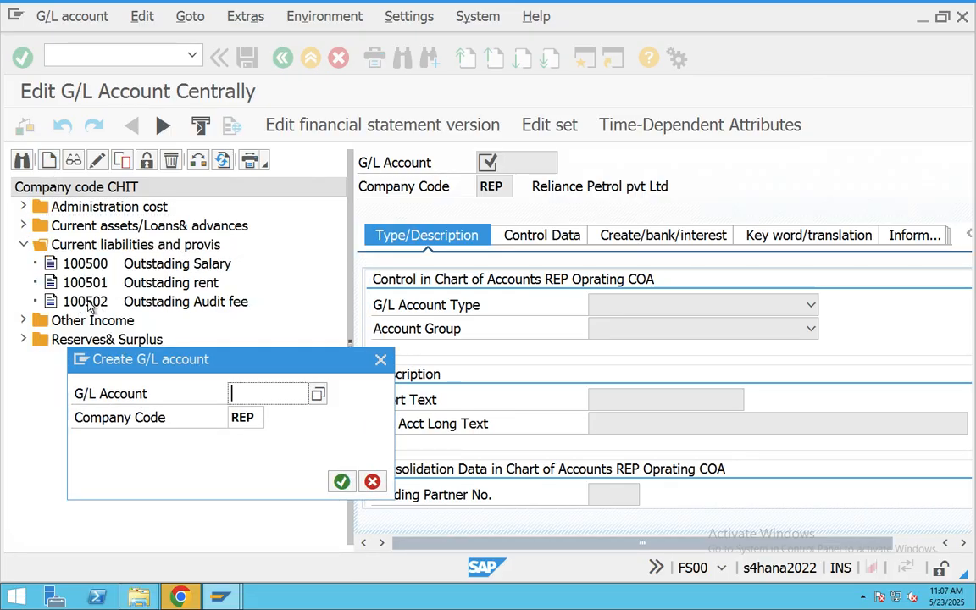
type("100503")
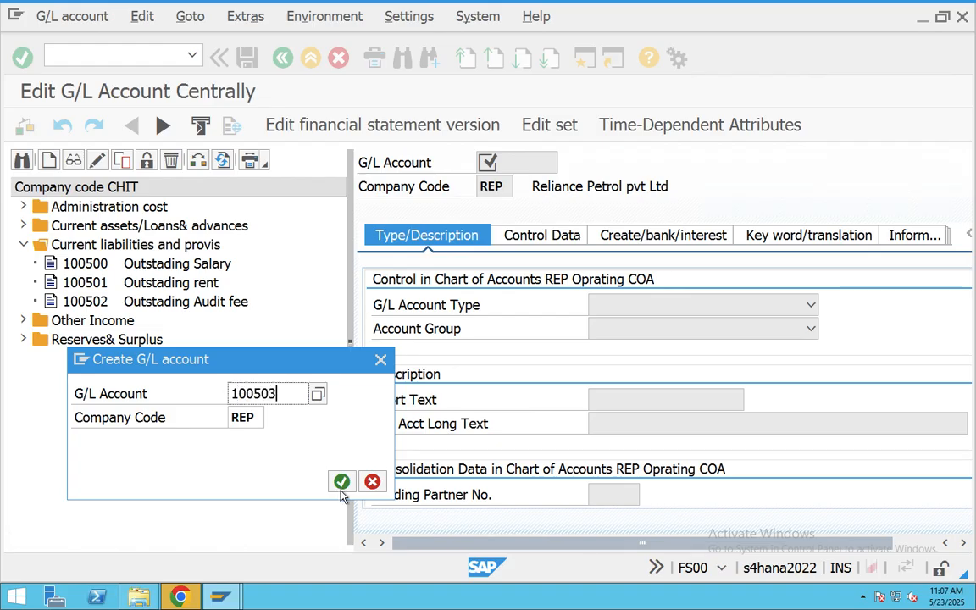
left_click_drag(257, 420, 196, 418)
type("c")
key("Down")
key("Return")
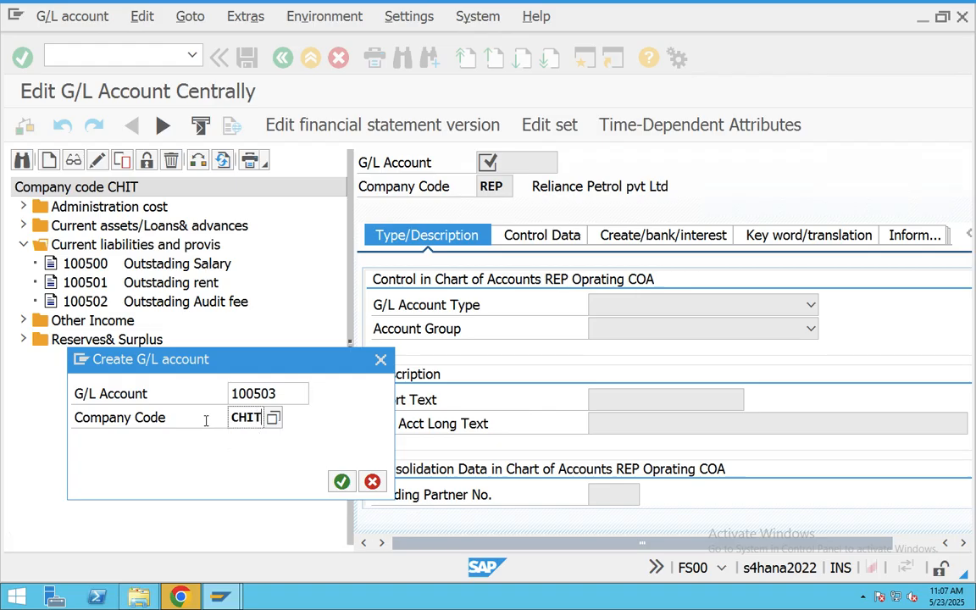
left_click(341, 481)
- Set the account type to X Balance Sheet Account and the account group to CLPR Current liabilities and provis
left_click(708, 307)
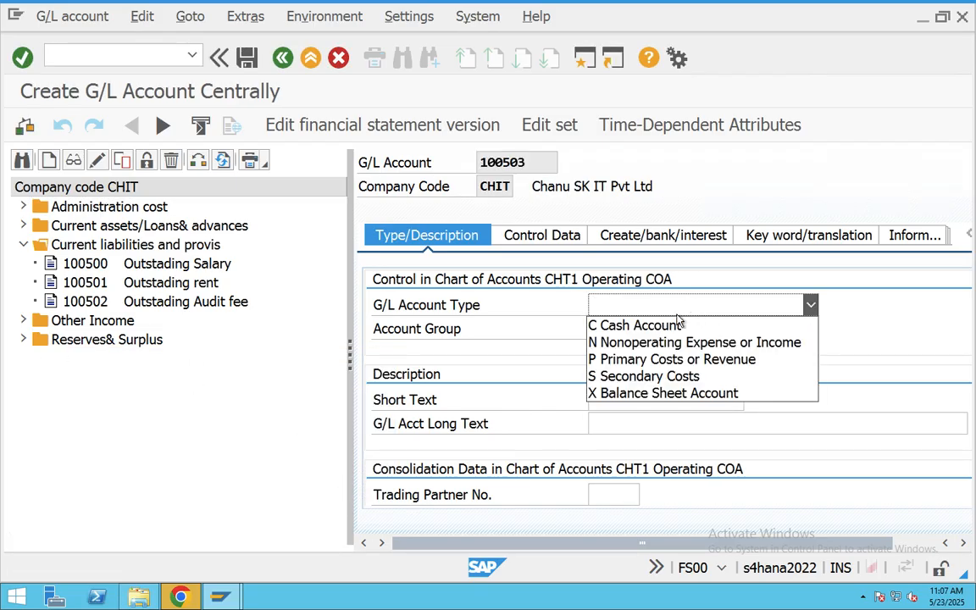
left_click(680, 393)
left_click(664, 332)
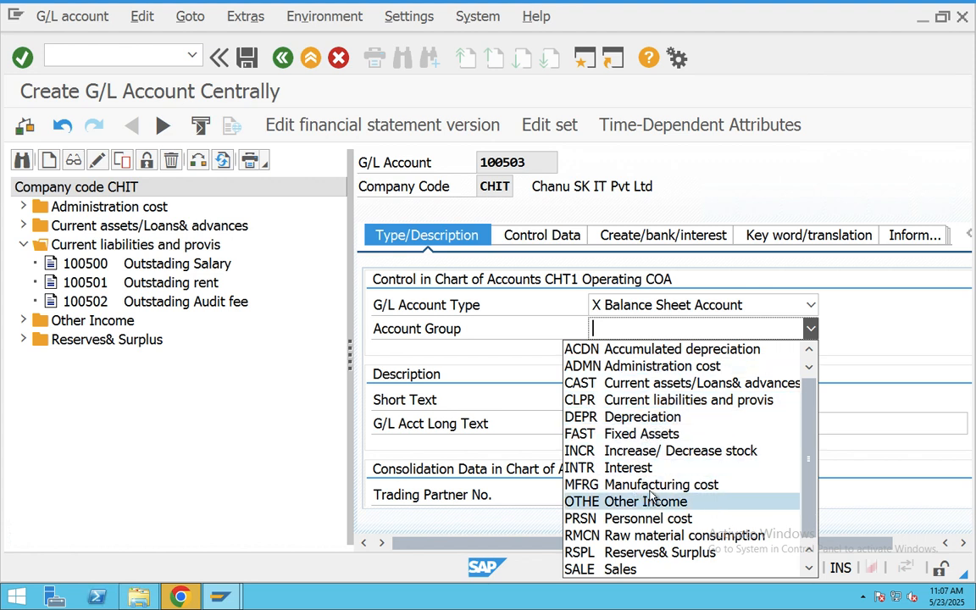
left_click(644, 400)
- Enter "Dom vend recon ac" as the account's short text and copy it into the G/L account long text
left_click(633, 403)
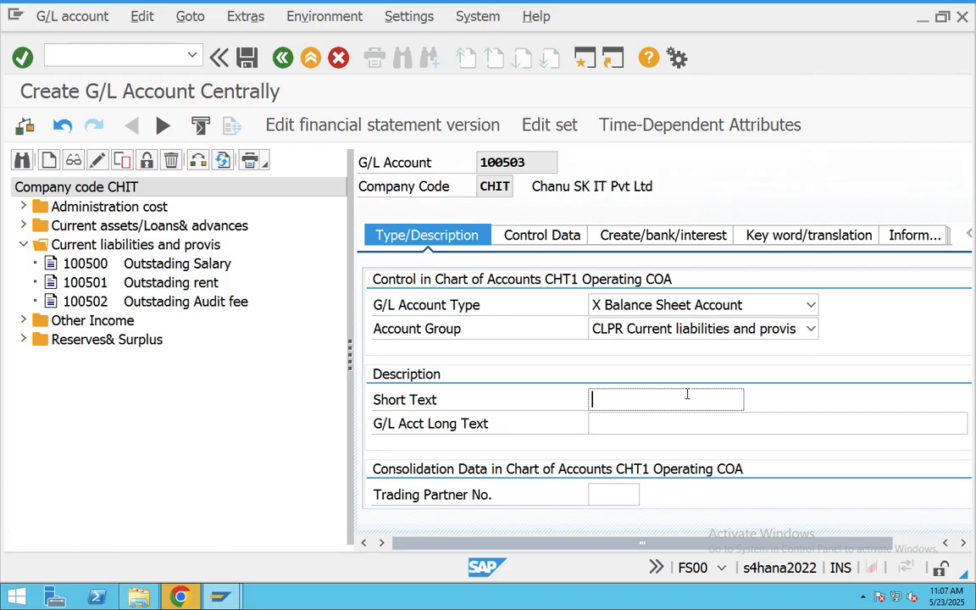
type("Dom recon ac")
left_click_drag(688, 399, 584, 413)
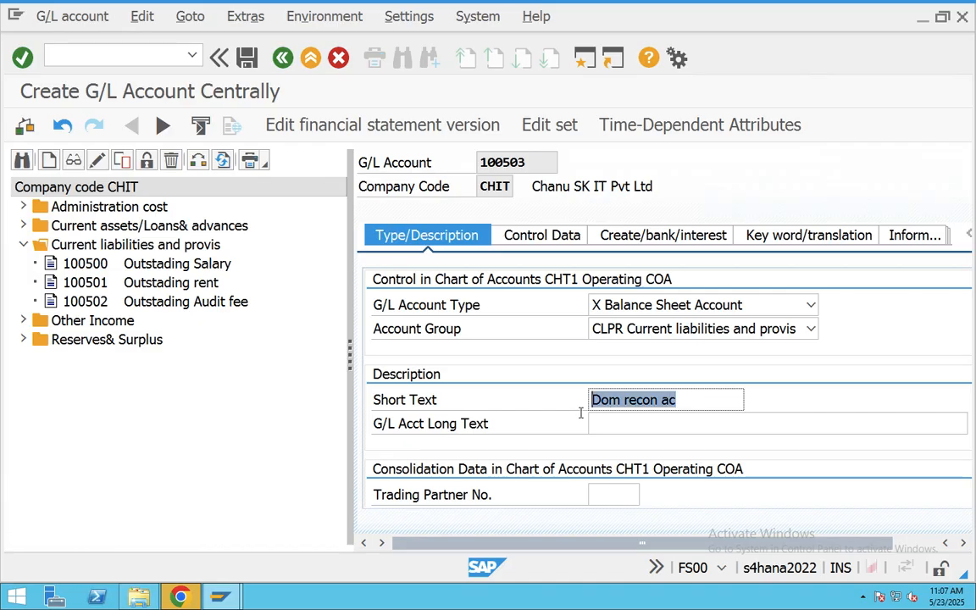
left_click(625, 400)
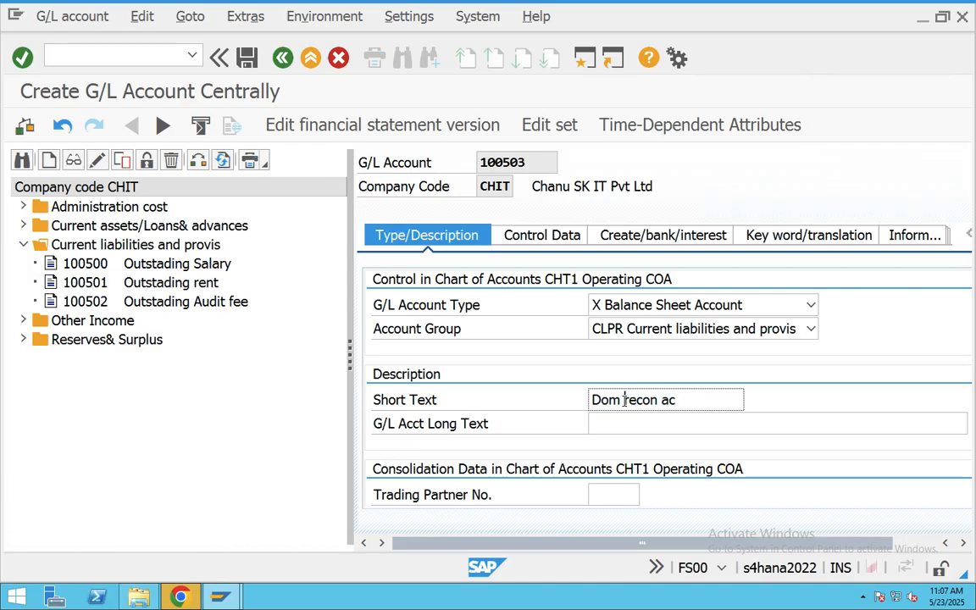
type("vend")
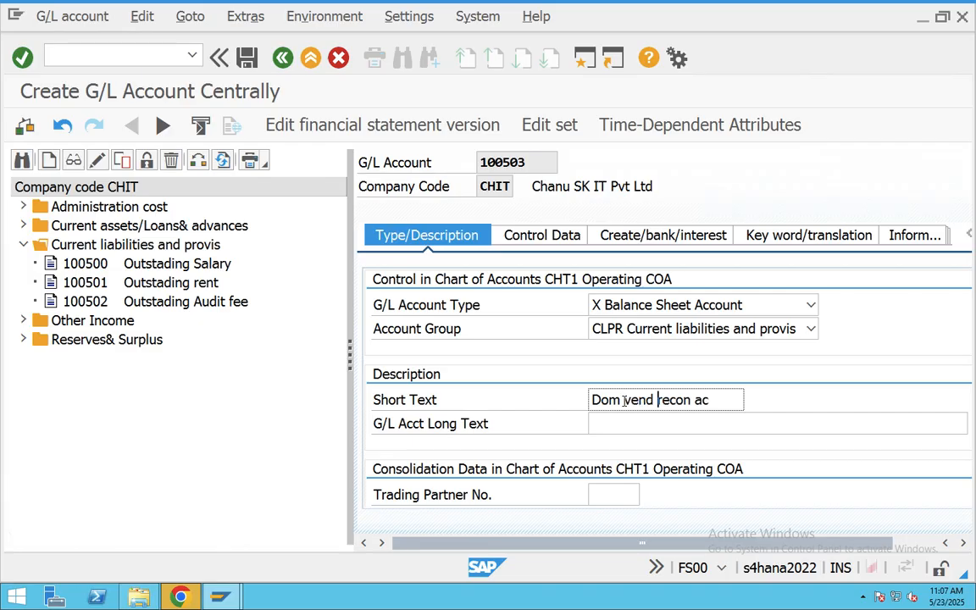
left_click_drag(721, 402, 535, 388)
key("ctrl+c")
left_click(604, 417)
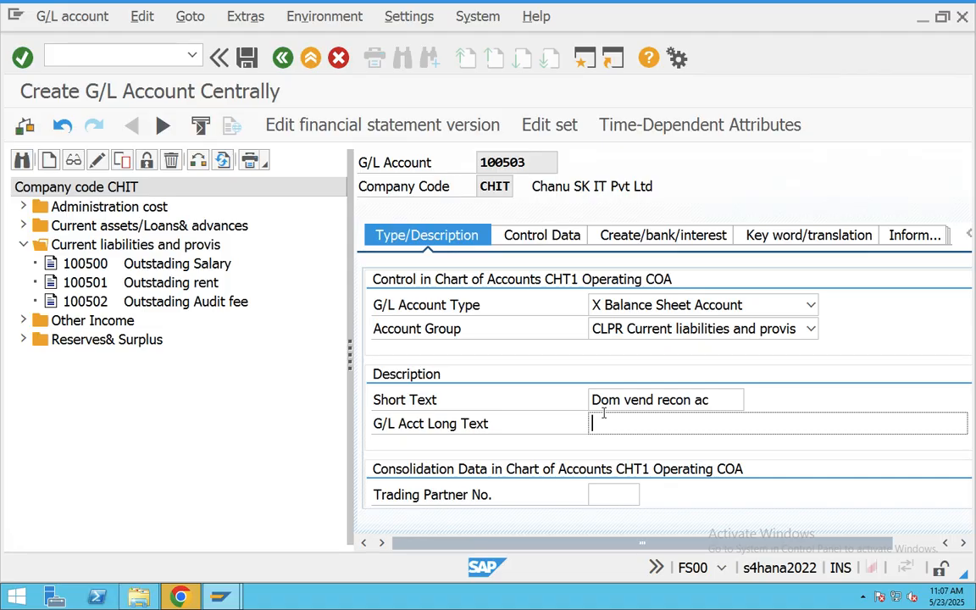
key("ctrl+v")
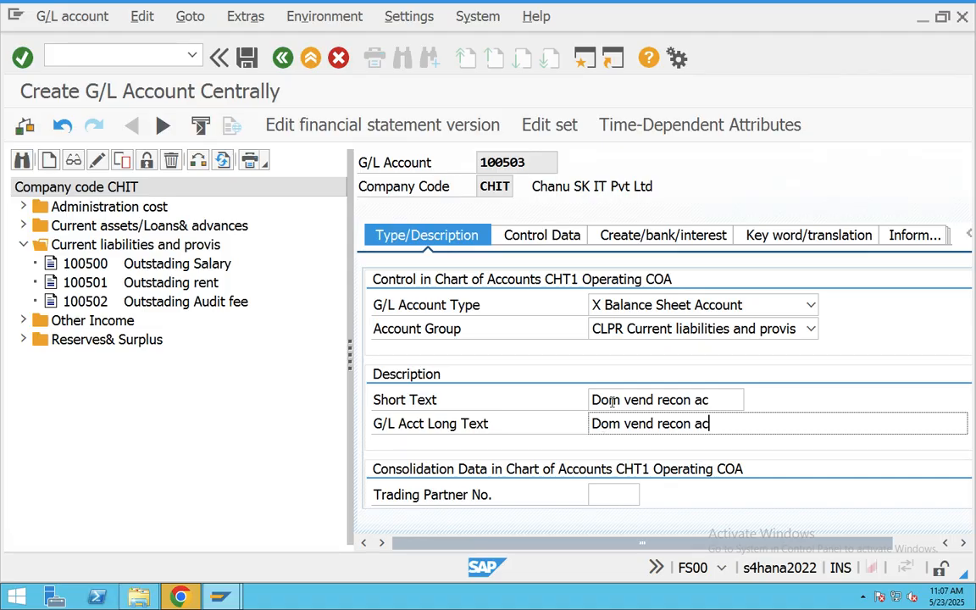
- In the account's control data, set the reconciliation account type to K Vendors
left_click(507, 229)
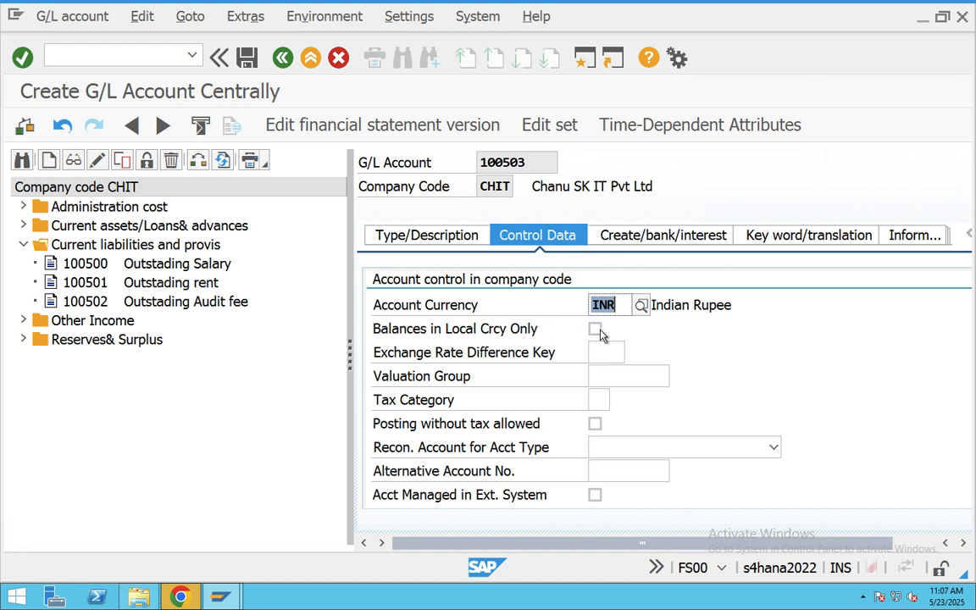
left_click(725, 451)
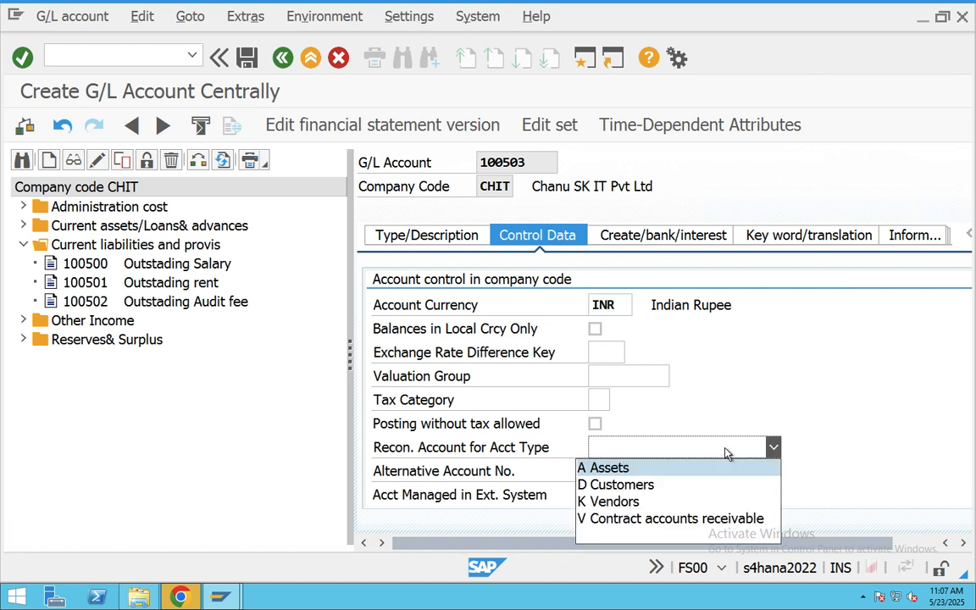
left_click(598, 502)
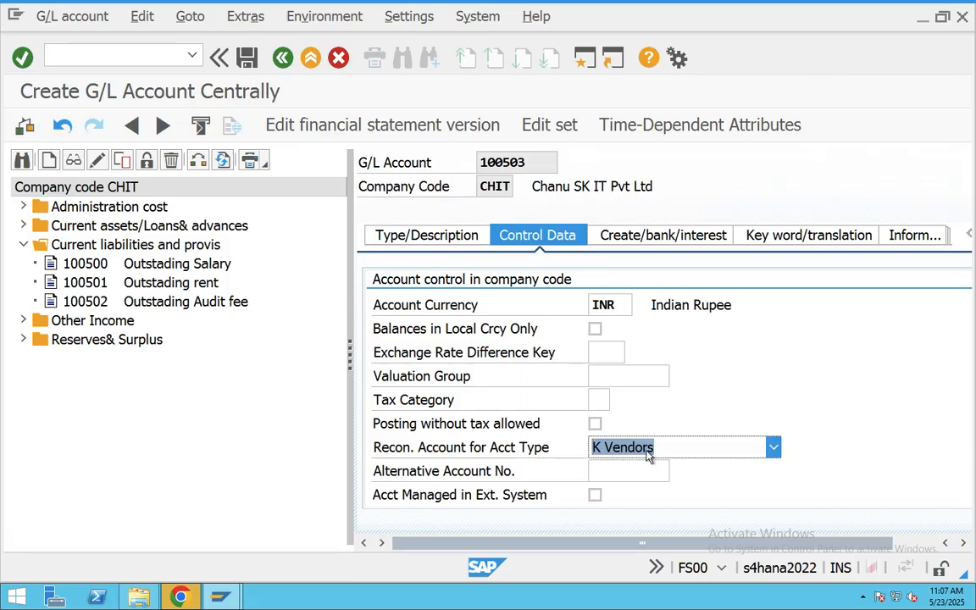
- Choose sort key 012, Vendor number, in the company code account management data
left_click(619, 469)
key("Tab")
key("Tab")
key("Tab")
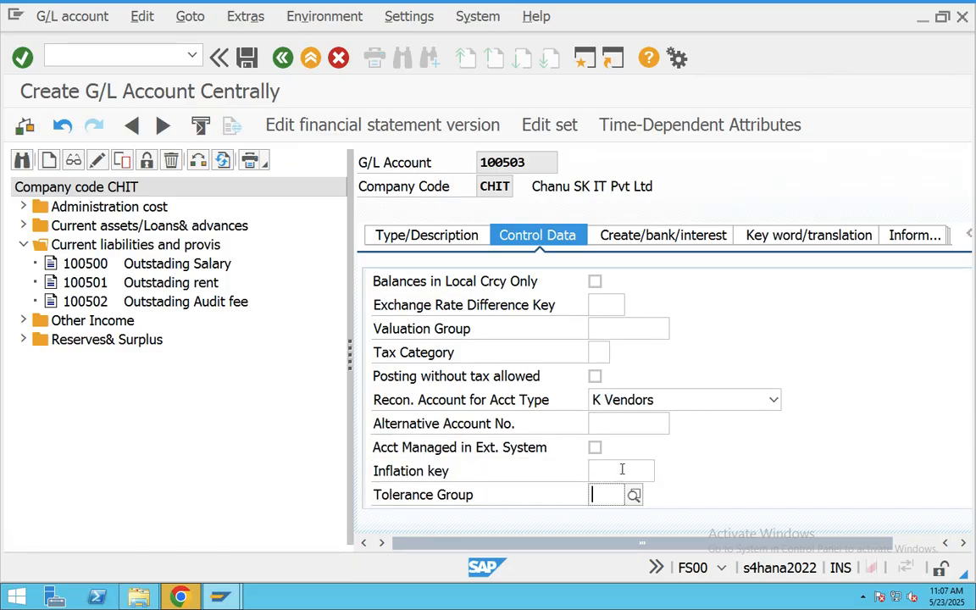
key("Tab")
key("Tab")
key("Tab")
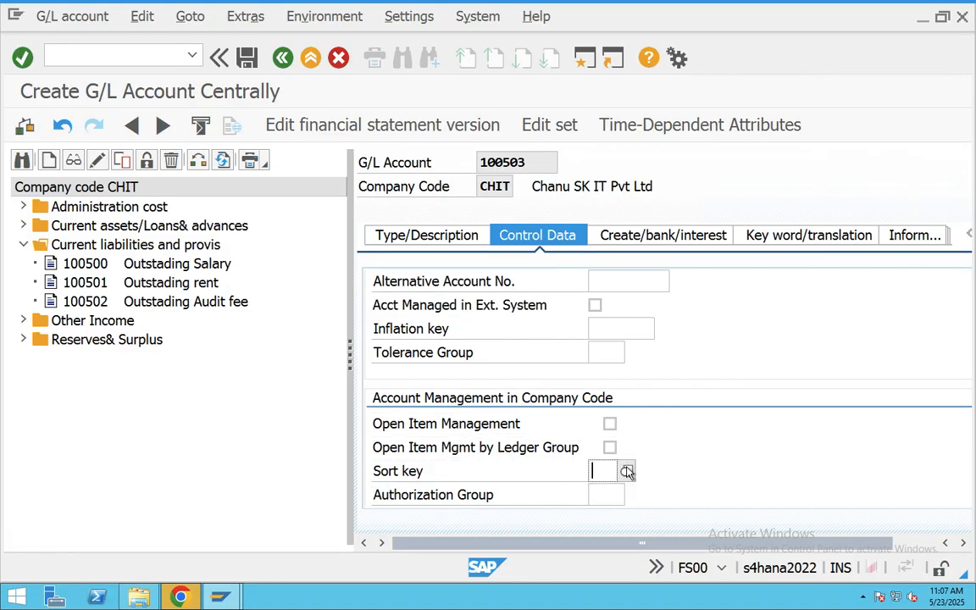
left_click(626, 471)
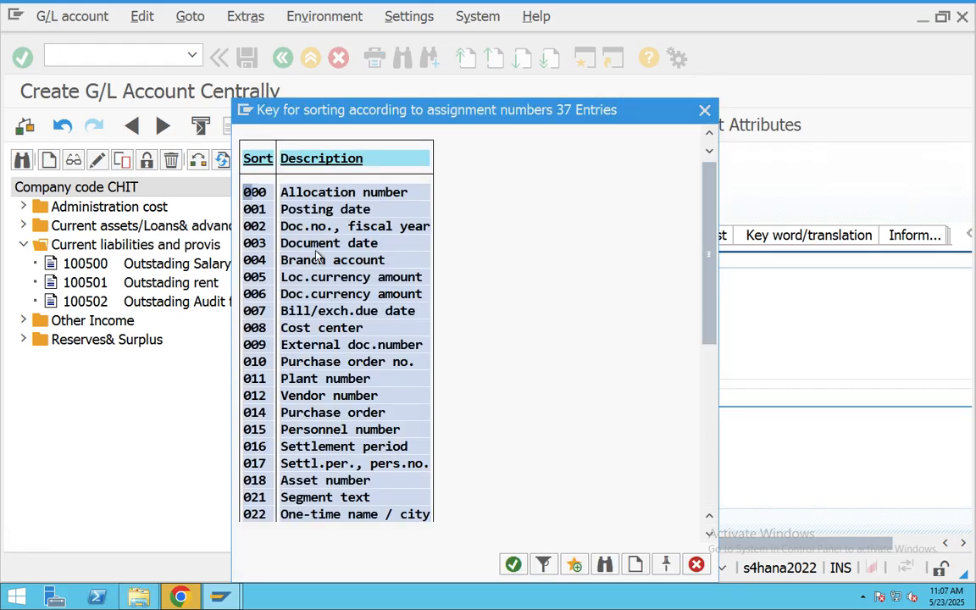
scroll(309, 389, "down", 1)
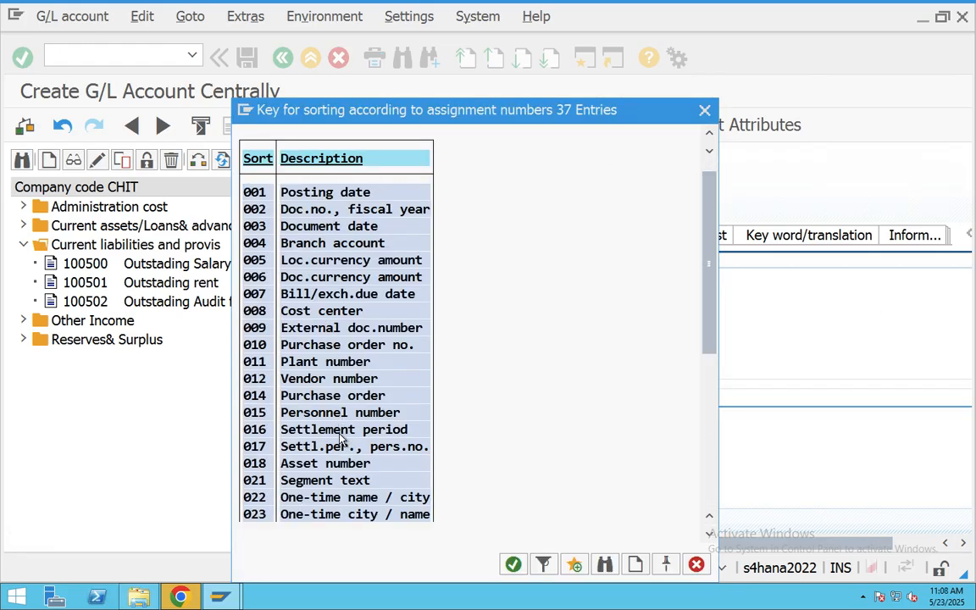
double_click(302, 378)
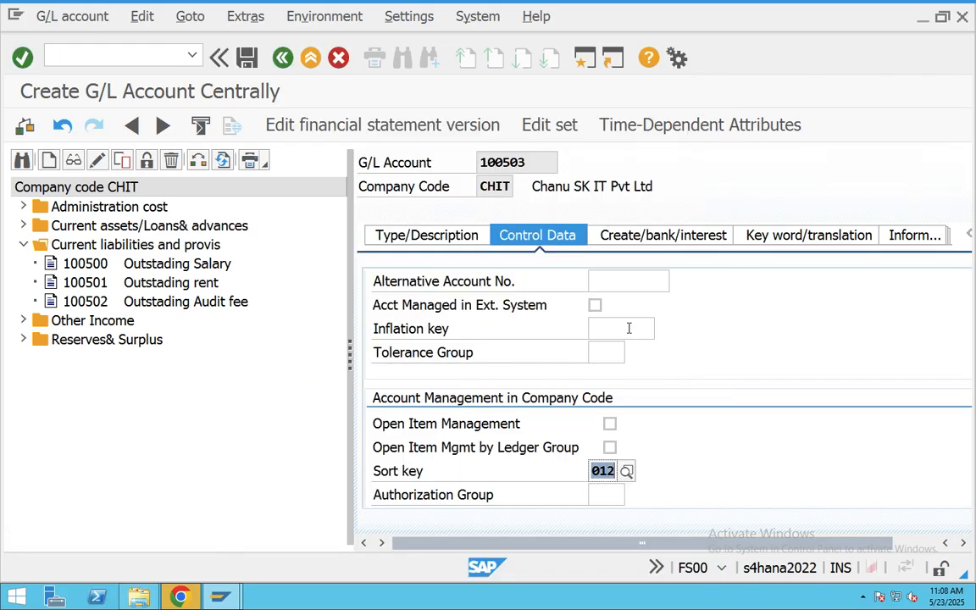
- Set the field status group to G067, then save G/L account 100503 and leave account maintenance
left_click(691, 241)
type("G0")
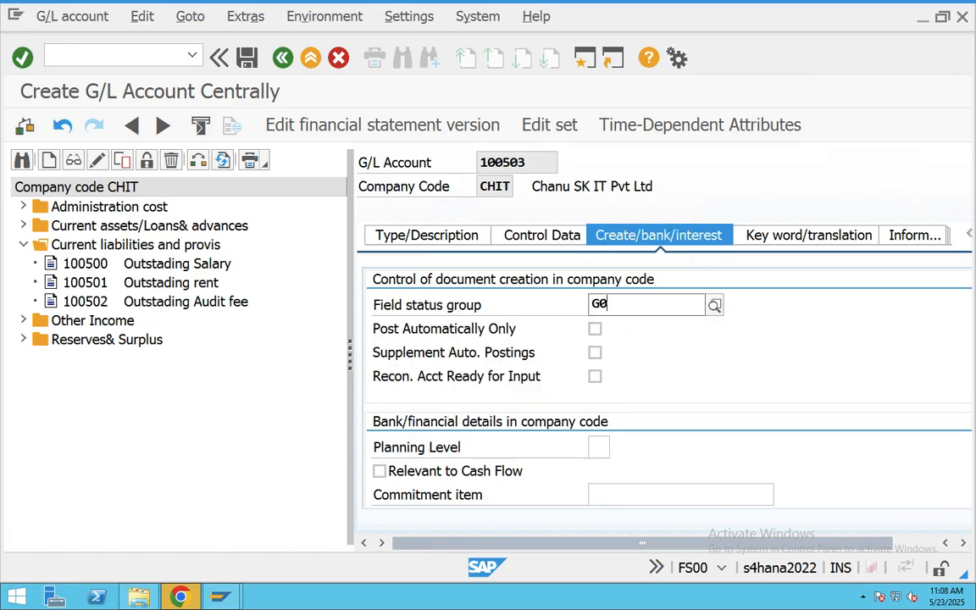
type("67")
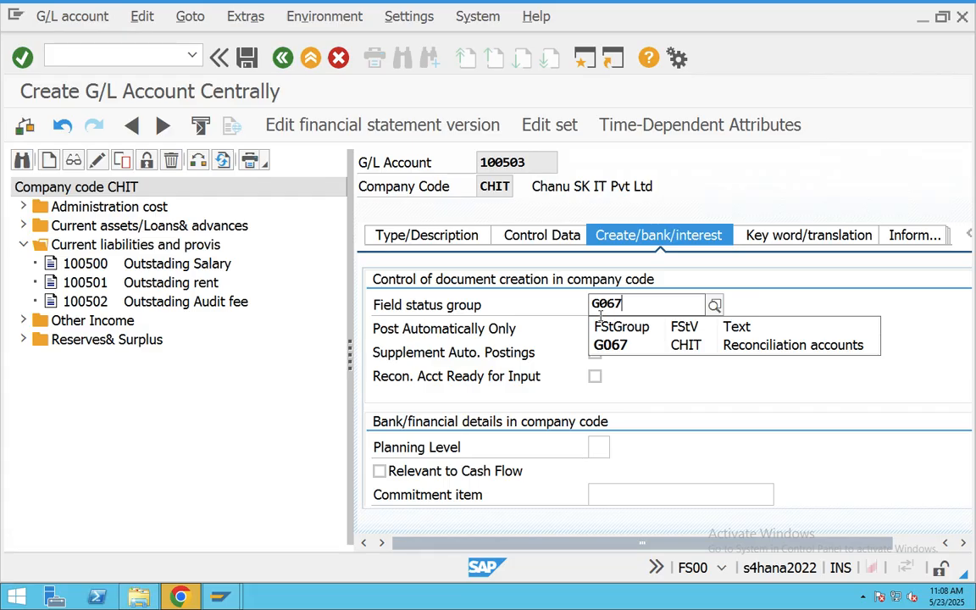
left_click(246, 58)
left_click(246, 59)
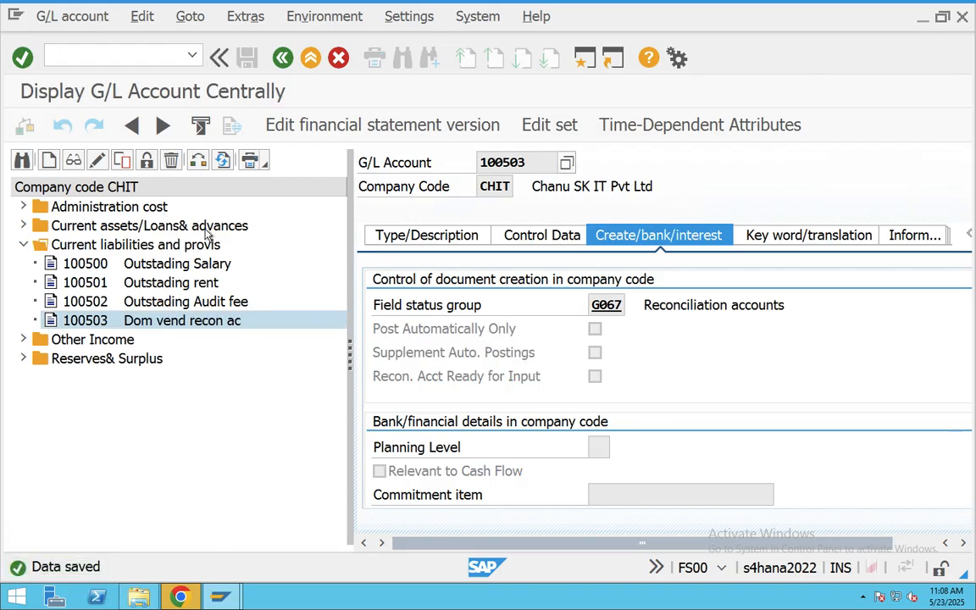
left_click(283, 57)
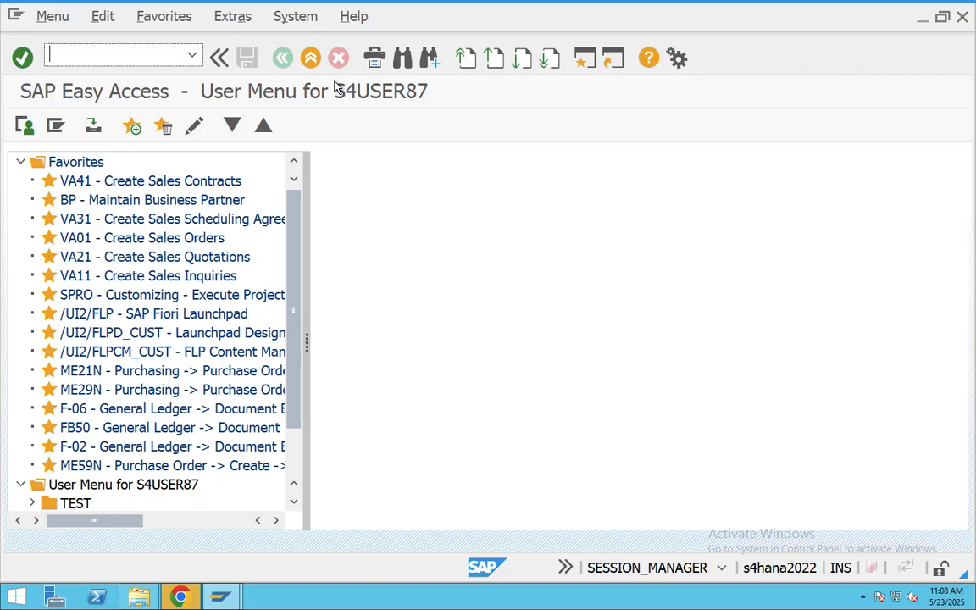
- Switch to the configuration notes and highlight the Config 5 task, Define Supplier BP Grouping
key("ctrl+Left")
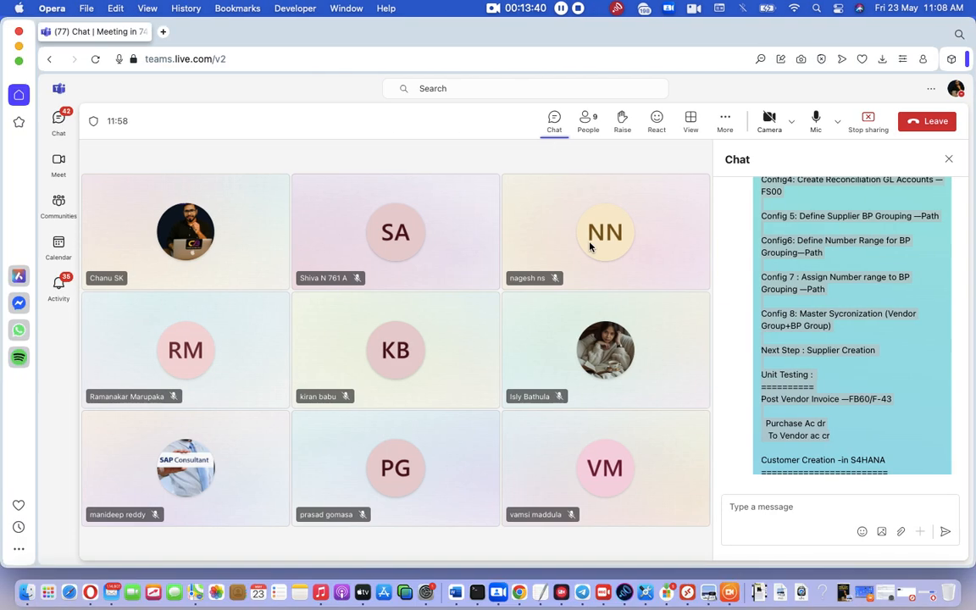
left_click(548, 592)
scroll(349, 398, "down", 3)
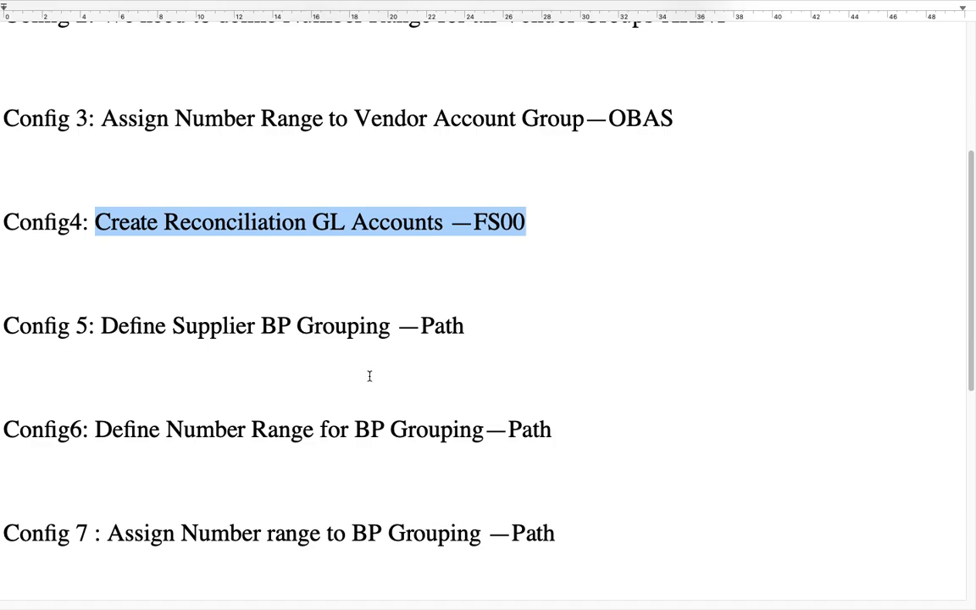
left_click_drag(487, 334, 2, 341)
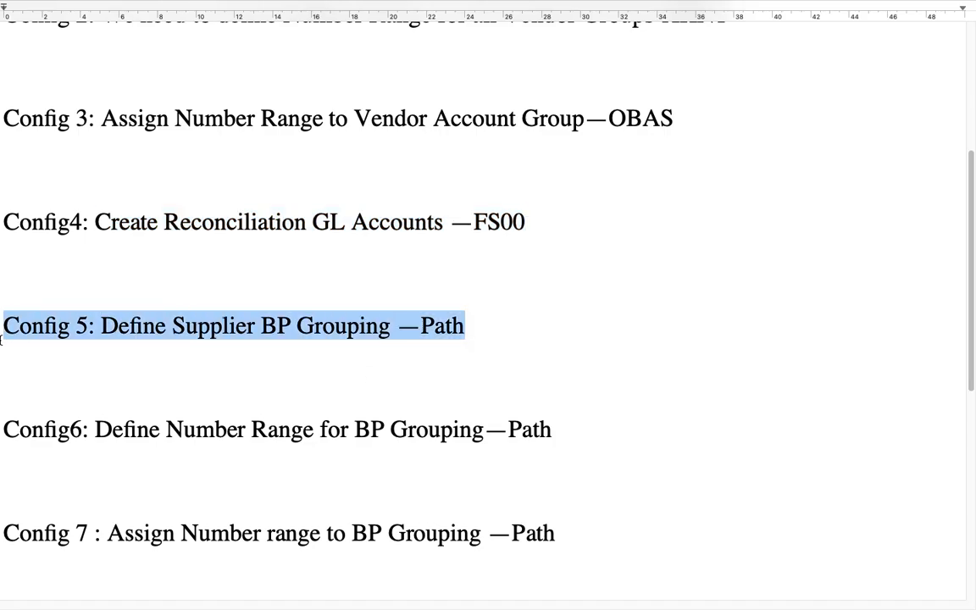
- Switch back to the SAP session and open the SAP Reference IMG through transaction SPRO
key("ctrl+Left")
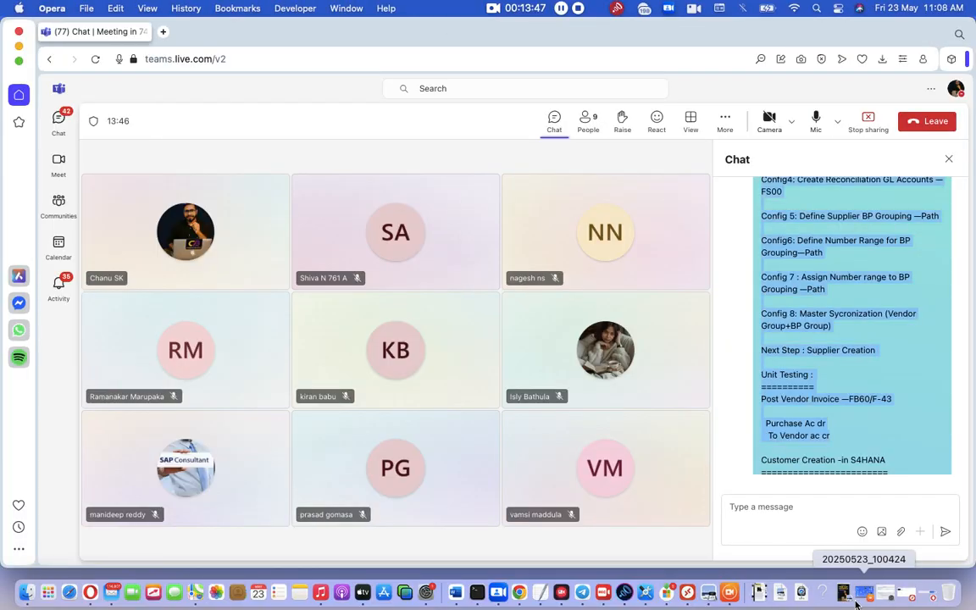
left_click(683, 592)
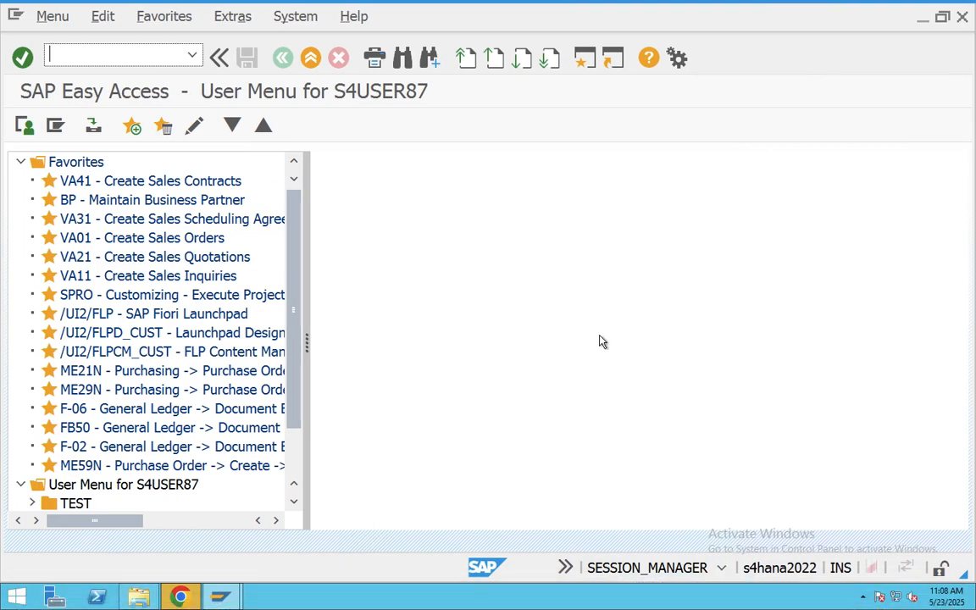
type("spro")
key("Return")
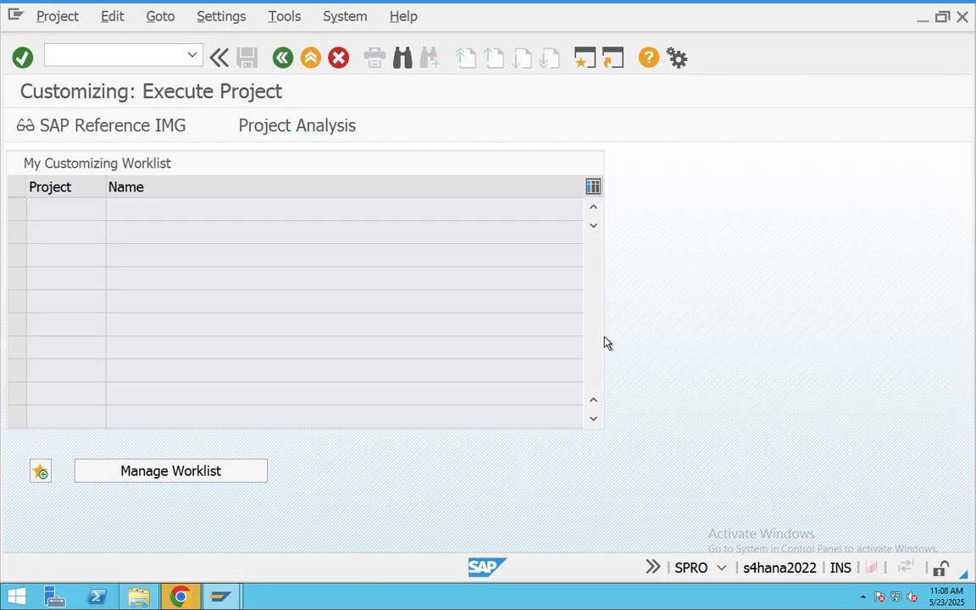
left_click(83, 125)
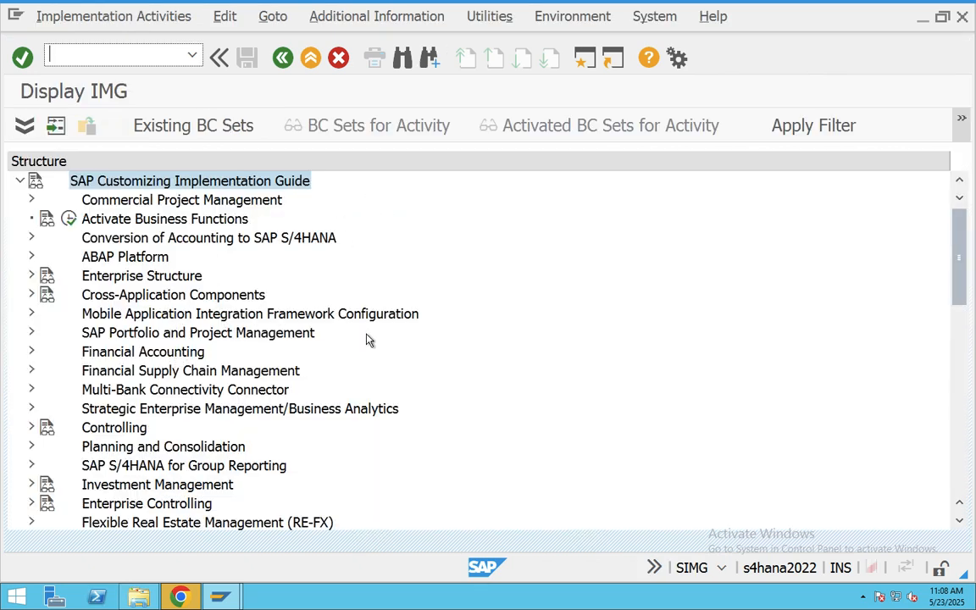
- Expand Cross-Application Components in the IMG structure, including its SAP Business Partner node
left_click(136, 295)
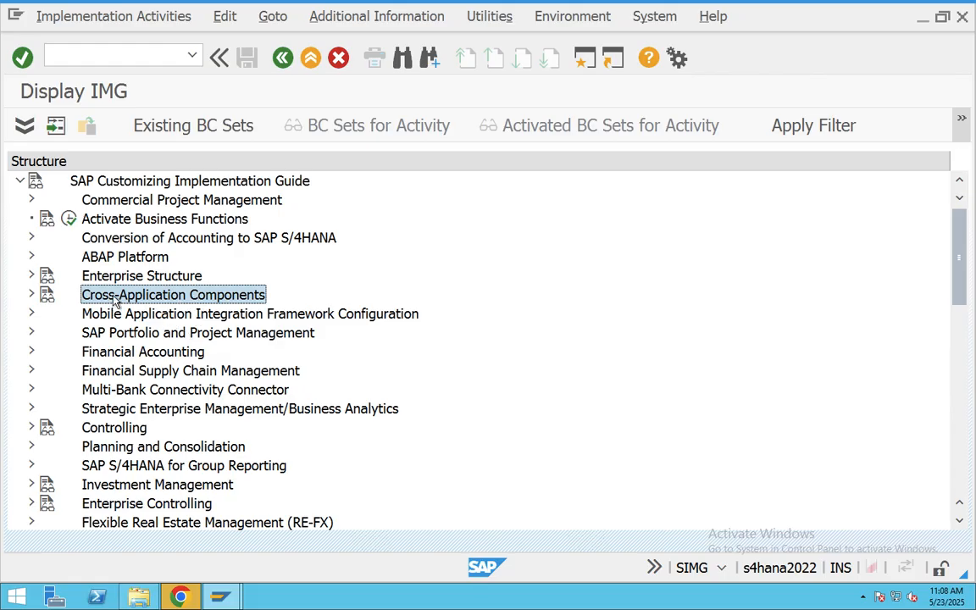
left_click(31, 295)
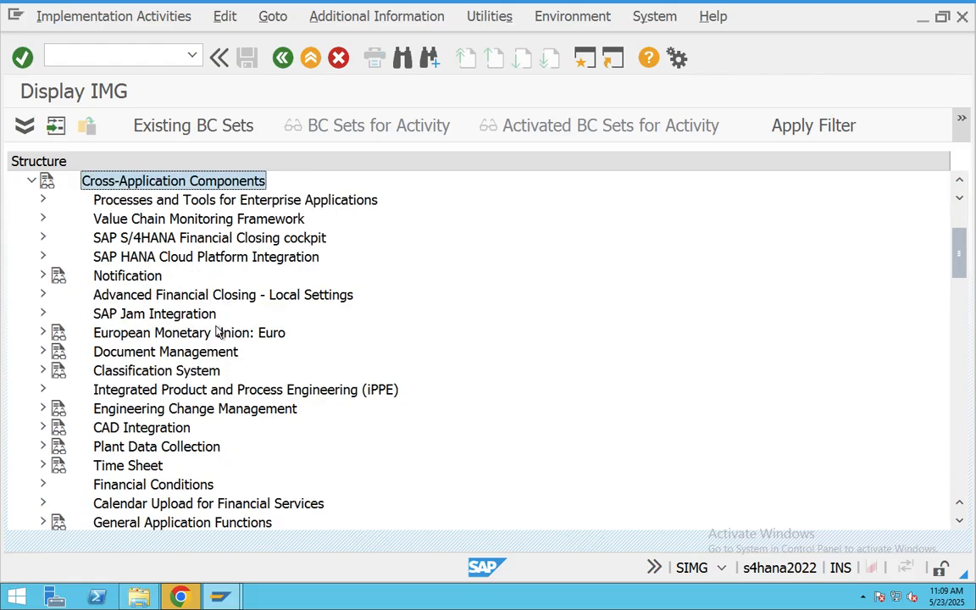
scroll(200, 330, "down", 1)
scroll(216, 334, "up", 2)
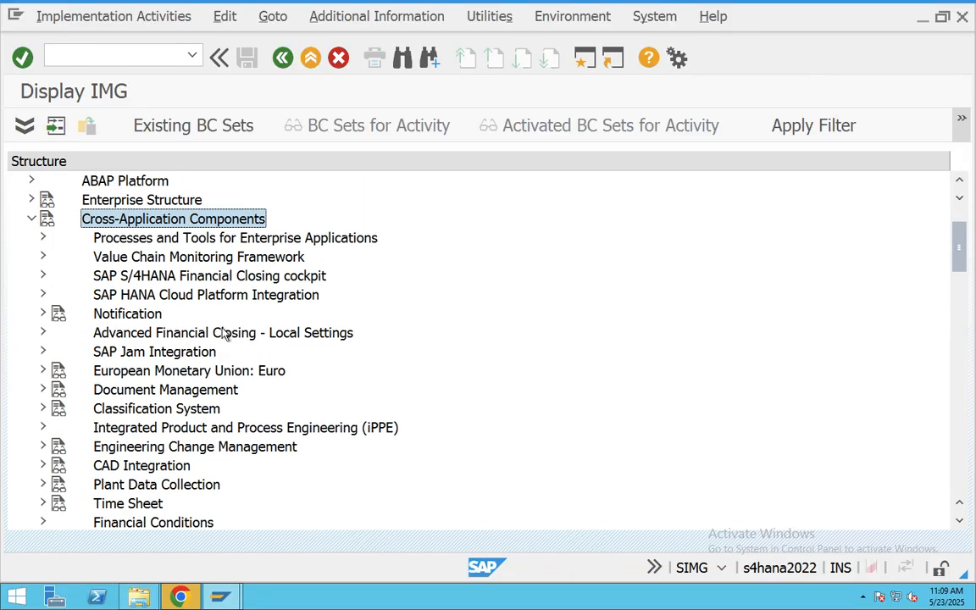
scroll(225, 334, "down", 2)
scroll(225, 333, "down", 3)
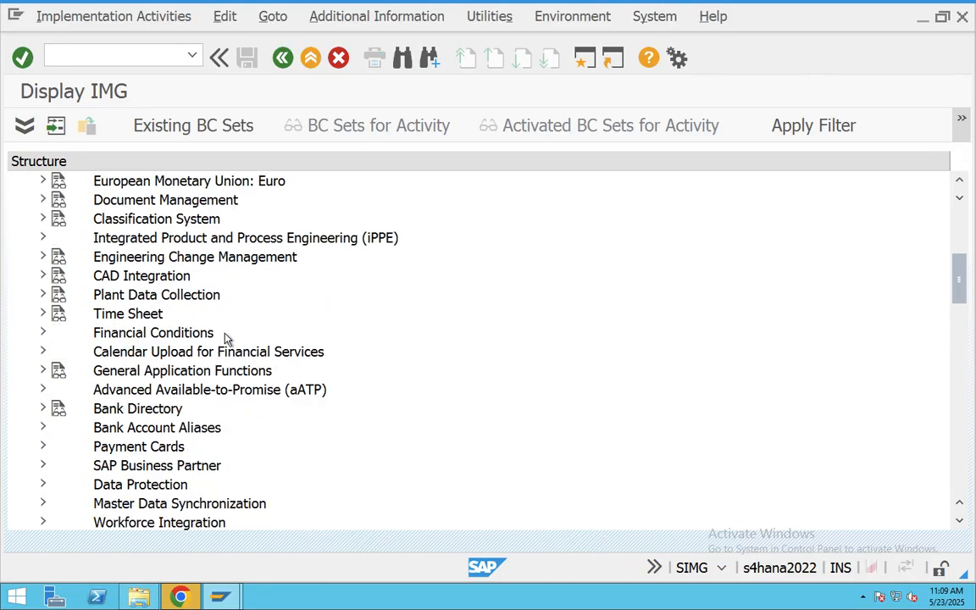
scroll(285, 410, "down", 1)
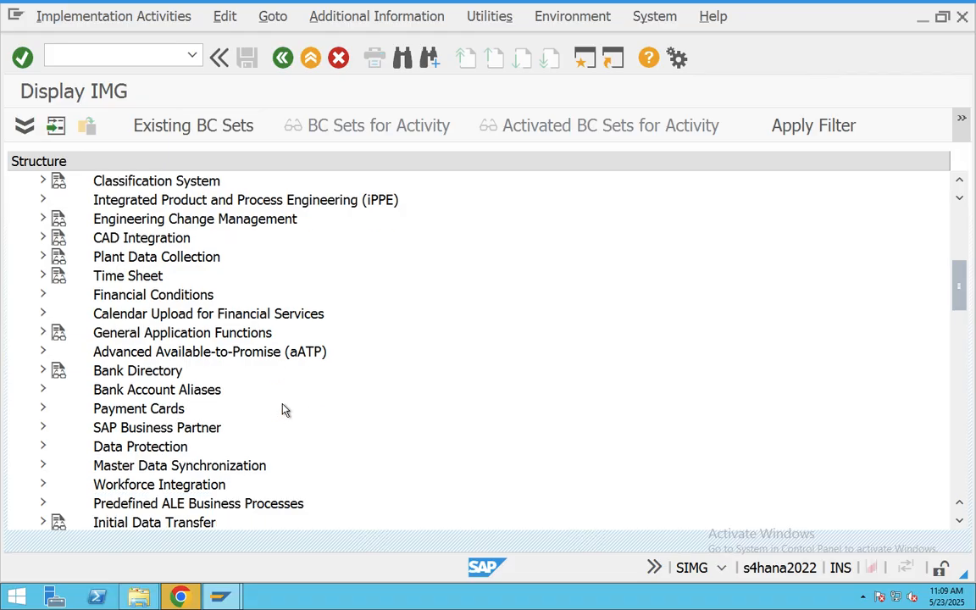
left_click(167, 431)
left_click(43, 428)
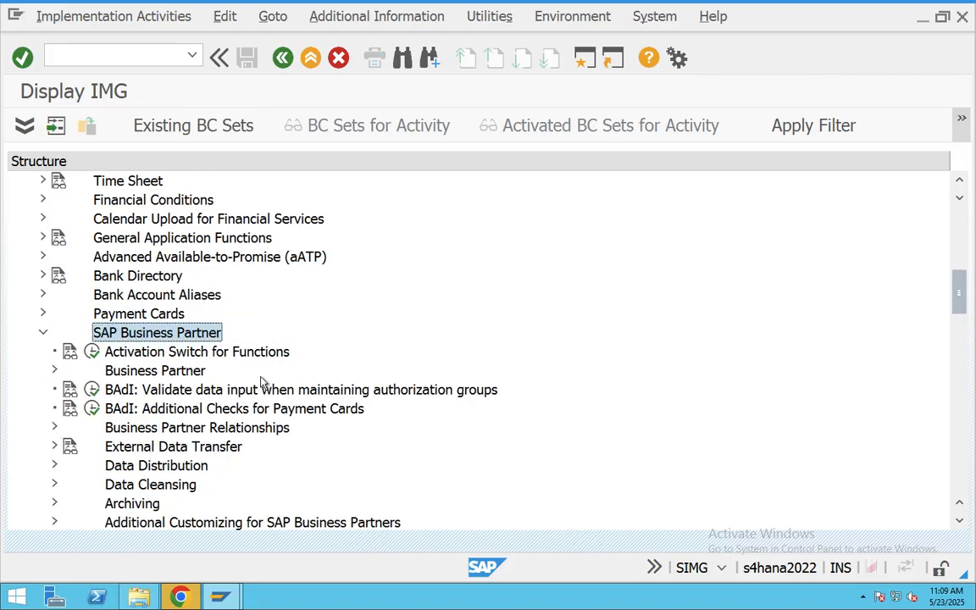
- Expand the Business Partner node and its Basic Settings under SAP Business Partner
scroll(318, 364, "down", 1)
left_click(148, 332)
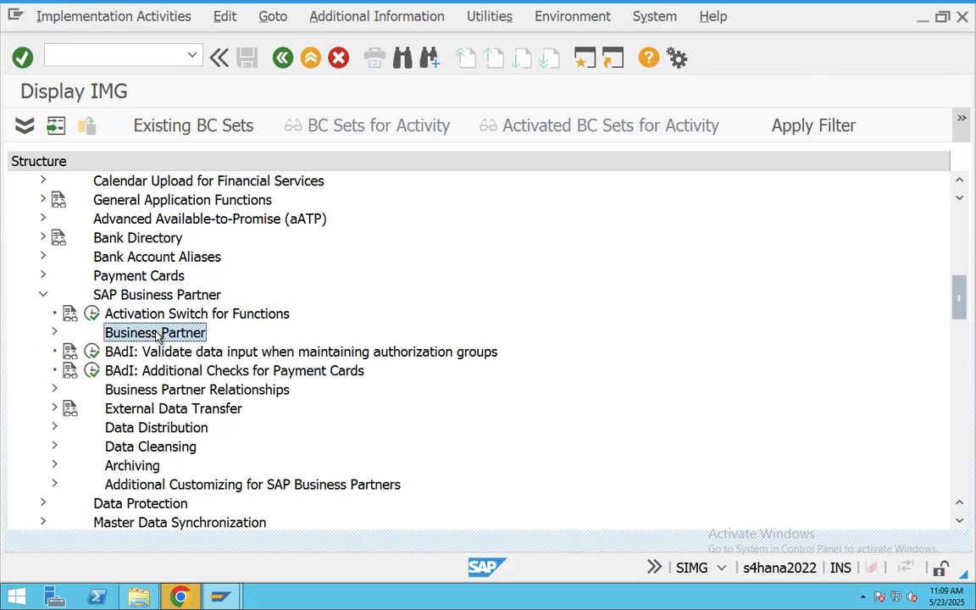
left_click(54, 333)
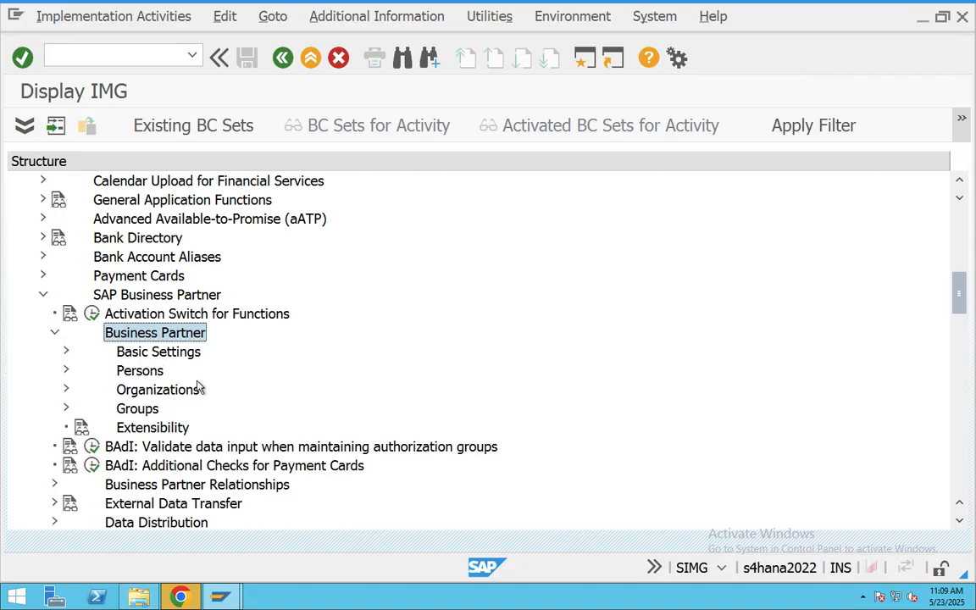
left_click(66, 350)
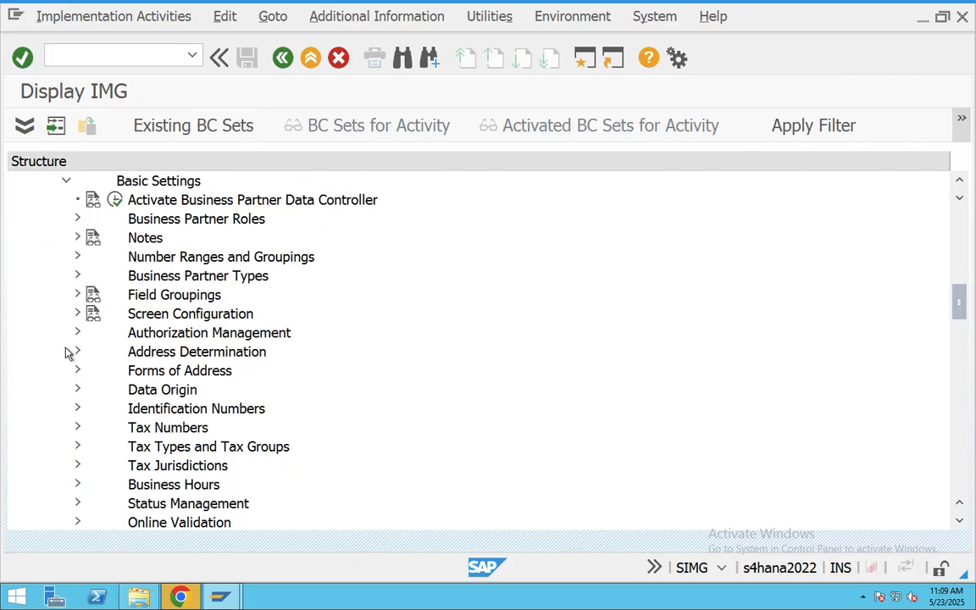
scroll(286, 336, "up", 1)
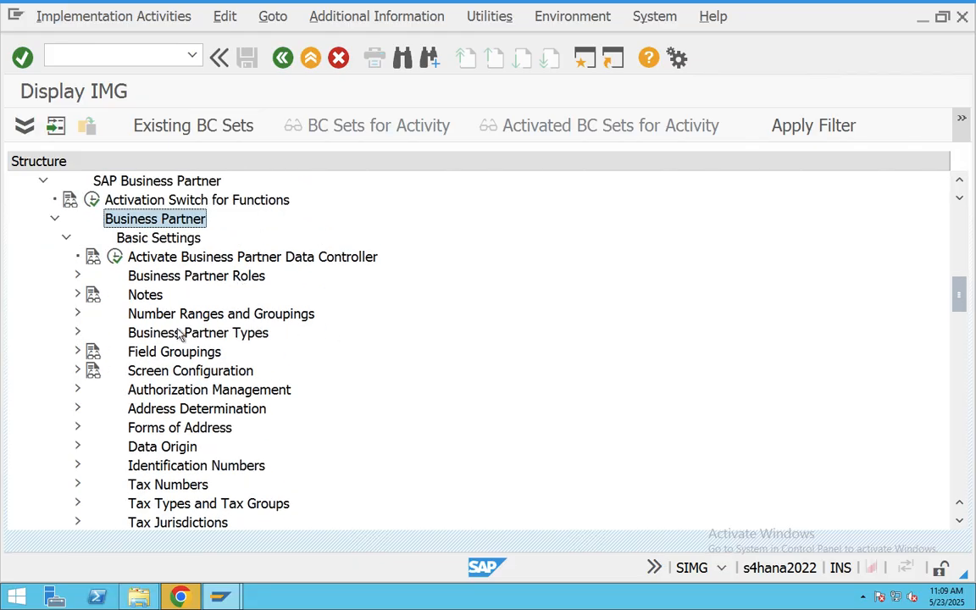
- Expand Business Partner Roles and examine the Define BP Roles and Define BP Role Groupings activities
left_click(77, 276)
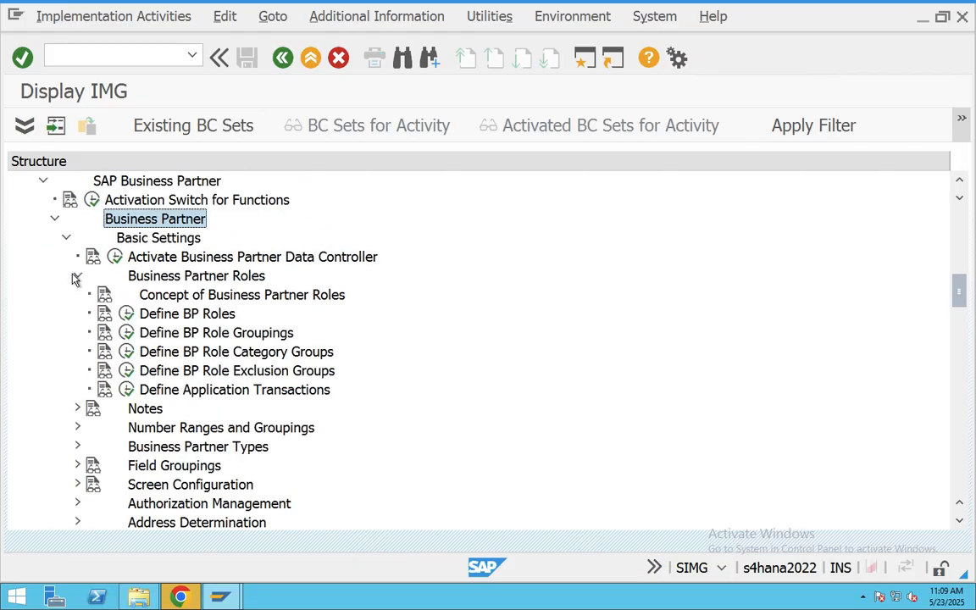
left_click(208, 314)
left_click(199, 335)
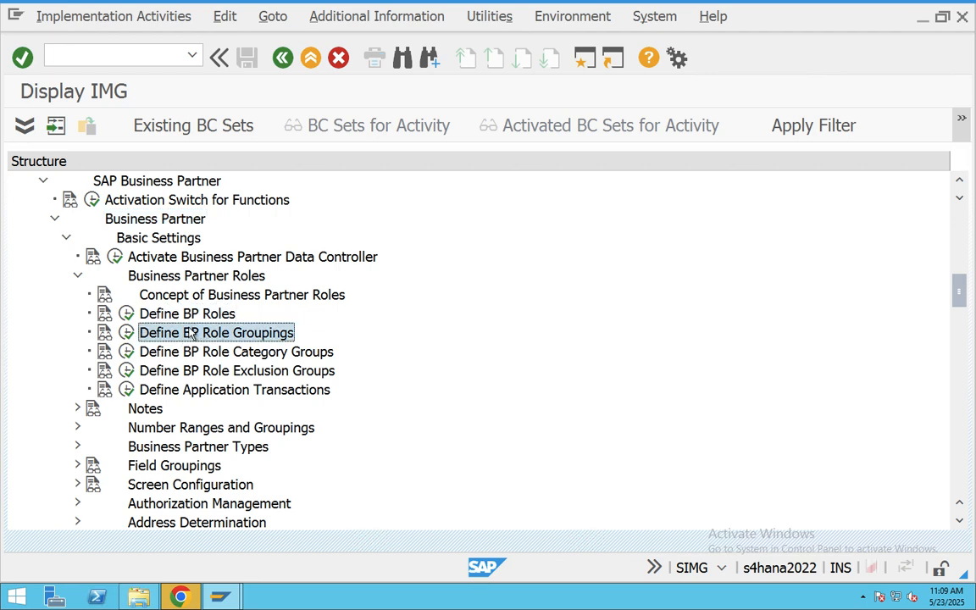
left_click(178, 315)
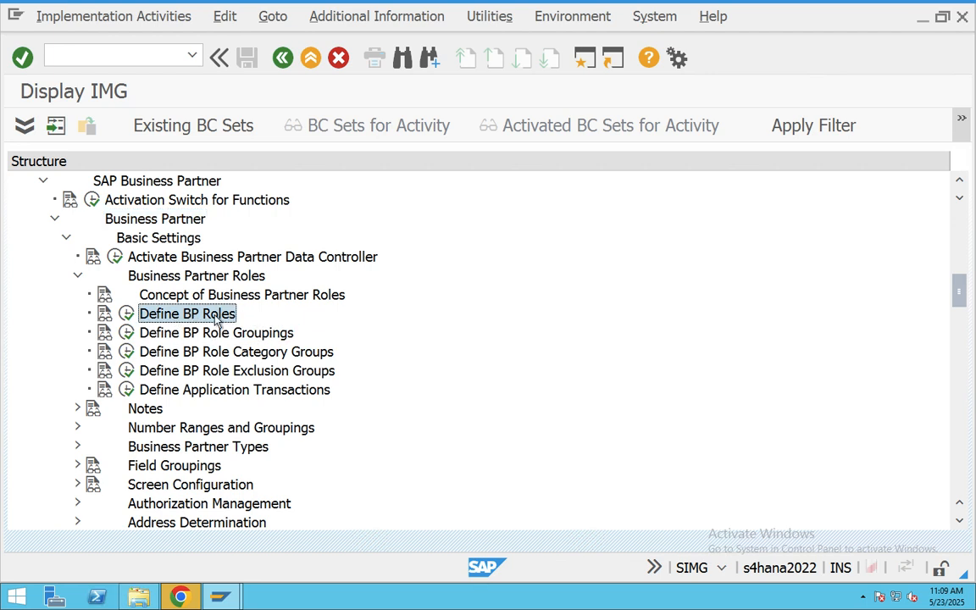
left_click(208, 333)
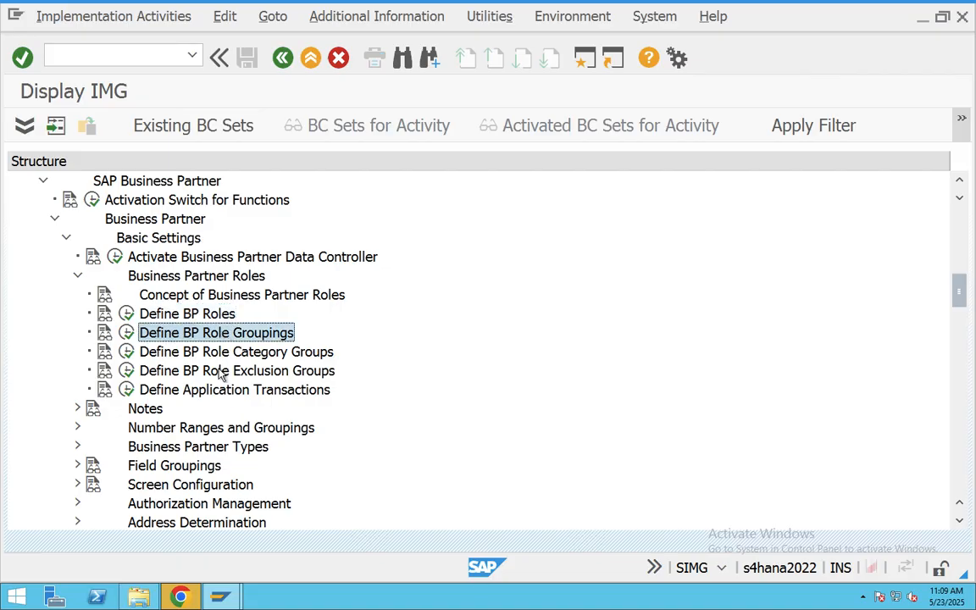
- Expand Number Ranges and Groupings under Basic Settings and execute the Define Number Ranges activity
left_click(165, 430)
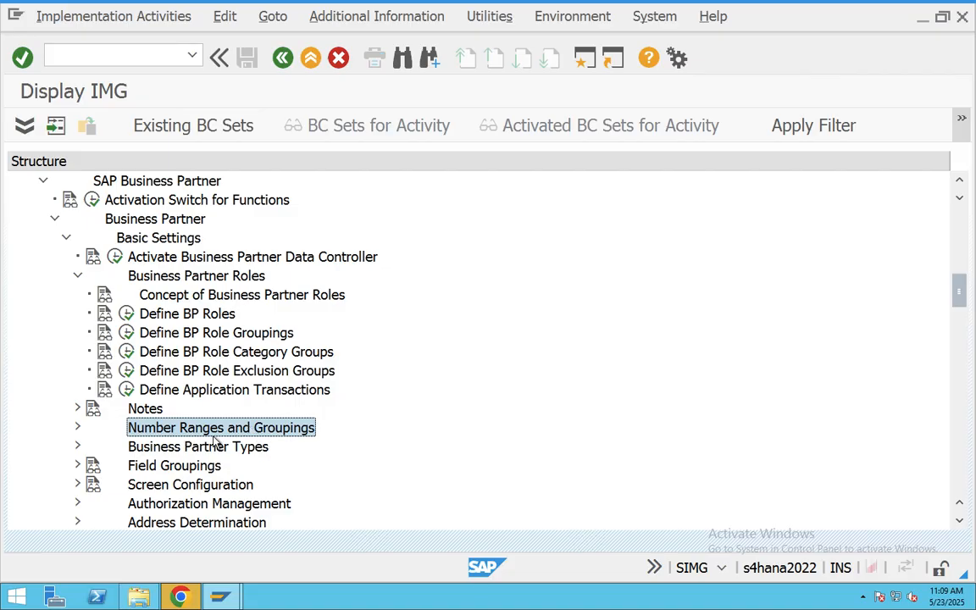
left_click(77, 428)
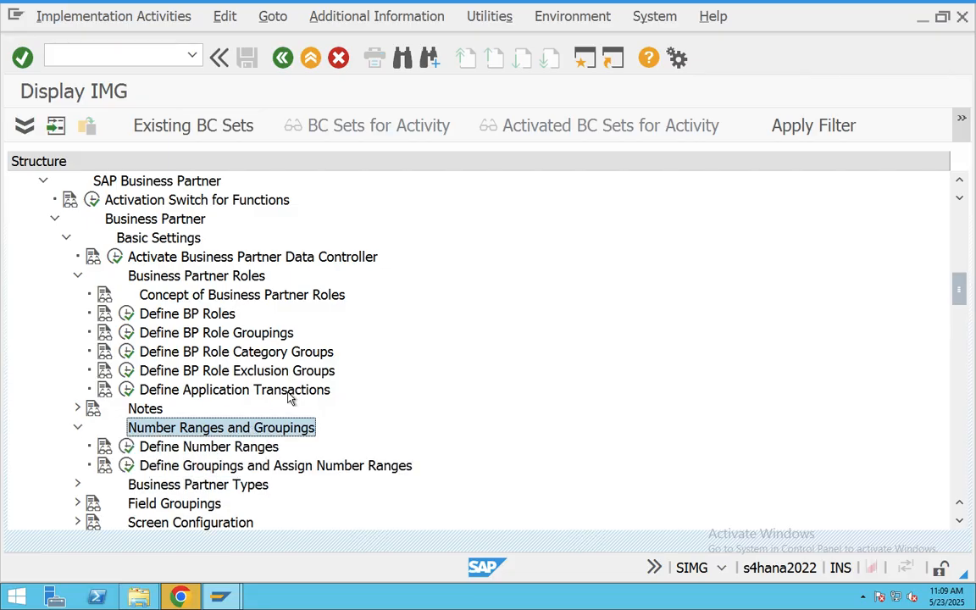
scroll(263, 364, "down", 1)
left_click(175, 389)
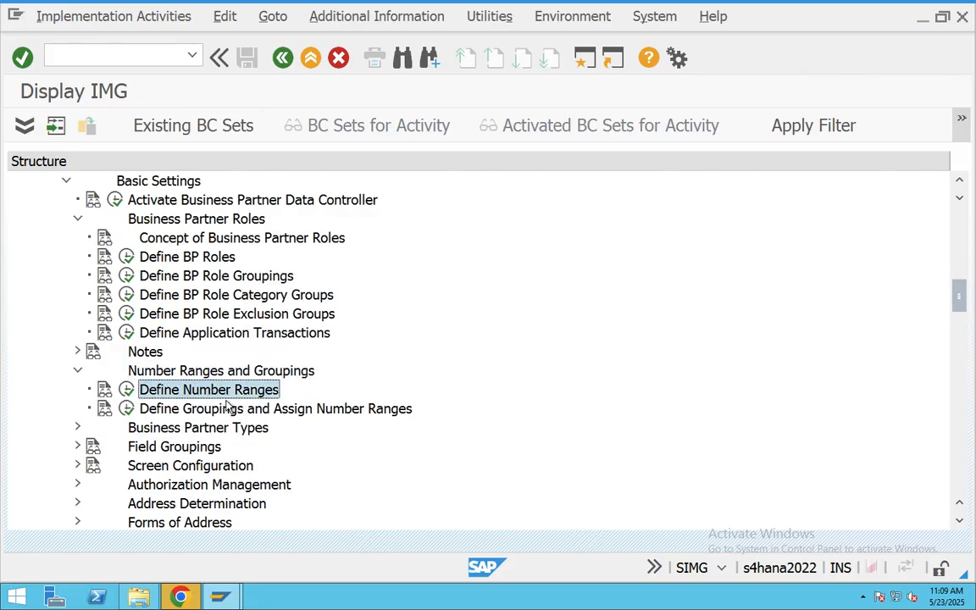
left_click(125, 391)
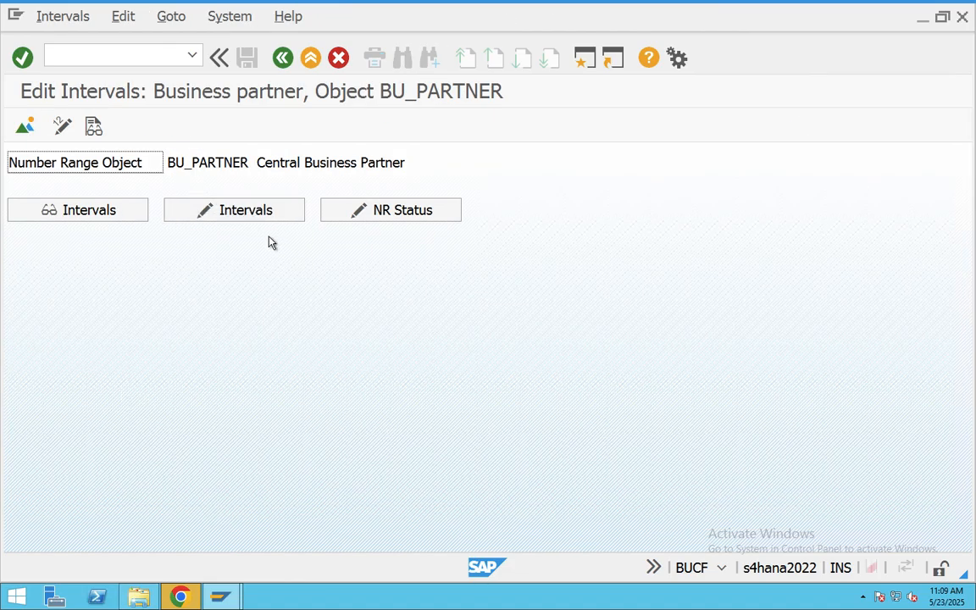
- Try to open the BU_PARTNER number range intervals in change mode, repeating the attempt once
left_click(244, 215)
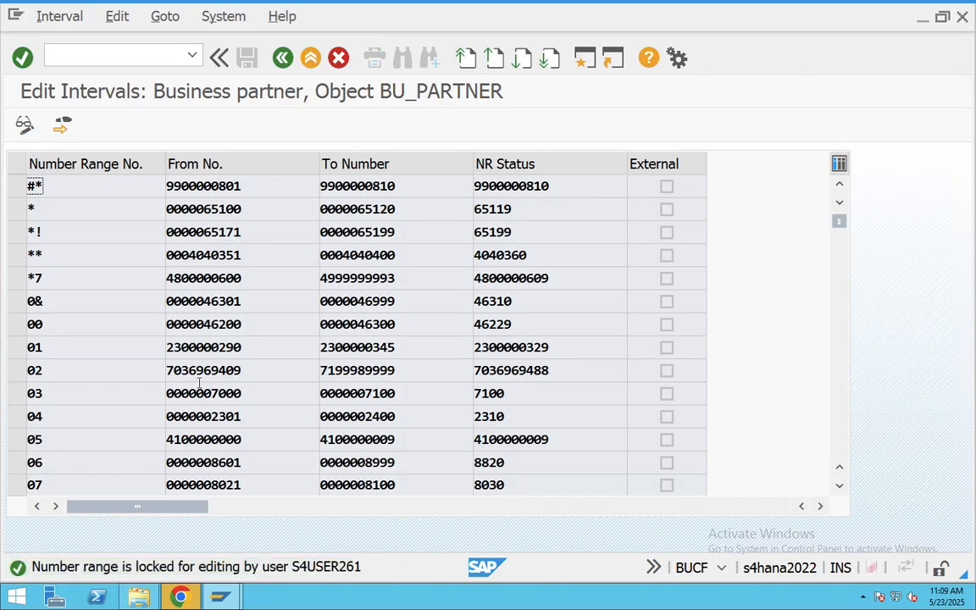
left_click(283, 58)
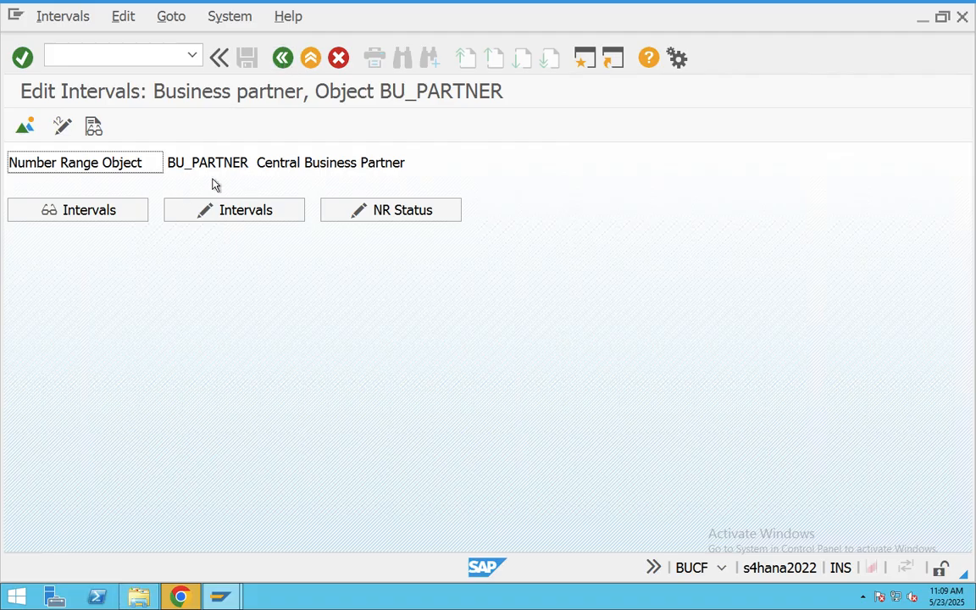
left_click(209, 216)
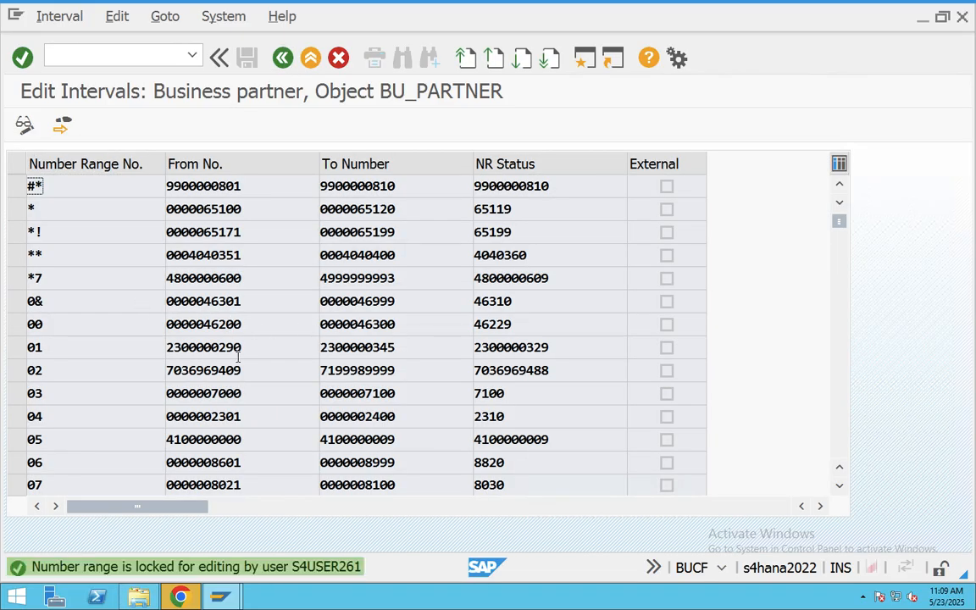
- Review the business partner number range intervals, highlight interval 19 and its start number, and return to the IMG
scroll(239, 357, "down", 3)
scroll(262, 369, "down", 2)
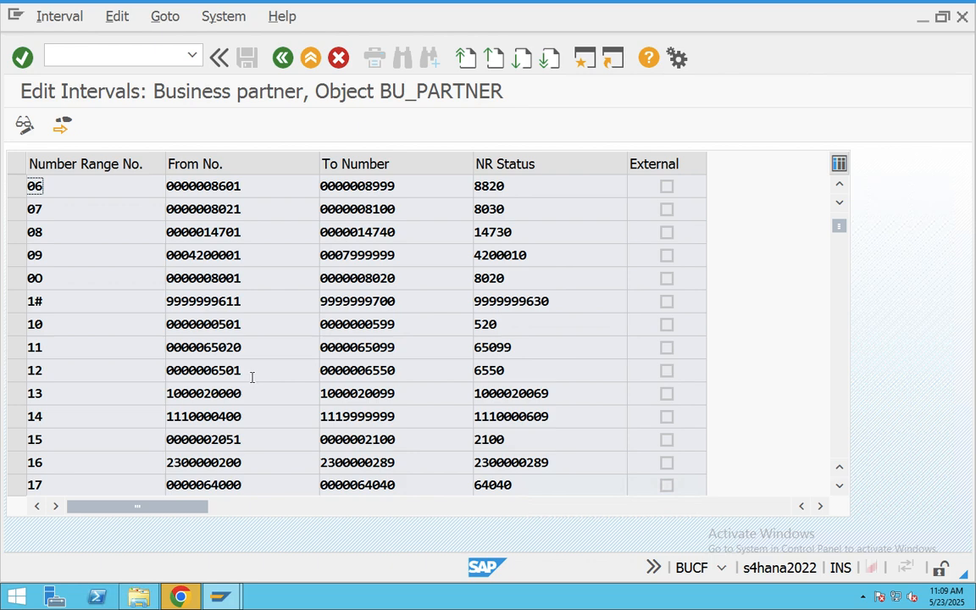
scroll(251, 377, "down", 1)
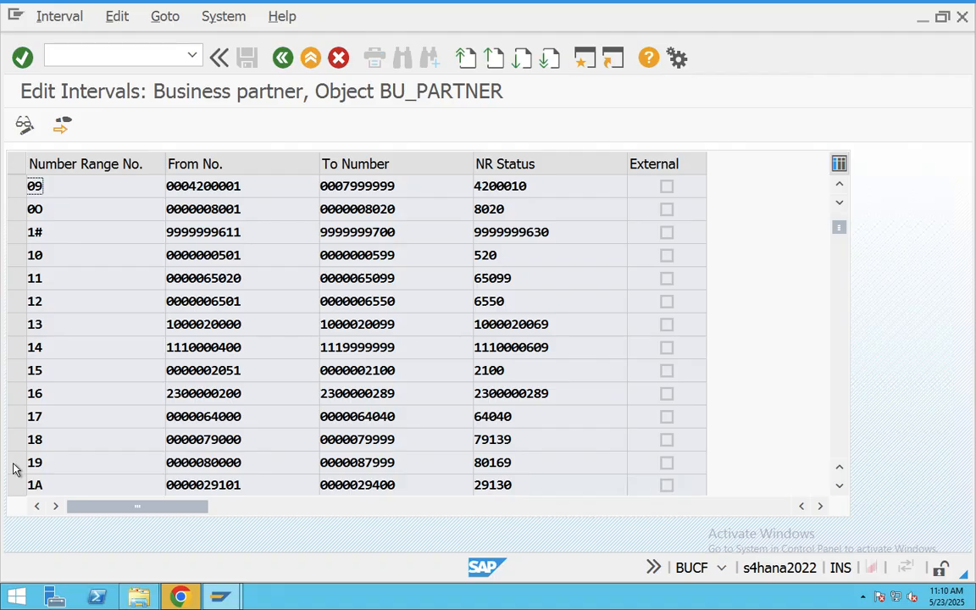
left_click_drag(133, 460, 6, 461)
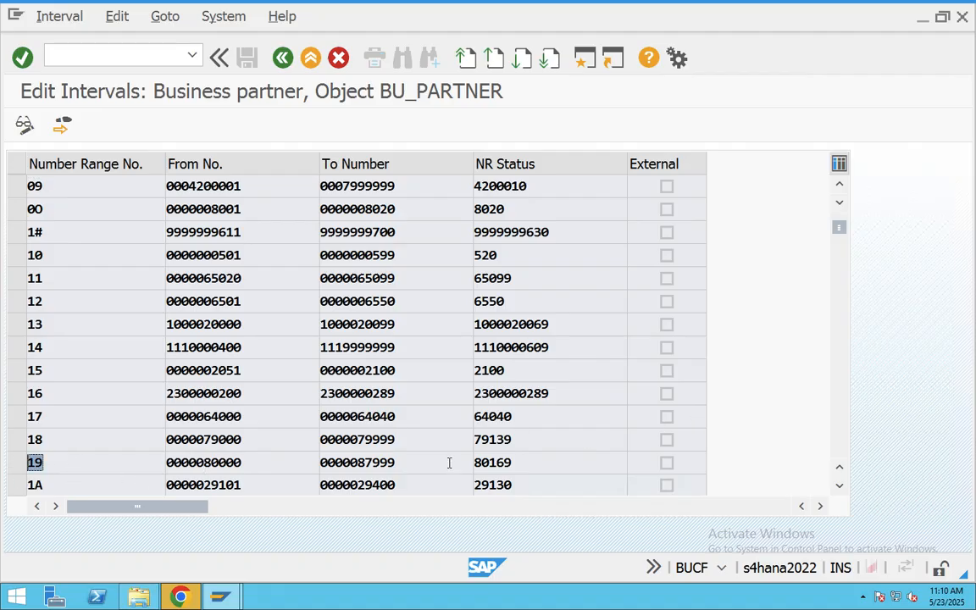
left_click(510, 463)
left_click_drag(396, 465, 160, 464)
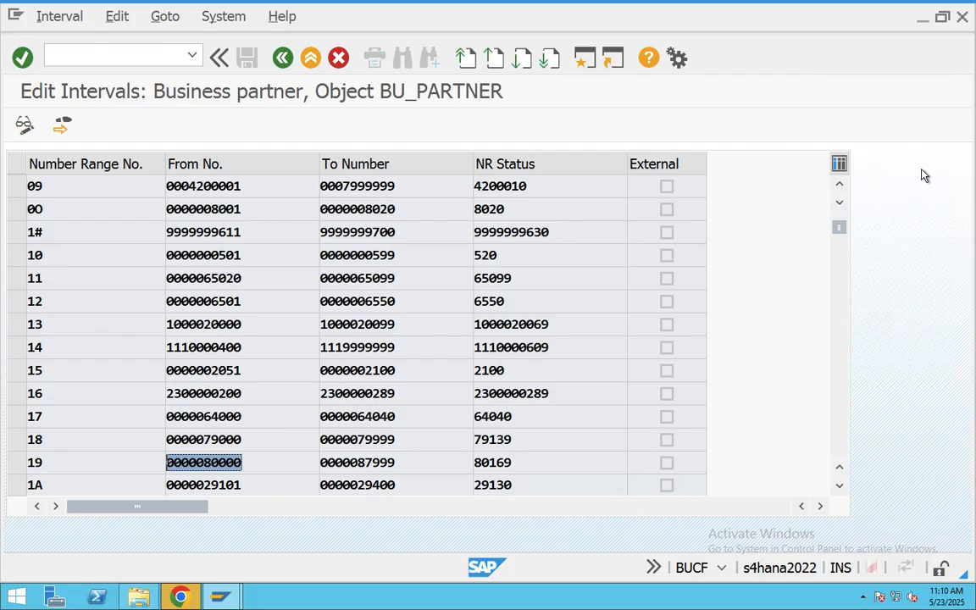
left_click(284, 60)
left_click(283, 59)
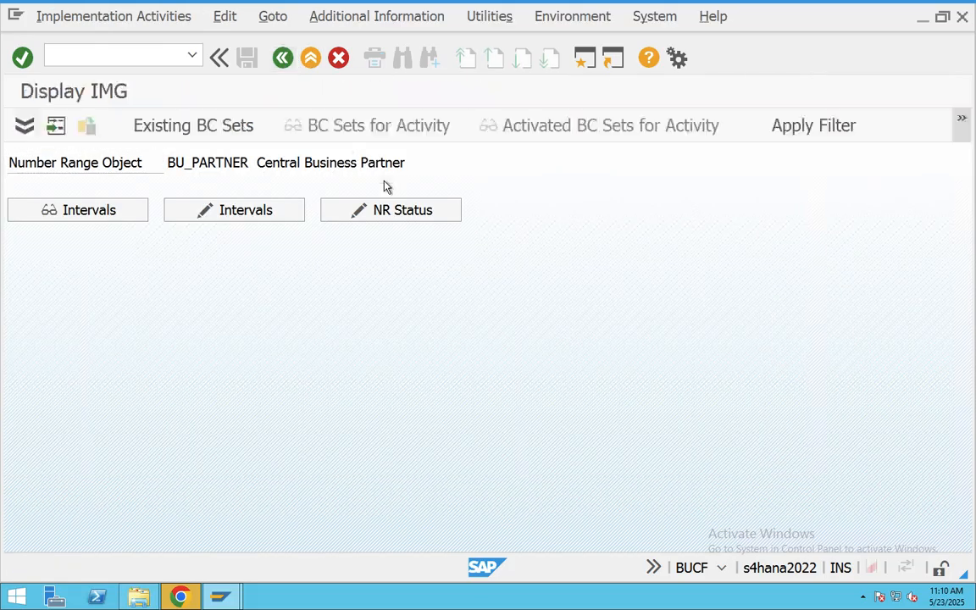
- Try to execute Define Groupings and Assign Number Ranges, declining to display the locked data
left_click(169, 409)
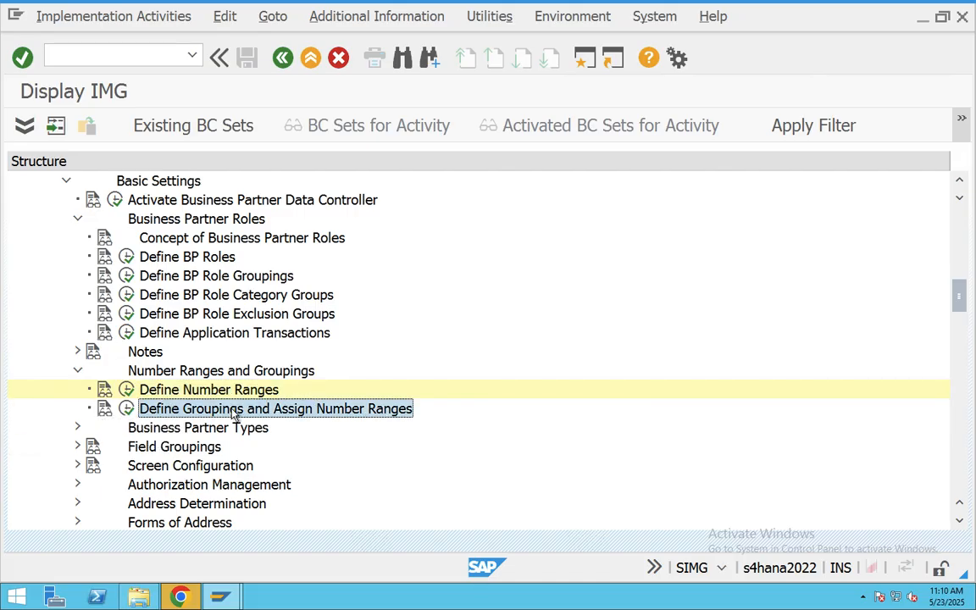
left_click(126, 409)
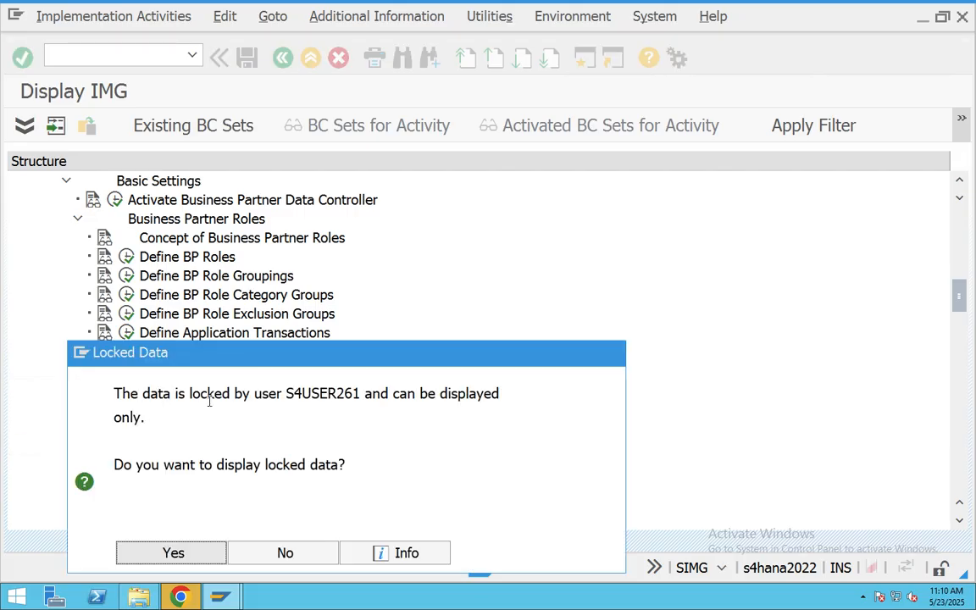
left_click(285, 553)
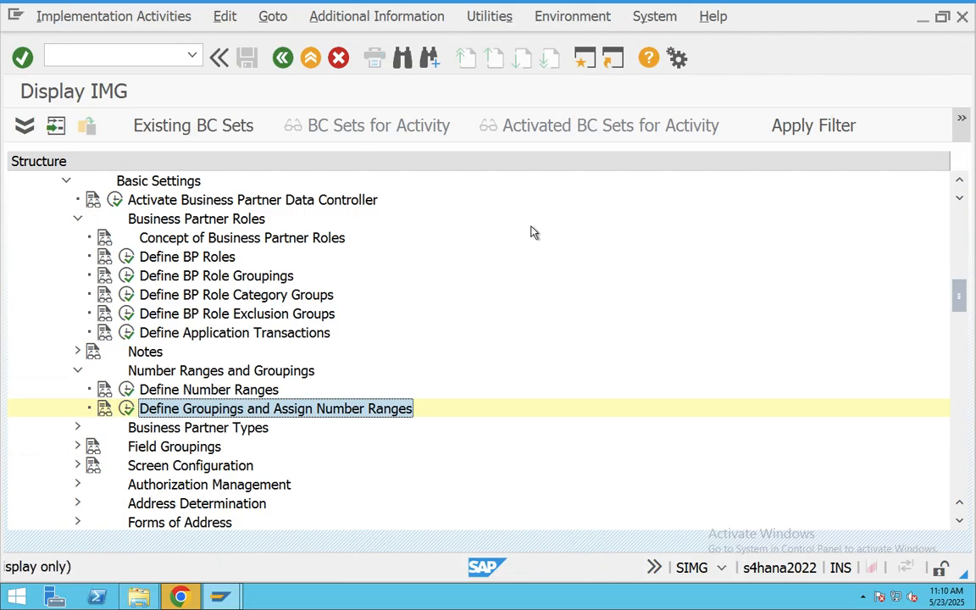
- Open transaction SM12 in a new session and search client 400's lock entries with the user name filter cleared
left_click(596, 71)
type("sm1")
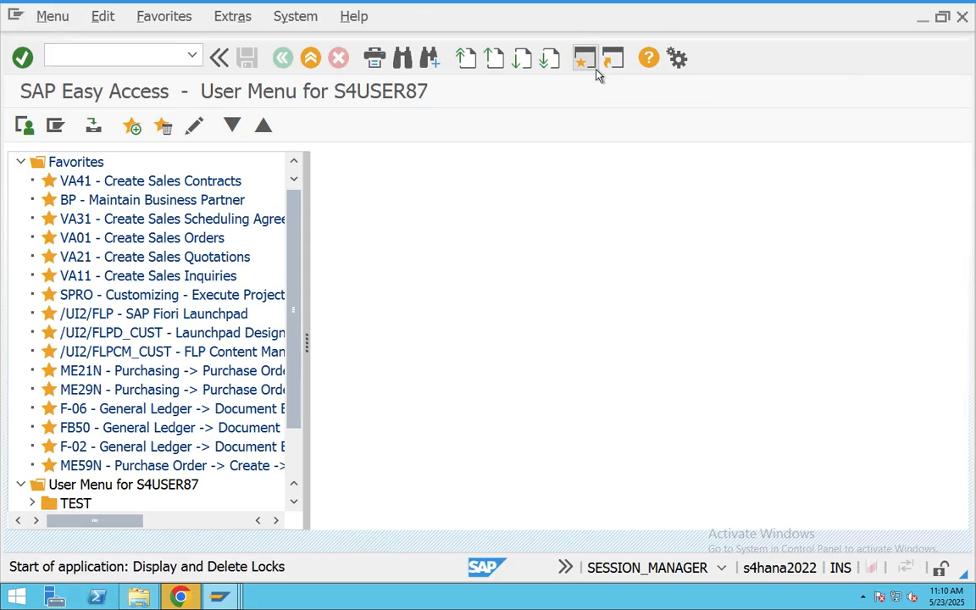
key("Return")
left_click_drag(263, 207, 138, 222)
key("Delete")
left_click(129, 332)
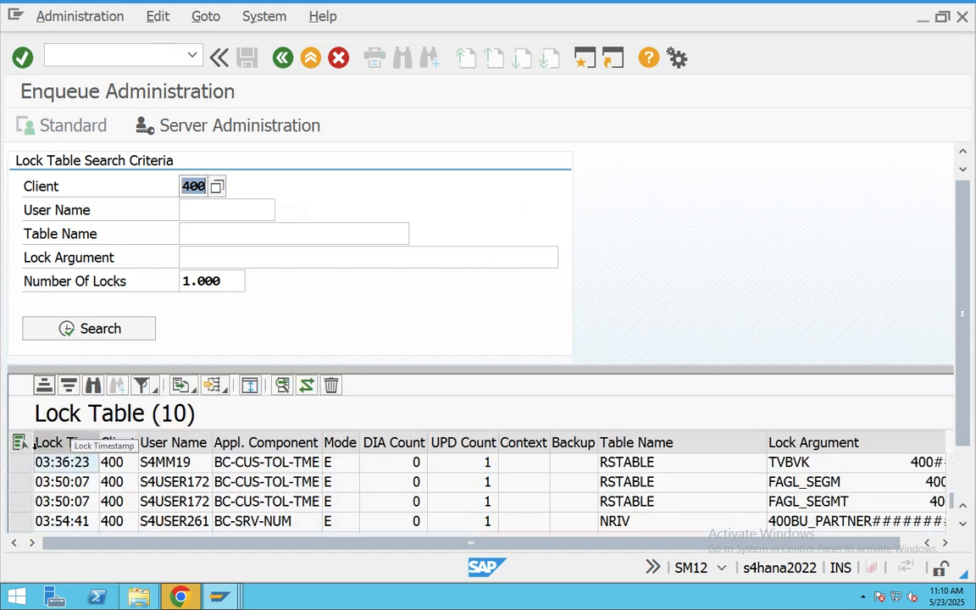
- Select all lock entries listed for client 400 and delete them, confirming the deletion
left_click(19, 442)
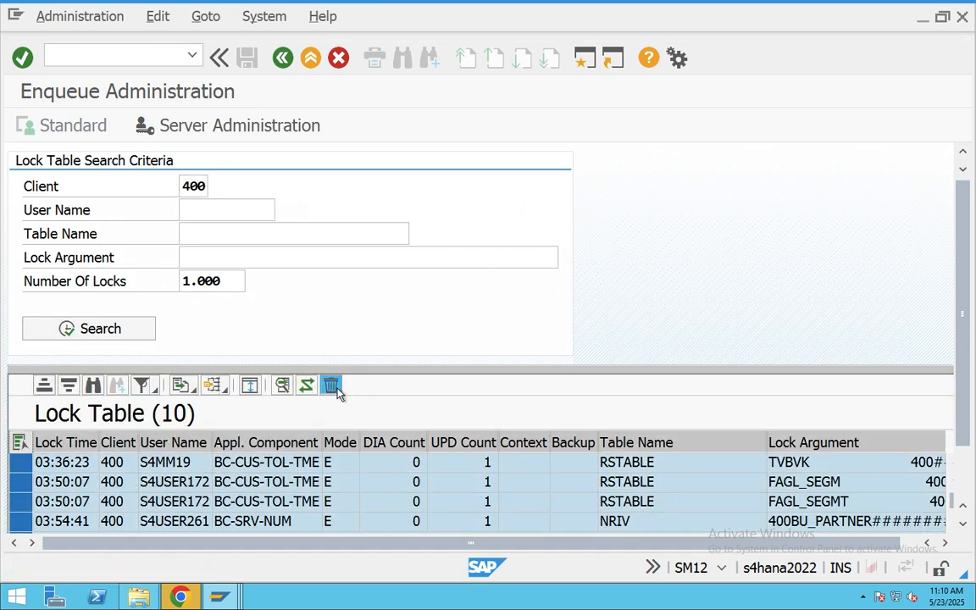
left_click(331, 386)
left_click(297, 456)
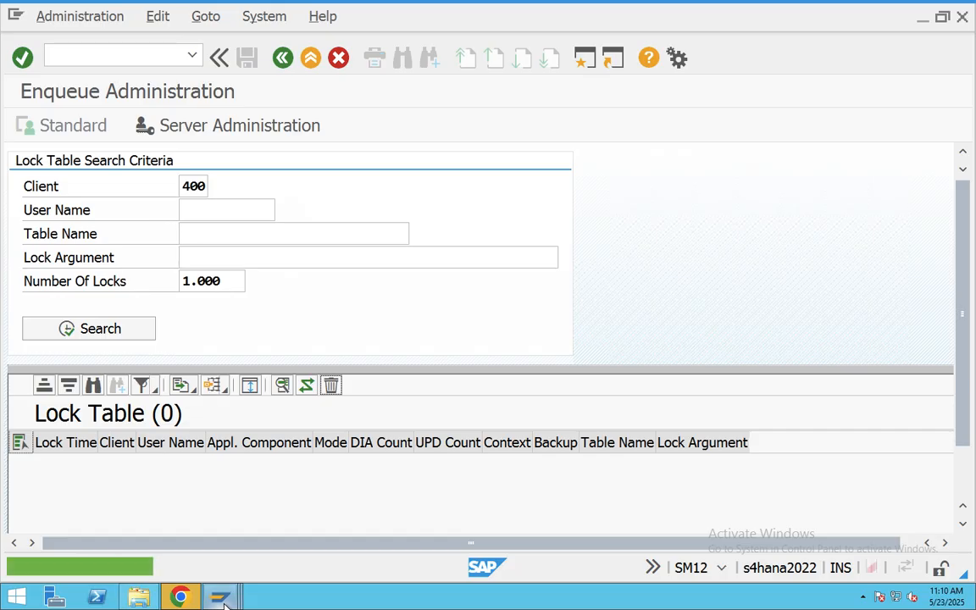
- Switch back to the IMG session, execute Define Groupings and Assign Number Ranges, and start a new BP grouping entry
mouse_move(222, 598)
left_click(236, 494)
left_click(129, 409)
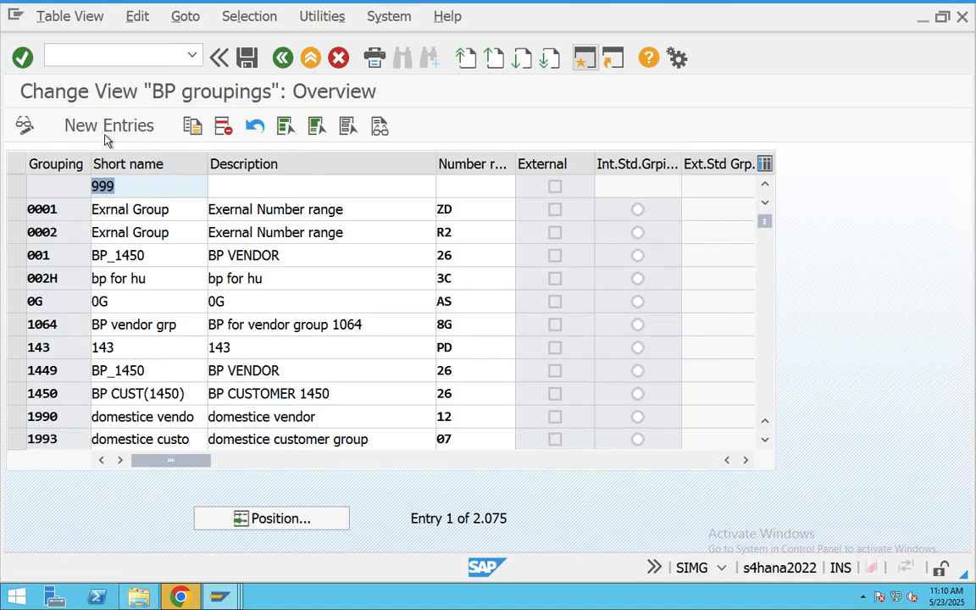
left_click(103, 129)
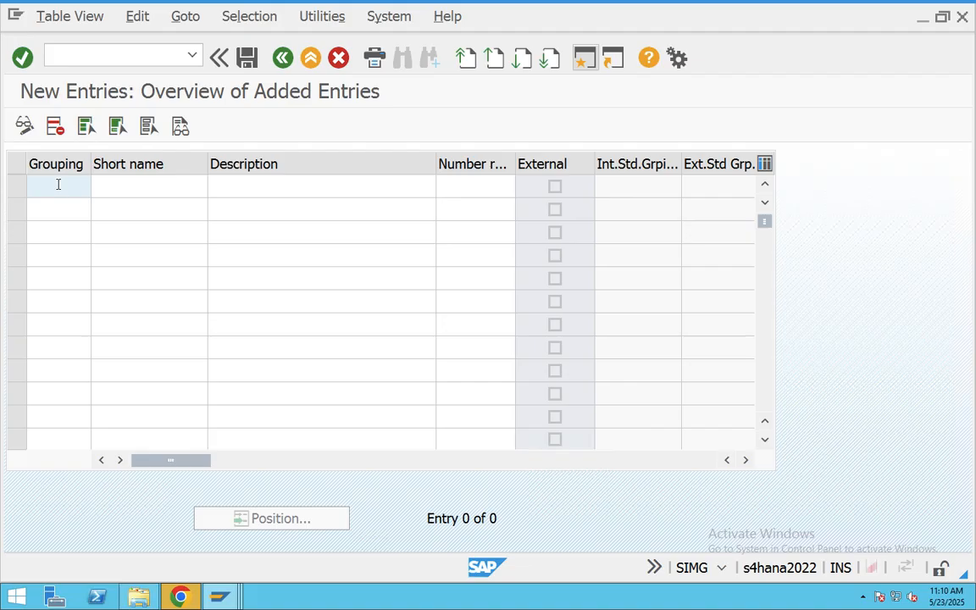
- Enter grouping CHIT with short name and description Dom Cust(CHIT), and assign number range 19
type("CHIT")
left_click(144, 186)
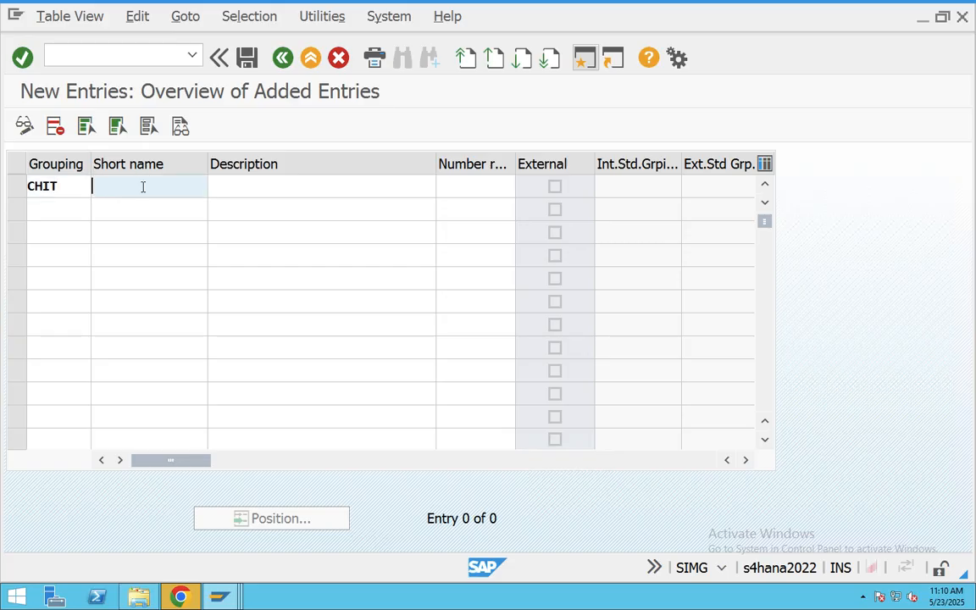
type("Dom Cus")
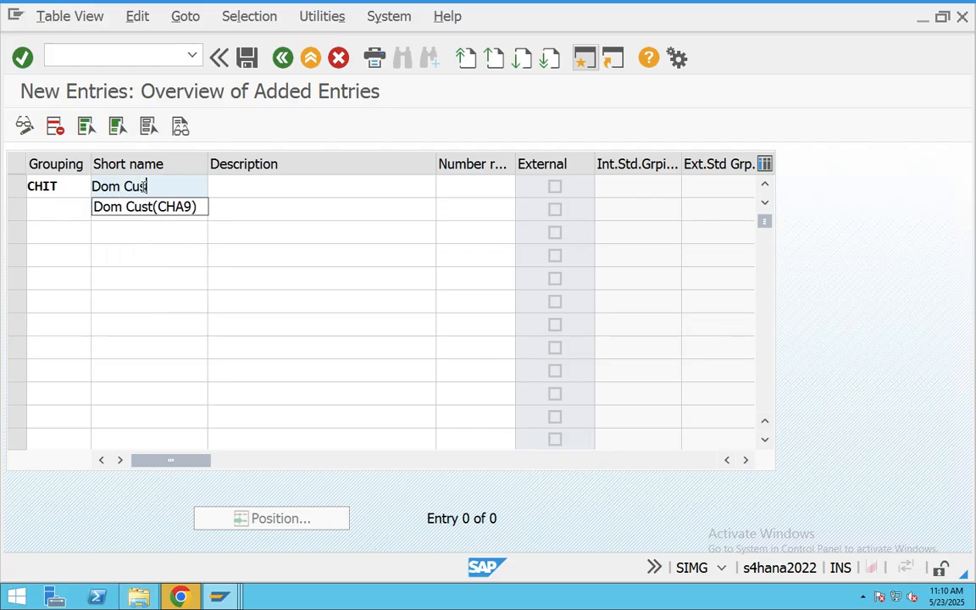
type("t(CHIT")
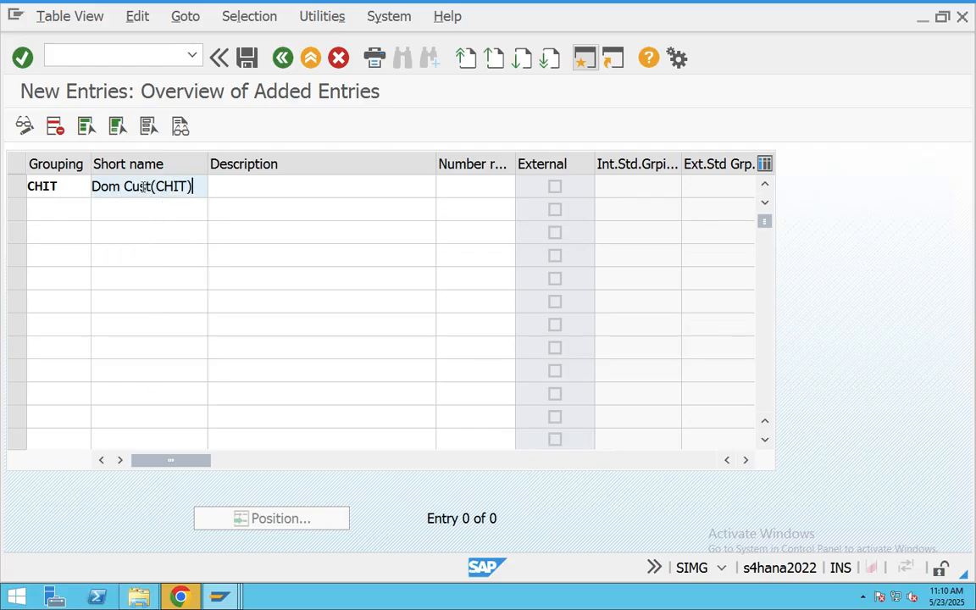
left_click_drag(193, 186, 59, 196)
key("ctrl+c")
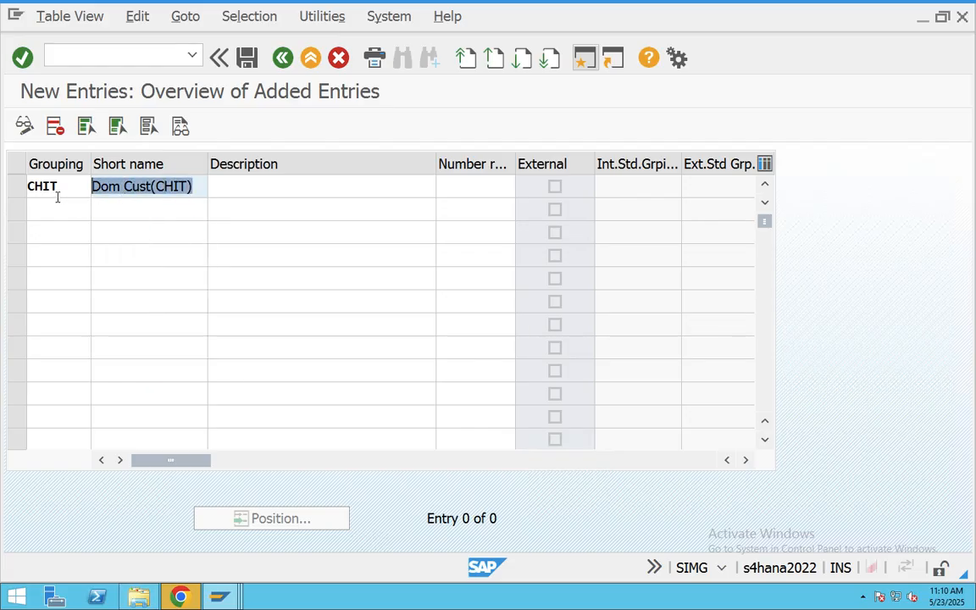
key("Tab")
key("ctrl+v")
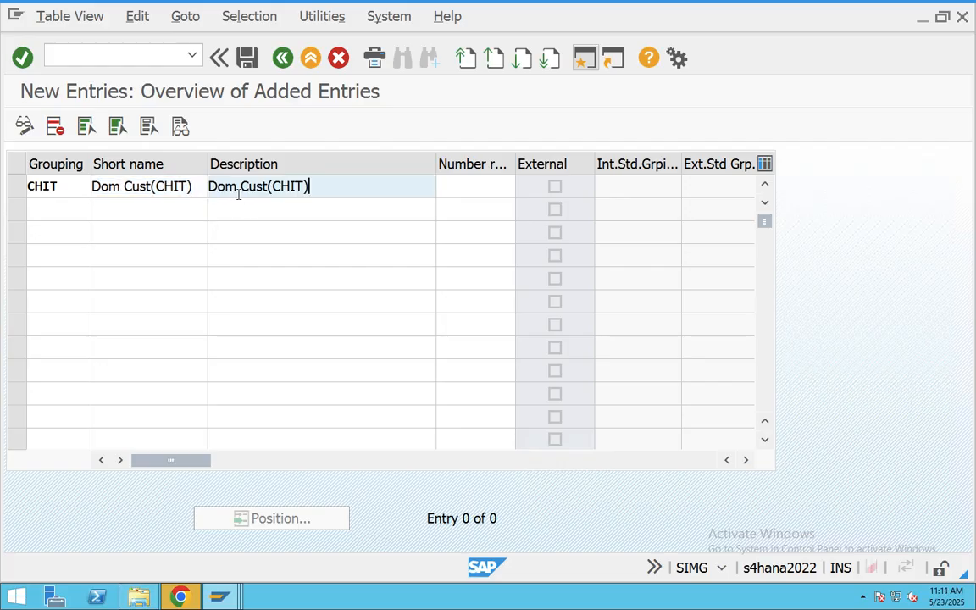
left_click(463, 182)
type("19")
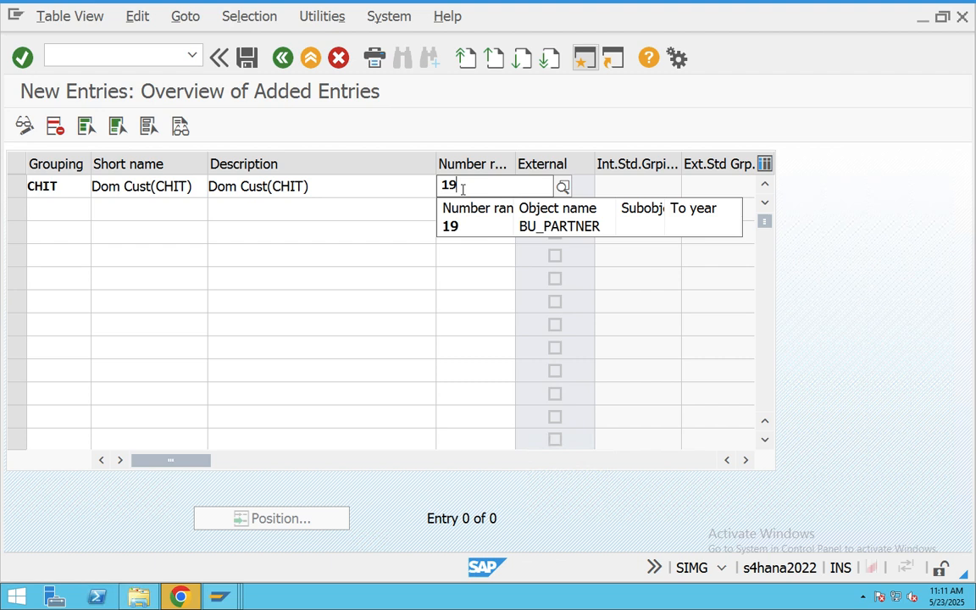
- Save the new BP grouping, confirm the save prompt, and return to the IMG structure
left_click(247, 58)
key("Return")
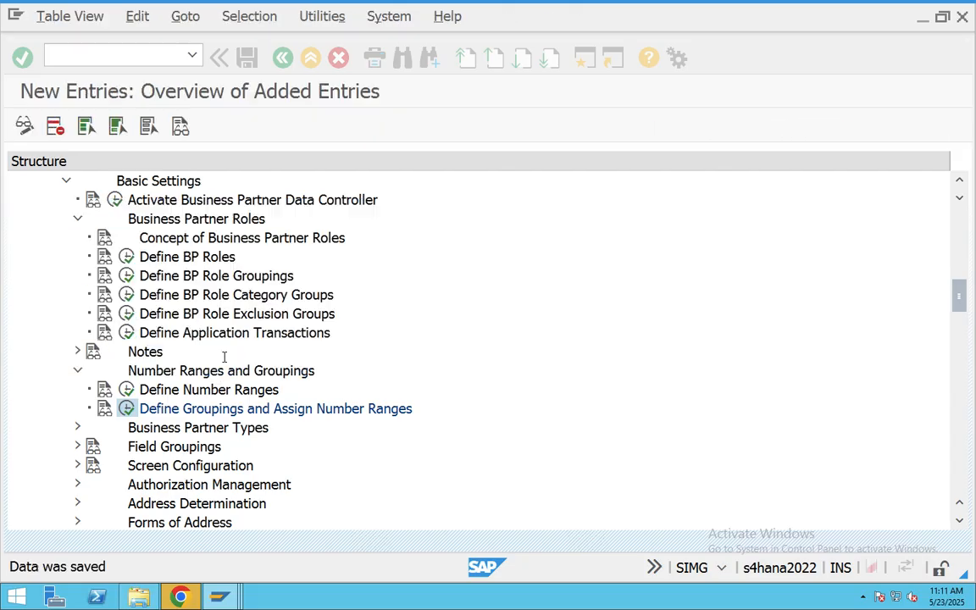
left_click(283, 57)
left_click(284, 58)
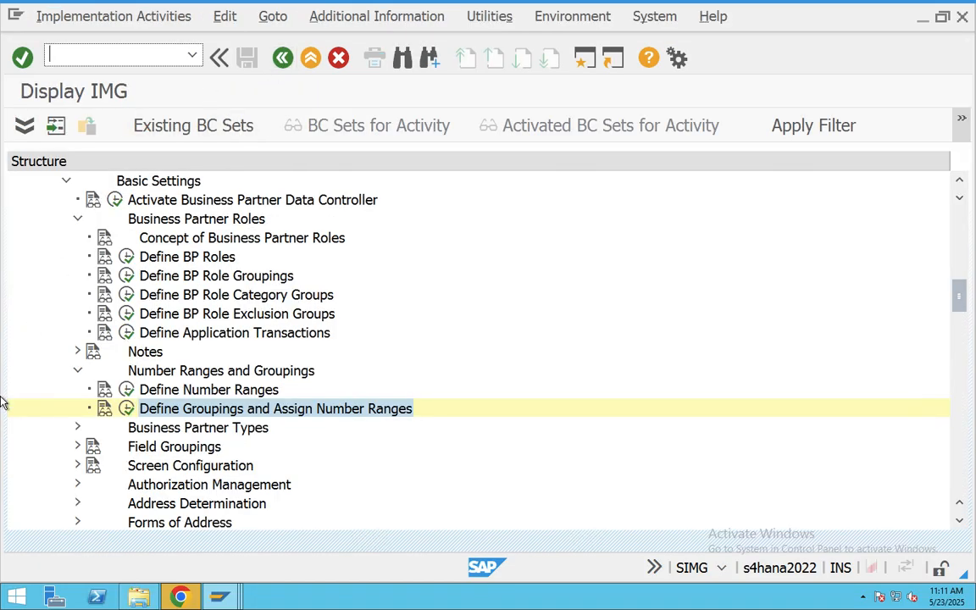
- Switch to the TextEdit notes and colour the text from the beginning through the Config 7 line magenta
key("ctrl+Left")
left_click(539, 593)
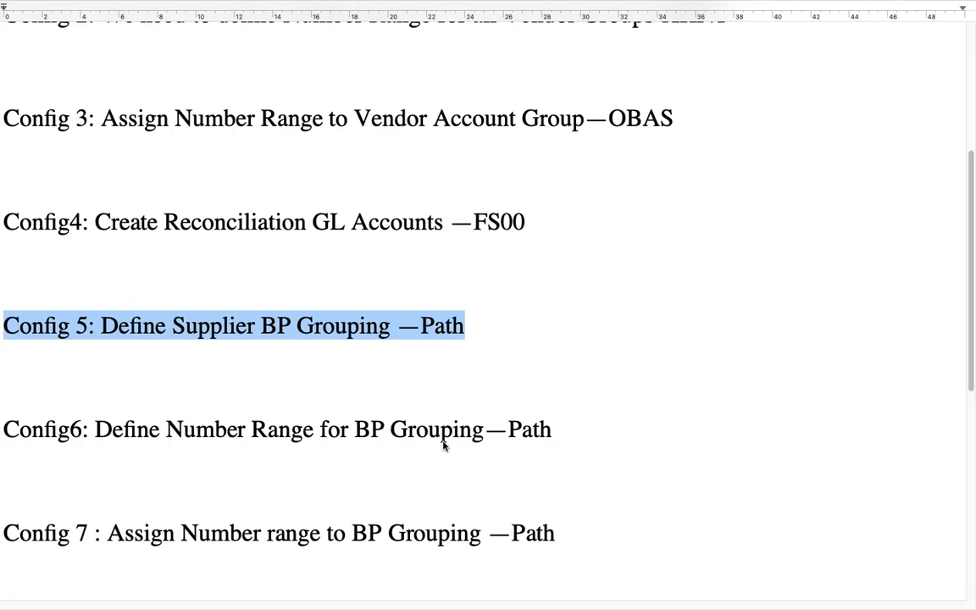
scroll(469, 446, "down", 2)
left_click_drag(581, 437, 5, 4)
mouse_move(130, 9)
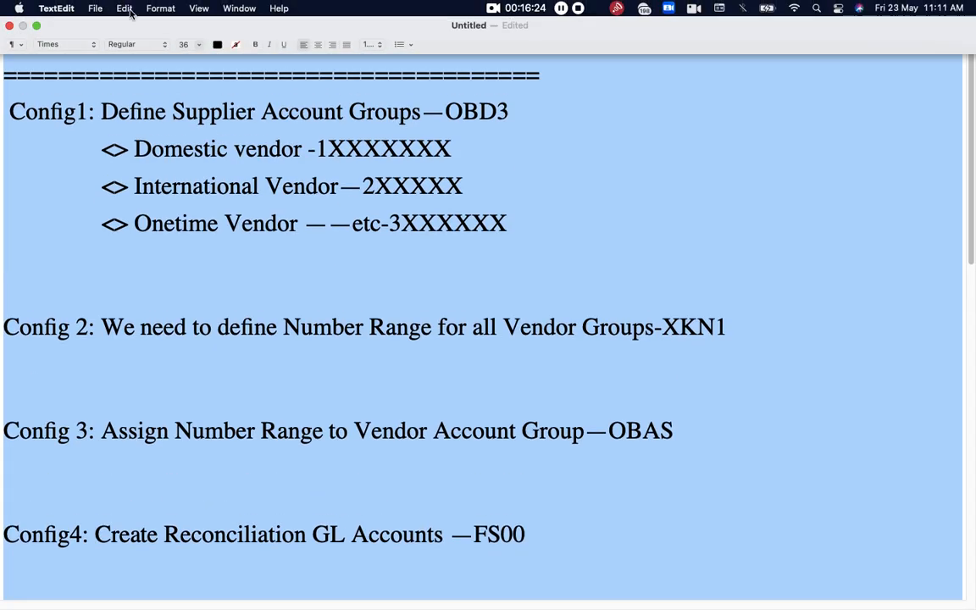
left_click(217, 44)
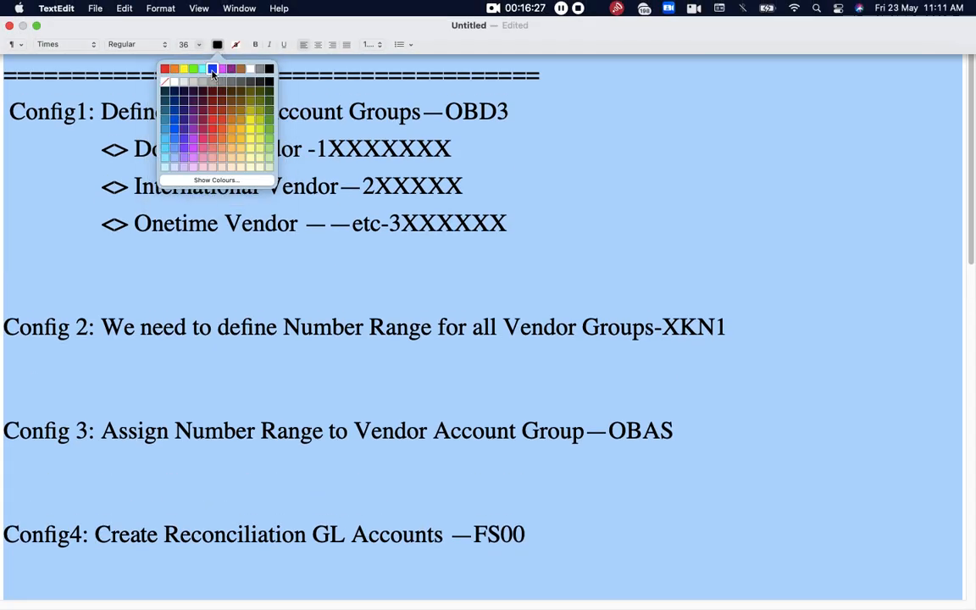
left_click(221, 67)
- Highlight the word "Sycronization" in the notes' Config 8 line, then switch back to the SAP IMG
scroll(362, 383, "down", 15)
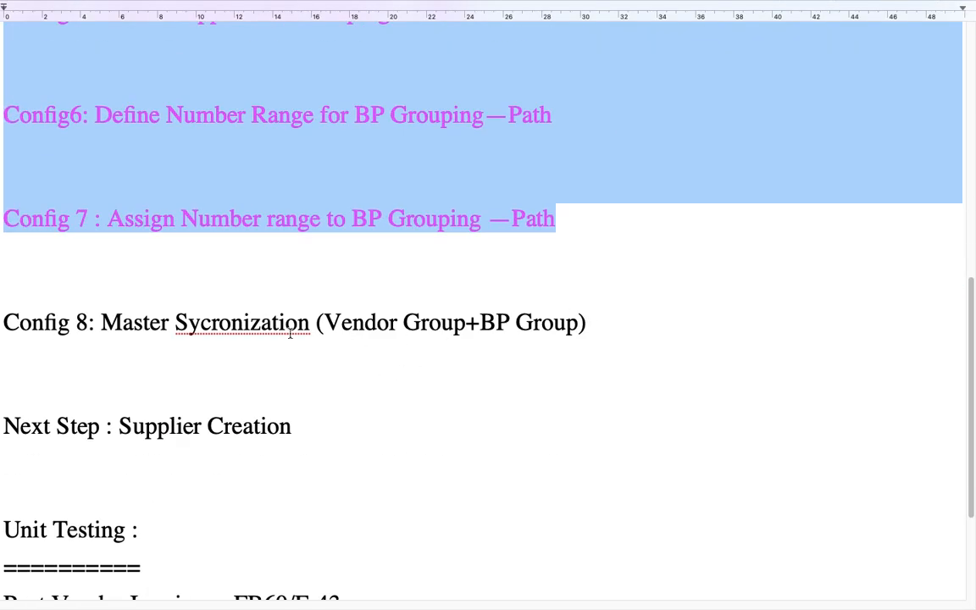
right_click(245, 327)
left_click(203, 339)
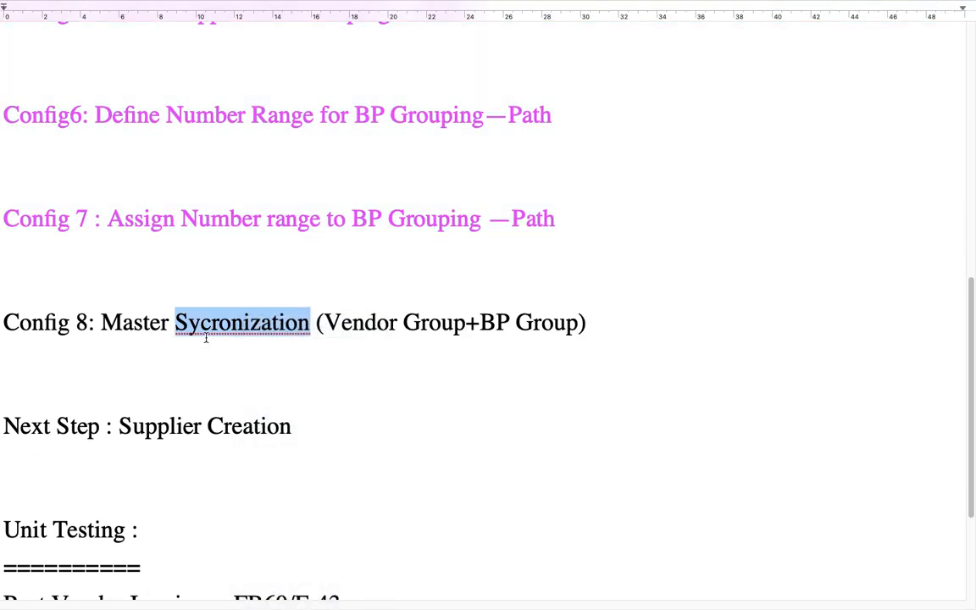
key("ctrl+Left")
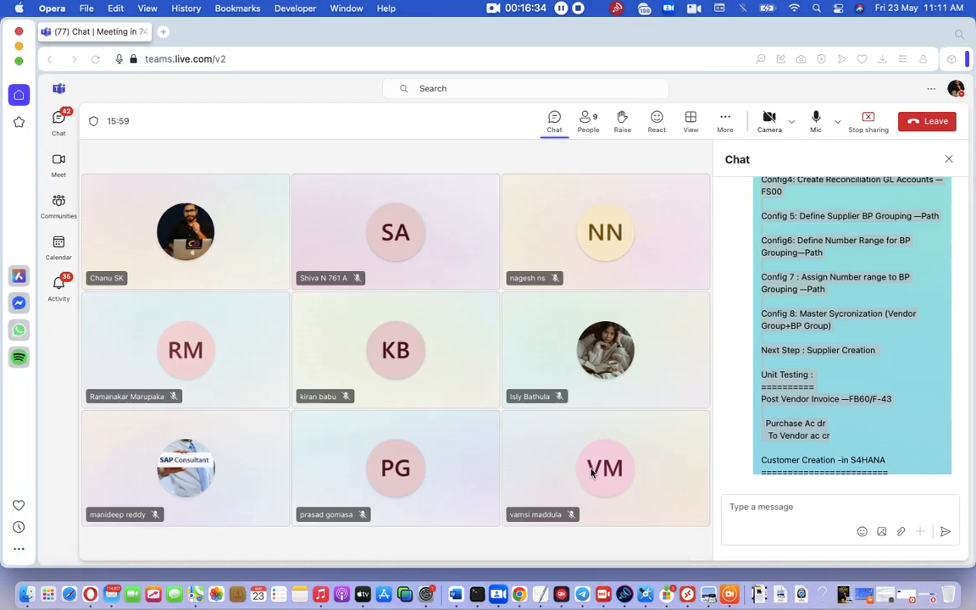
left_click(688, 585)
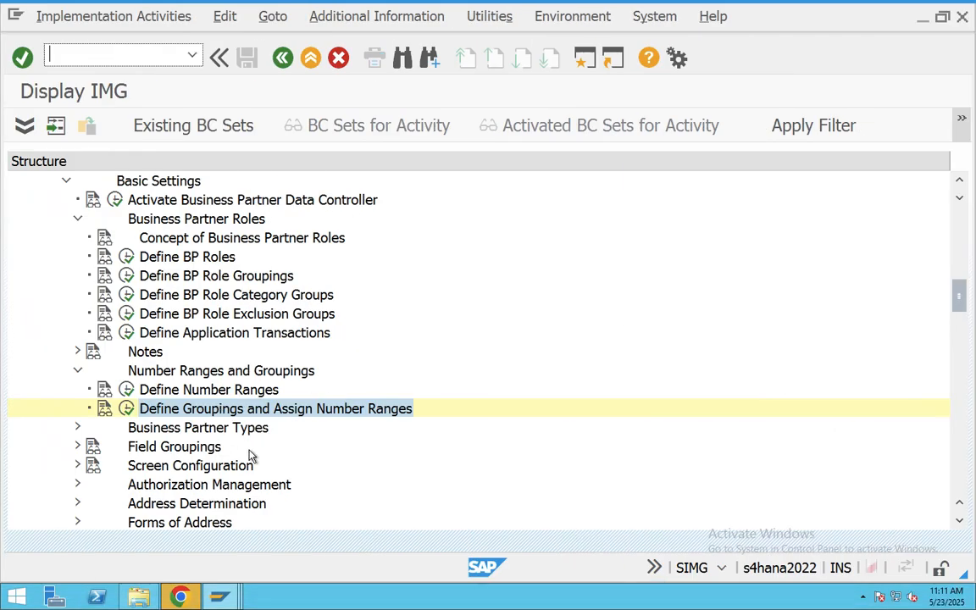
- Expand Master Data Synchronization in the IMG structure and select its Customer/Vendor Integration node
left_click_drag(960, 308, 960, 364)
left_click(202, 465)
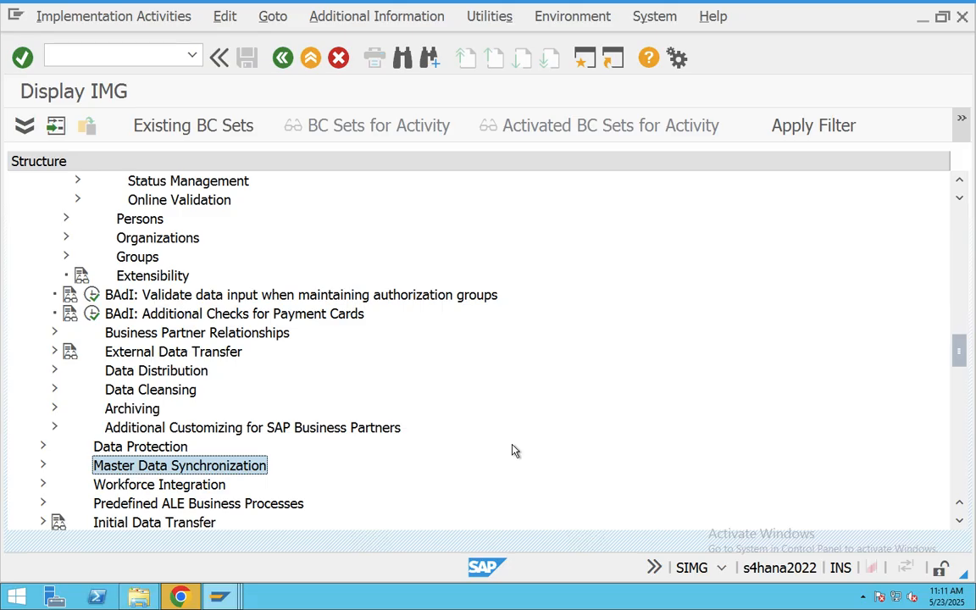
left_click(43, 465)
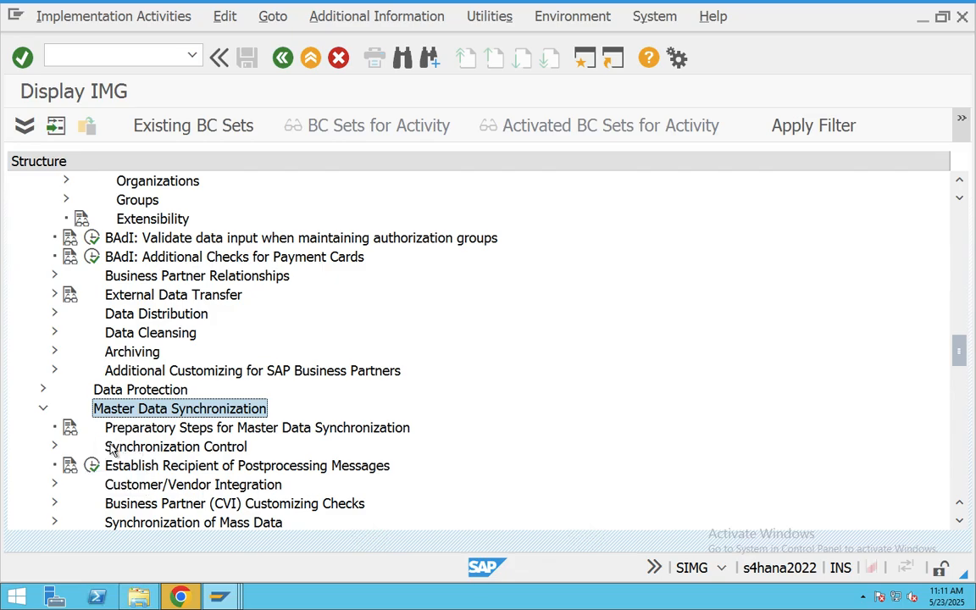
scroll(110, 447, "down", 1)
left_click(142, 387)
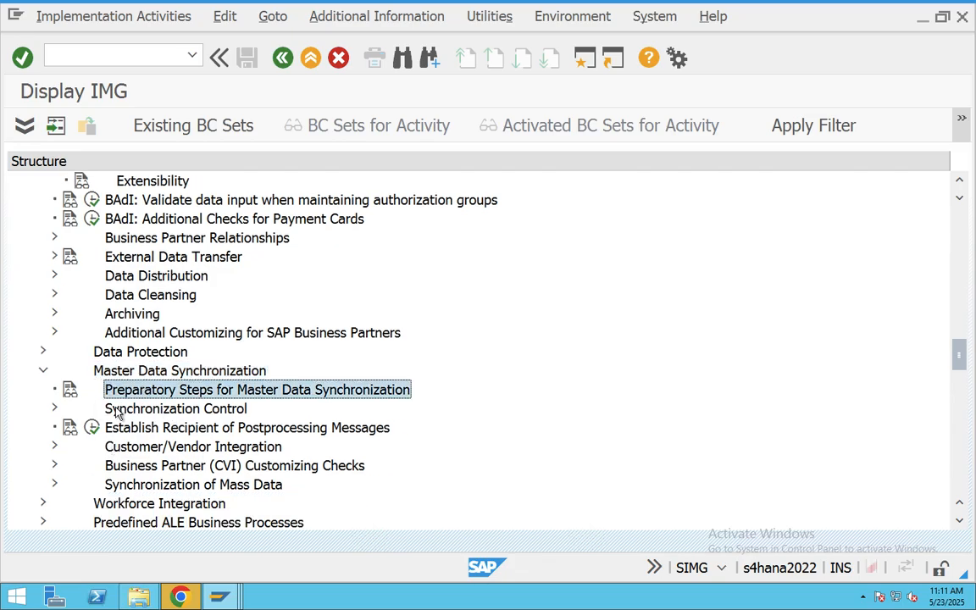
left_click(175, 446)
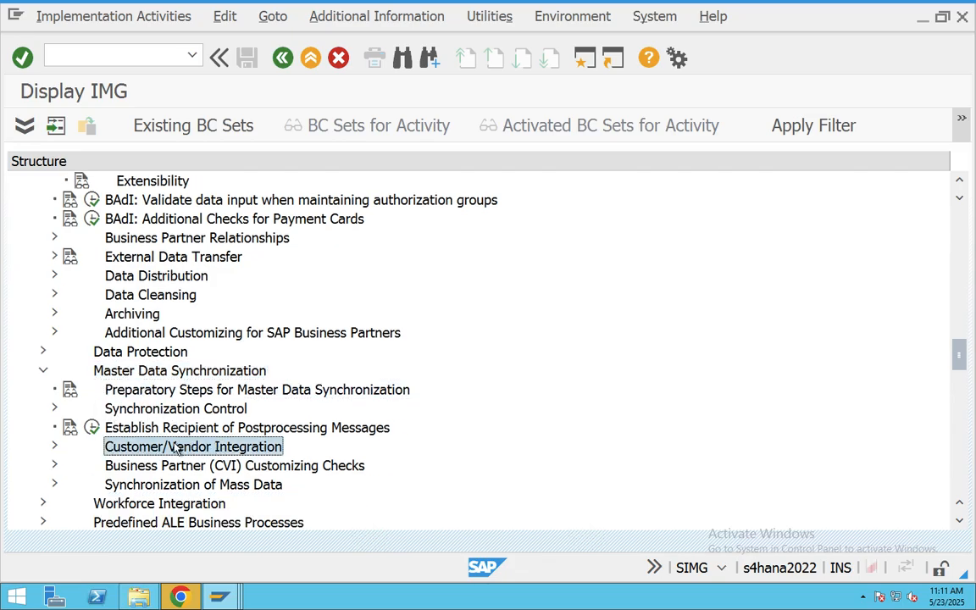
- Expand Customer/Vendor Integration, Business Partner Settings and Settings for Vendor Integration in the IMG structure
scroll(196, 365, "down", 2)
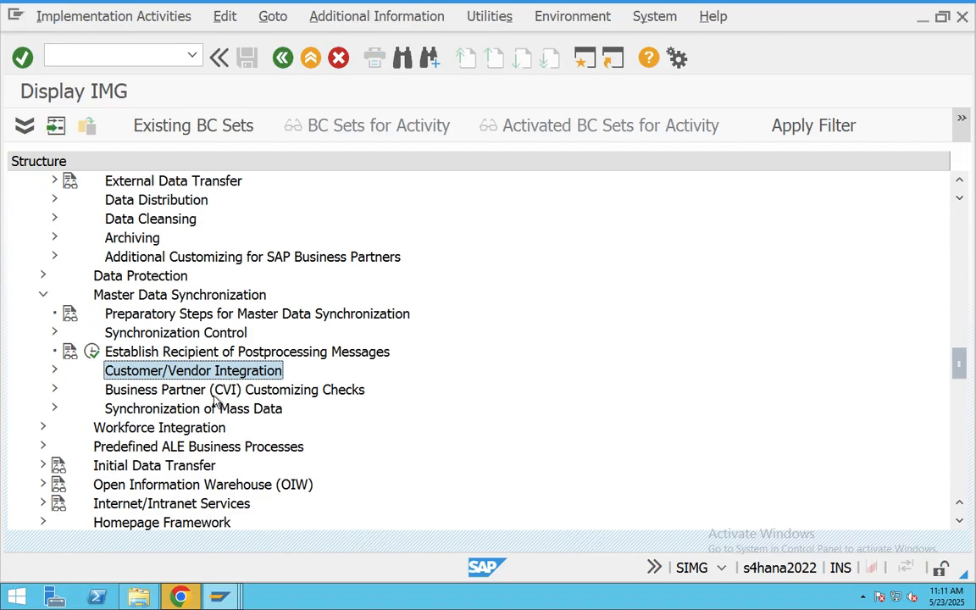
left_click(54, 370)
scroll(218, 390, "down", 1)
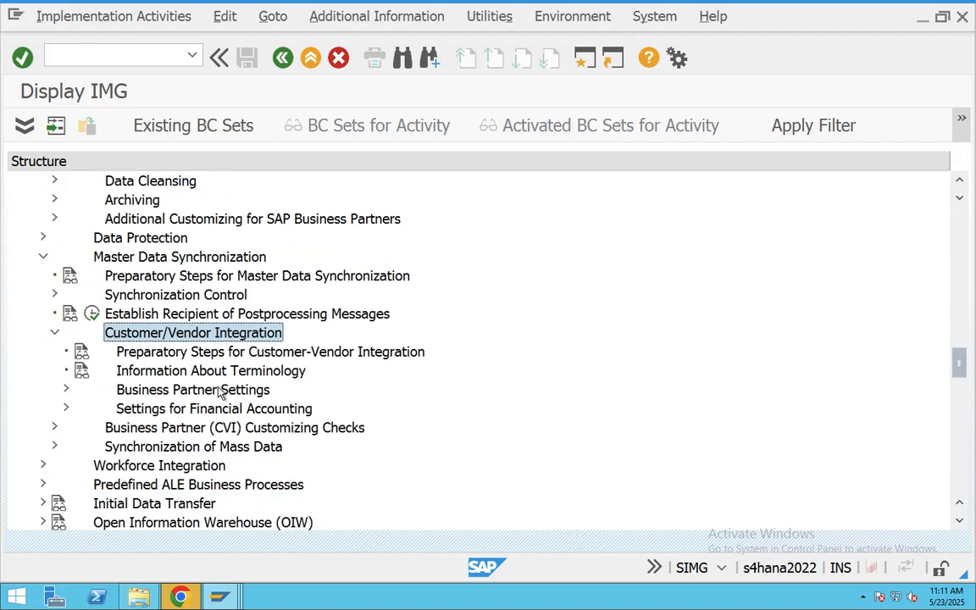
left_click(142, 390)
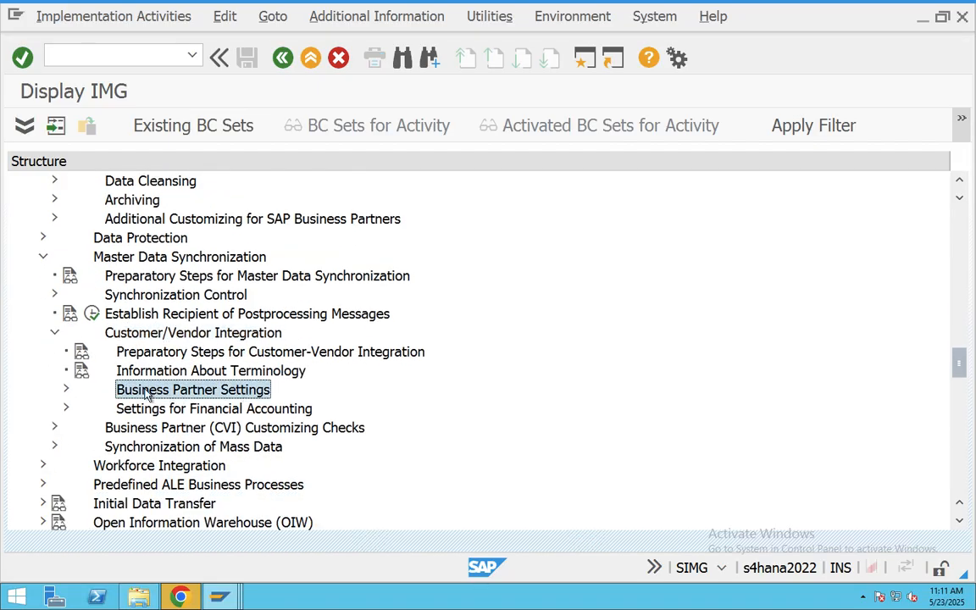
left_click(66, 390)
left_click(176, 410)
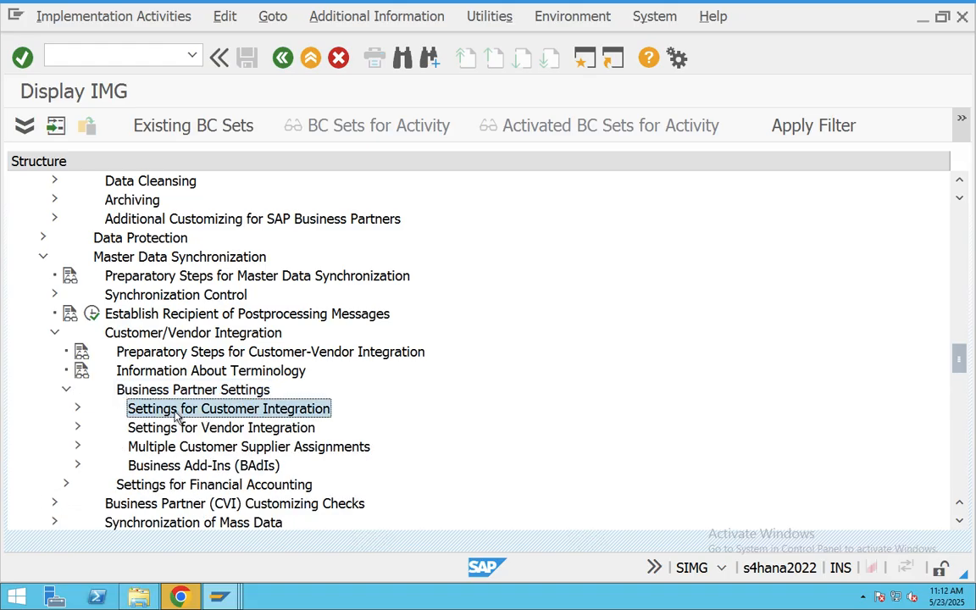
left_click(77, 428)
scroll(220, 385, "down", 2)
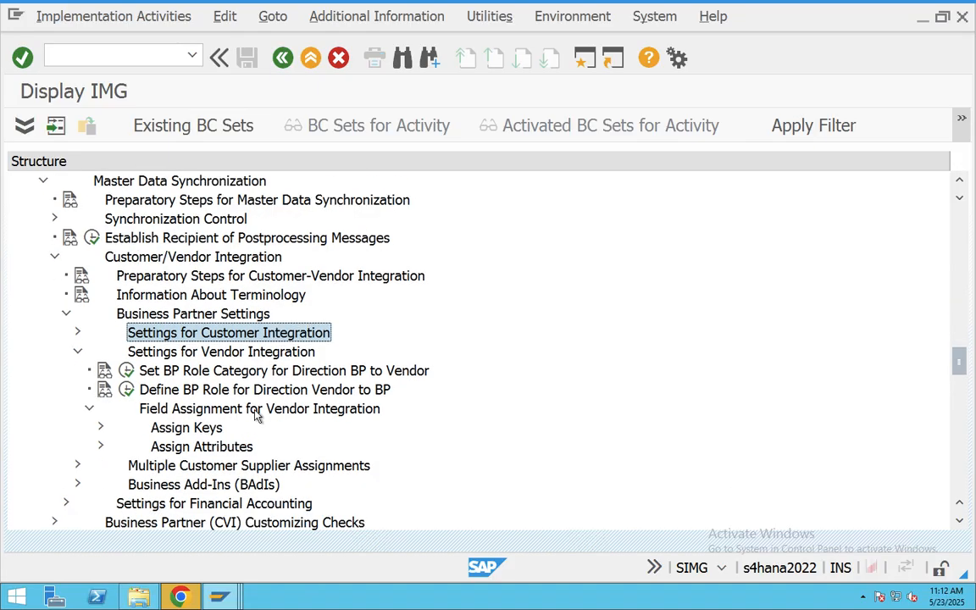
- Expand Assign Keys for vendor integration and execute Define Number Assignment for Direction BP to Vendor
left_click(207, 428)
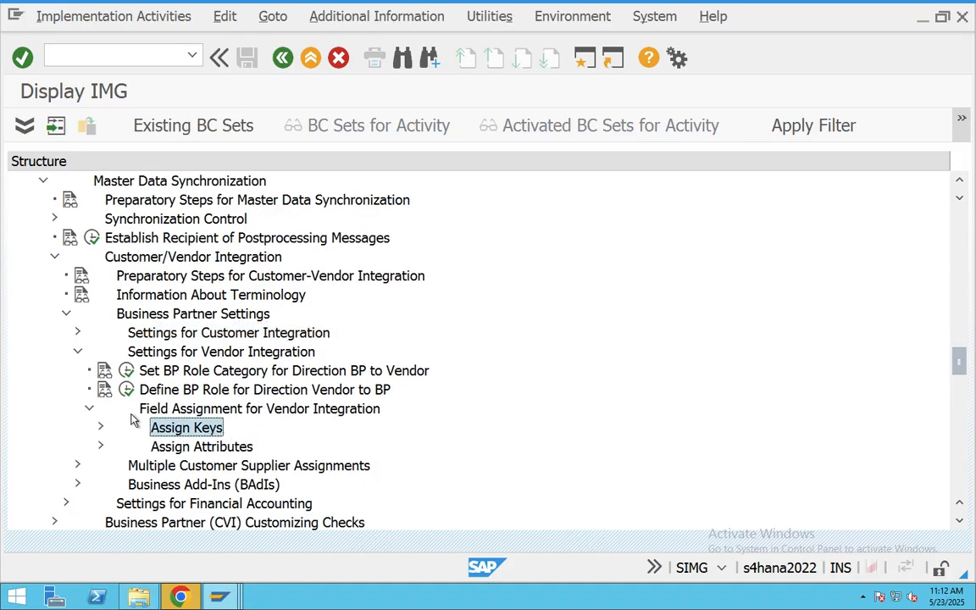
left_click(101, 429)
scroll(305, 445, "down", 1)
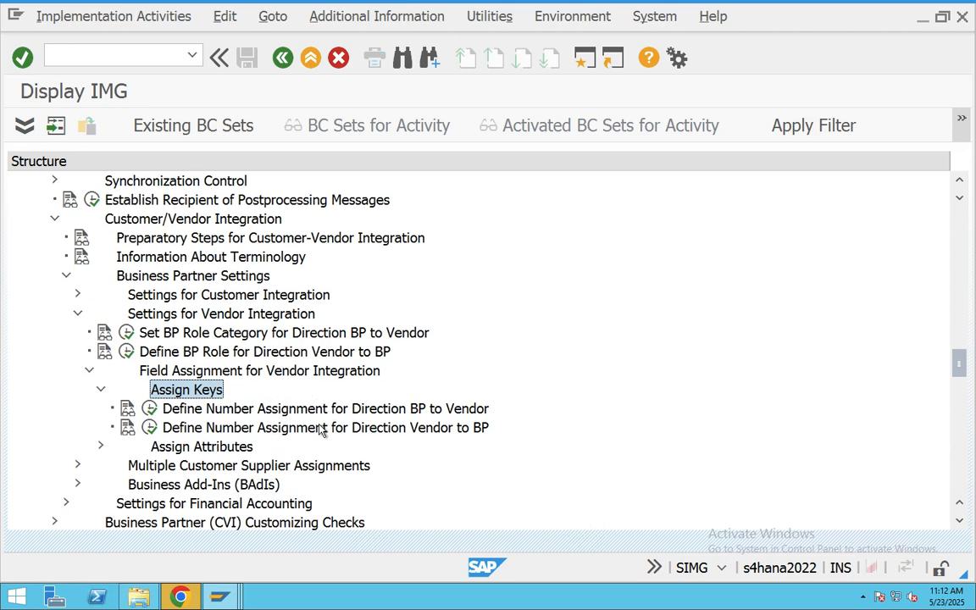
left_click(292, 409)
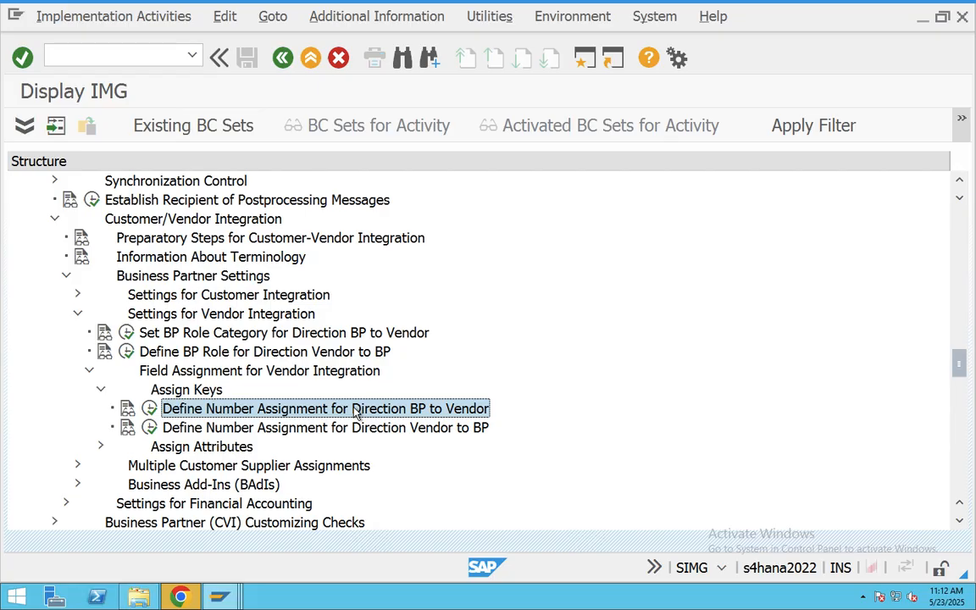
left_click(150, 409)
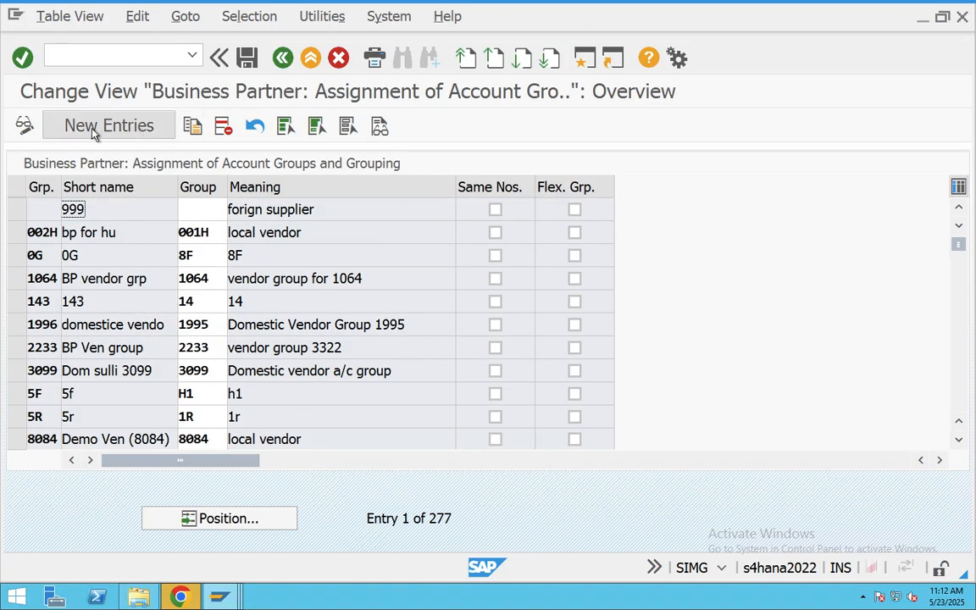
- Add a new entry assigning BP grouping CHIT to vendor account group CHIT and save it in the Business Partner Config customizing request
left_click(78, 135)
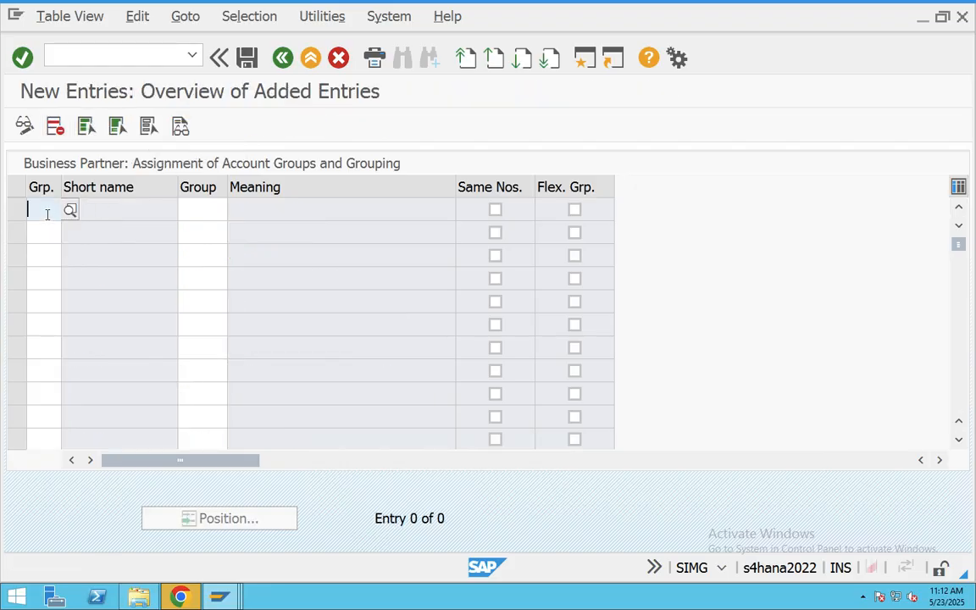
type("CHIT")
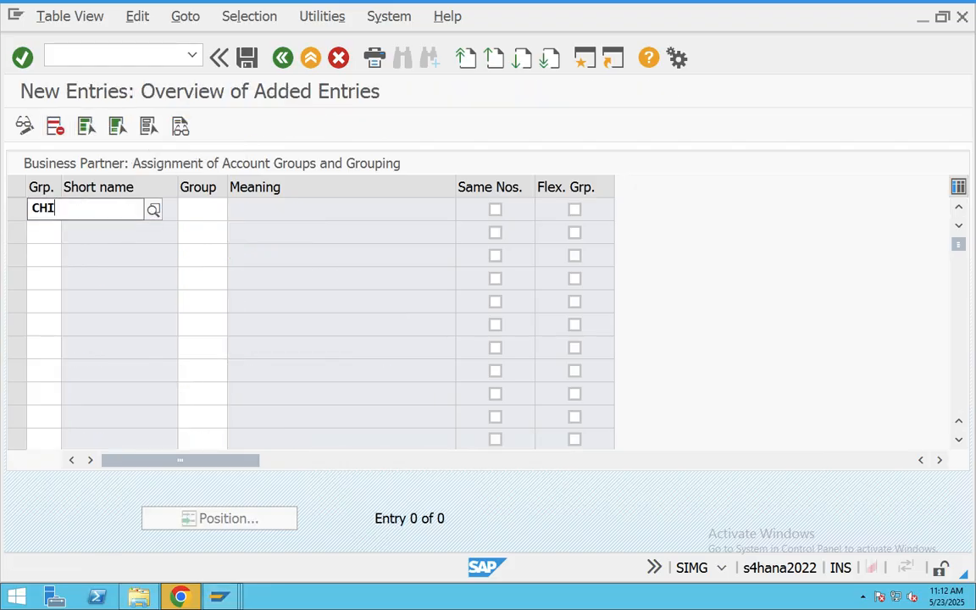
left_click(65, 249)
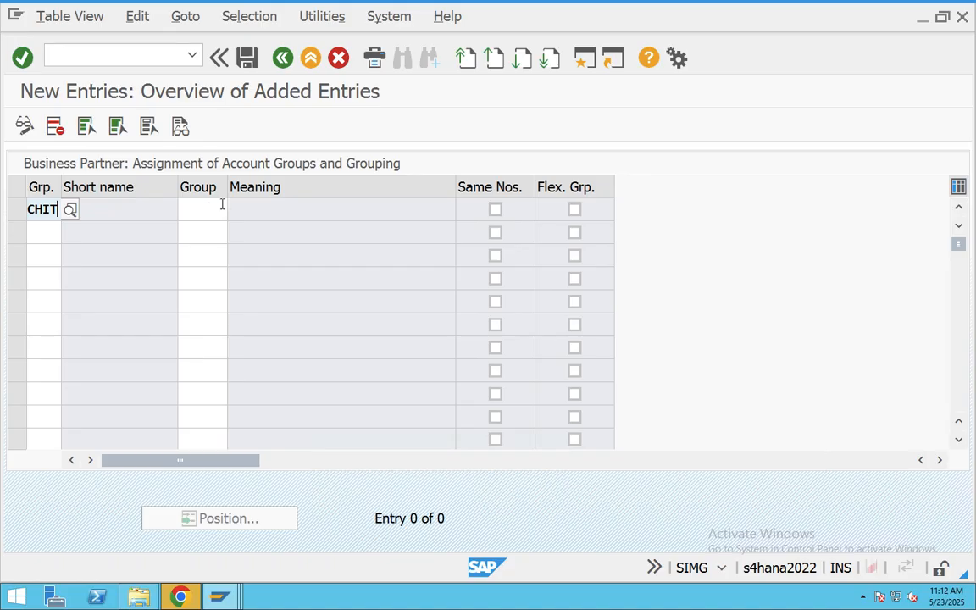
left_click(202, 209)
type("CHIT")
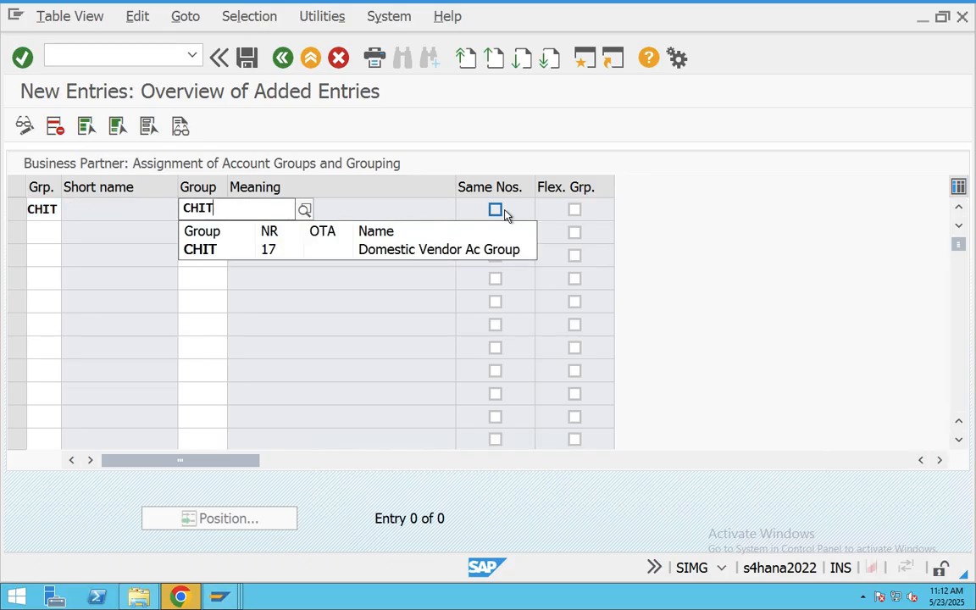
left_click(466, 282)
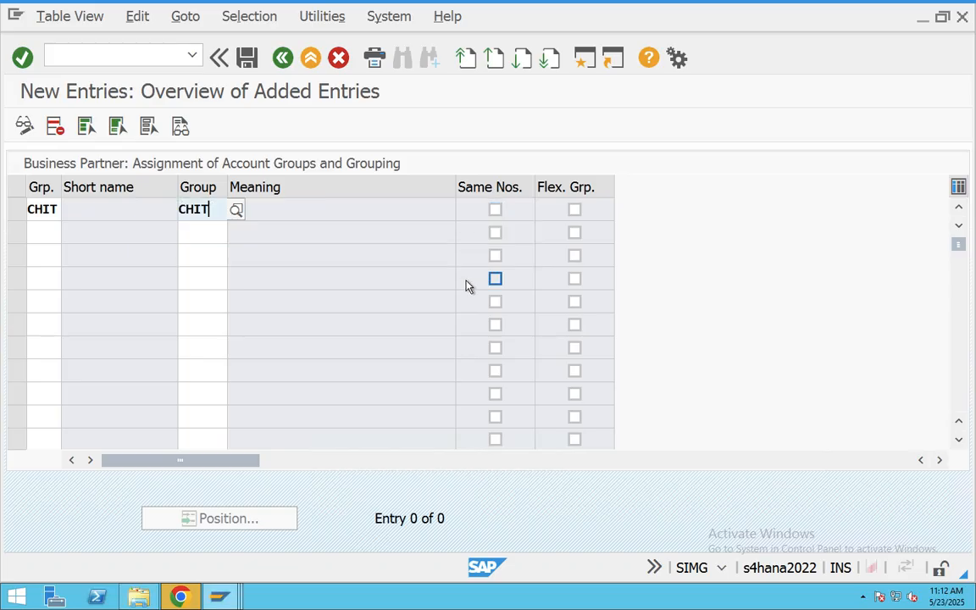
left_click(246, 56)
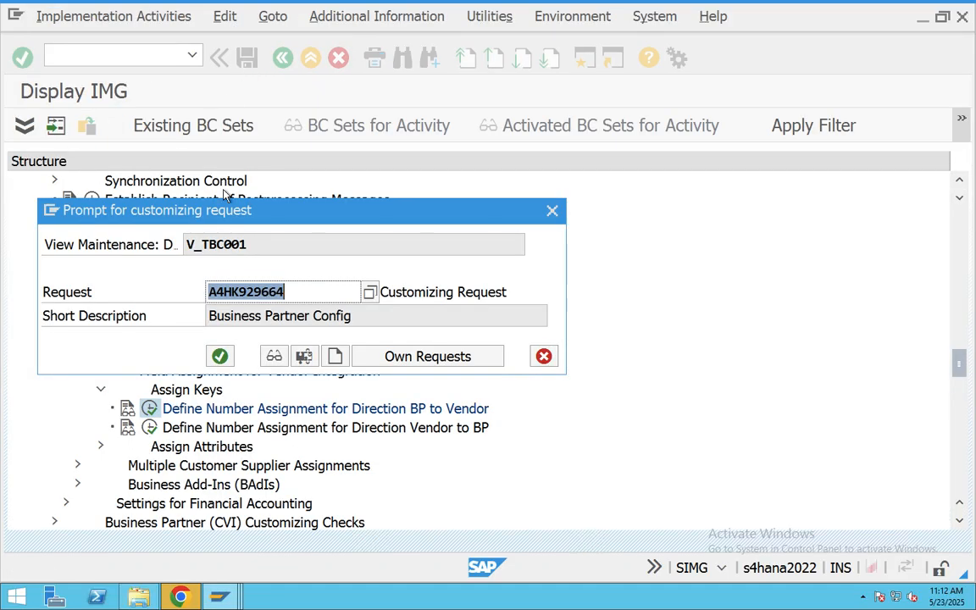
left_click(219, 356)
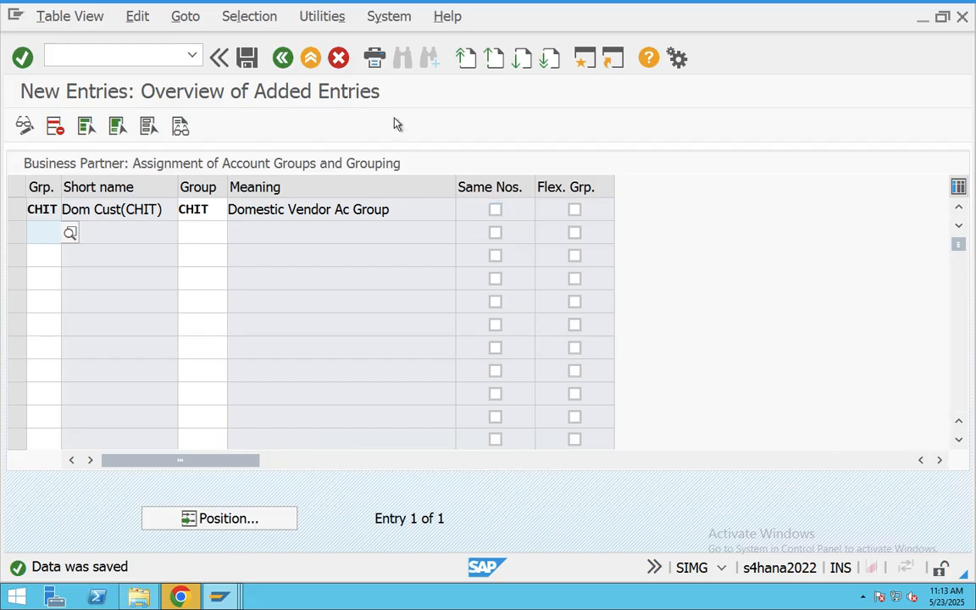
- Leave the customizing activity and the IMG, and start the BP transaction from SAP Easy Access
left_click(283, 57)
left_click(312, 59)
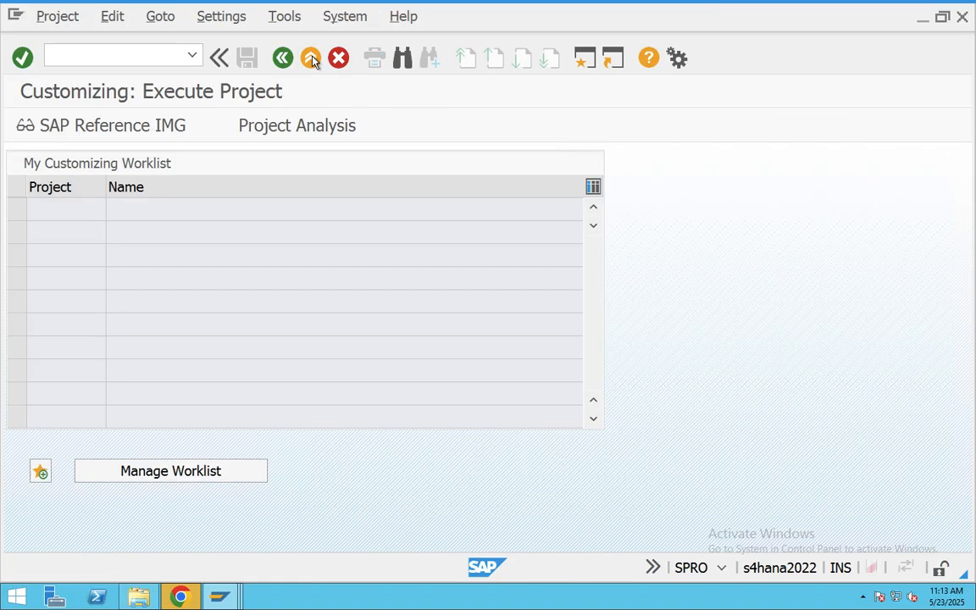
left_click(312, 59)
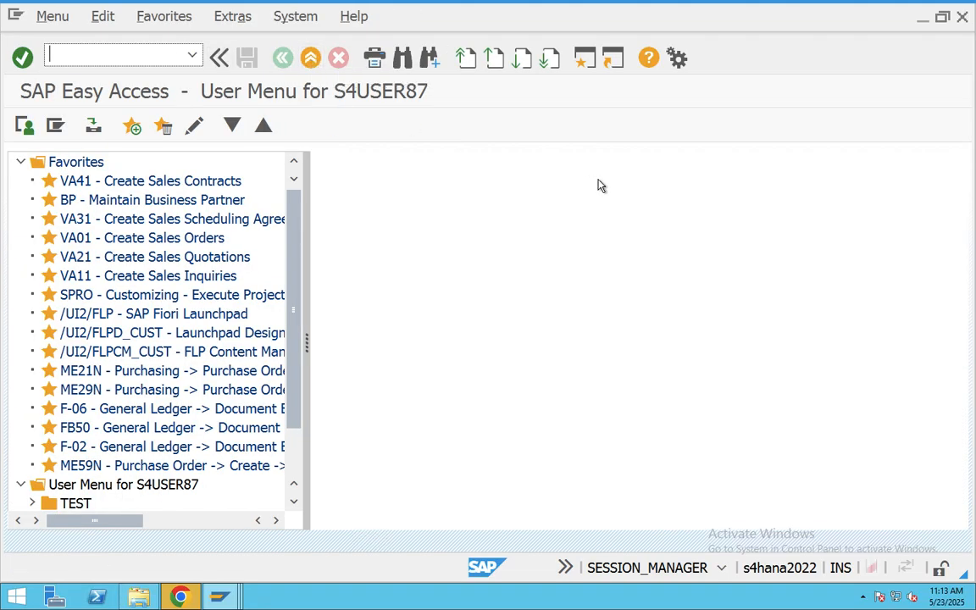
type("BP")
key("Return")
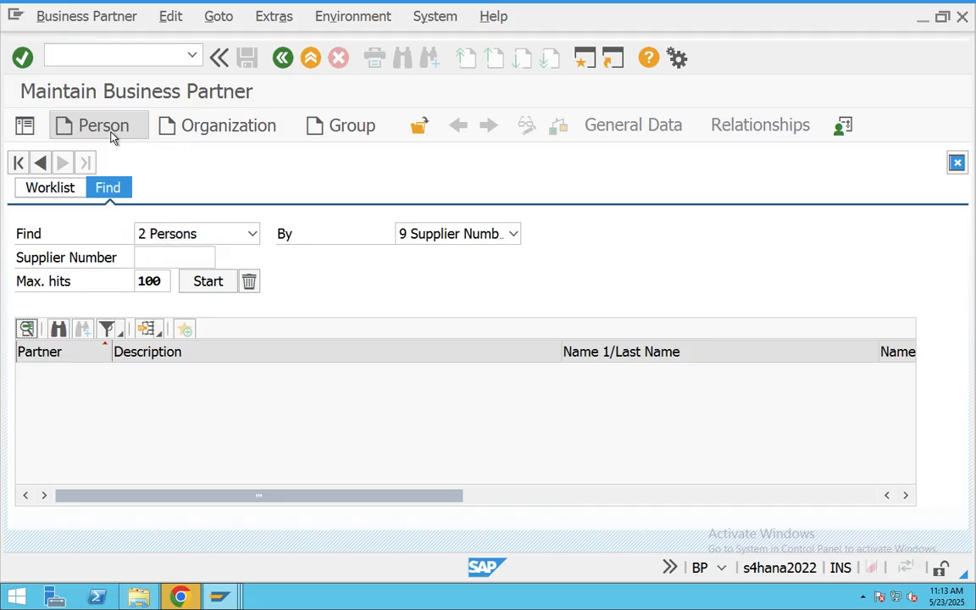
- Start creating a business partner as a person with the grouping CHIT Dom Cust(CHIT)
left_click(97, 129)
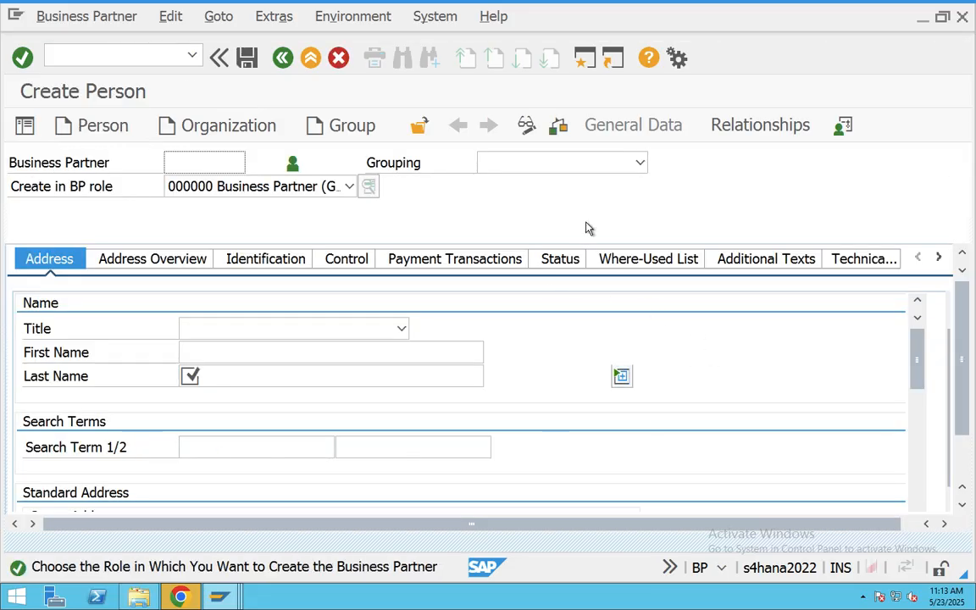
left_click(605, 163)
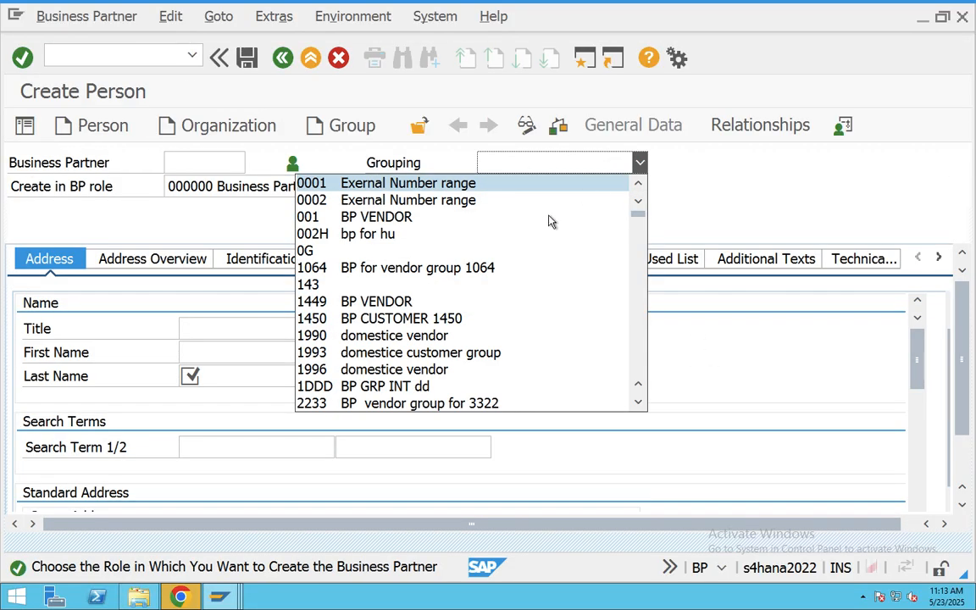
scroll(462, 346, "down", 5)
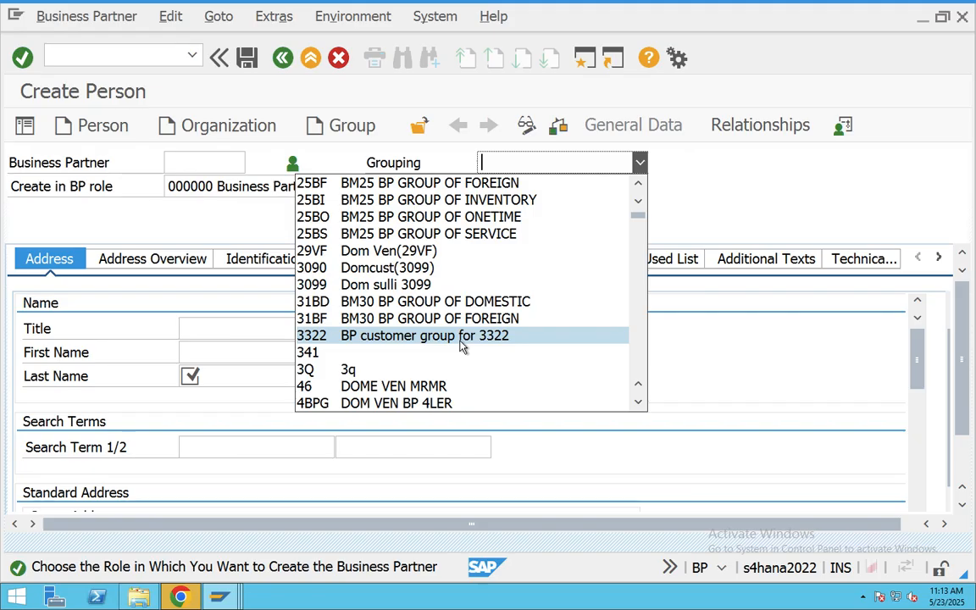
scroll(461, 346, "down", 12)
scroll(461, 346, "down", 12)
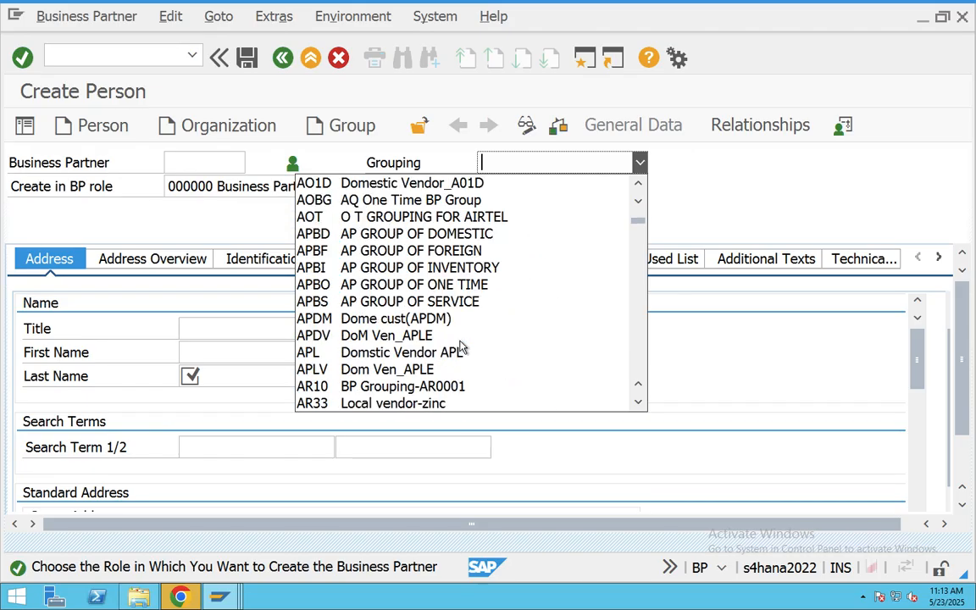
scroll(462, 346, "down", 15)
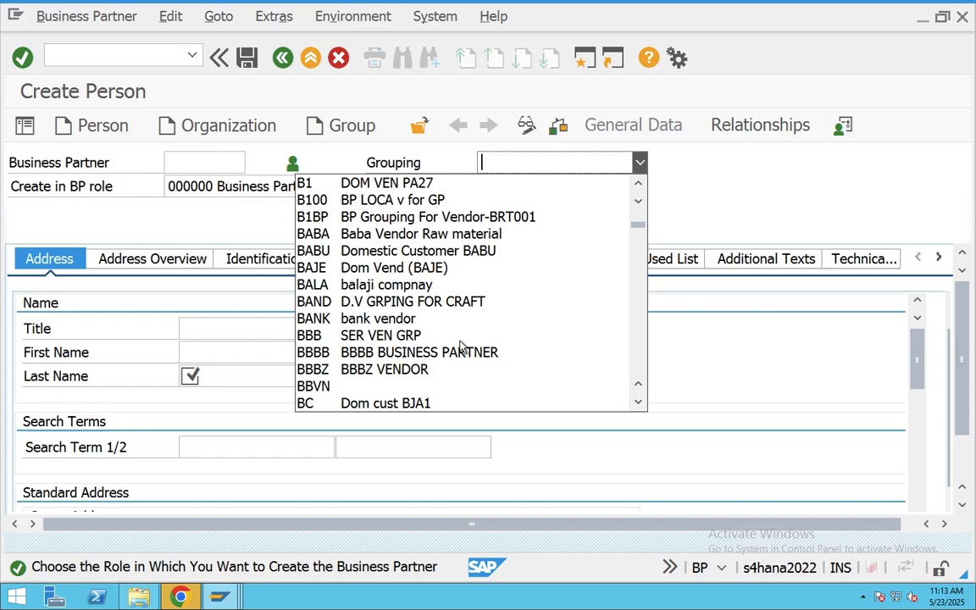
scroll(462, 346, "down", 15)
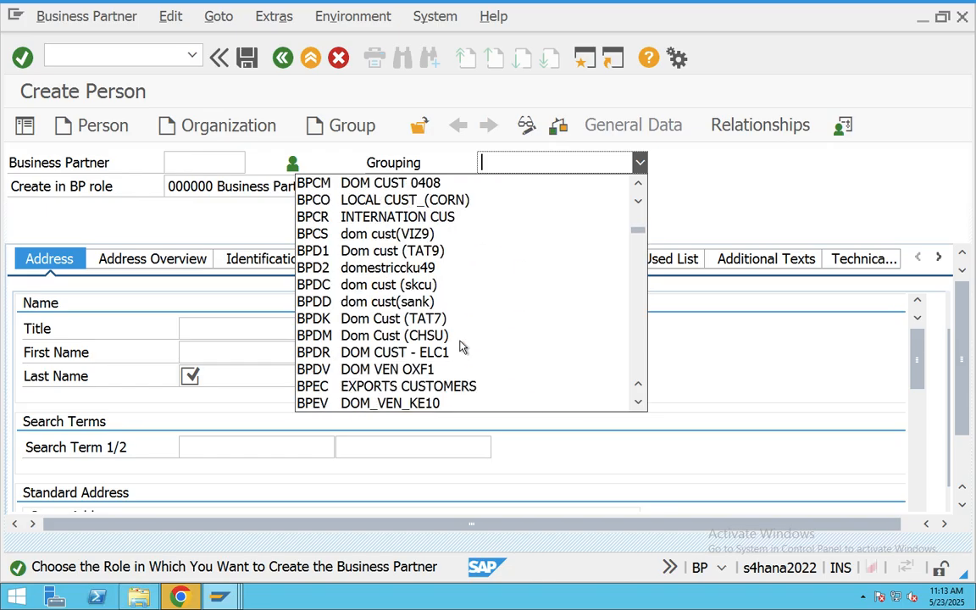
scroll(461, 346, "down", 15)
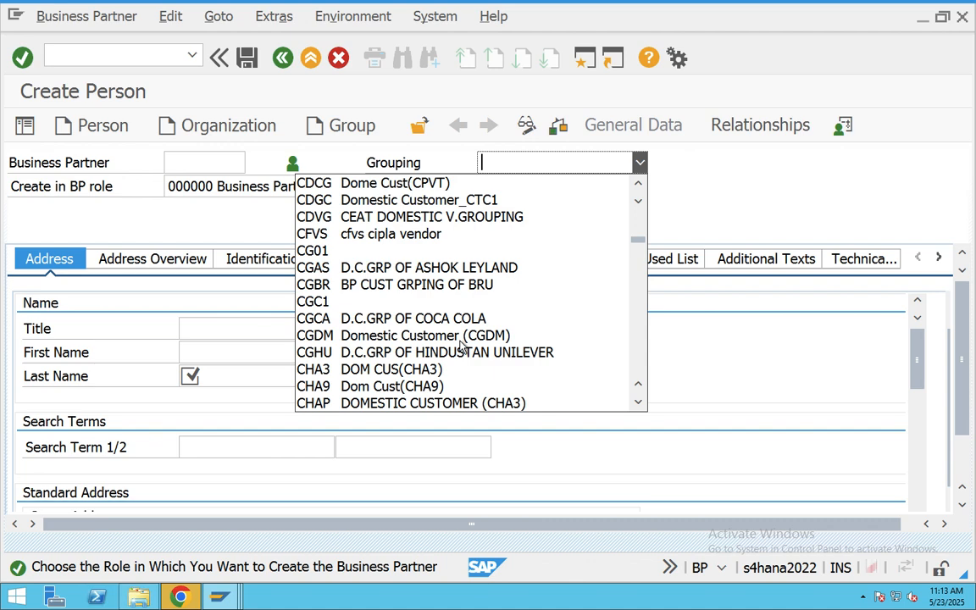
scroll(462, 345, "down", 2)
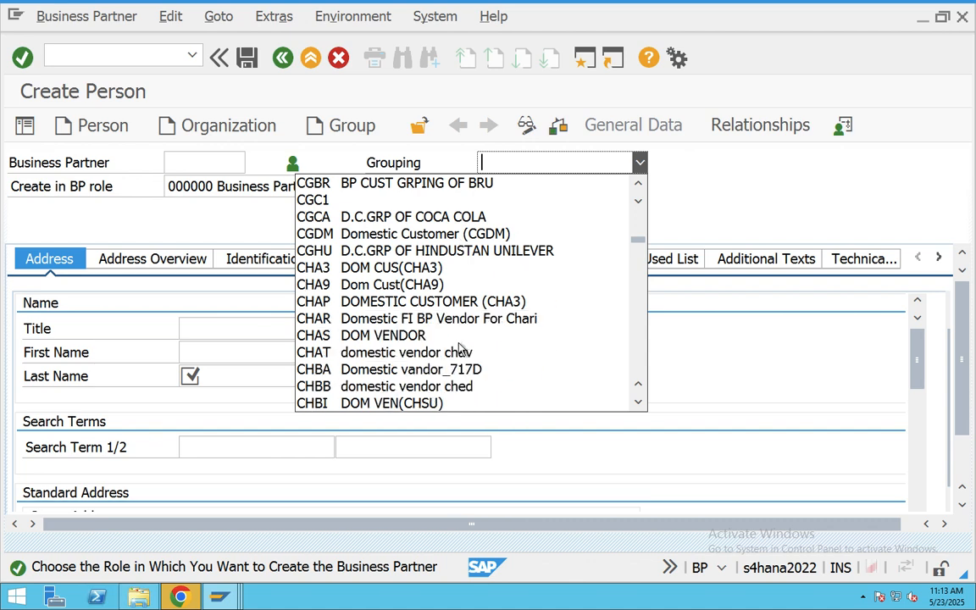
scroll(462, 347, "down", 4)
scroll(462, 347, "down", 1)
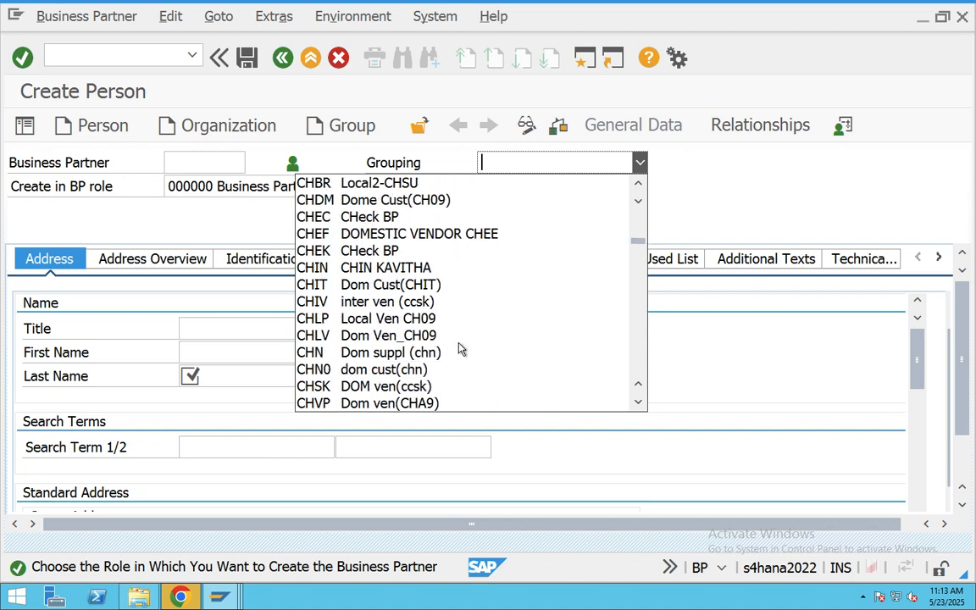
scroll(461, 347, "down", 3)
scroll(462, 348, "up", 2)
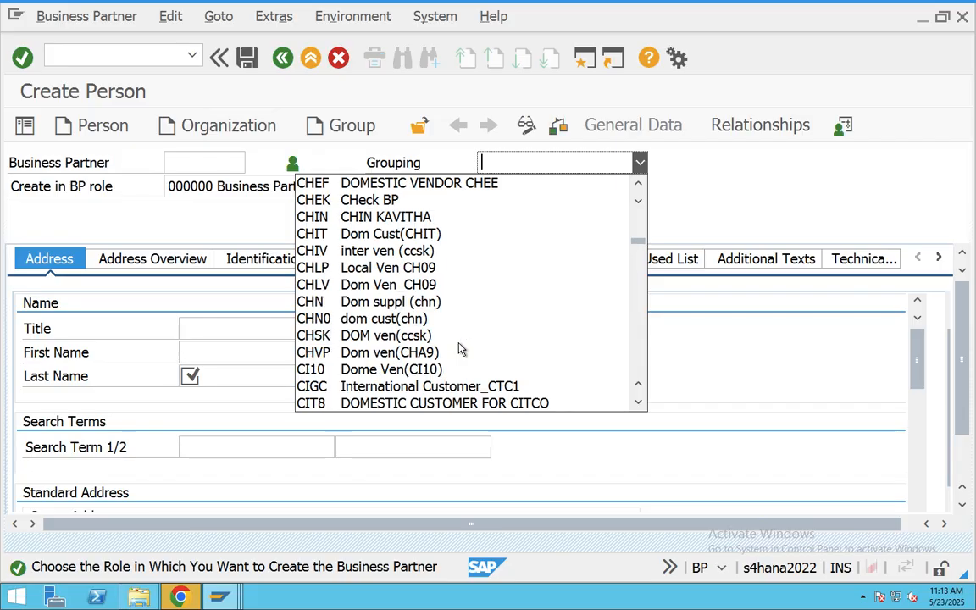
left_click(424, 234)
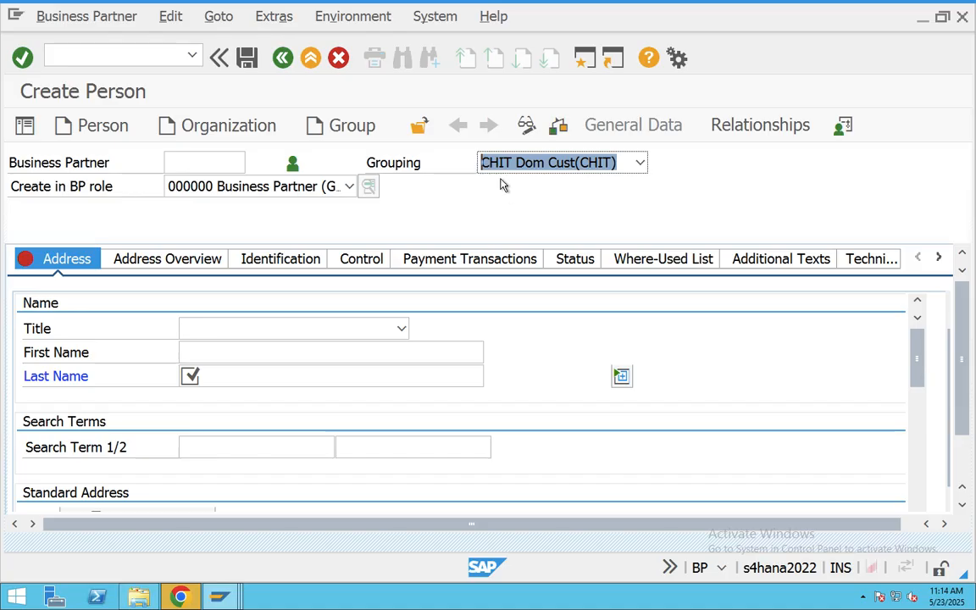
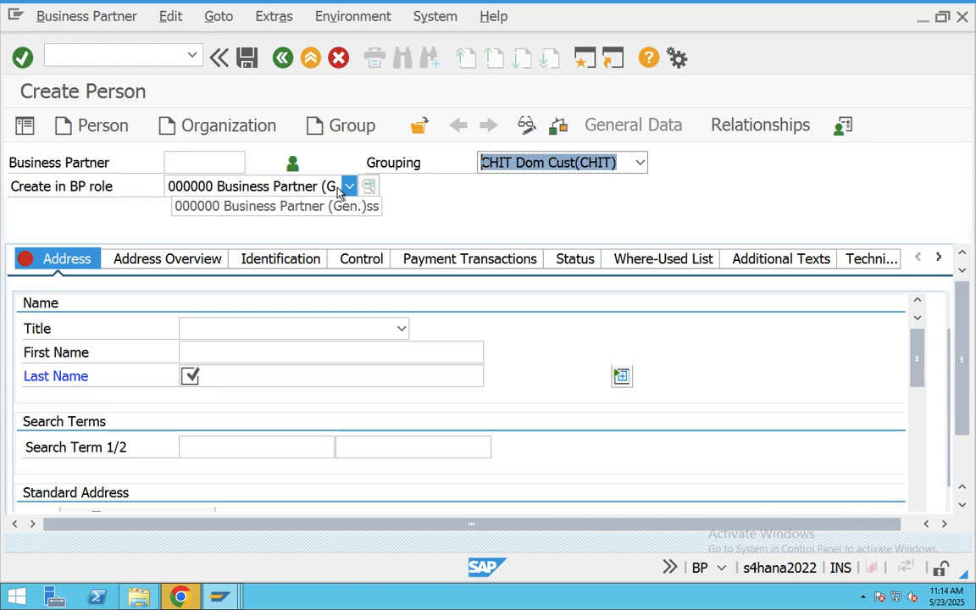
- Set the new person's BP role to FIVN00 I.V OF LYZOO and switch the record to that role
left_click(347, 188)
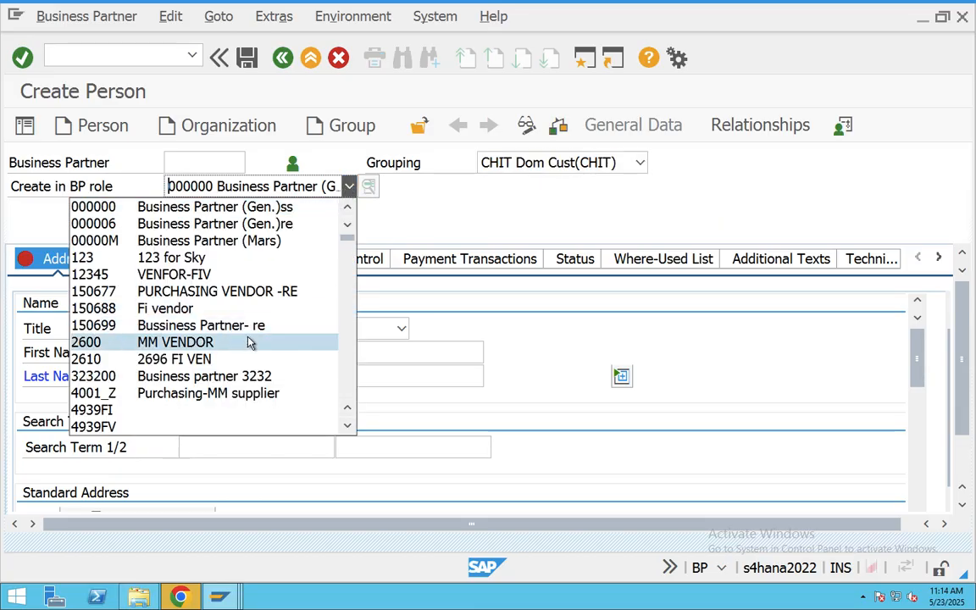
scroll(246, 348, "down", 8)
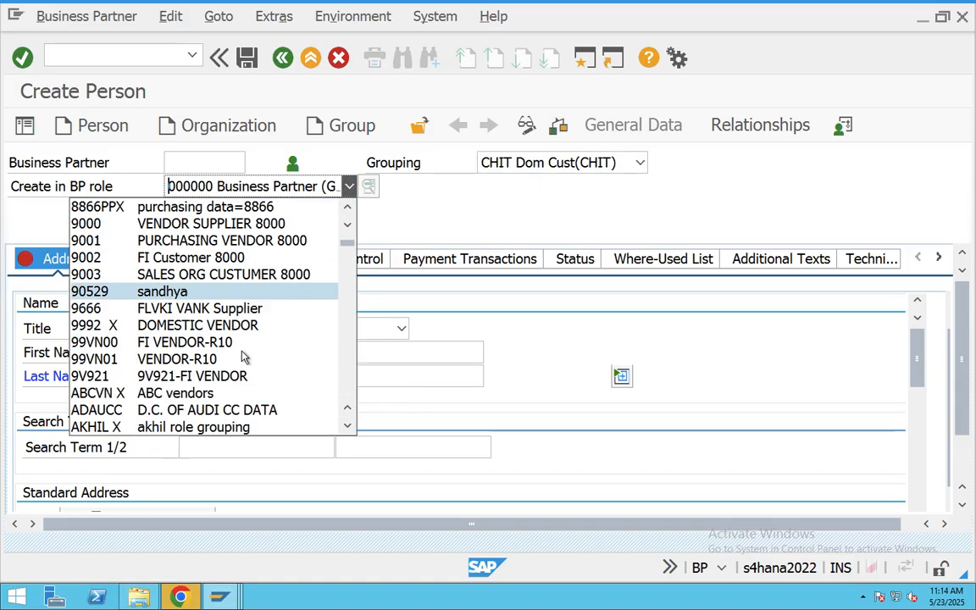
scroll(246, 360, "down", 8)
scroll(250, 364, "down", 10)
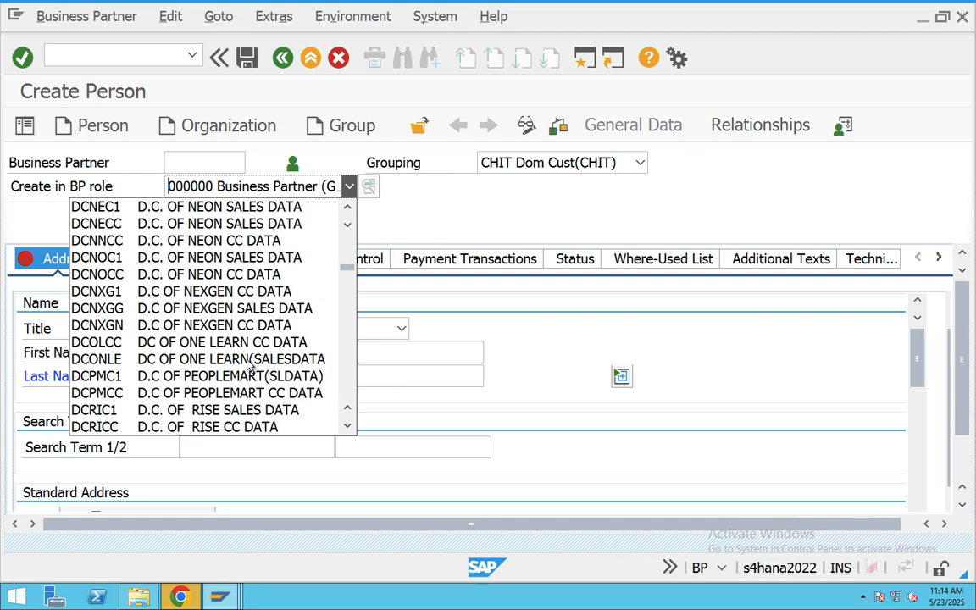
scroll(250, 364, "down", 10)
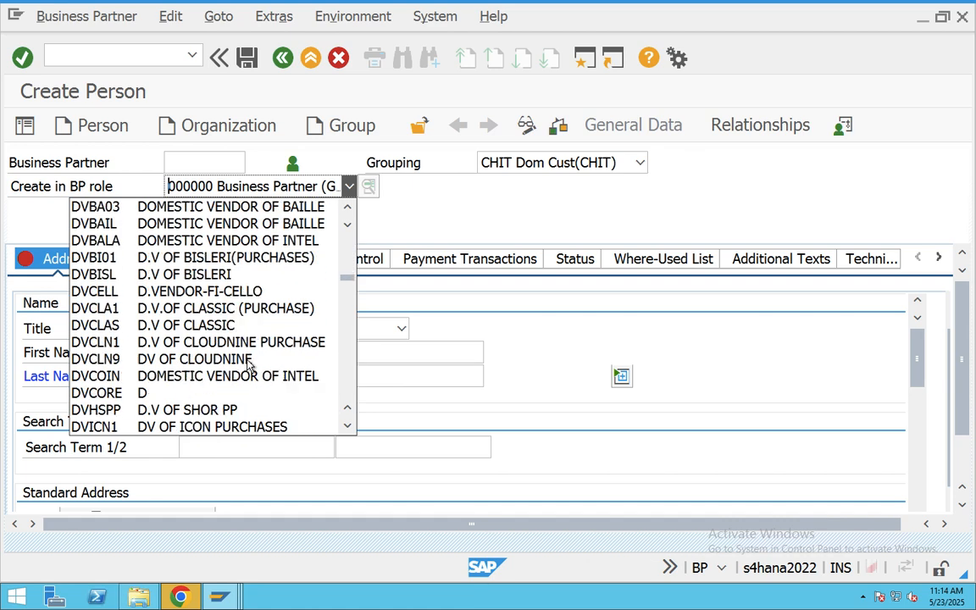
scroll(249, 364, "down", 10)
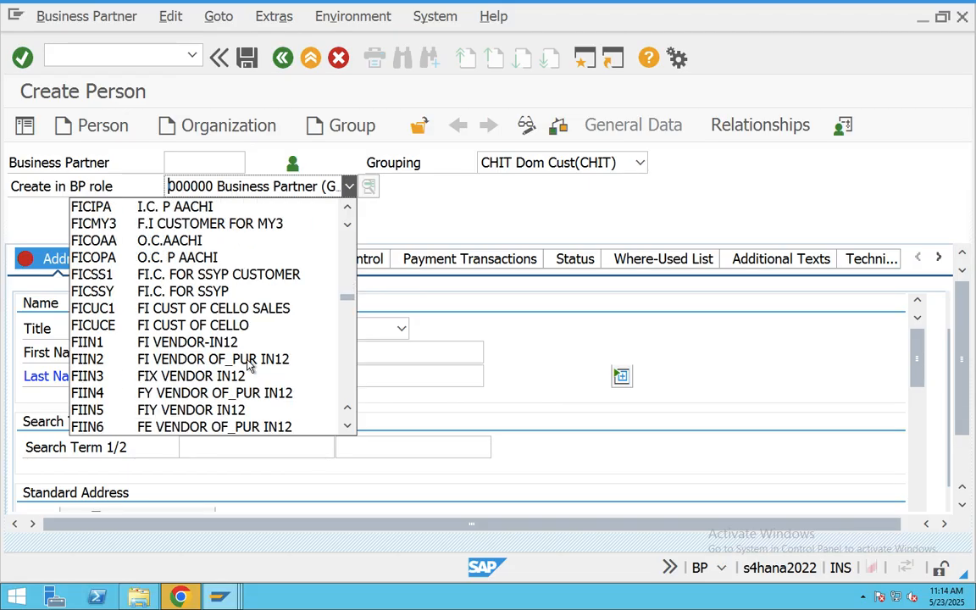
scroll(250, 364, "up", 1)
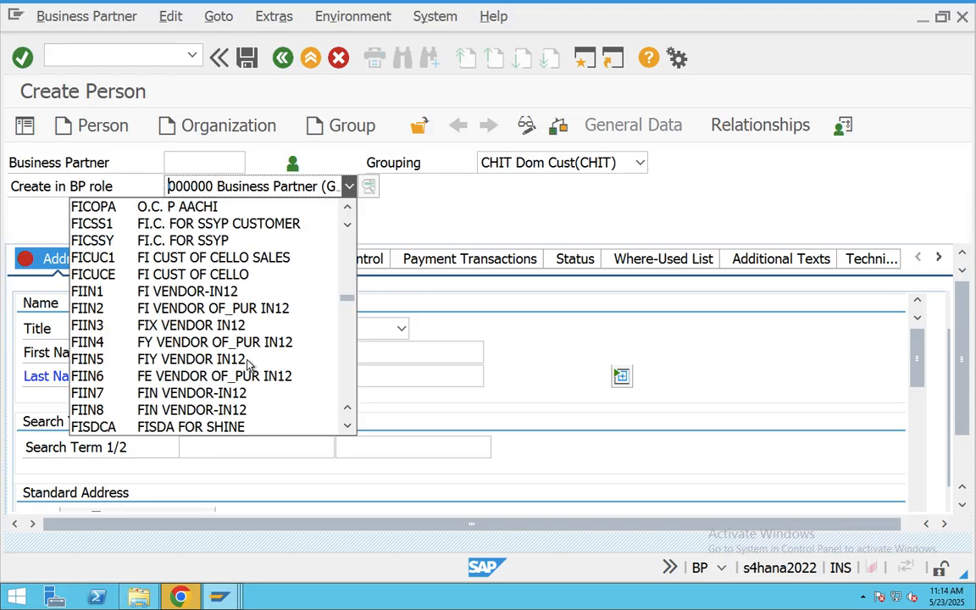
scroll(250, 365, "up", 5)
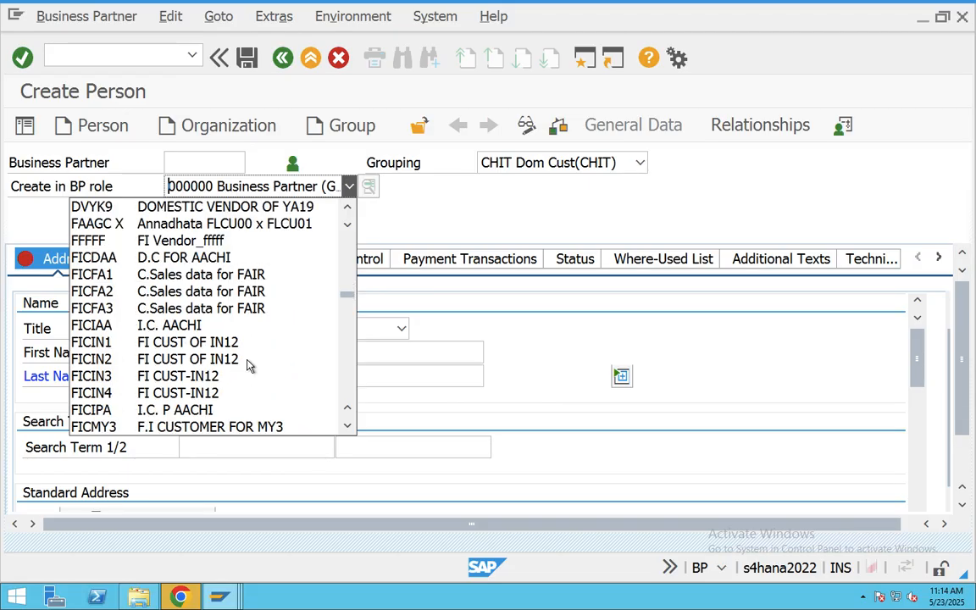
scroll(250, 364, "down", 4)
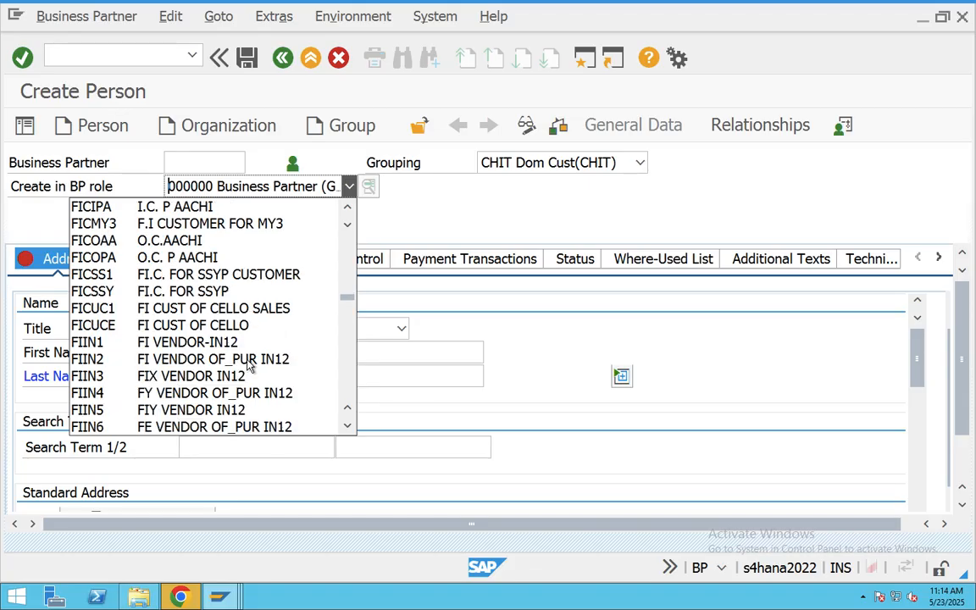
scroll(250, 364, "down", 6)
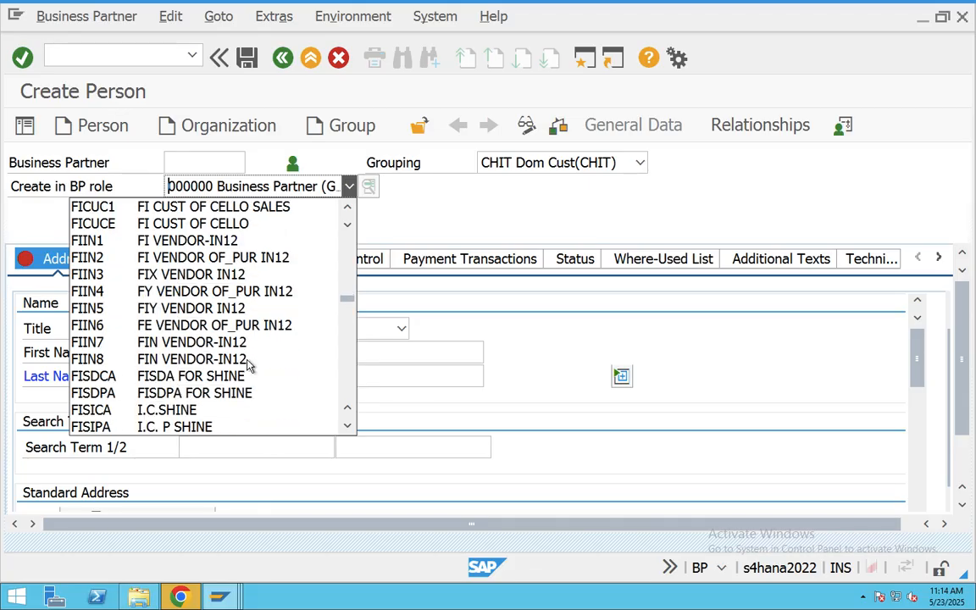
scroll(250, 364, "down", 1)
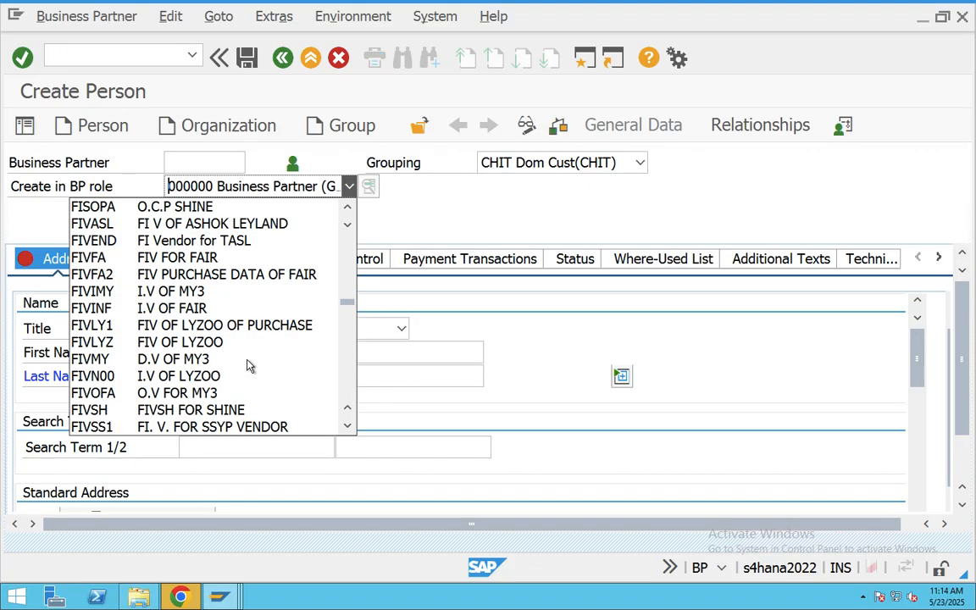
left_click(174, 376)
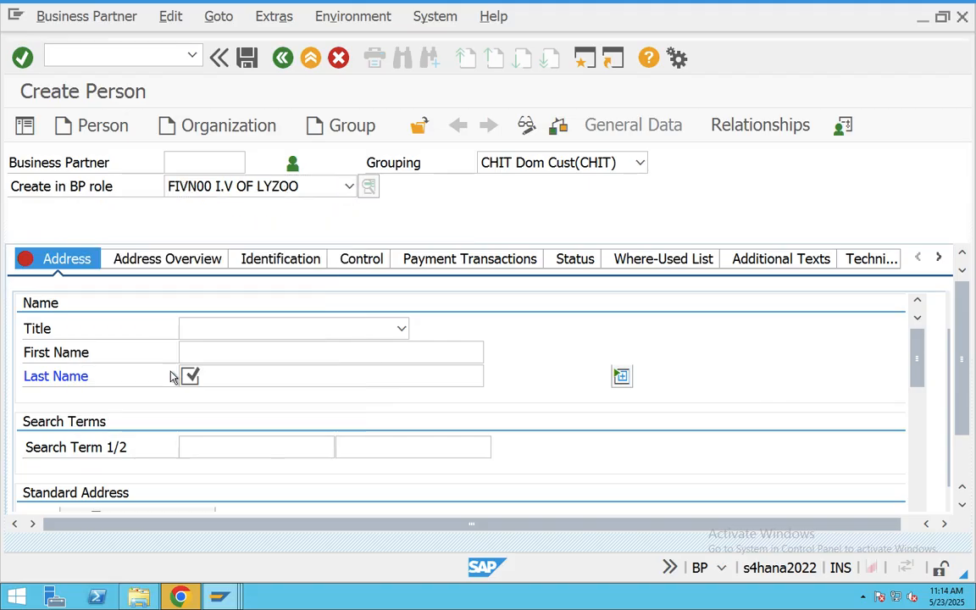
left_click(377, 482)
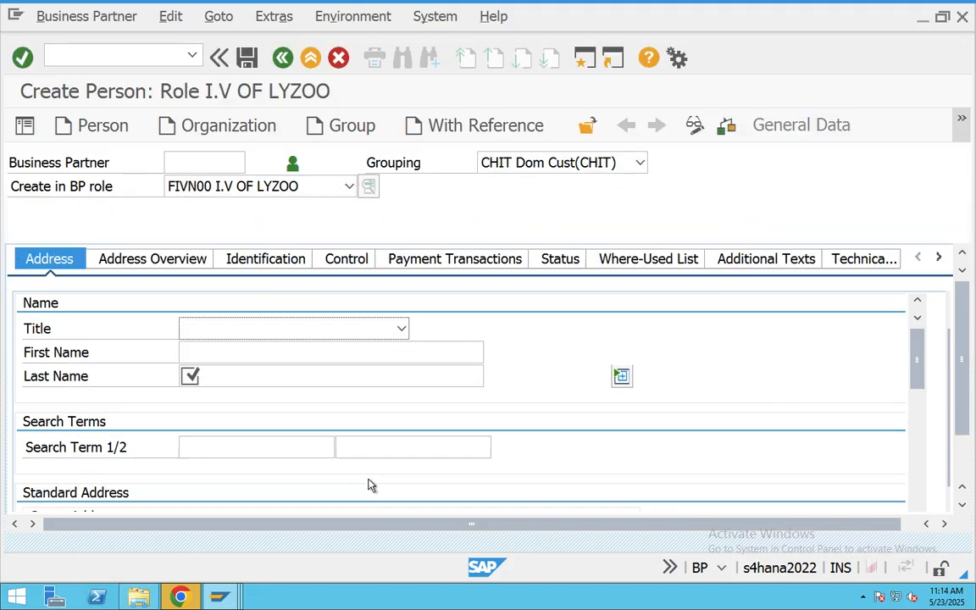
- Switch the new person's BP role to FIVTAC FI. V. FOR TATA GRP, creating the record in that role, and check that company code maintenance is offered
left_click(959, 128)
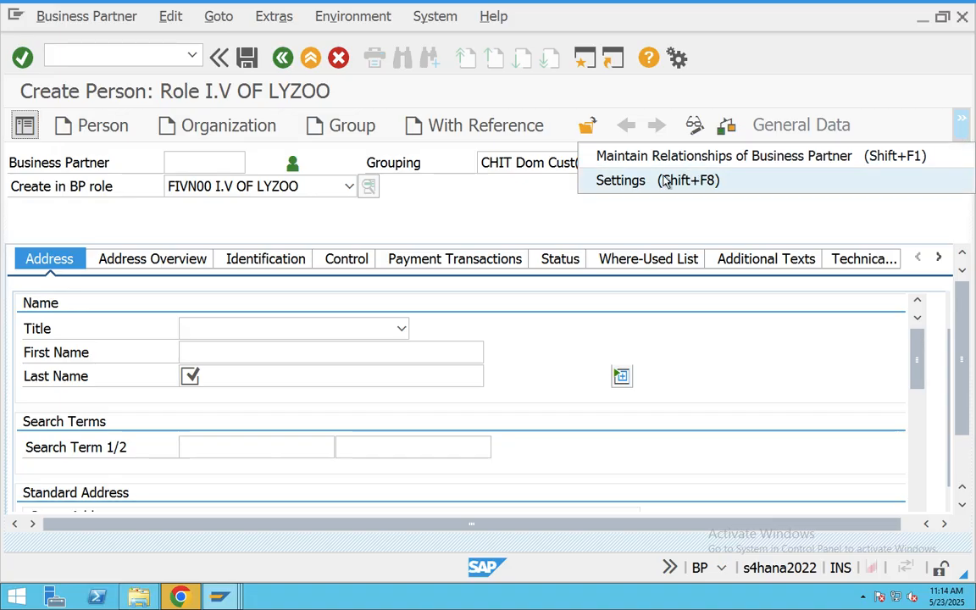
left_click(348, 187)
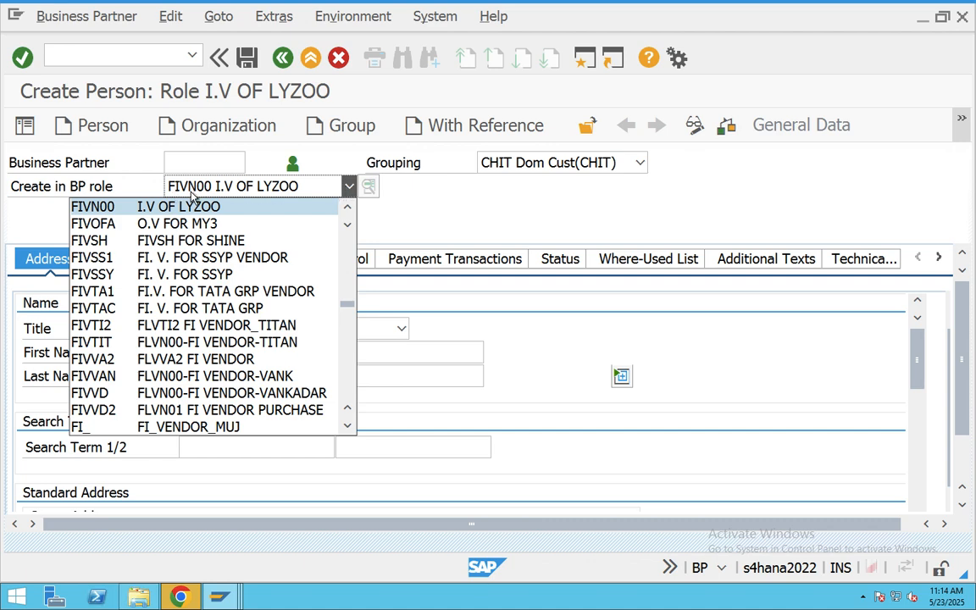
left_click(174, 309)
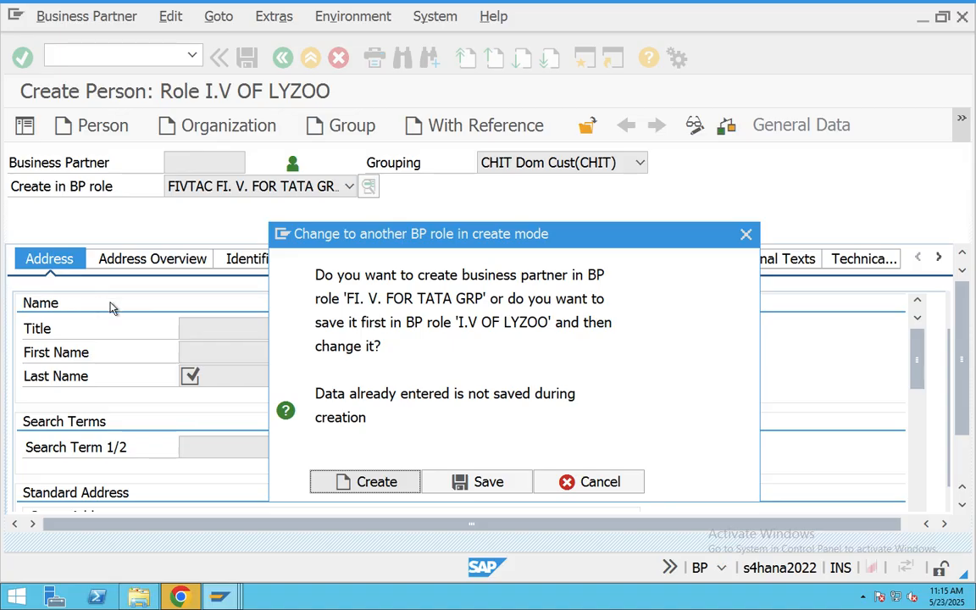
left_click(360, 480)
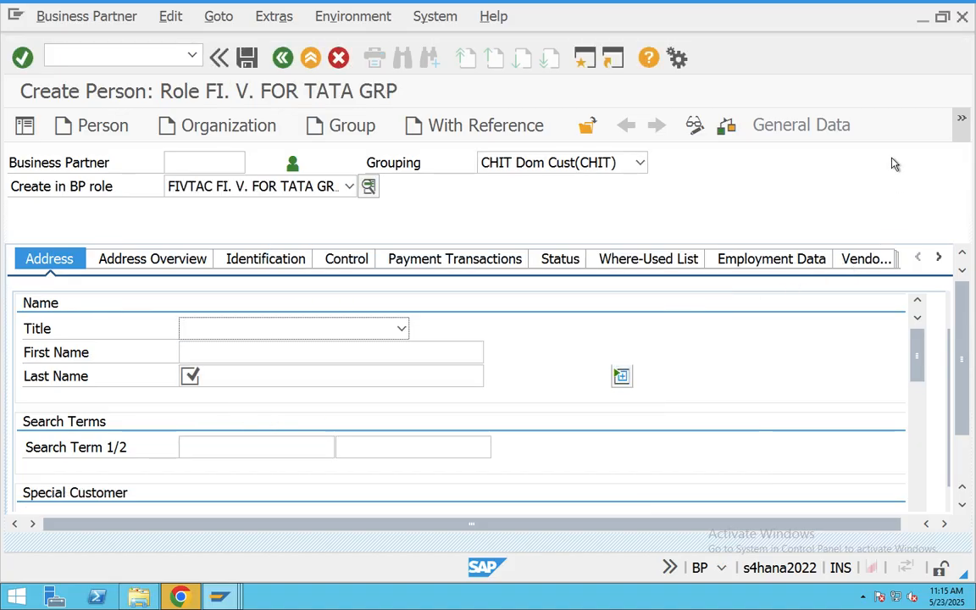
left_click(960, 119)
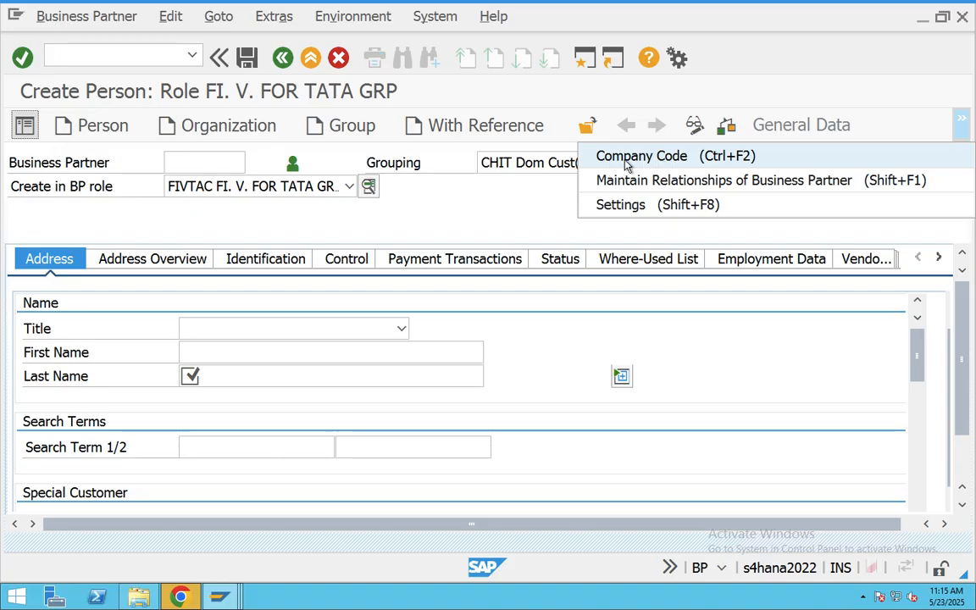
- Set the person's title to Ms. and fill in the first name, the last name and the full name as the first search term
left_click(211, 331)
left_click(229, 347)
left_click(227, 356)
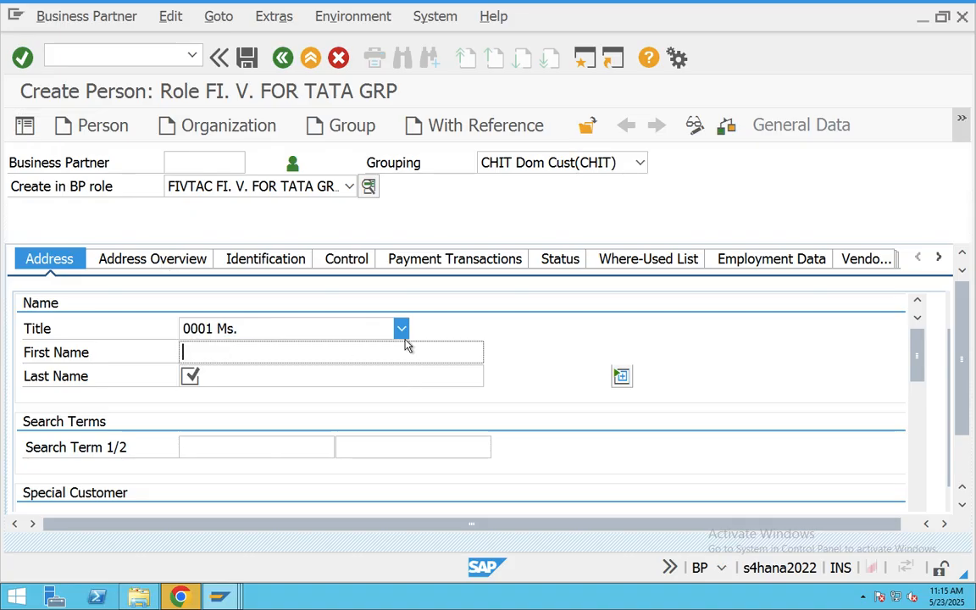
type("Chanu")
left_click(305, 367)
type("SK")
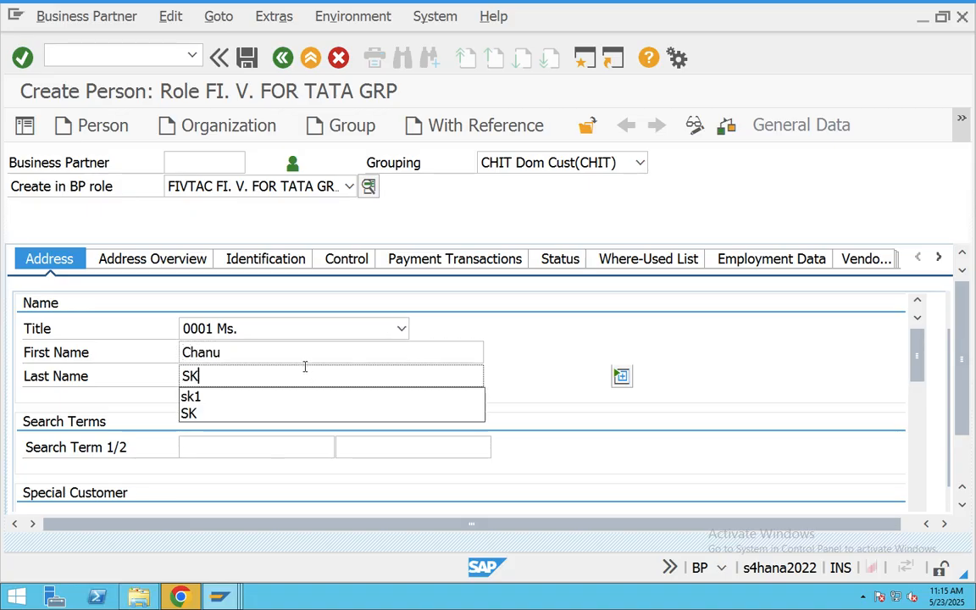
left_click(260, 438)
type("Chanu SK")
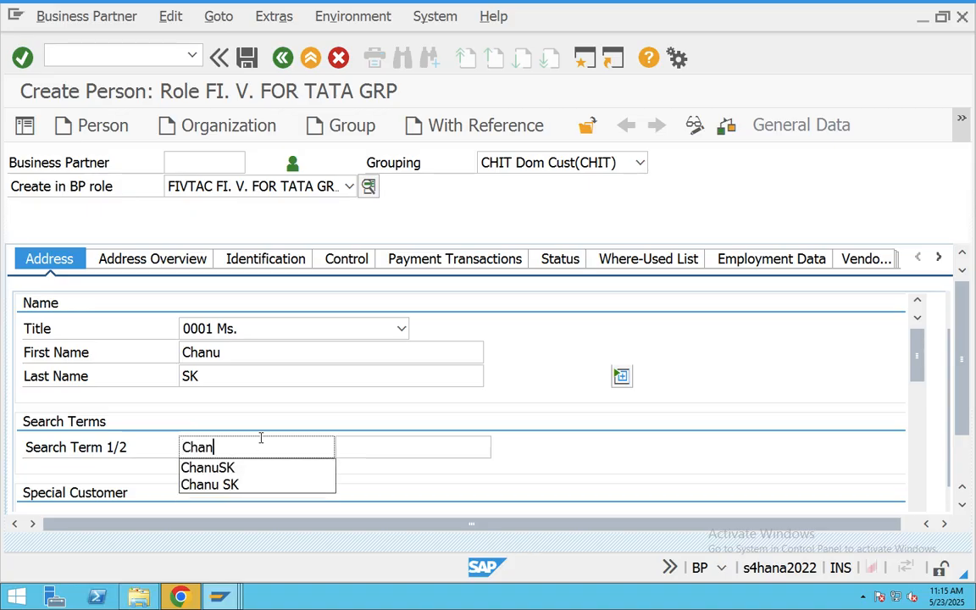
- Mark the person as a VIP under Special Customer, leaving Undesirable Customer unmarked
scroll(262, 443, "down", 1)
scroll(260, 443, "down", 1)
left_click(184, 495)
left_click(185, 471)
left_click(186, 496)
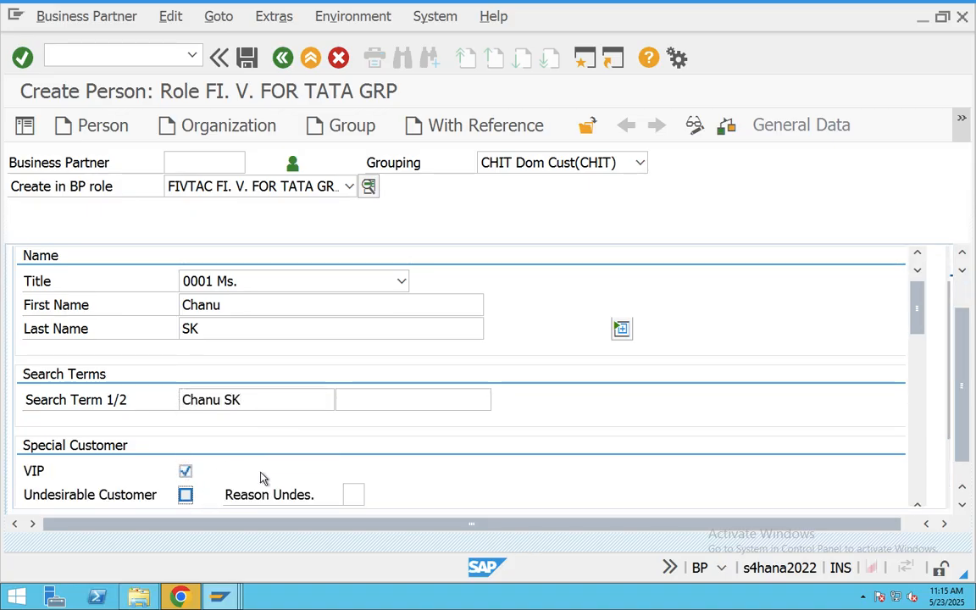
- Fill in the street, house number and postal code of the person's standard address
scroll(263, 466, "down", 6)
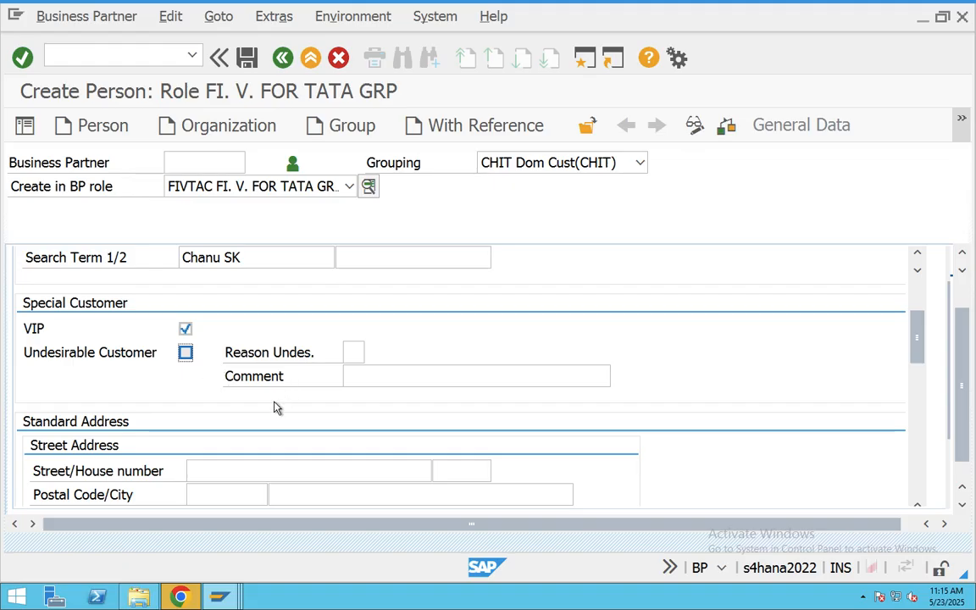
scroll(213, 454, "down", 9)
scroll(283, 402, "up", 3)
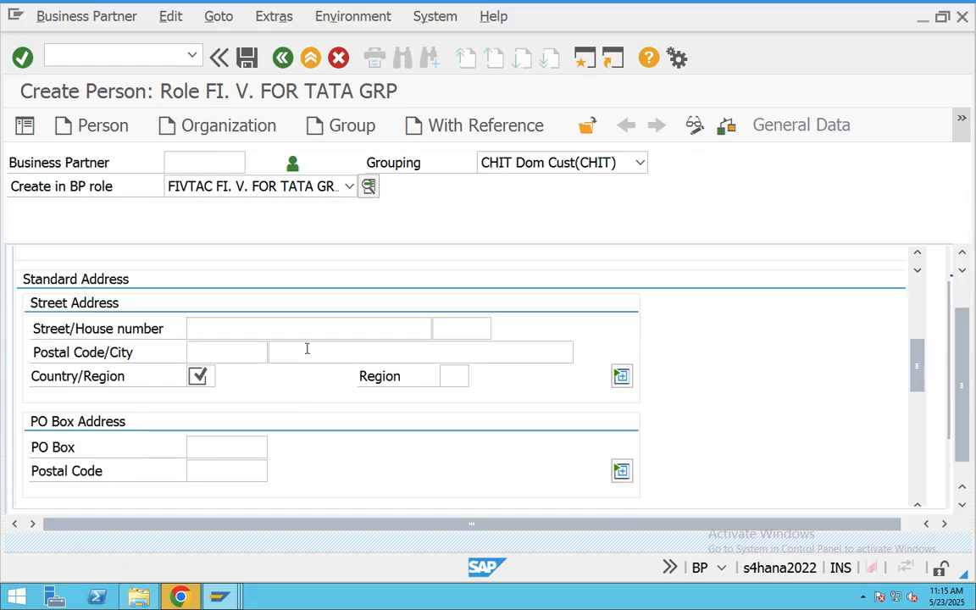
left_click(322, 326)
type("Sr ANgar")
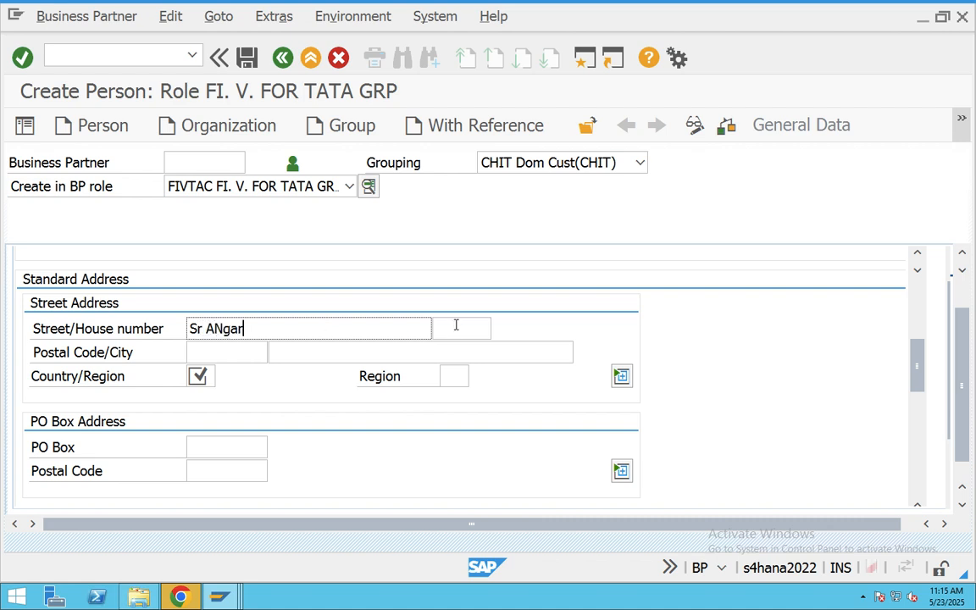
left_click(455, 325)
type("45.54")
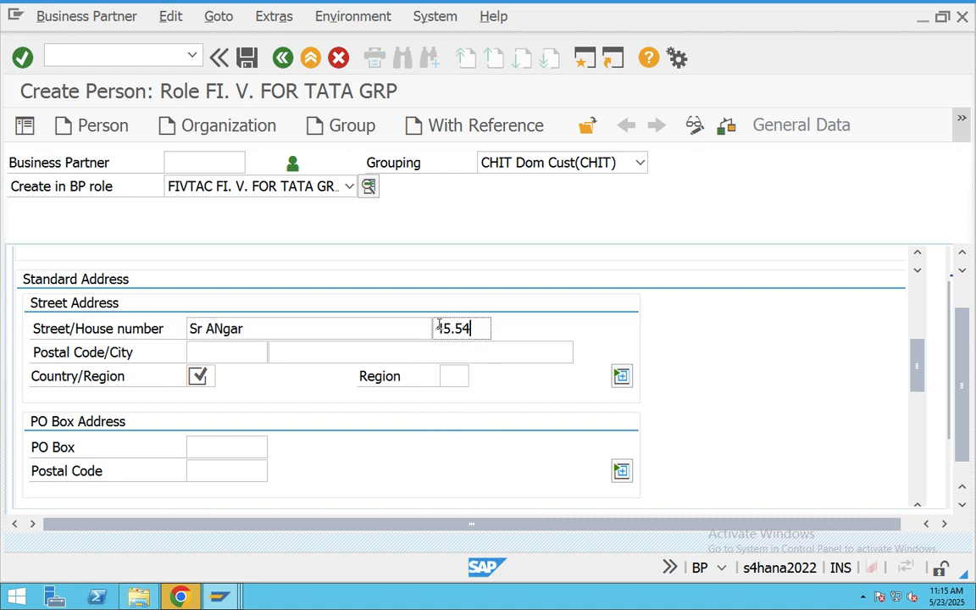
left_click(255, 350)
type("4")
key("BackSpace")
type("560065")
- Set the country of the standard address to IN and open the list of possible regions
left_click(210, 378)
type("IN")
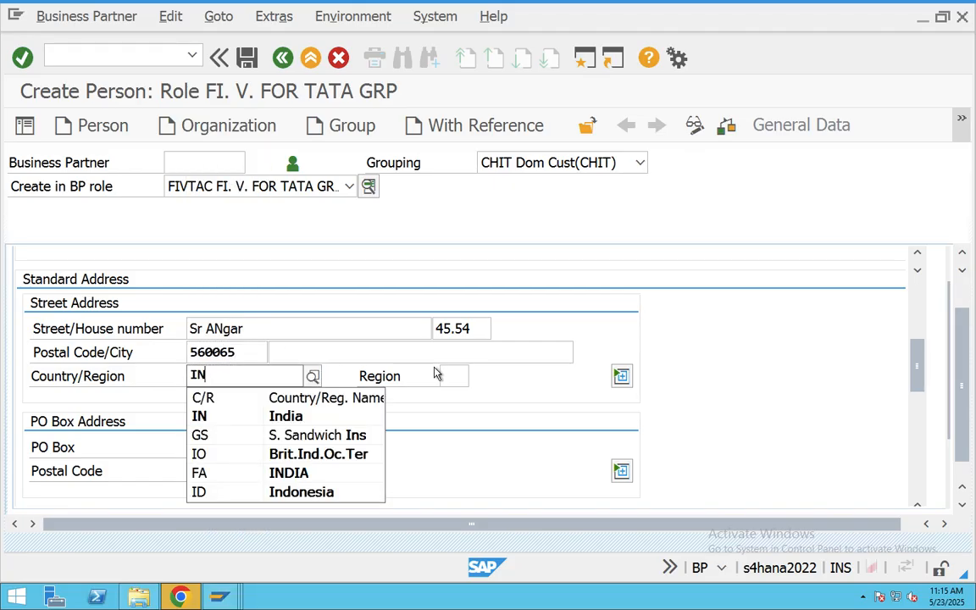
left_click(449, 376)
left_click(476, 377)
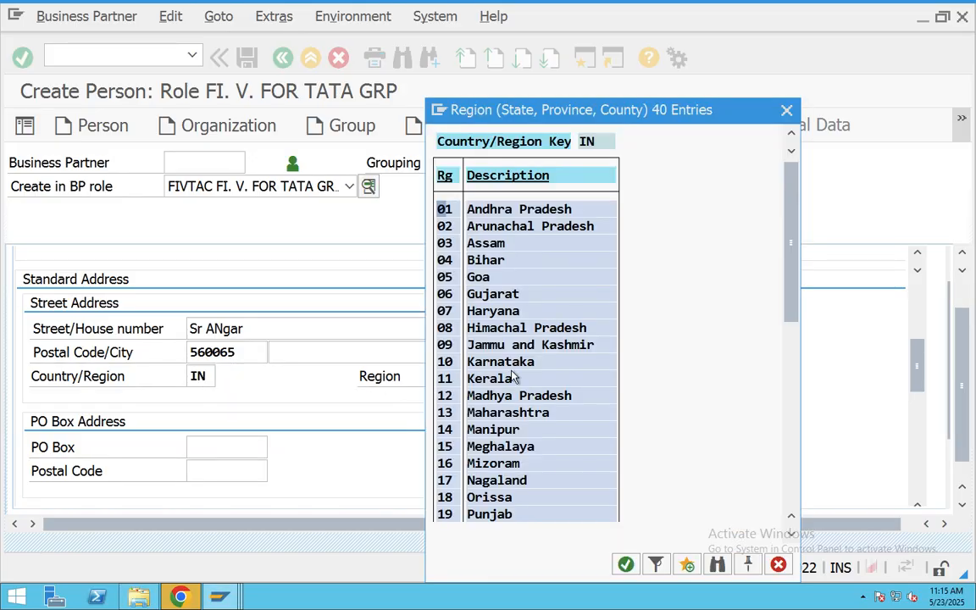
- Set the standard address region to 01 Andhra Pradesh and copy the street postal code into the PO Box and its Postal Code fields
double_click(502, 212)
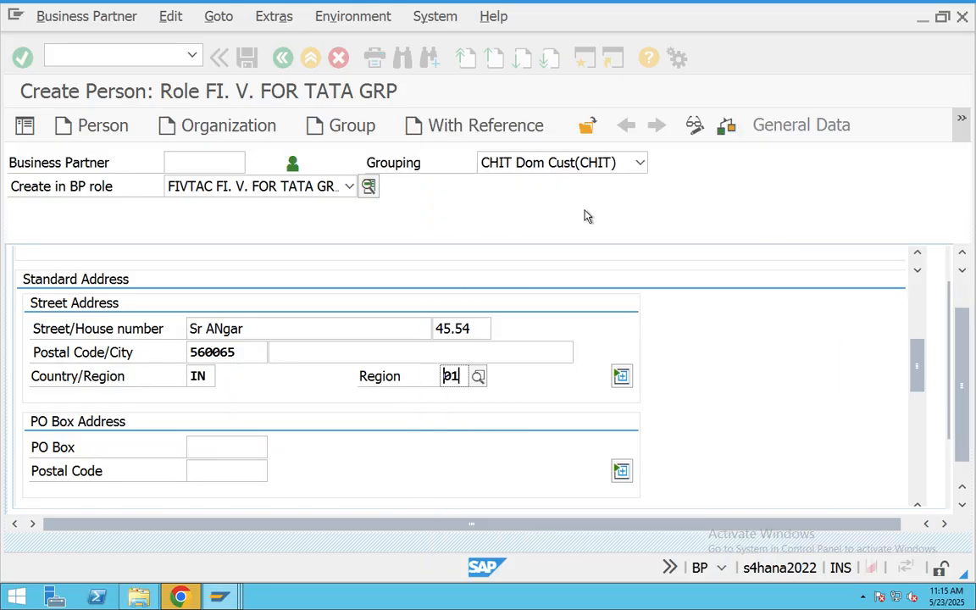
left_click_drag(246, 355, 176, 357)
key("ctrl+c")
left_click(228, 441)
key("ctrl+v")
left_click(226, 470)
key("ctrl+v")
- Enter the contact's phone number as the telephone and copy the same number into the cell phone field
left_click_drag(918, 370, 919, 397)
left_click(269, 458)
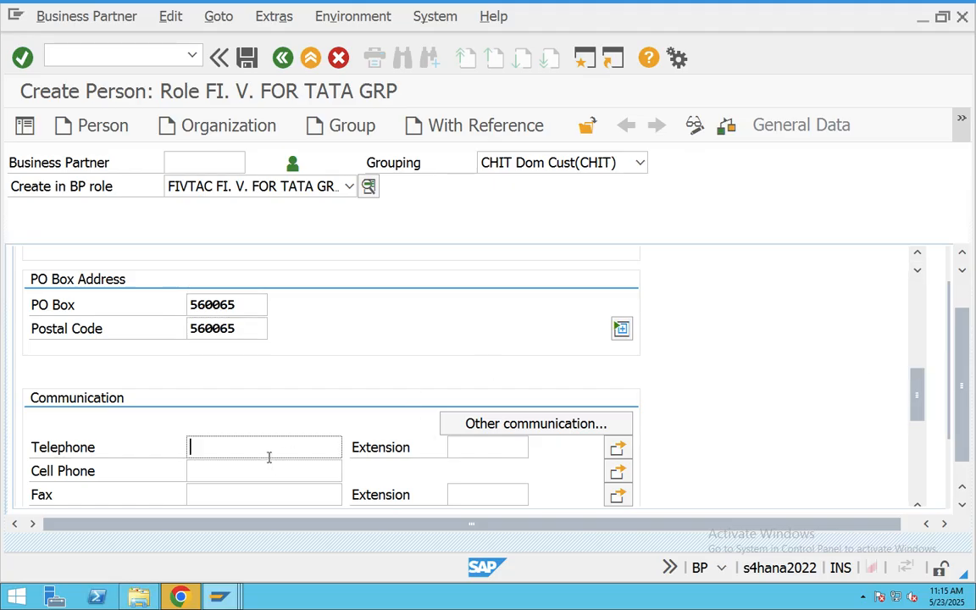
type("901")
left_click(259, 466)
left_click_drag(264, 446, 151, 440)
key("ctrl+c")
left_click(213, 471)
key("ctrl+v")
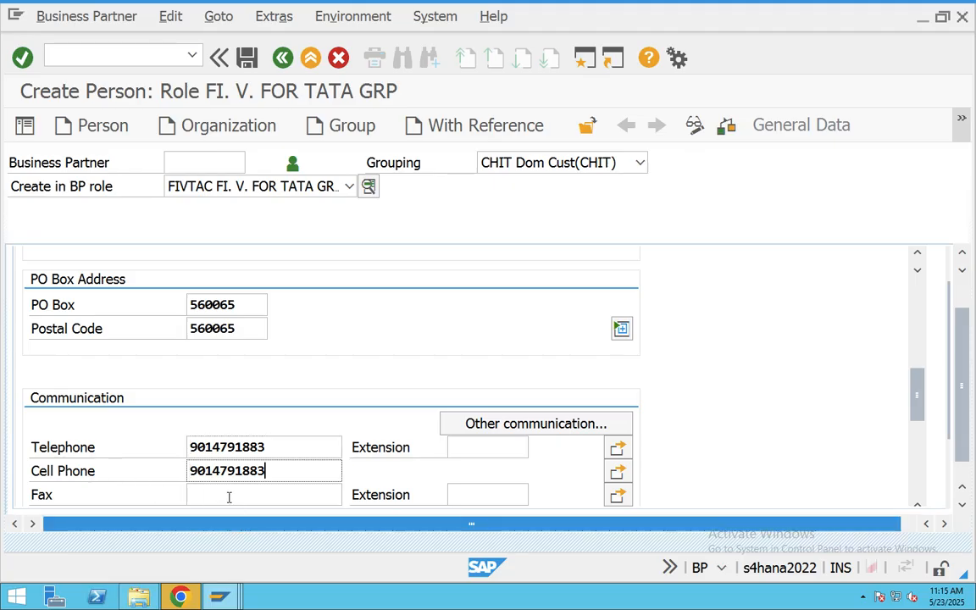
scroll(236, 447, "down", 2)
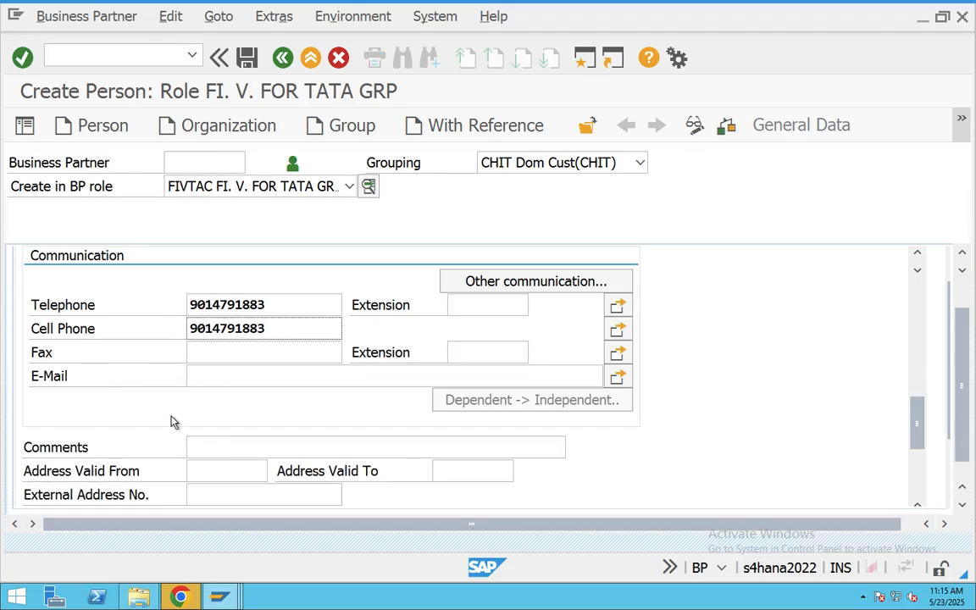
- Create a second address in the Address Overview and fill in its street, house number and postal code
scroll(115, 397, "up", 5)
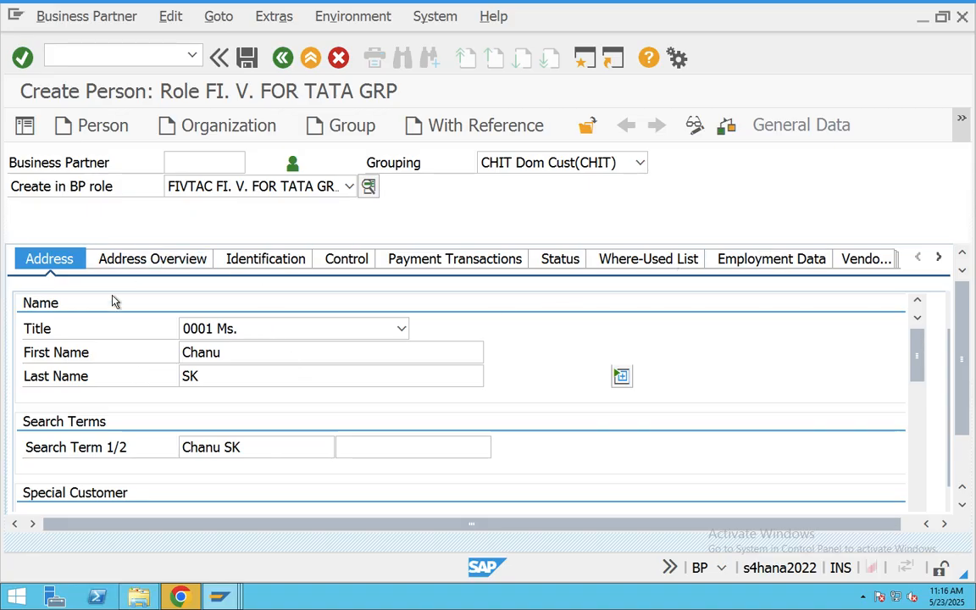
left_click(155, 264)
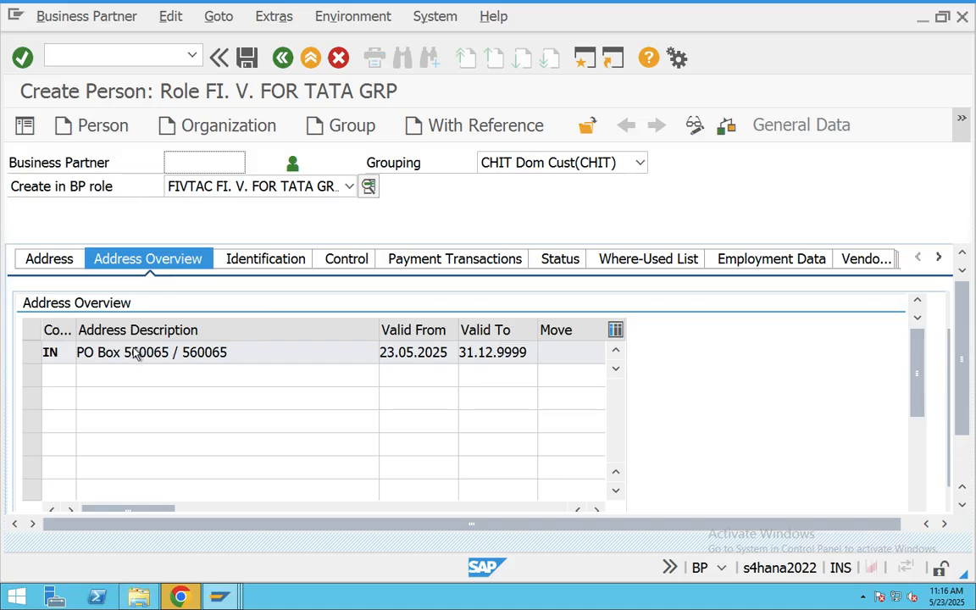
left_click_drag(962, 385, 964, 402)
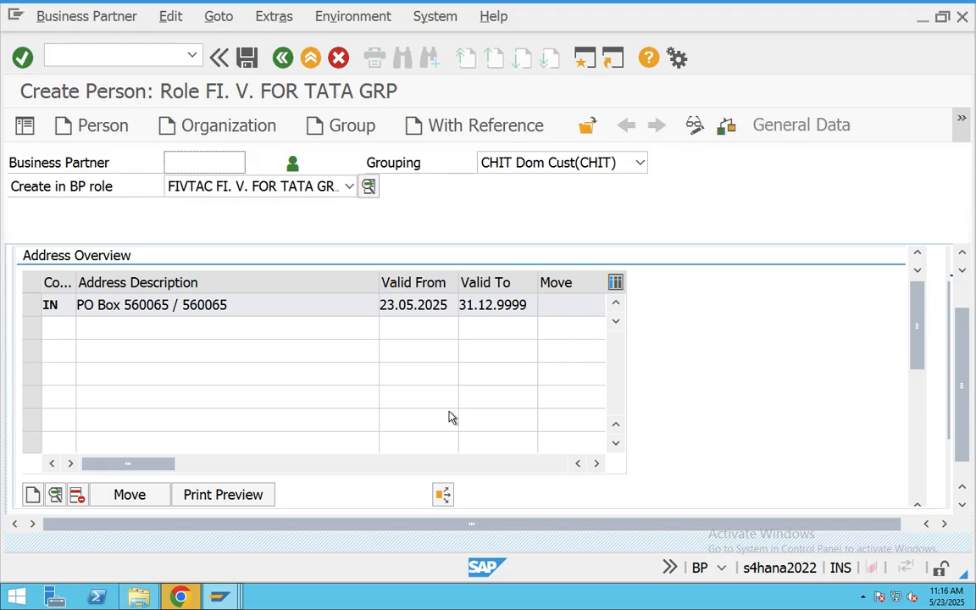
left_click(32, 495)
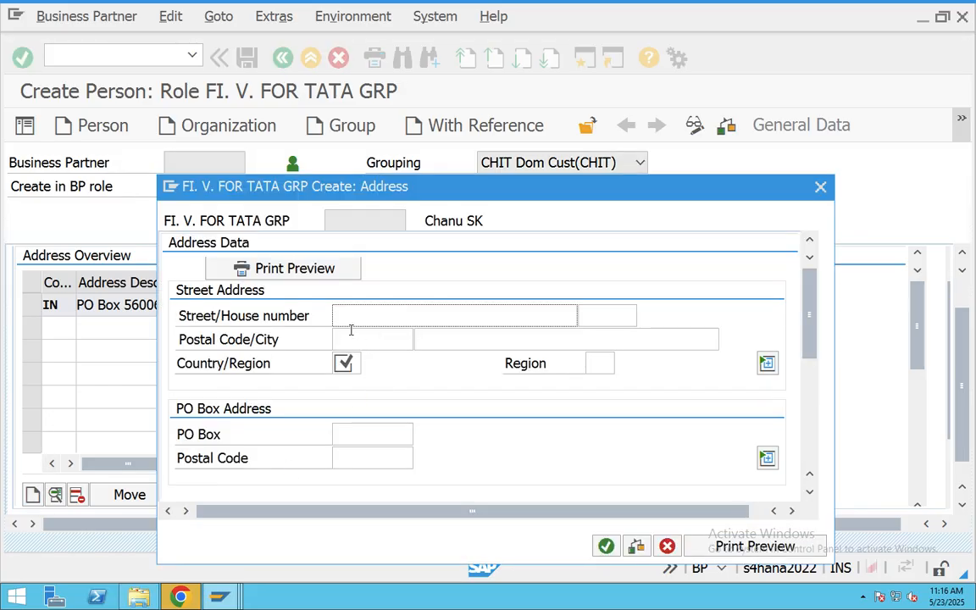
type("Bangalore")
left_click(610, 319)
type("45/54")
left_click(343, 339)
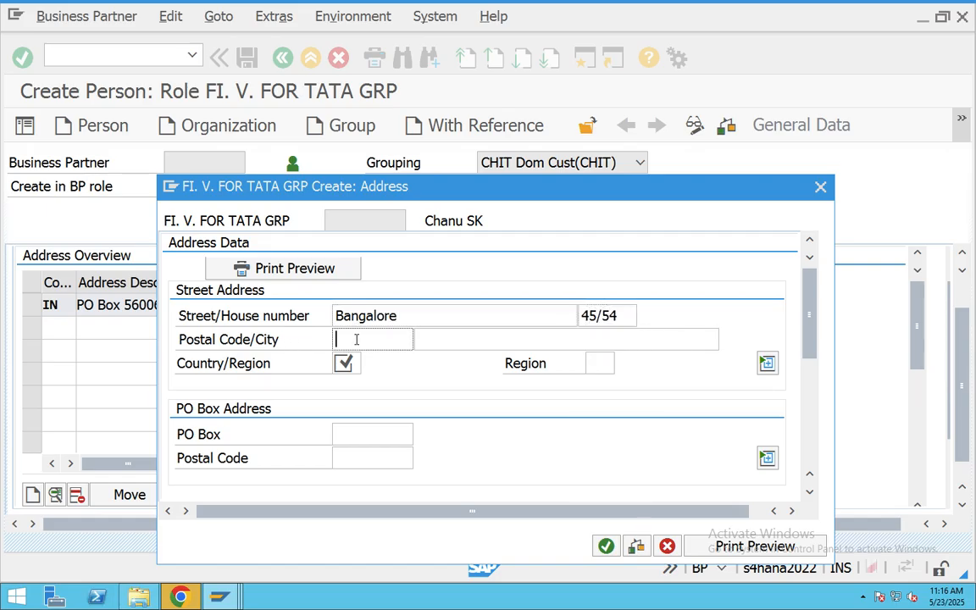
type("560064")
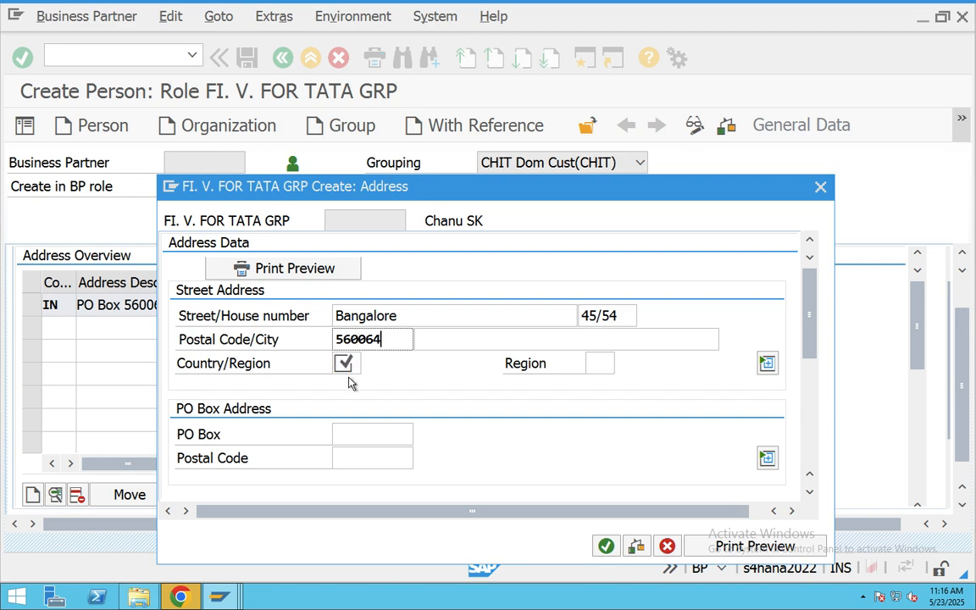
- Set the second address's country to IN and region to 01 Andhra Pradesh, and fill in the city
left_click(346, 366)
type("IN")
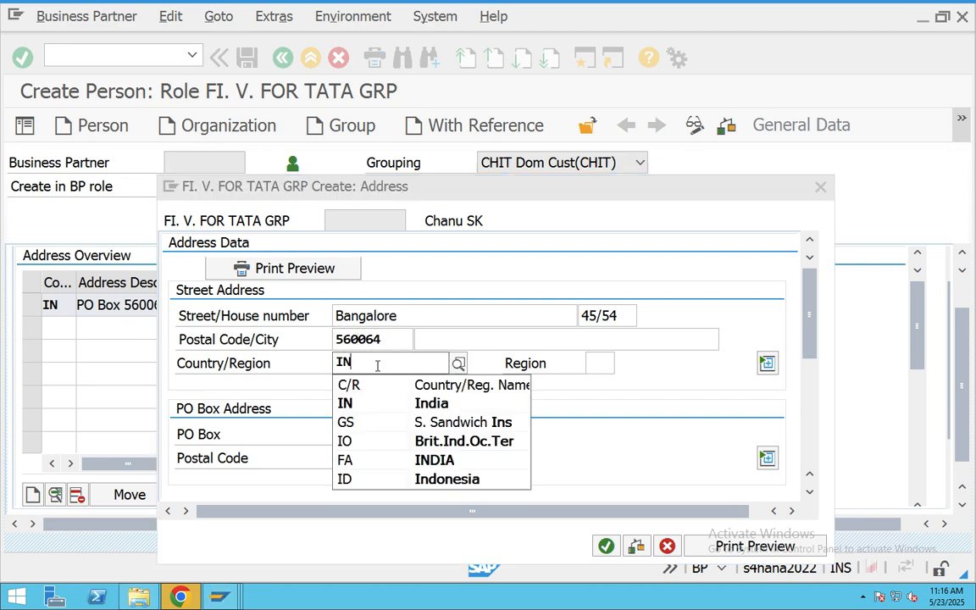
left_click(598, 363)
left_click(624, 362)
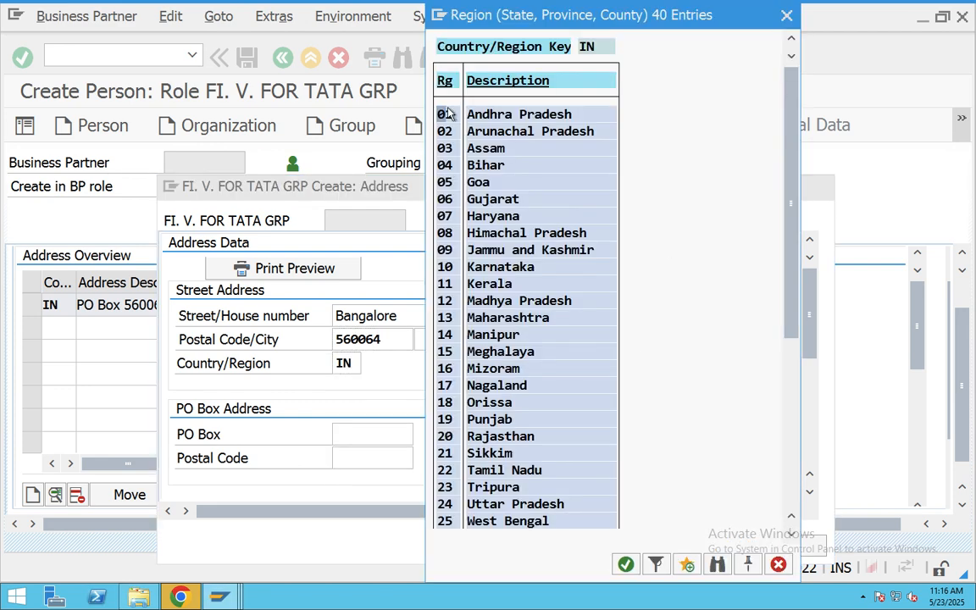
double_click(439, 110)
left_click(509, 339)
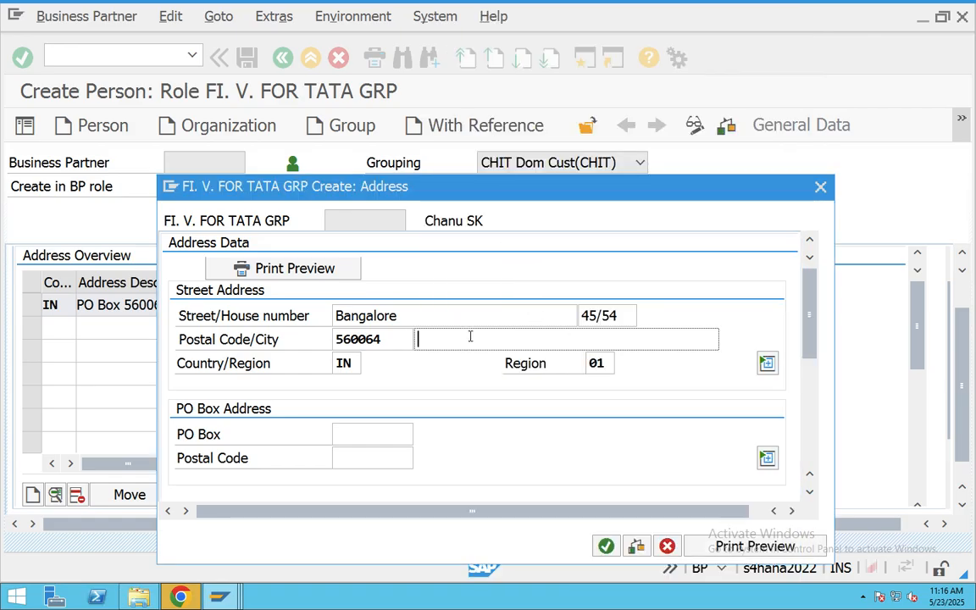
type("Ban")
left_click(447, 360)
- Copy the second address's postal code into its PO Box and Postal Code fields and accept the new address
double_click(359, 339)
key("ctrl+c")
left_click(339, 432)
key("ctrl+v")
left_click(348, 457)
key("ctrl+v")
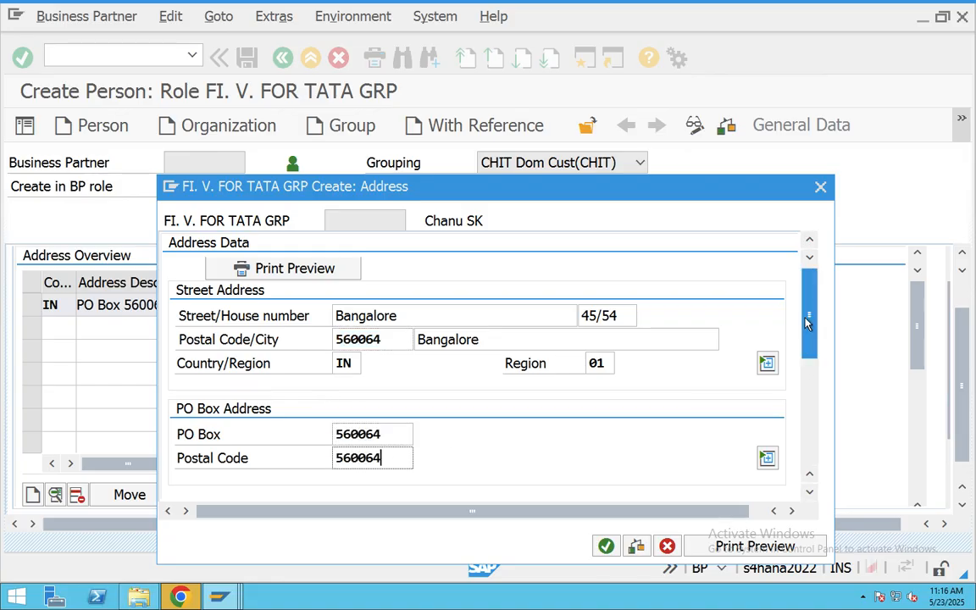
scroll(805, 327, "down", 5)
scroll(805, 405, "down", 3)
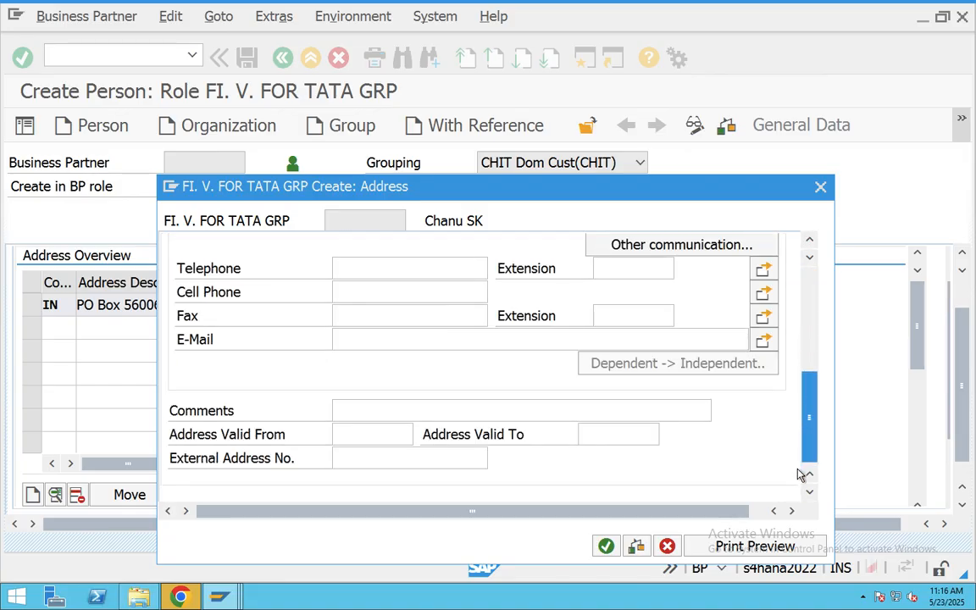
left_click(606, 546)
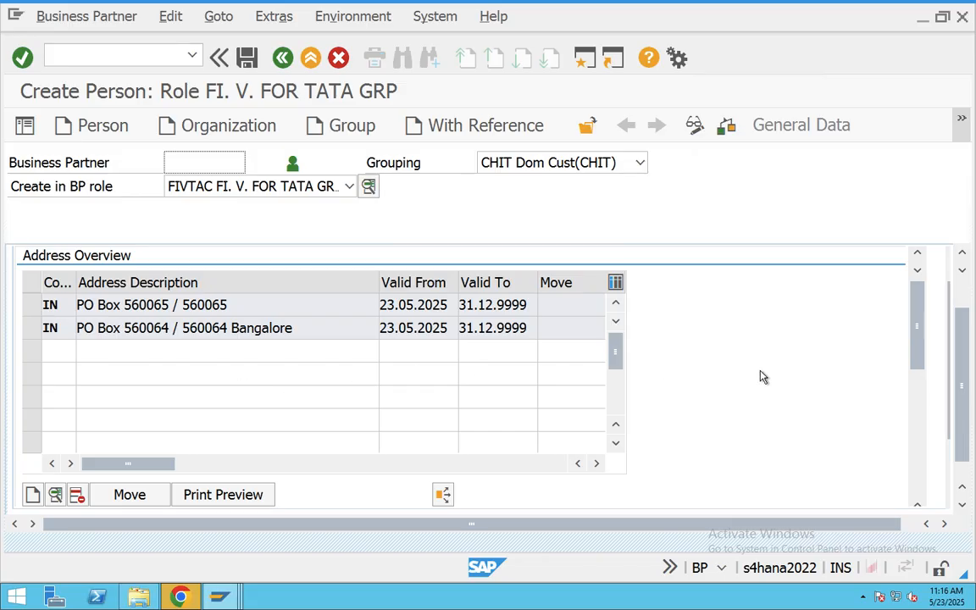
- In the Identification data, set the marital status to 1 Single and the nationality to IN
left_click_drag(961, 360, 960, 397)
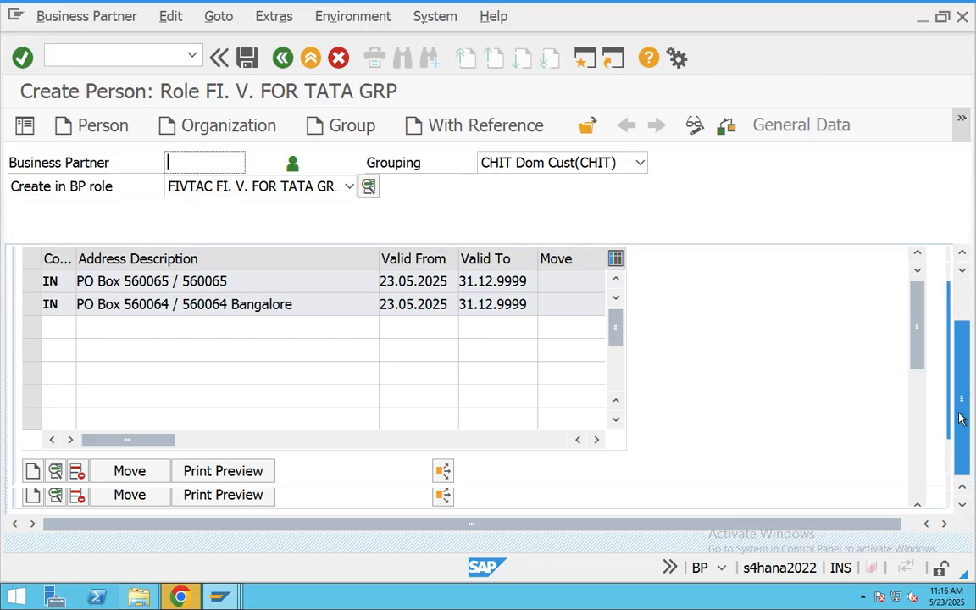
left_click_drag(917, 326, 916, 299)
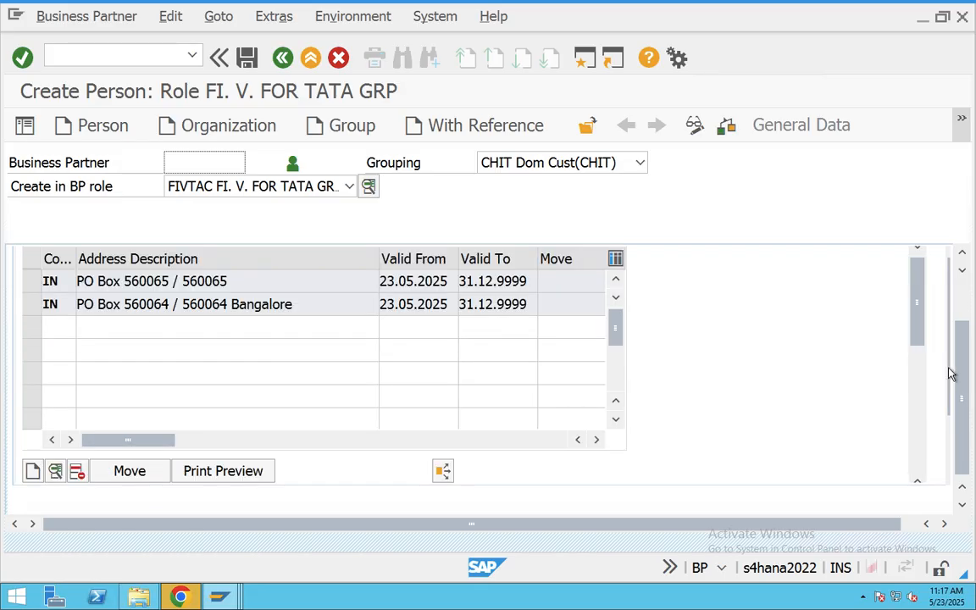
left_click_drag(961, 407, 964, 328)
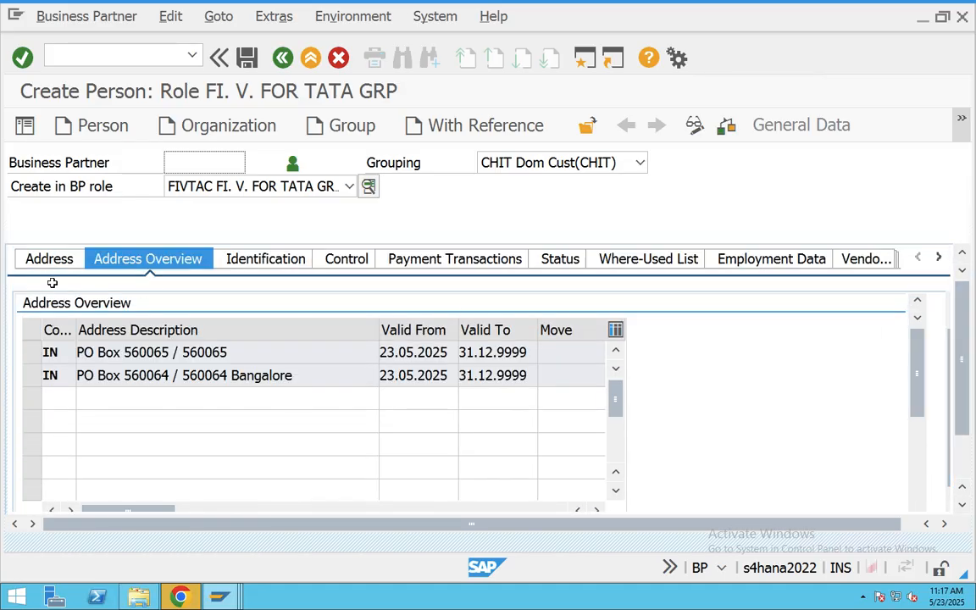
left_click(282, 257)
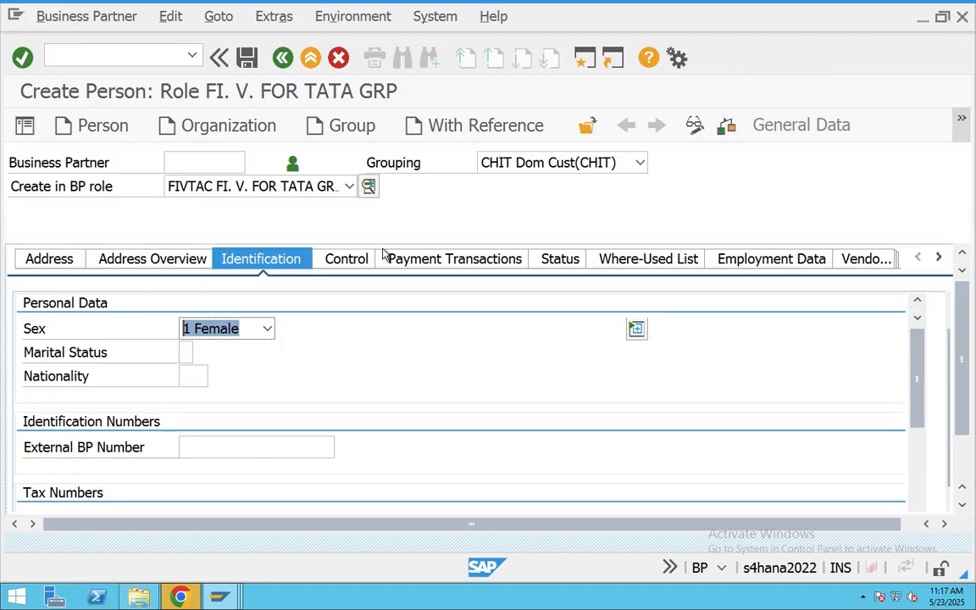
left_click(185, 352)
left_click(201, 352)
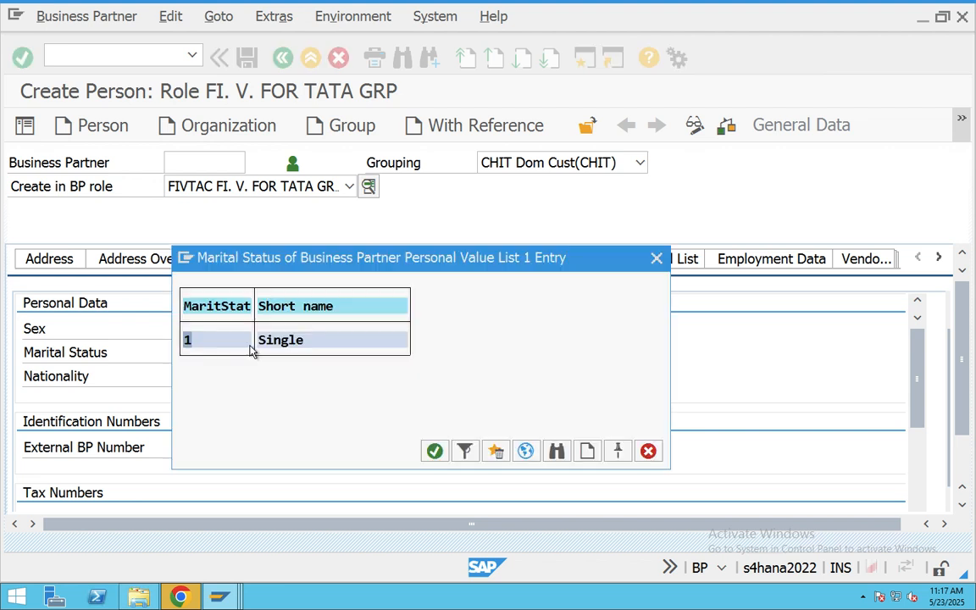
double_click(282, 342)
left_click(190, 376)
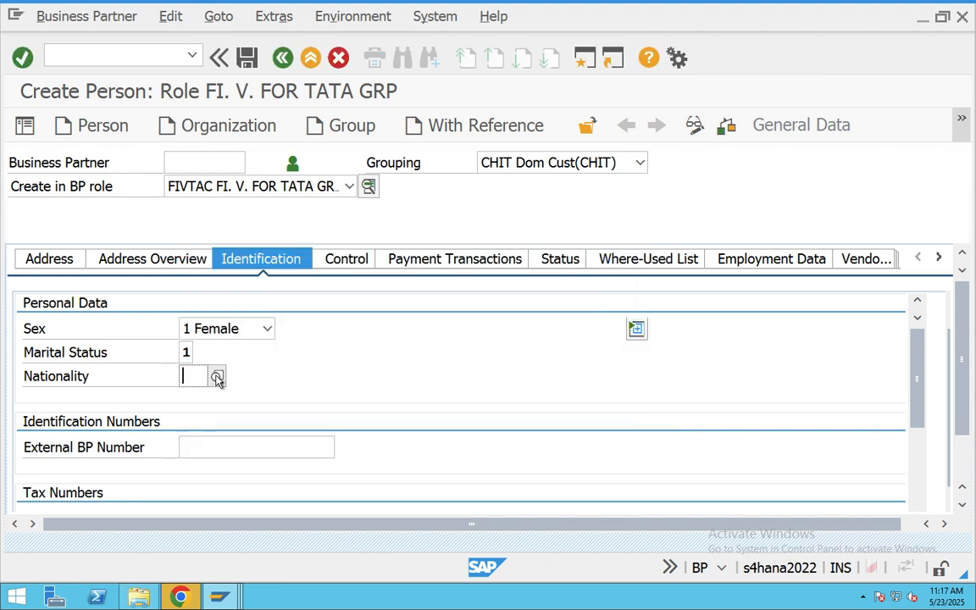
type("IN")
left_click(206, 414)
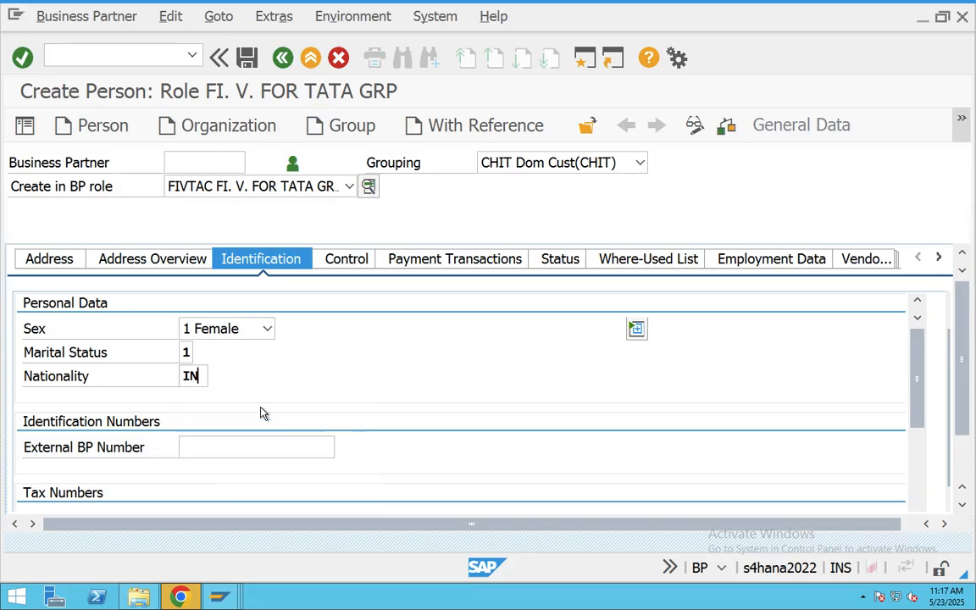
- Set the BP type to 9001 Manager in the control parameters and accept the field selection adjustment
left_click(355, 266)
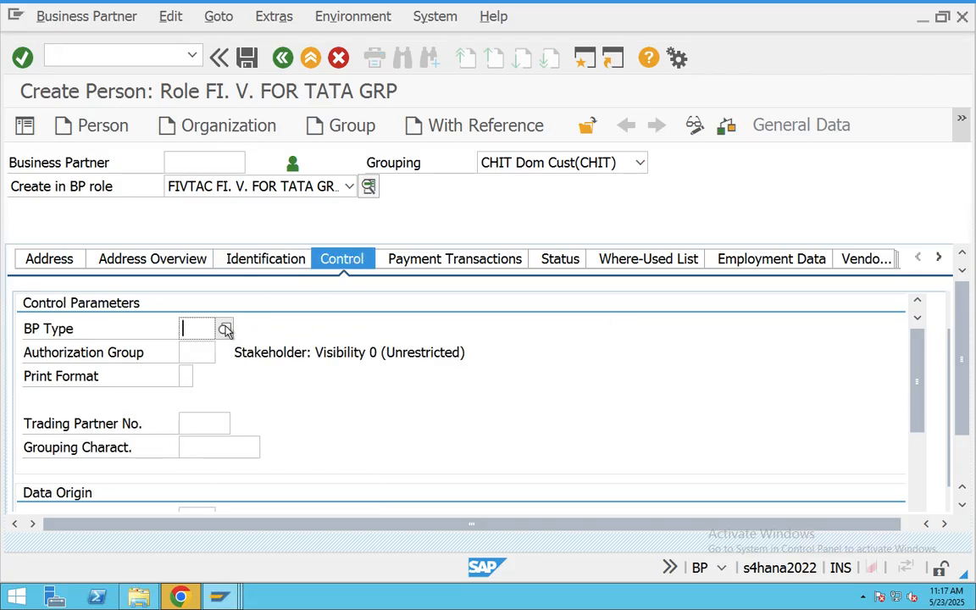
left_click(225, 330)
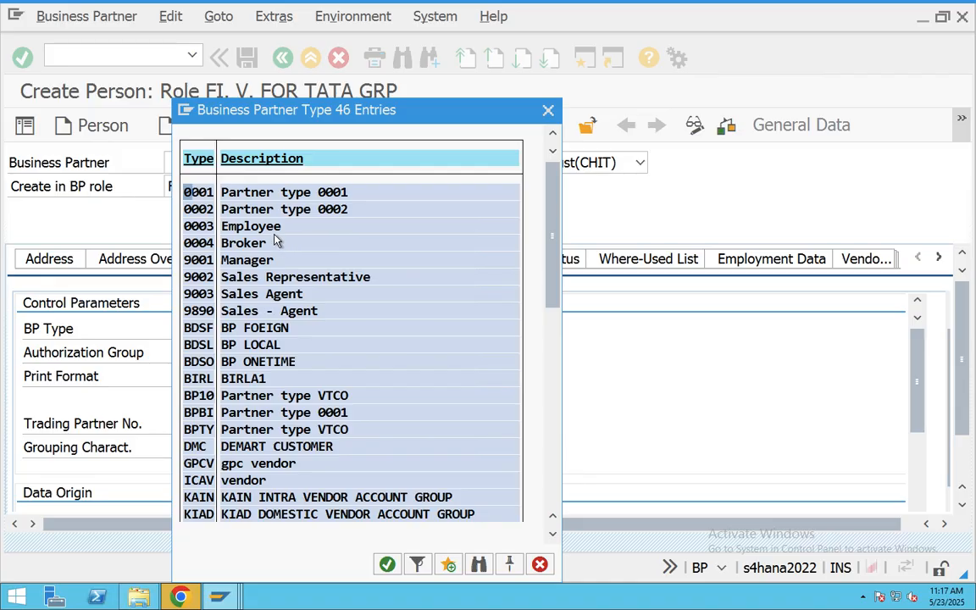
double_click(255, 260)
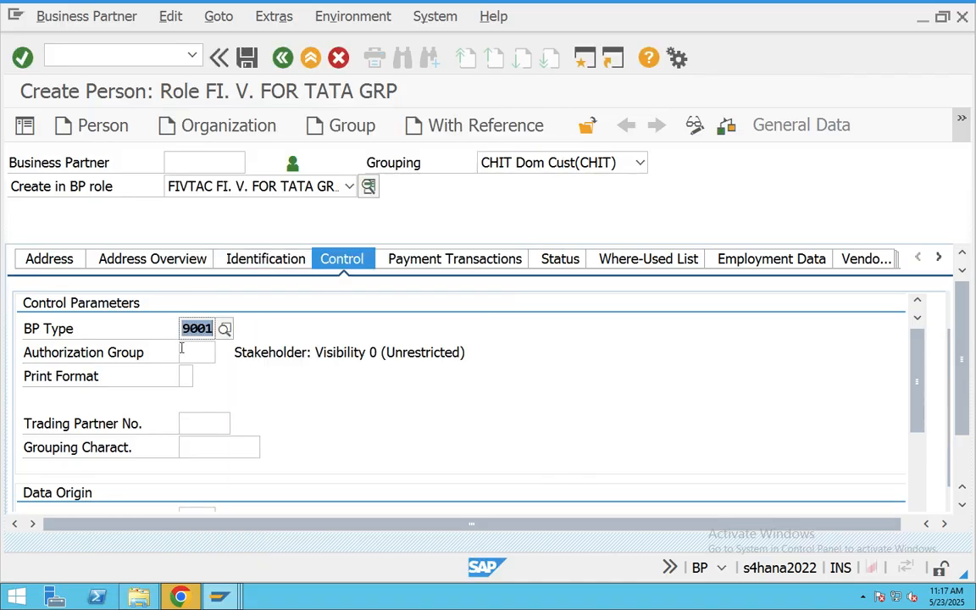
left_click(205, 350)
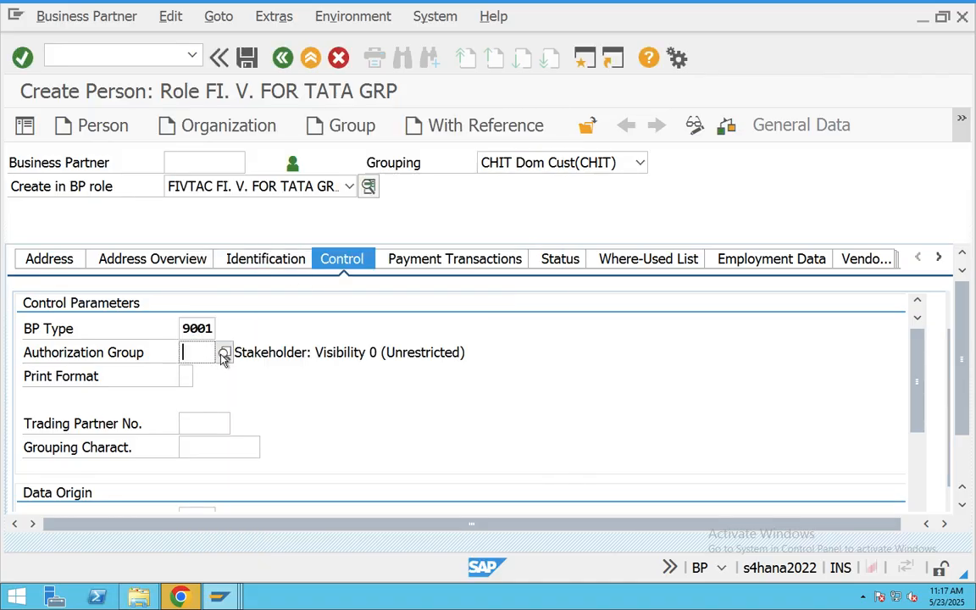
left_click(434, 261)
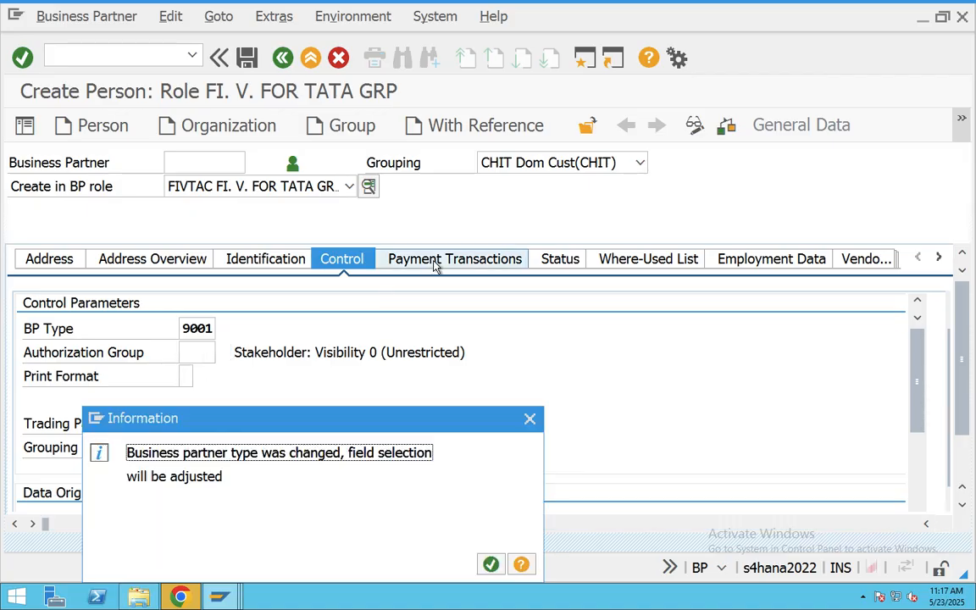
left_click(492, 564)
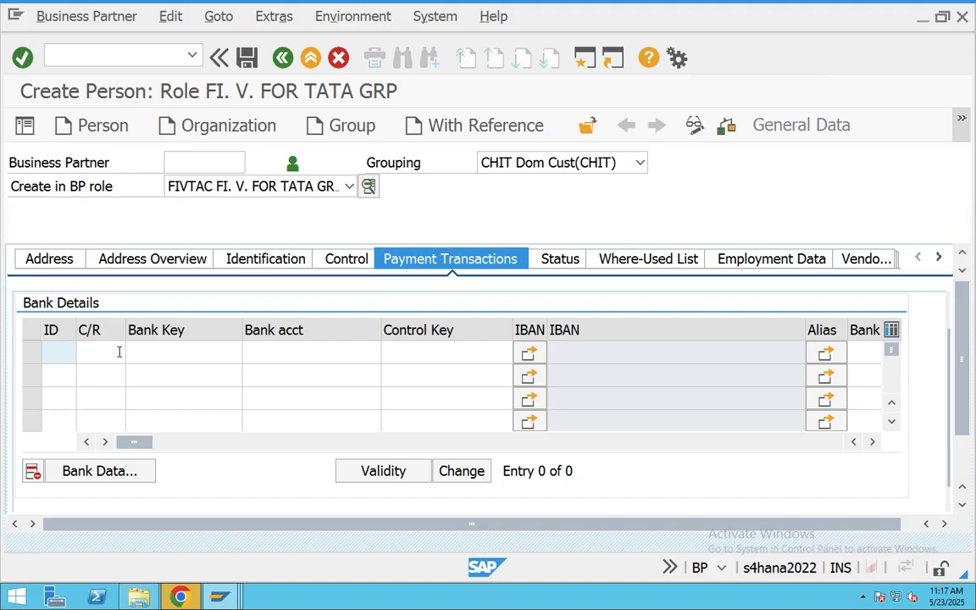
- Add a bank details row with country IN and bank key 4343, and fill in the bank account number
left_click(120, 352)
left_click(103, 377)
left_click(169, 352)
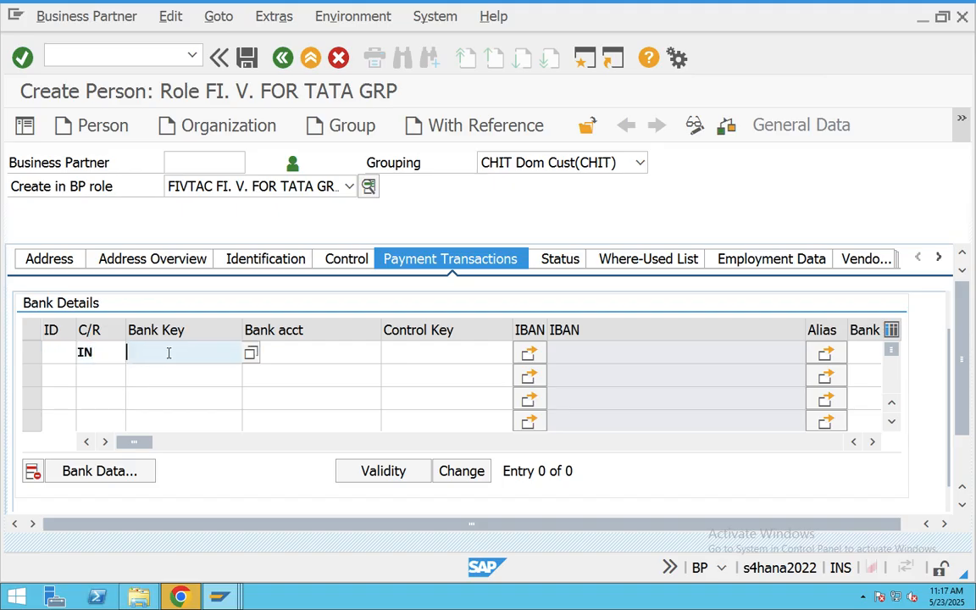
left_click(180, 370)
left_click(298, 356)
left_click(282, 371)
type("eer")
key("BackSpace")
key("BackSpace")
key("BackSpace")
type("544")
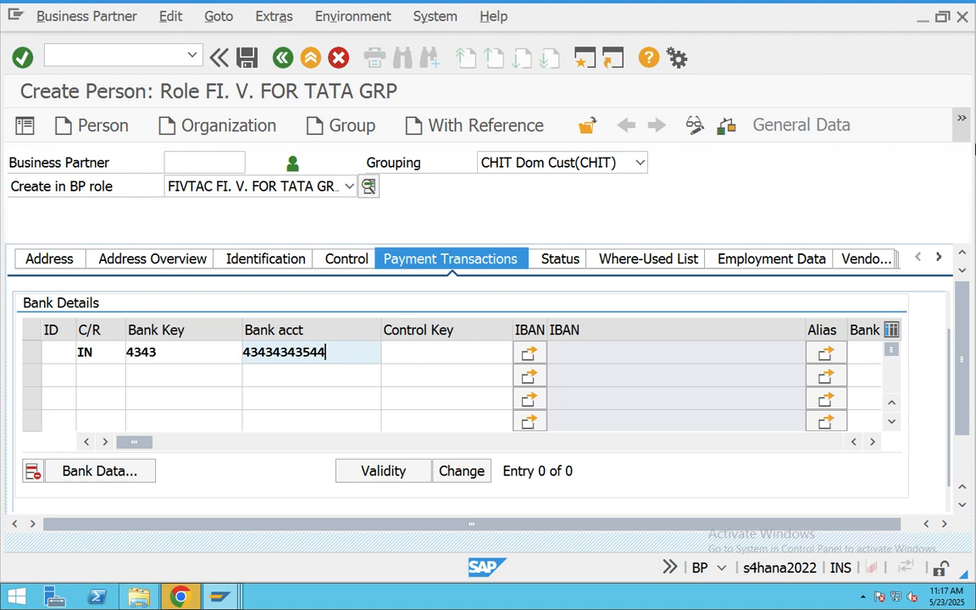
- Switch to the company code data and assign company code CHIT to the business partner
left_click(961, 118)
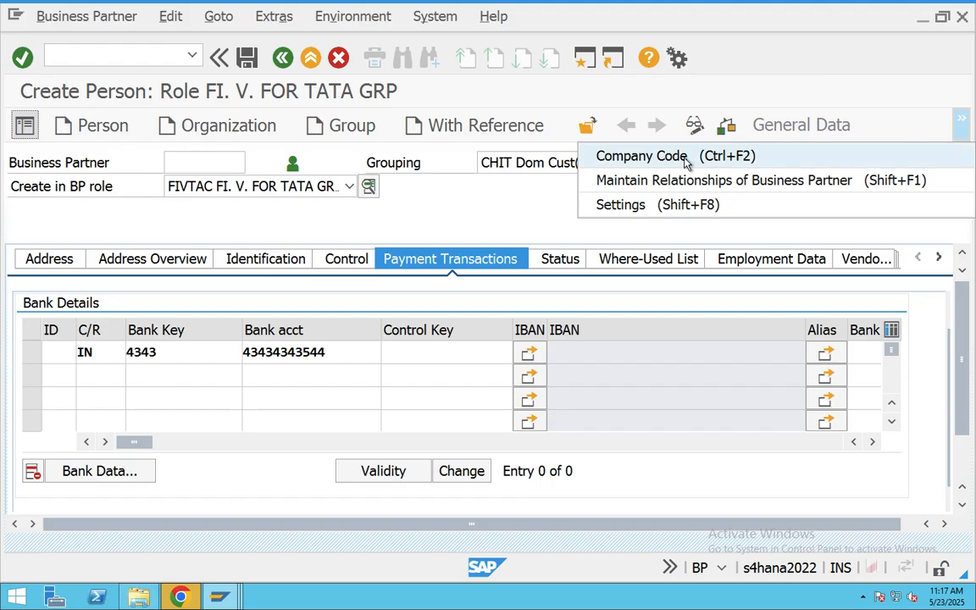
left_click(606, 151)
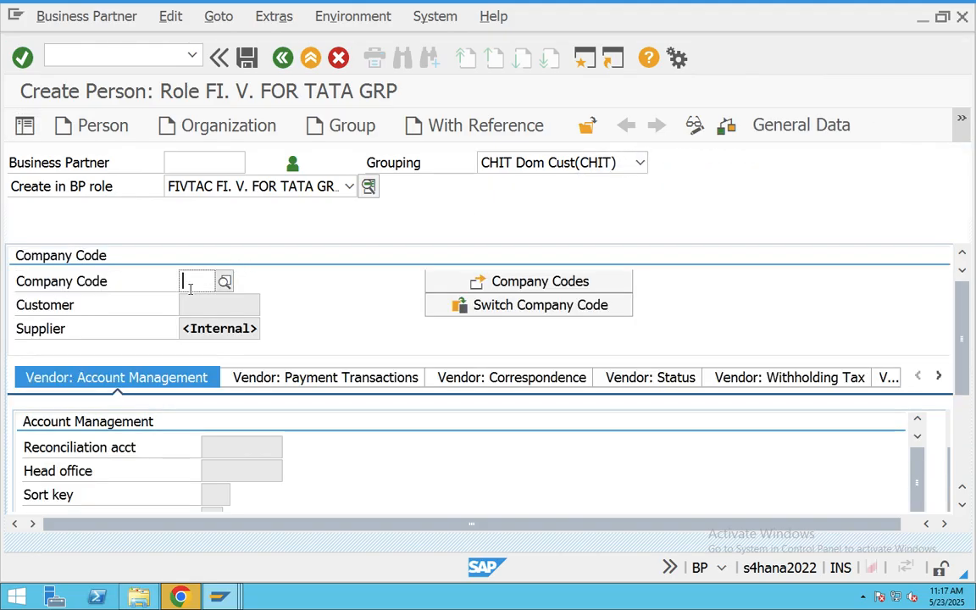
type("VIZZ")
key("BackSpace")
key("BackSpace")
key("BackSpace")
key("BackSpace")
type("CHIT")
key("Return")
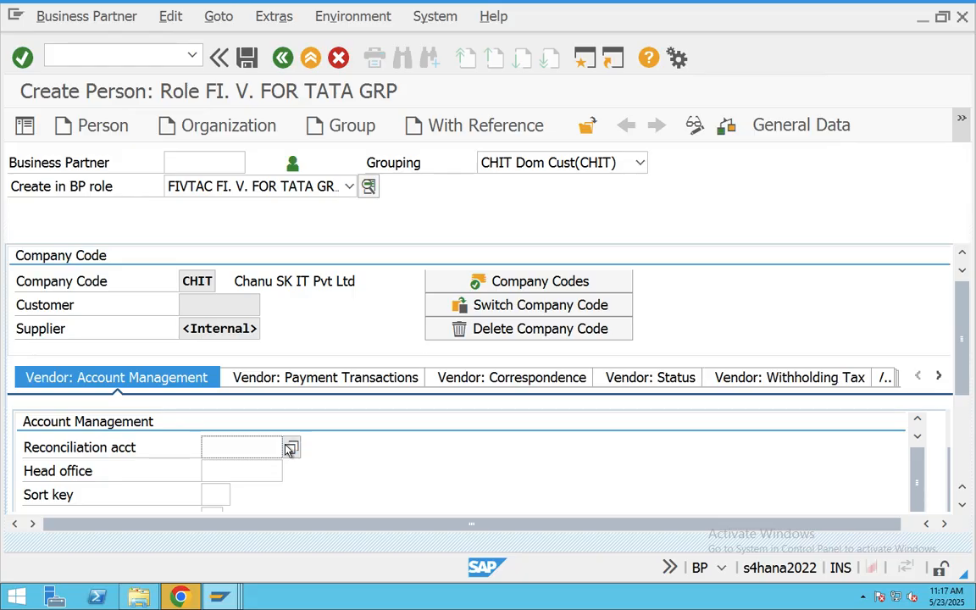
- In the vendor account management data, set the reconciliation account to 100503 and the sort key to 012 Vendor number
left_click(291, 446)
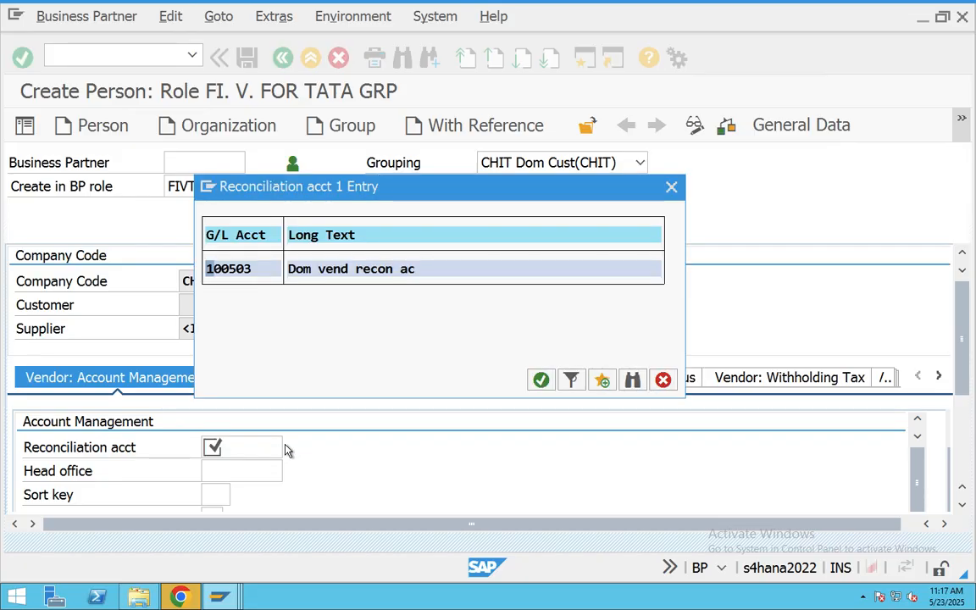
double_click(222, 268)
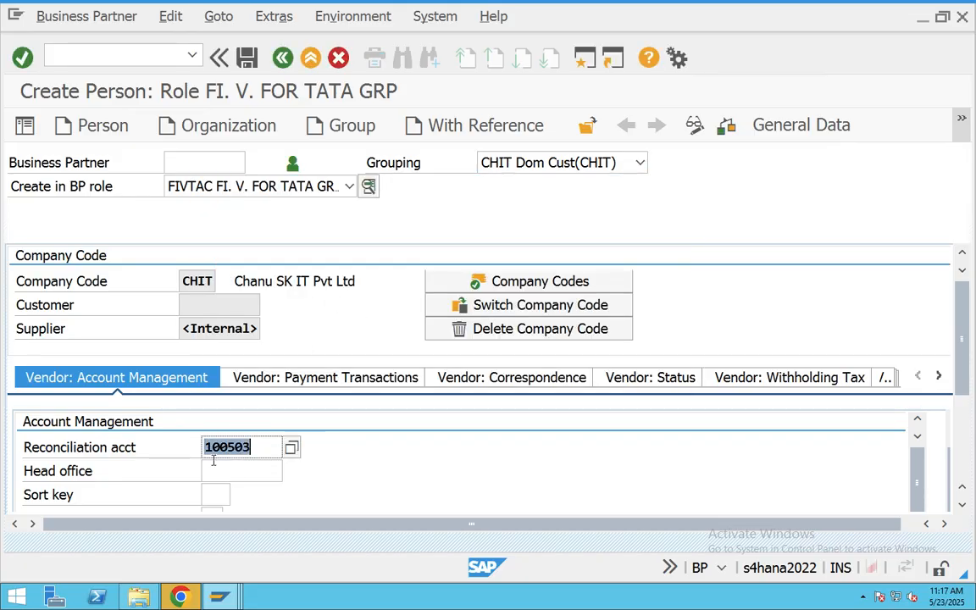
scroll(315, 404, "down", 1)
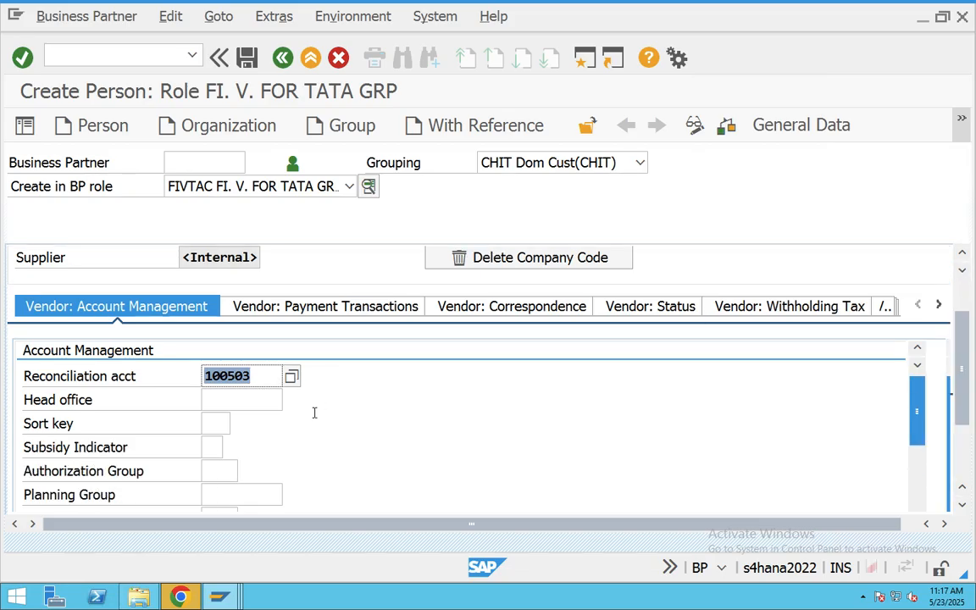
left_click(214, 424)
left_click(240, 424)
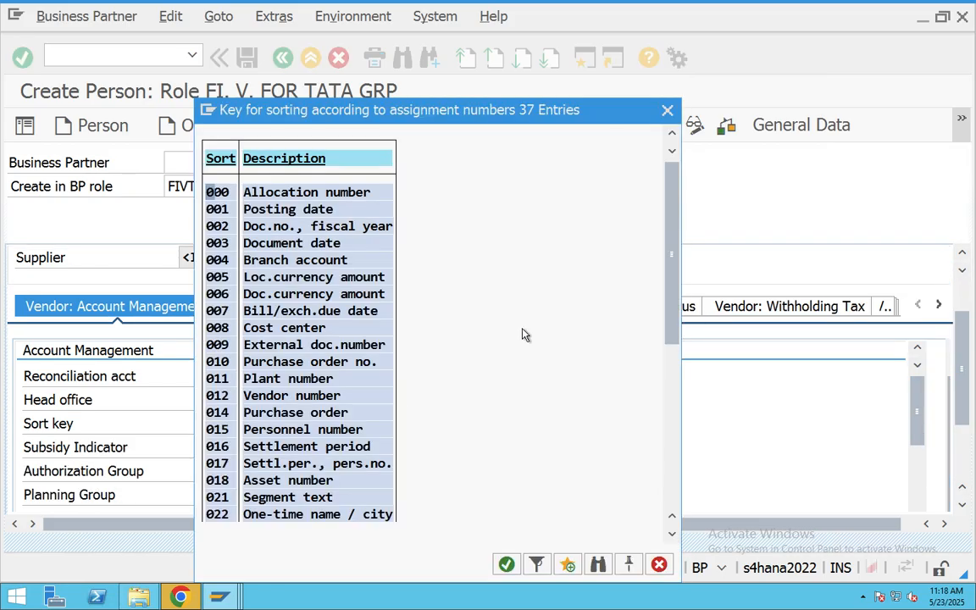
double_click(245, 395)
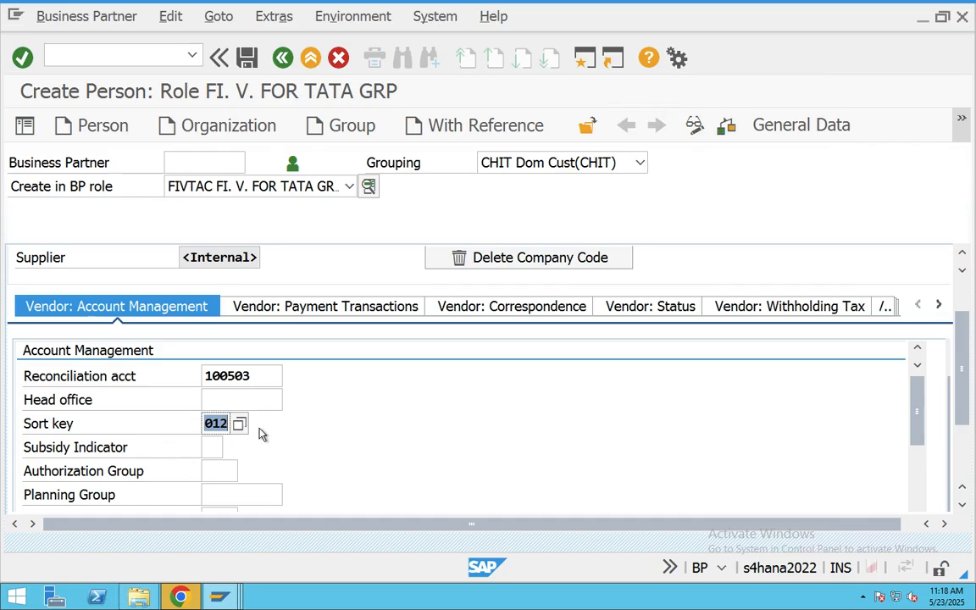
- In the vendor payment transactions data, set the terms of payment to 0001
left_click(357, 310)
left_click(244, 376)
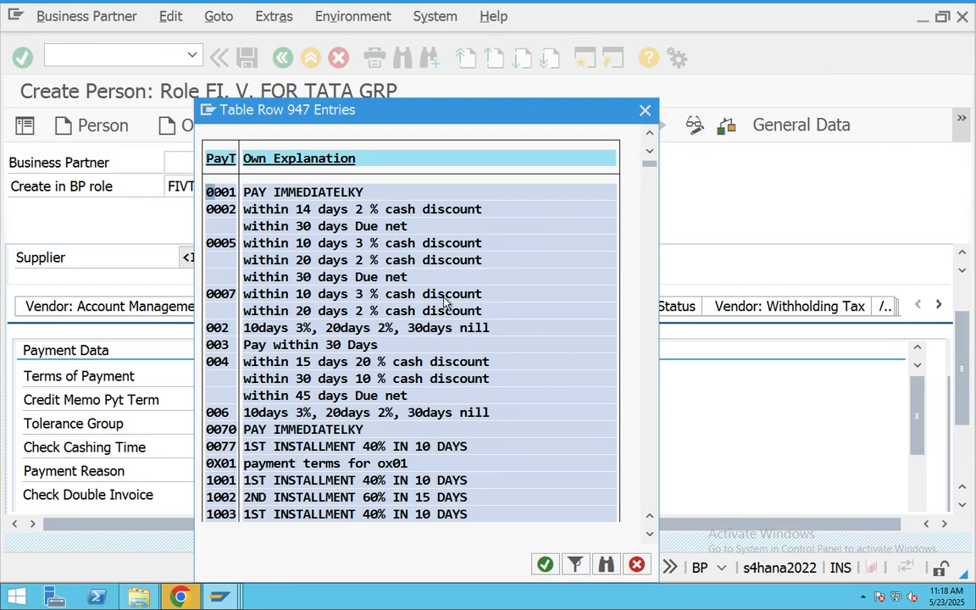
left_click(285, 192)
double_click(254, 192)
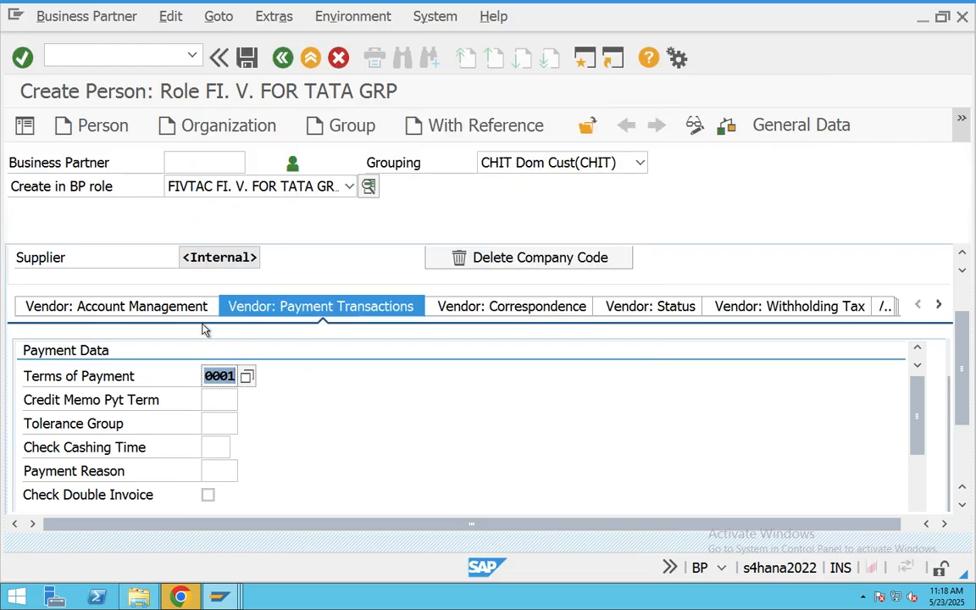
- Check the supplier and business partner number fields, and save the new business partner
scroll(286, 348, "up", 2)
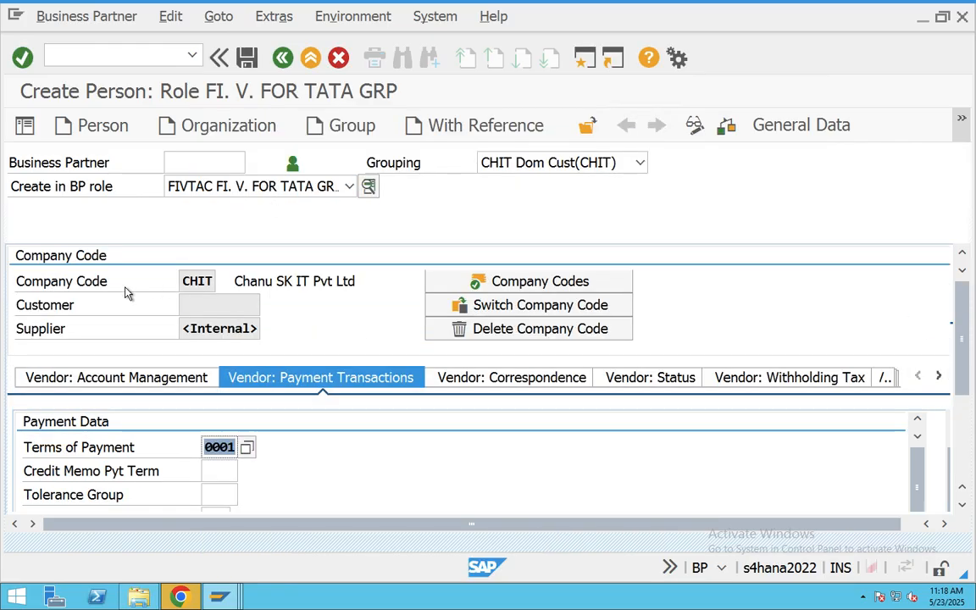
left_click_drag(181, 331, 255, 329)
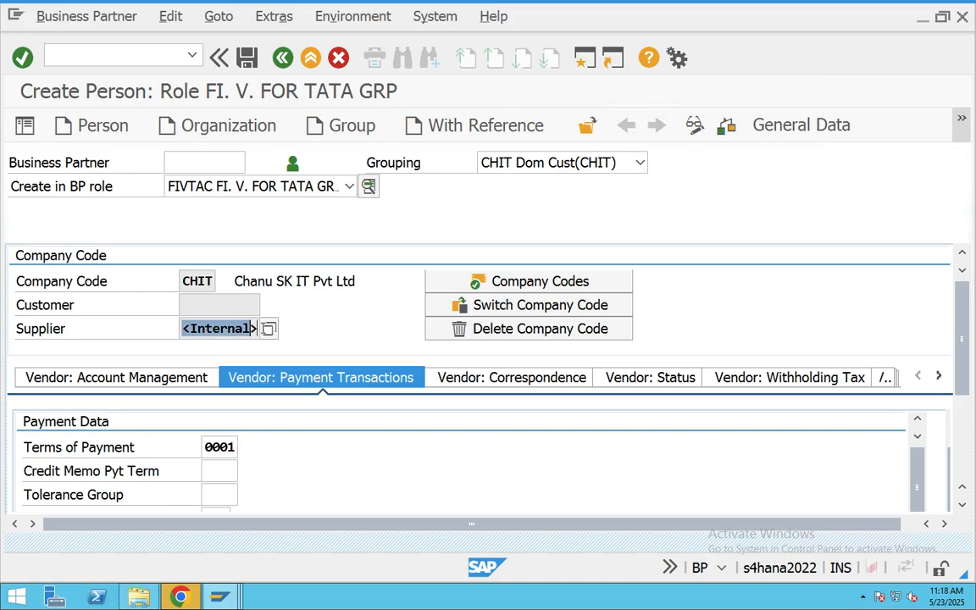
left_click(188, 162)
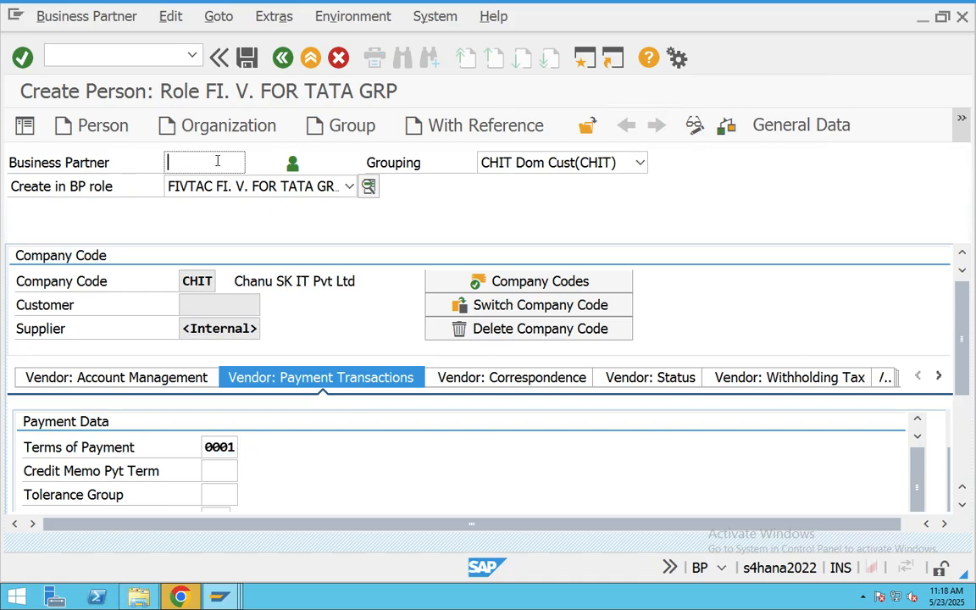
left_click(252, 61)
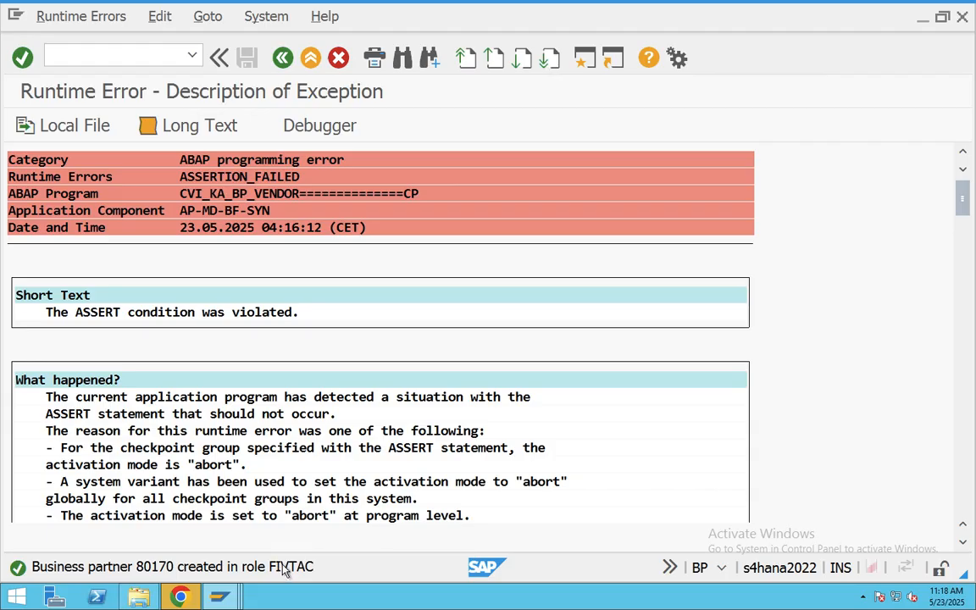
- Examine the runtime error description, including its error analysis, source code extract and active calls, and leave it
scroll(316, 458, "down", 2)
scroll(316, 457, "down", 3)
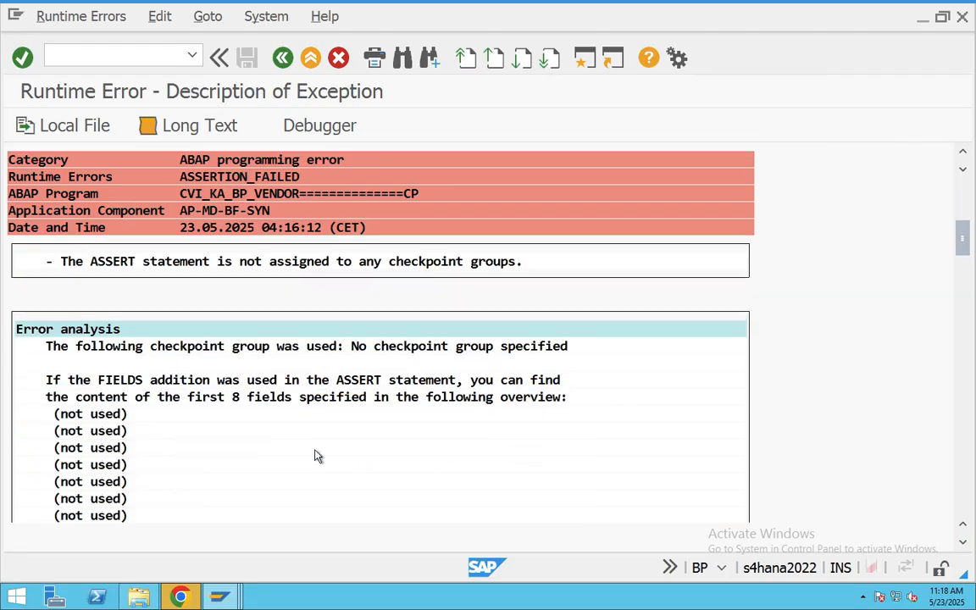
scroll(316, 457, "down", 4)
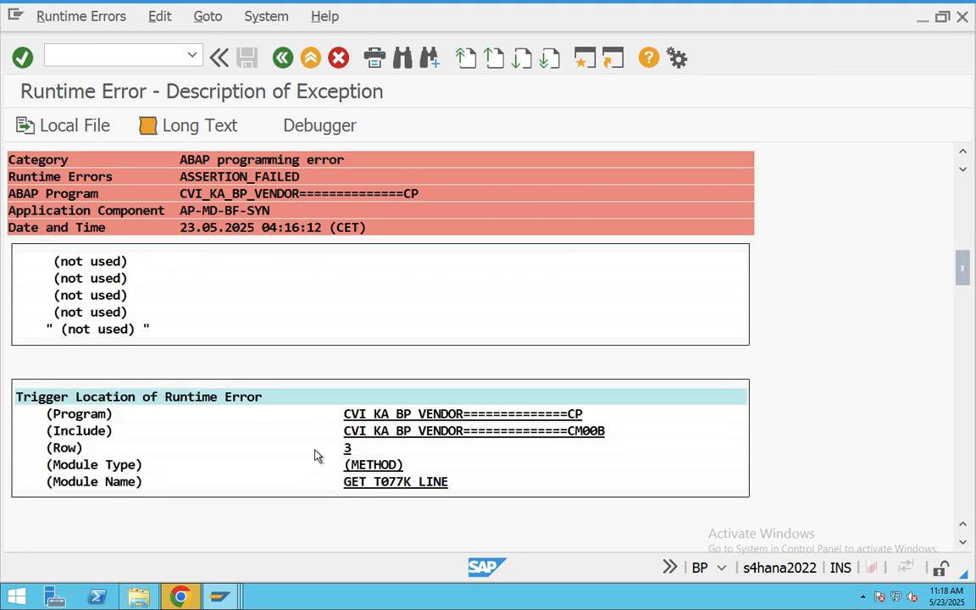
scroll(314, 455, "down", 2)
scroll(314, 454, "down", 4)
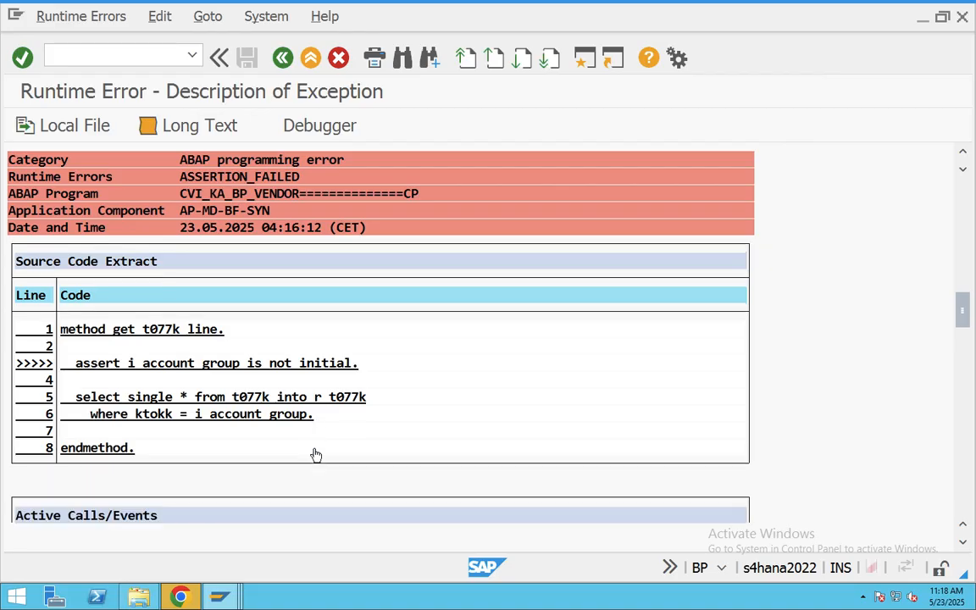
scroll(315, 456, "down", 5)
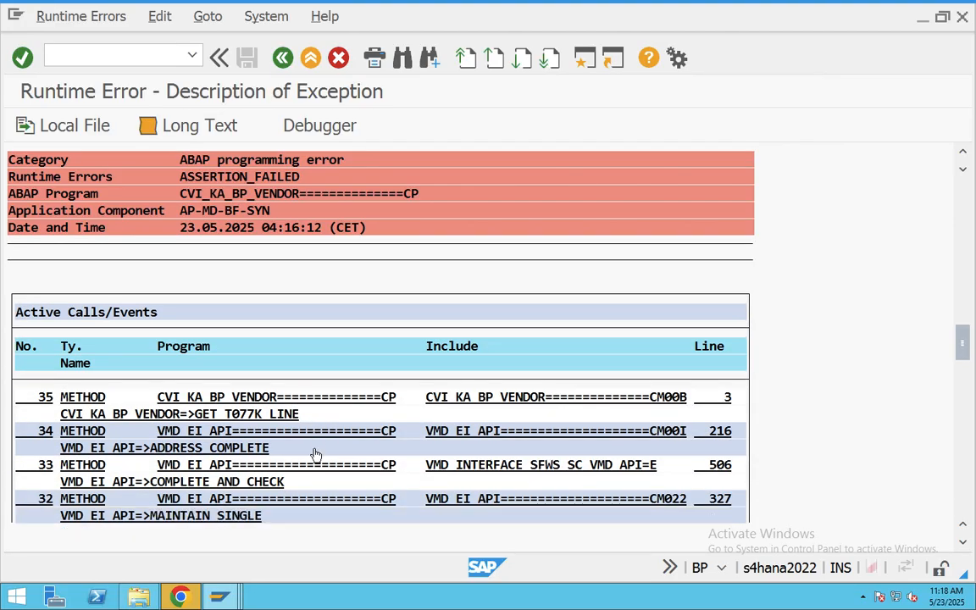
scroll(314, 456, "down", 4)
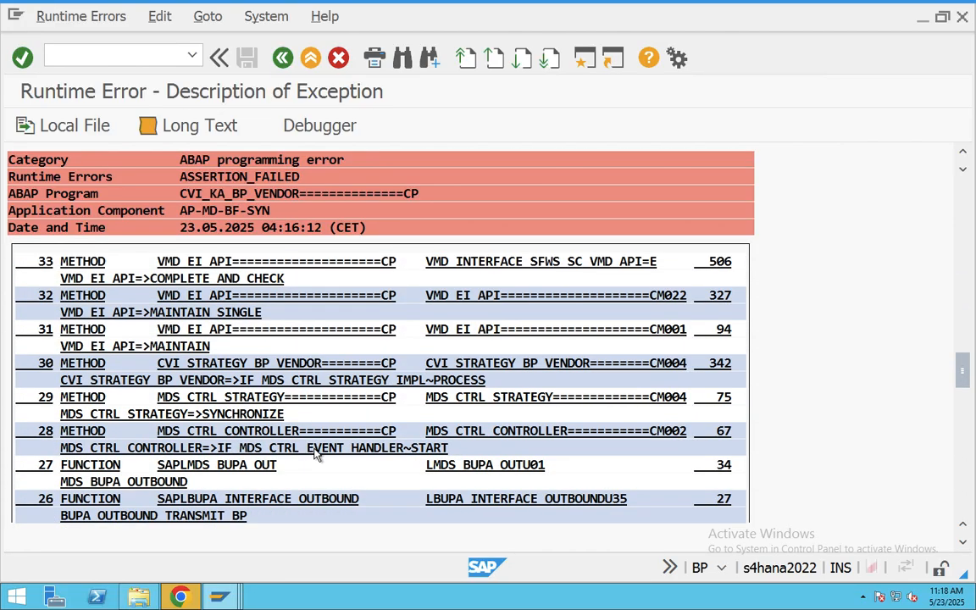
scroll(314, 455, "down", 7)
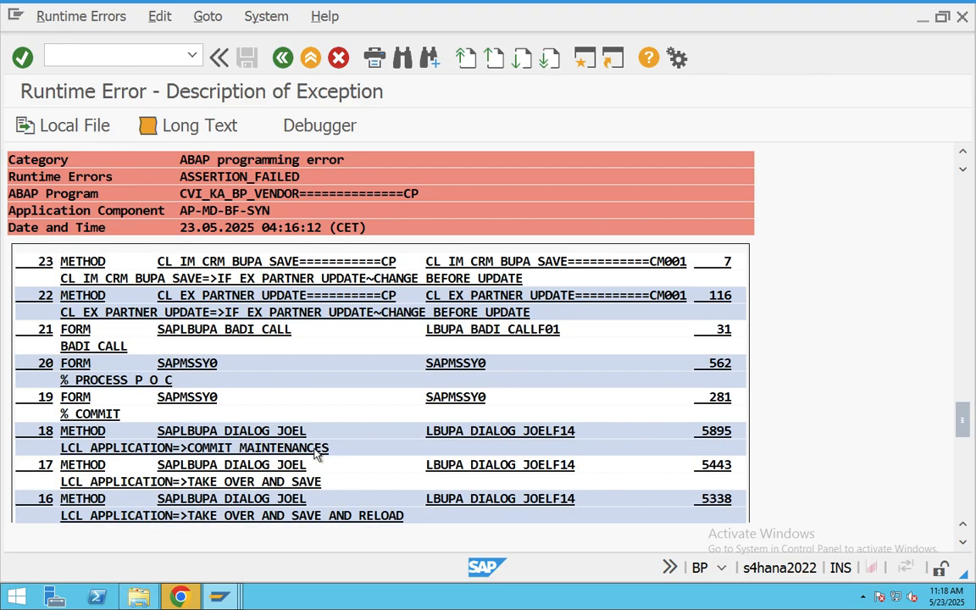
scroll(314, 456, "down", 7)
scroll(314, 455, "down", 4)
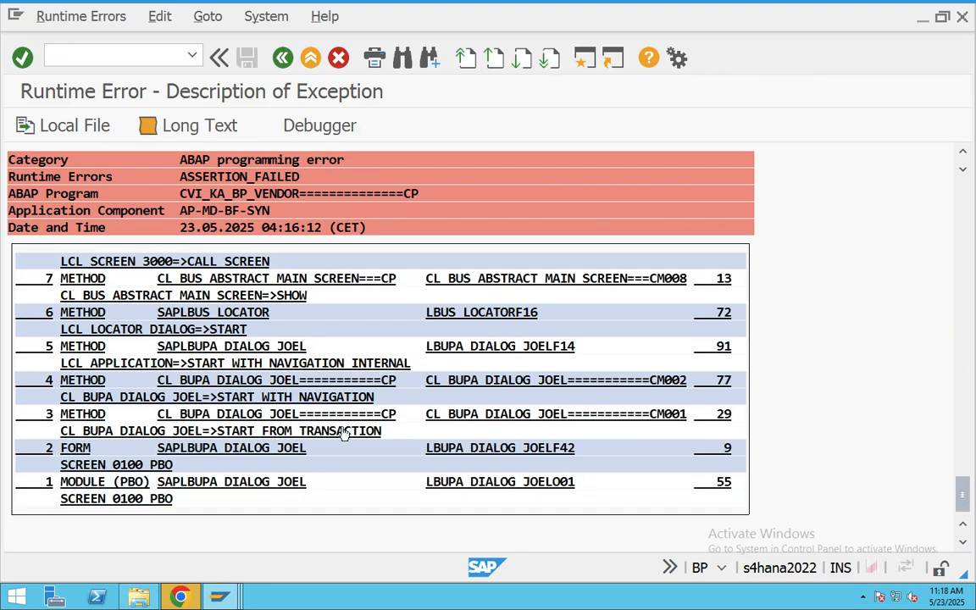
left_click(282, 58)
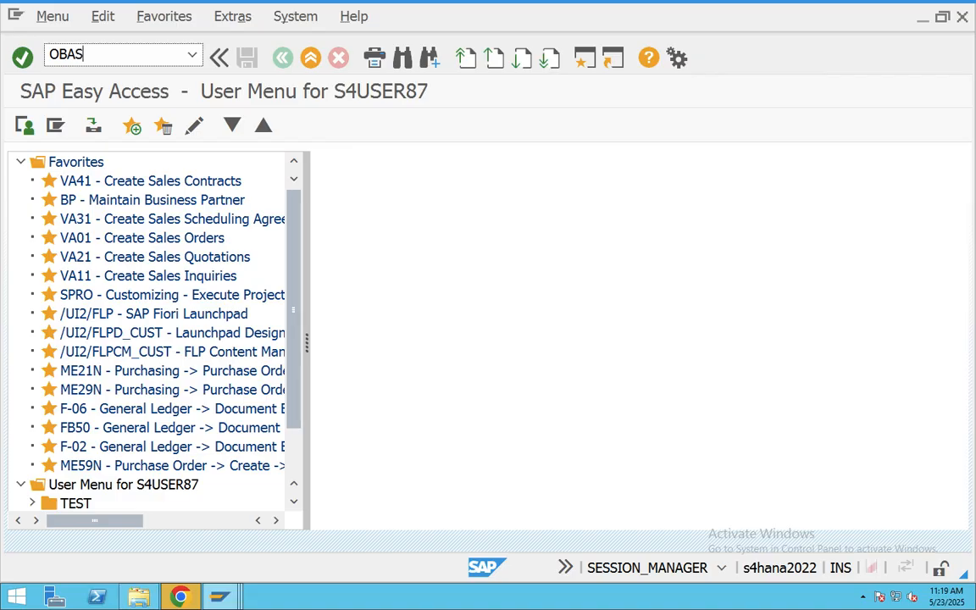
- Open transaction OBAS, locate vendor account group CHIT and clear its number range
key("Return")
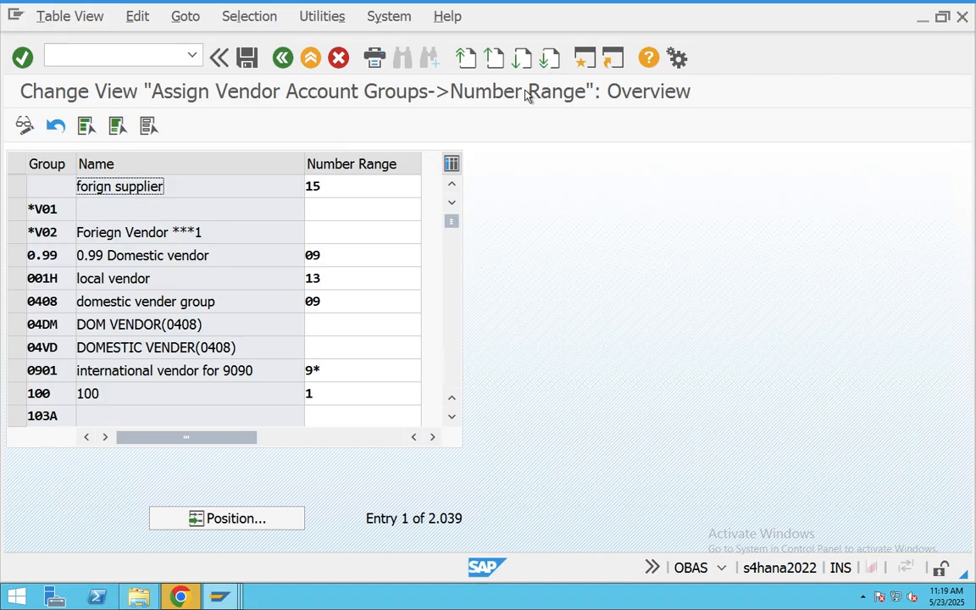
left_click(271, 518)
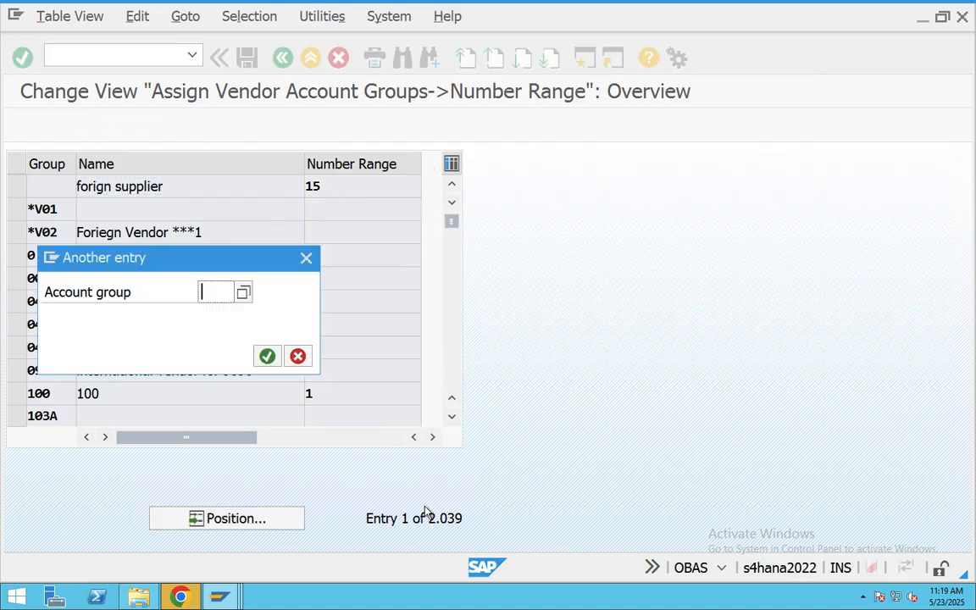
type("CHIT")
key("Return")
left_click_drag(338, 185, 297, 210)
key("BackSpace")
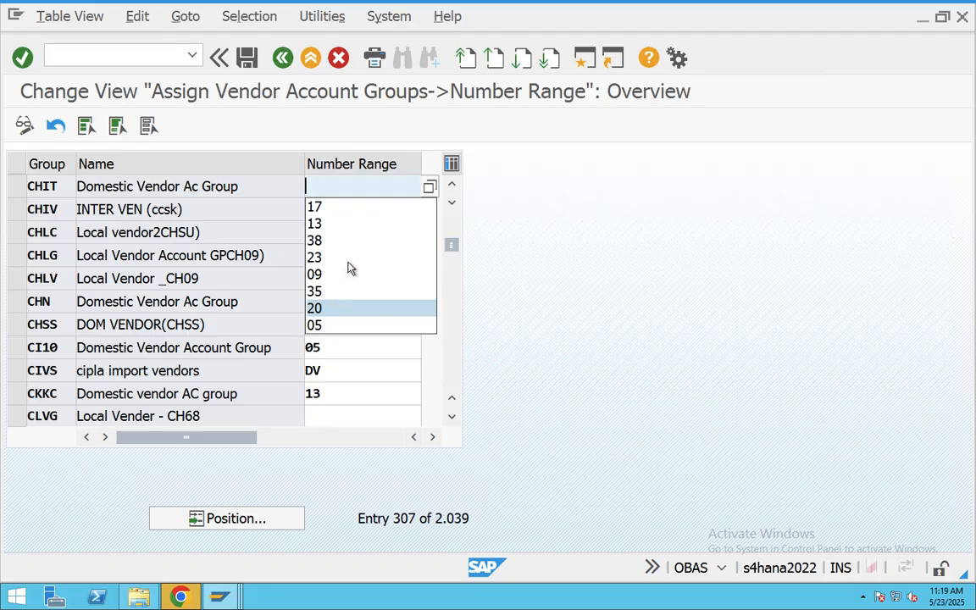
- Open transaction XKN1 in a new session and examine the vendor interval of number range 05
left_click(584, 63)
type("XK")
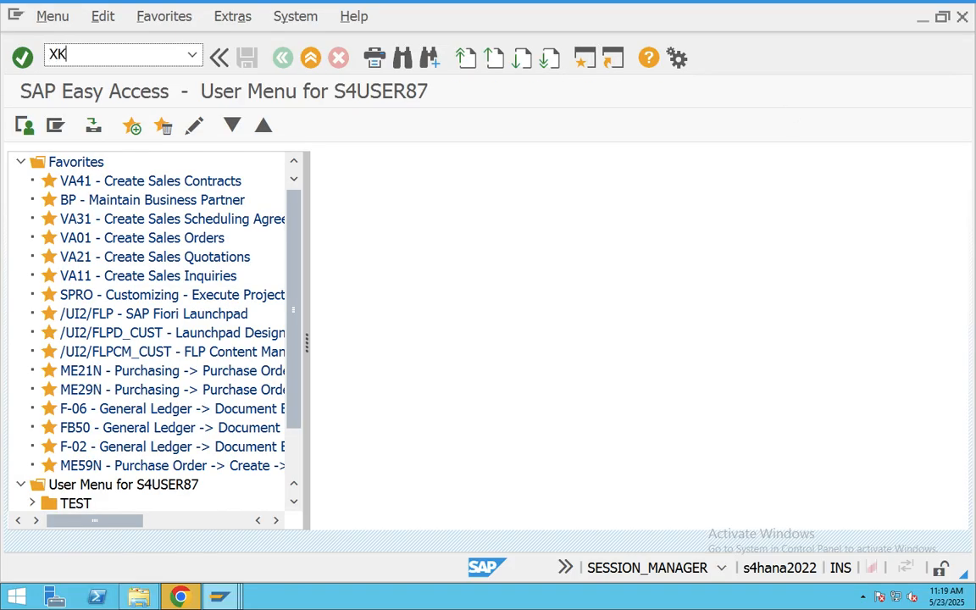
type("N1")
key("Return")
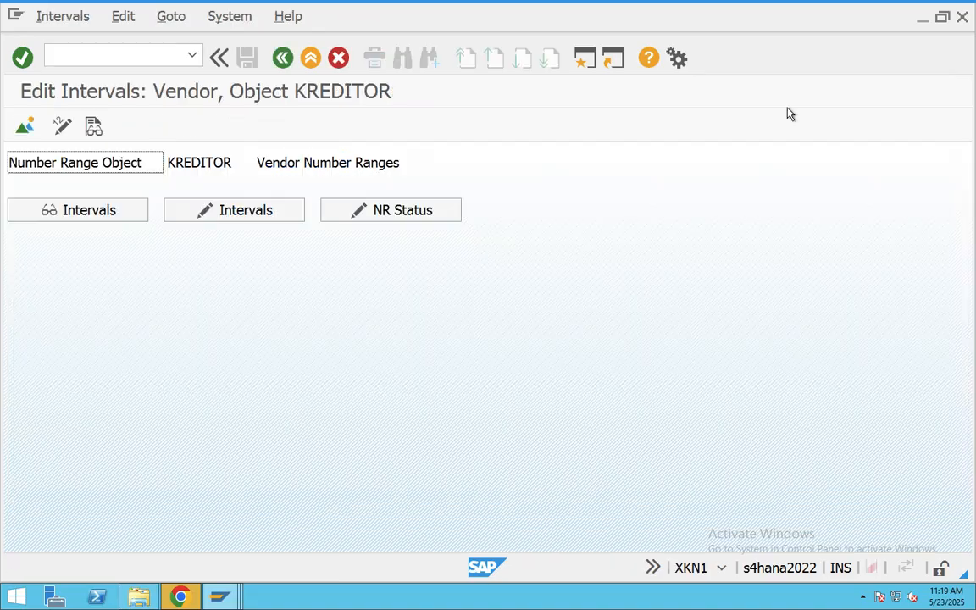
left_click(220, 217)
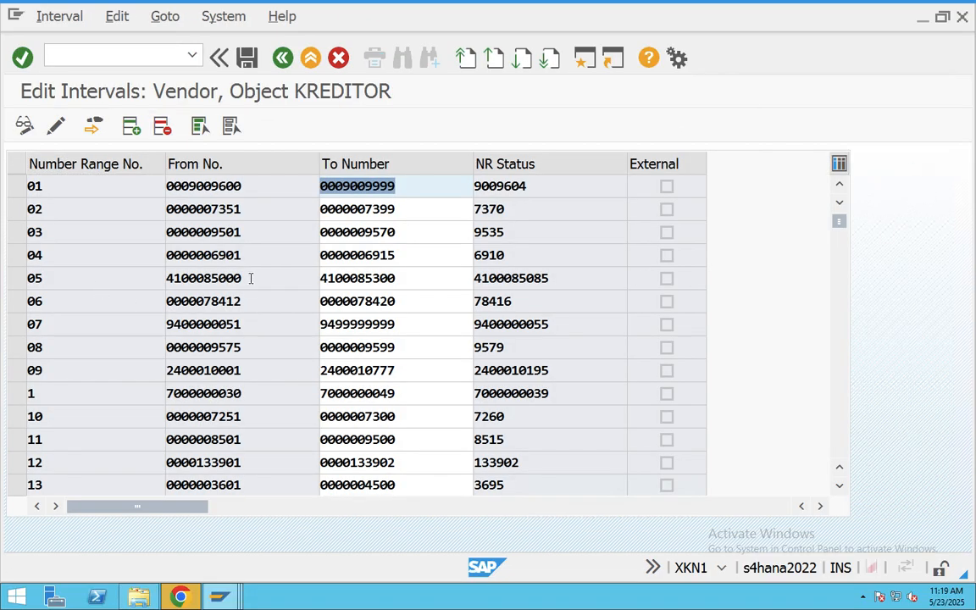
left_click_drag(250, 278, 196, 278)
left_click_drag(387, 278, 124, 274)
left_click(15, 280)
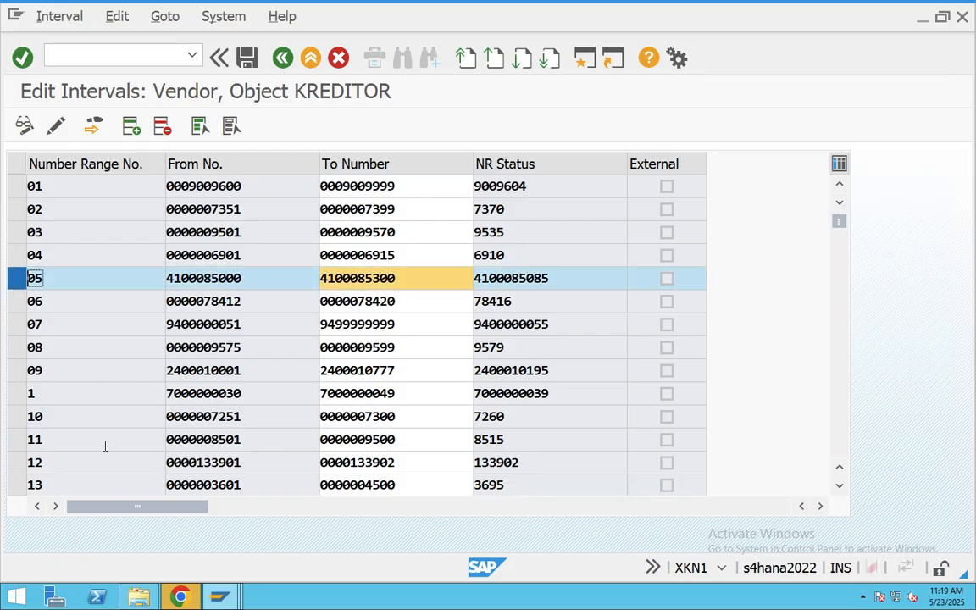
- Return to the OBAS session, assign number range 05 to vendor account group CHIT and save the assignment
left_click(219, 597)
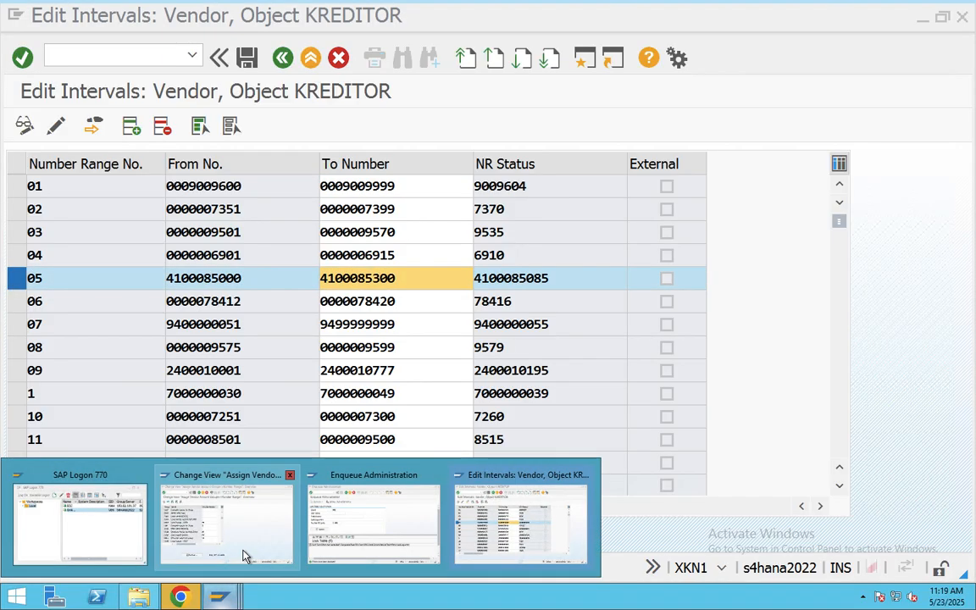
left_click(346, 529)
left_click(219, 597)
left_click(221, 490)
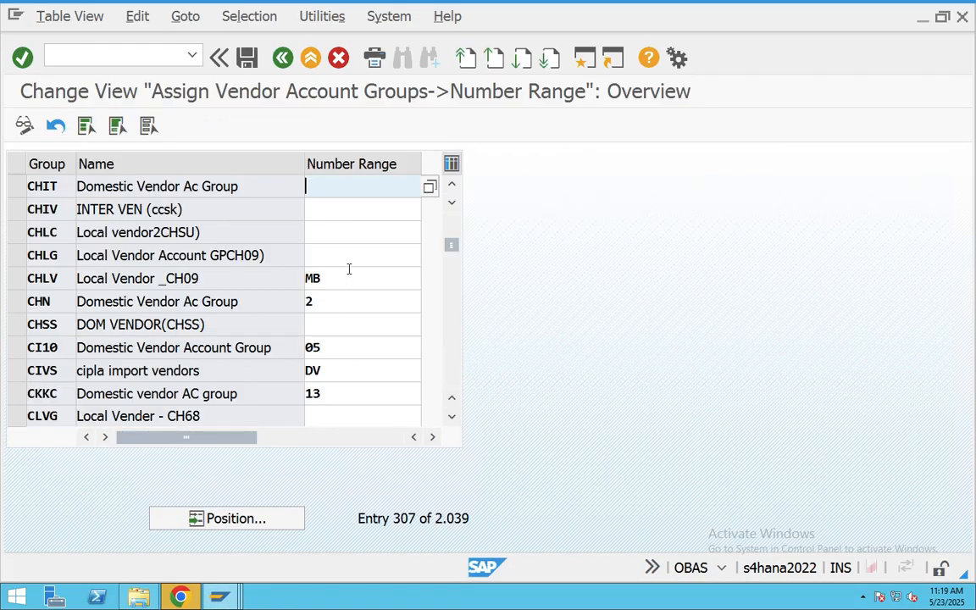
type("05")
left_click(246, 57)
left_click(222, 355)
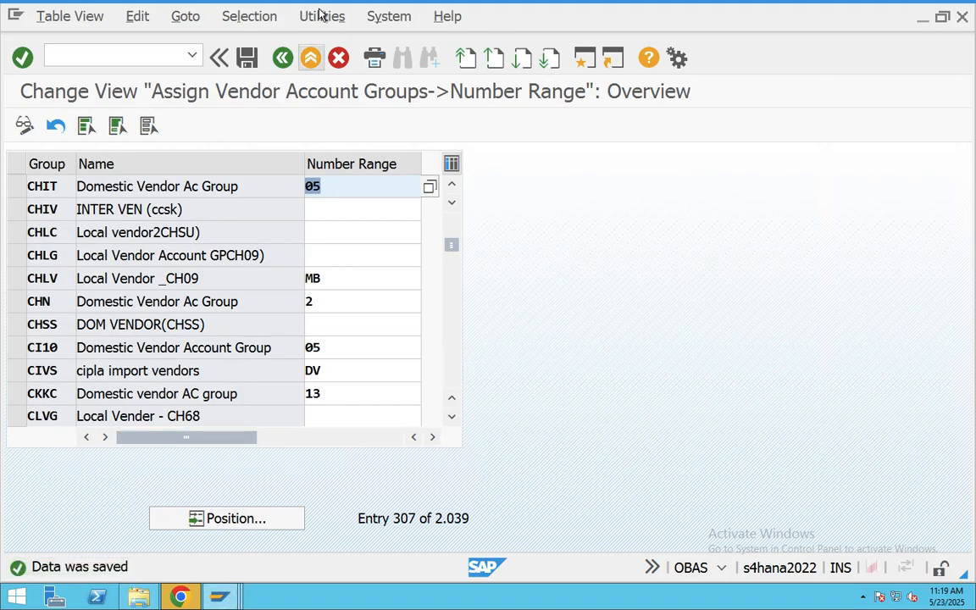
- Leave the number range assignment, open transaction BP and start creating a new person
mouse_move(323, 4)
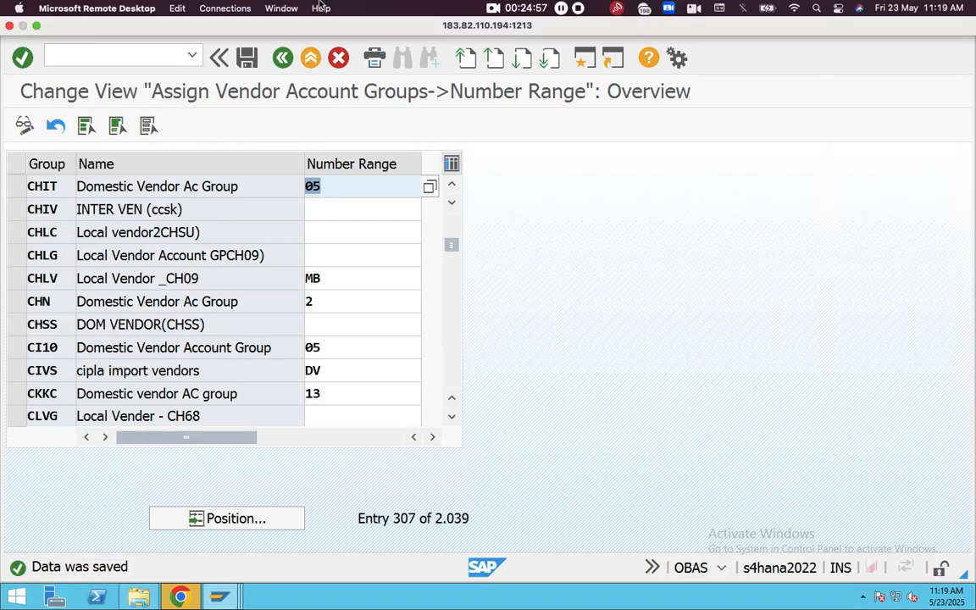
mouse_move(218, 597)
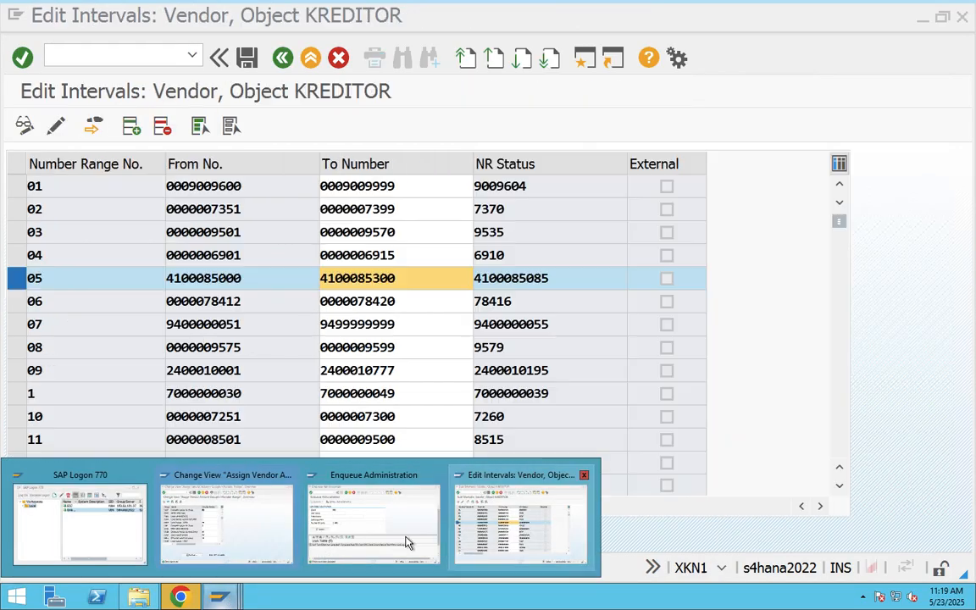
left_click(254, 525)
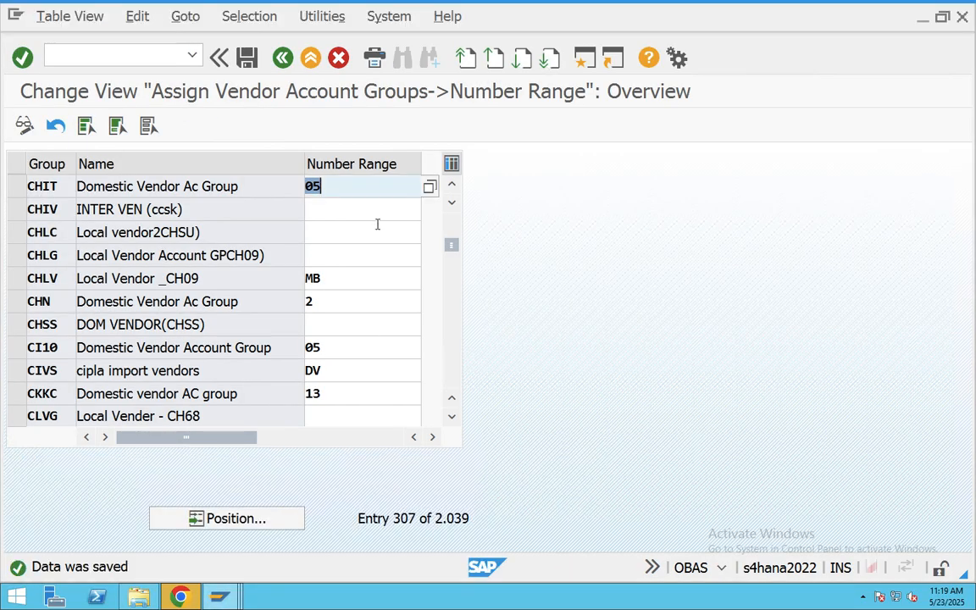
left_click(310, 61)
mouse_move(249, 4)
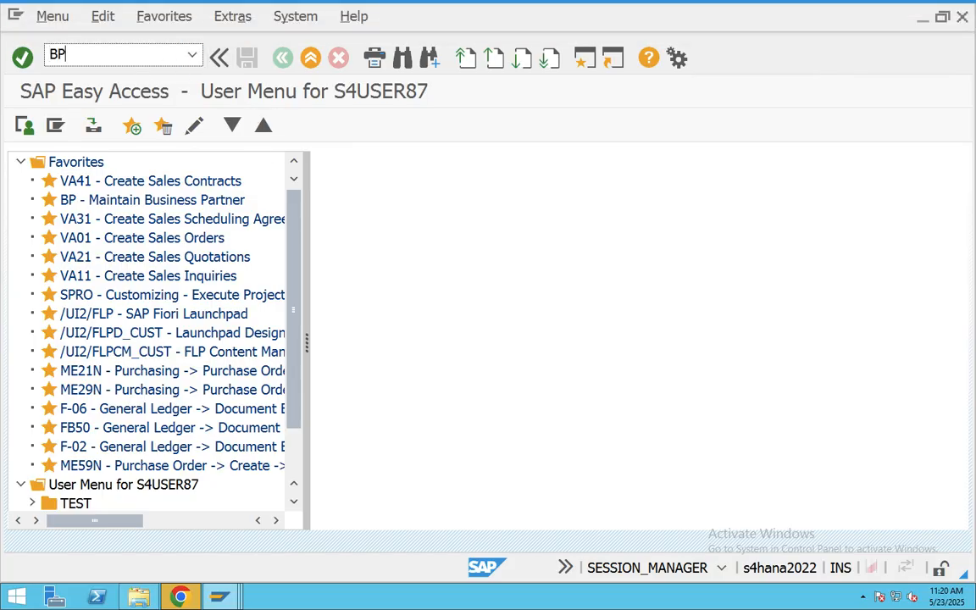
key("Return")
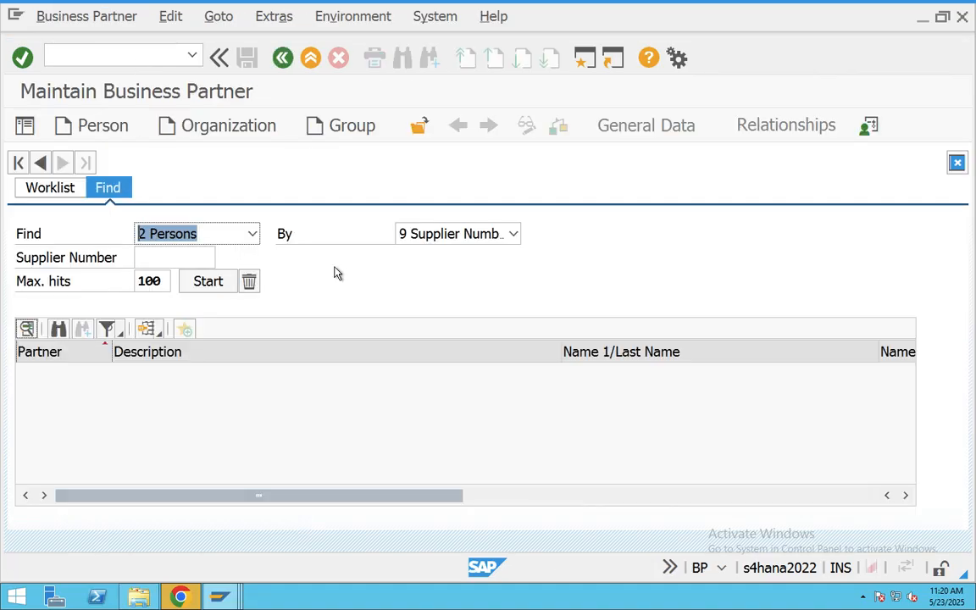
left_click(100, 125)
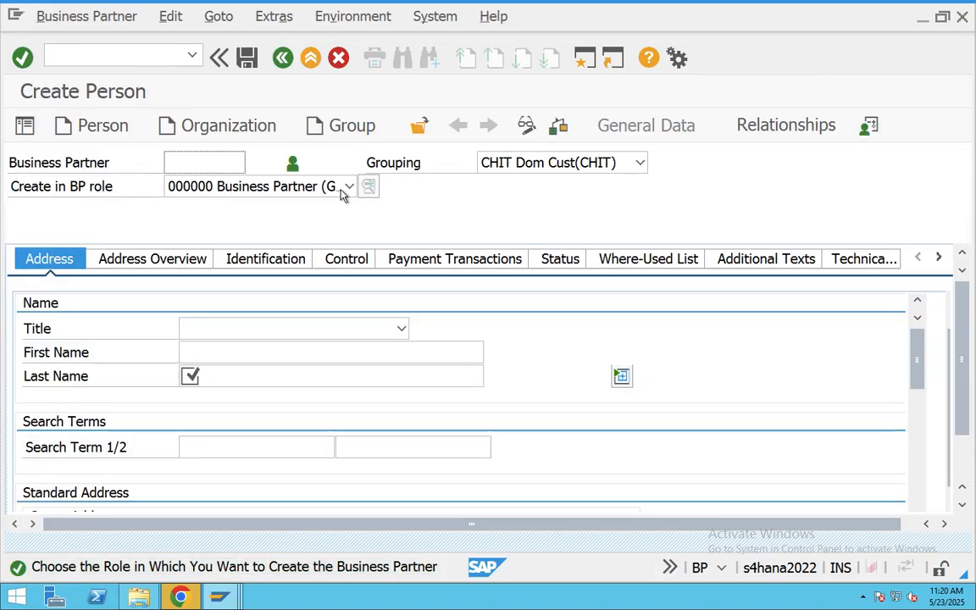
- Switch the new person's BP role to 99VN00 FI VENDOR-R10 and create the partner in that role
left_click(347, 186)
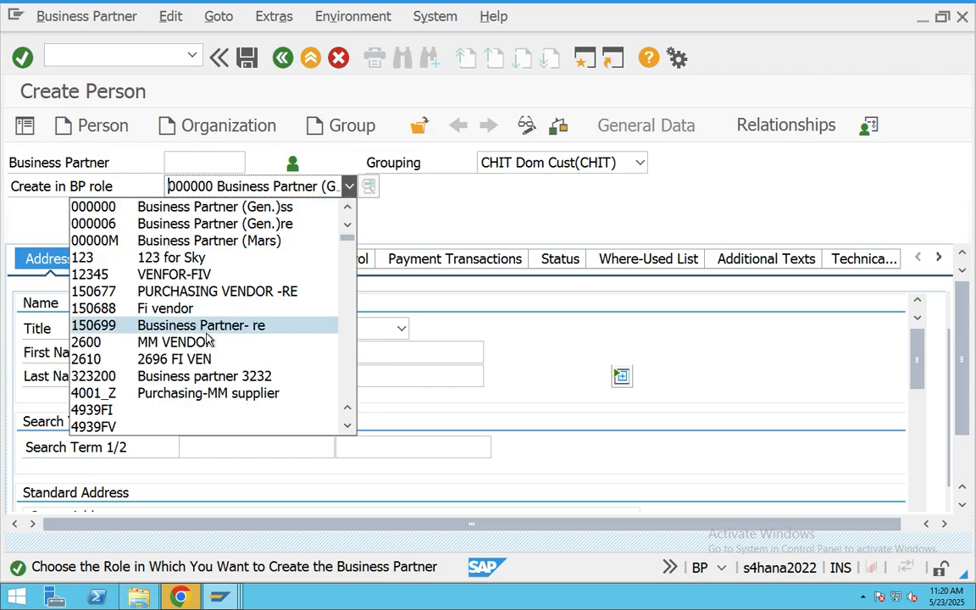
scroll(220, 340, "down", 7)
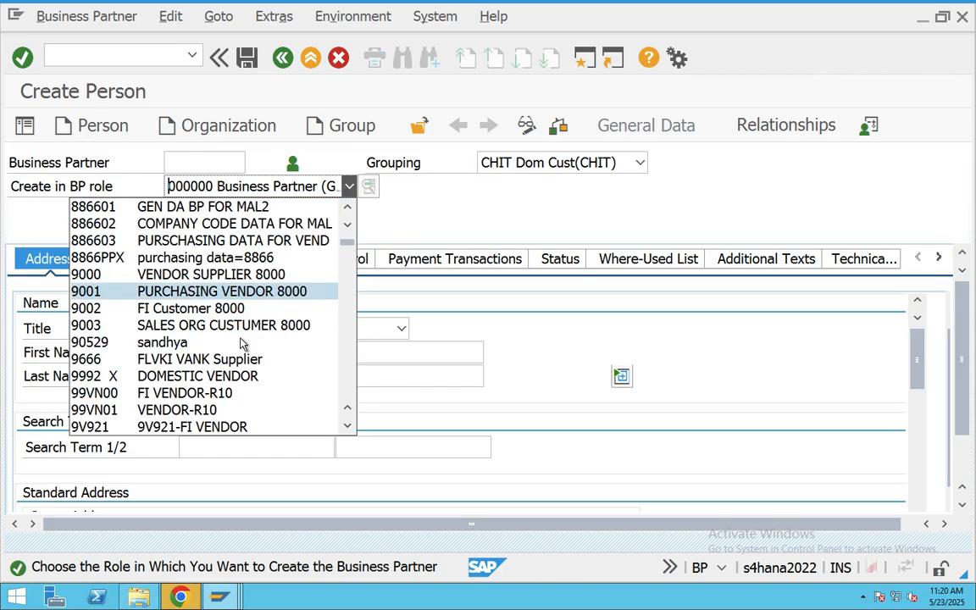
left_click(191, 393)
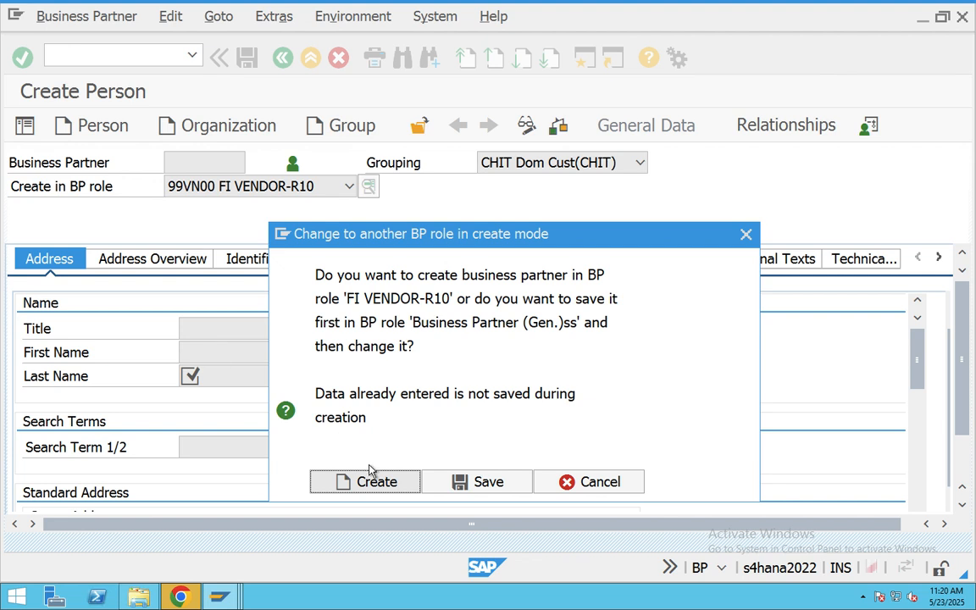
left_click(367, 481)
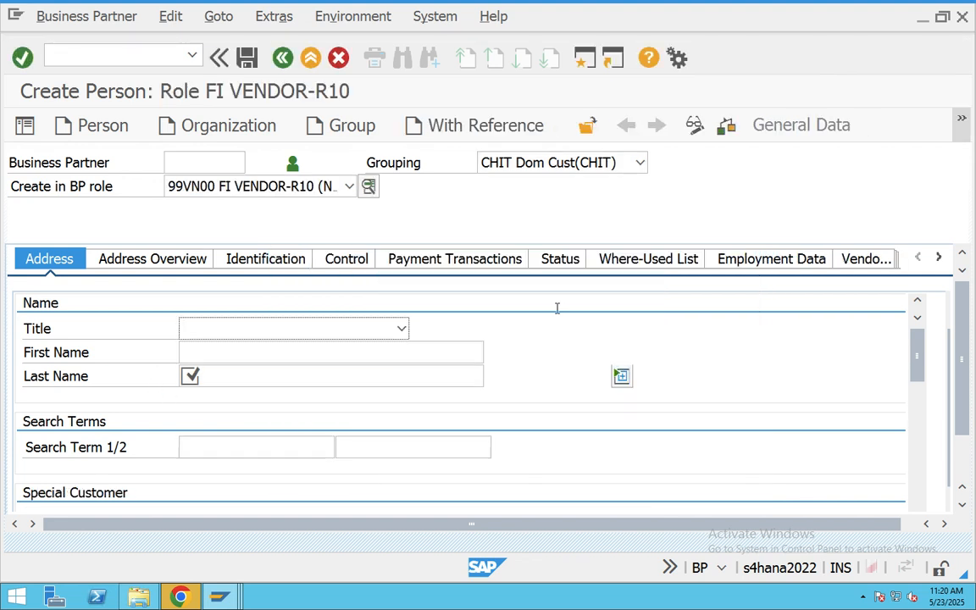
left_click(960, 122)
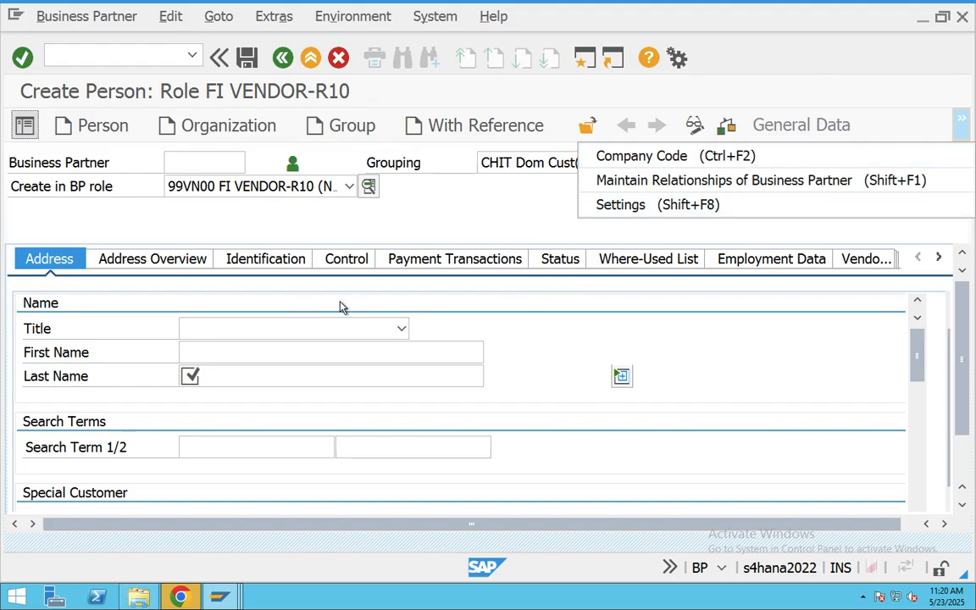
- Set the new business partner's title to 0002 Mr
left_click(398, 329)
left_click(353, 343)
left_click(241, 350)
left_click(335, 331)
left_click(251, 366)
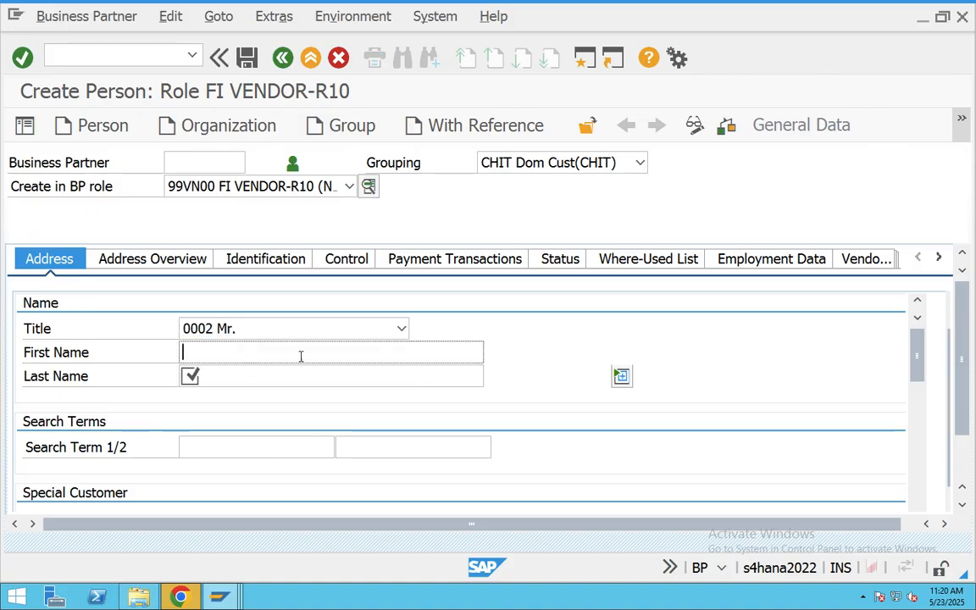
- Enter the person's first and last name and use the full name as the first search term
type("ch")
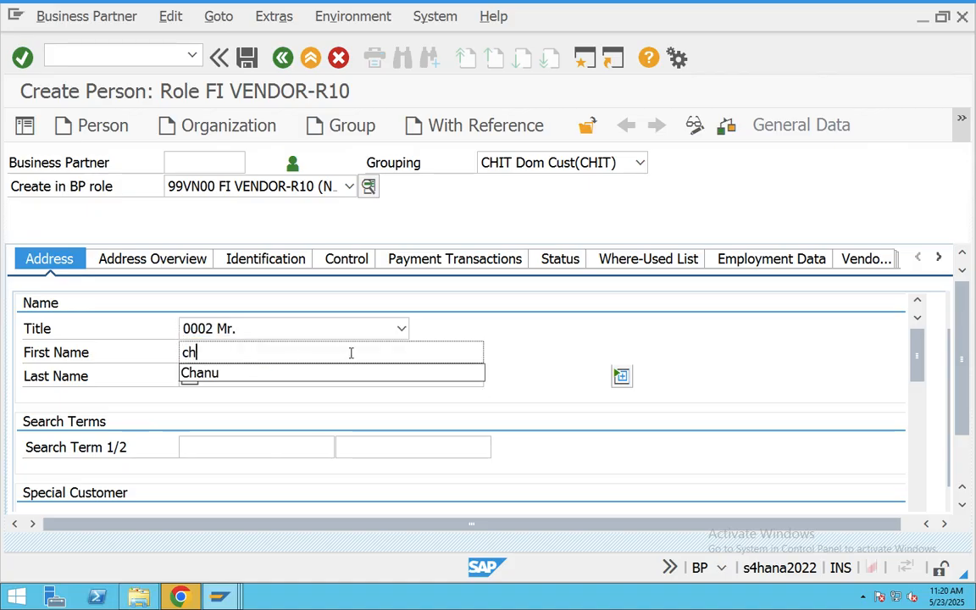
left_click(218, 374)
key("Tab")
type("S")
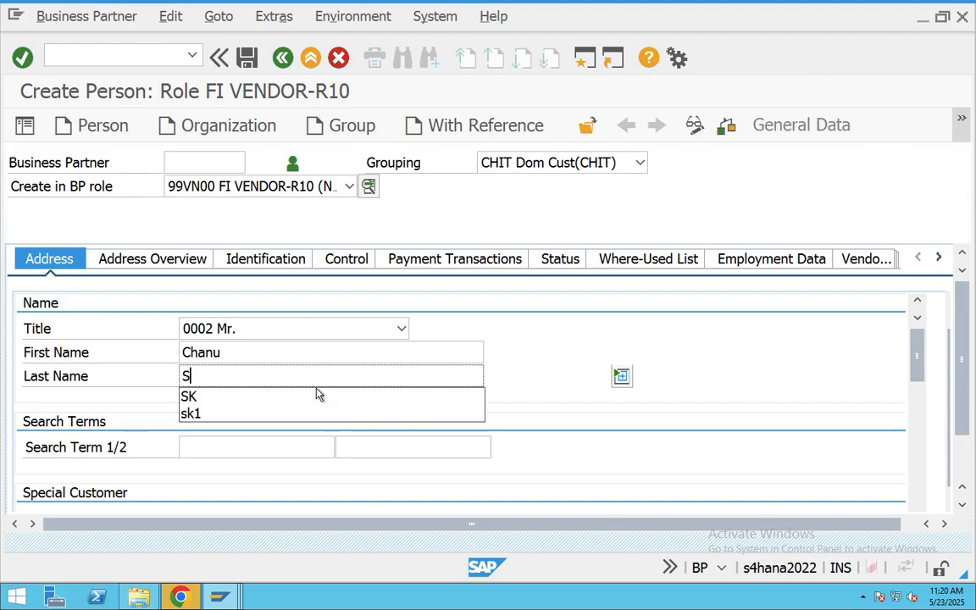
type("K")
left_click(238, 451)
type("Chanu SK")
- Flag the business partner as VIP in the special customer data
key("Tab")
key("Tab")
key("Tab")
key("Tab")
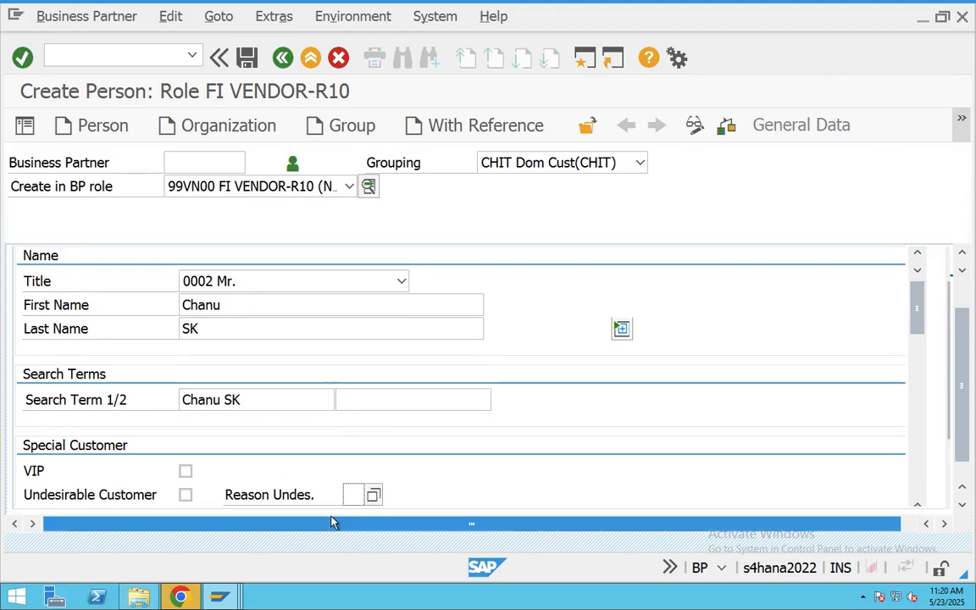
key("Tab")
left_click(185, 423)
- Fill in the street, postal code and city of the standard address
key("Tab")
key("Tab")
key("Tab")
key("Tab")
key("Tab")
key("Tab")
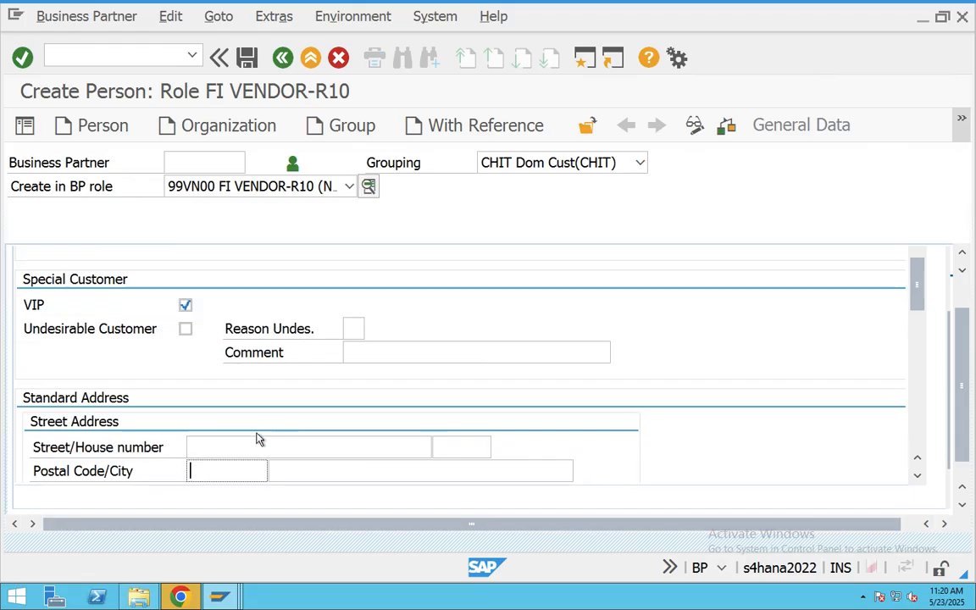
left_click(345, 441)
type("Sr Nagar")
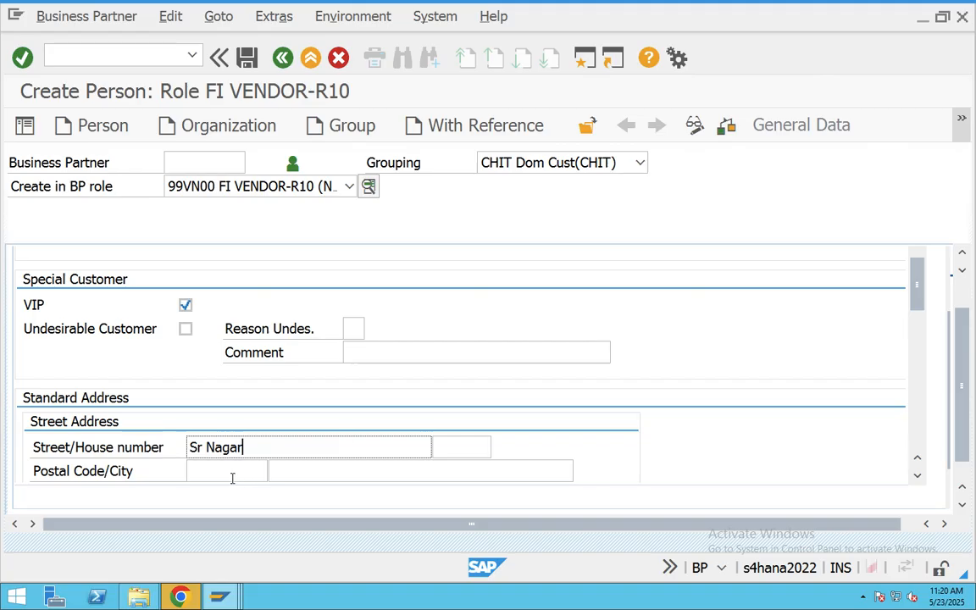
left_click(232, 478)
type("560054")
left_click(412, 469)
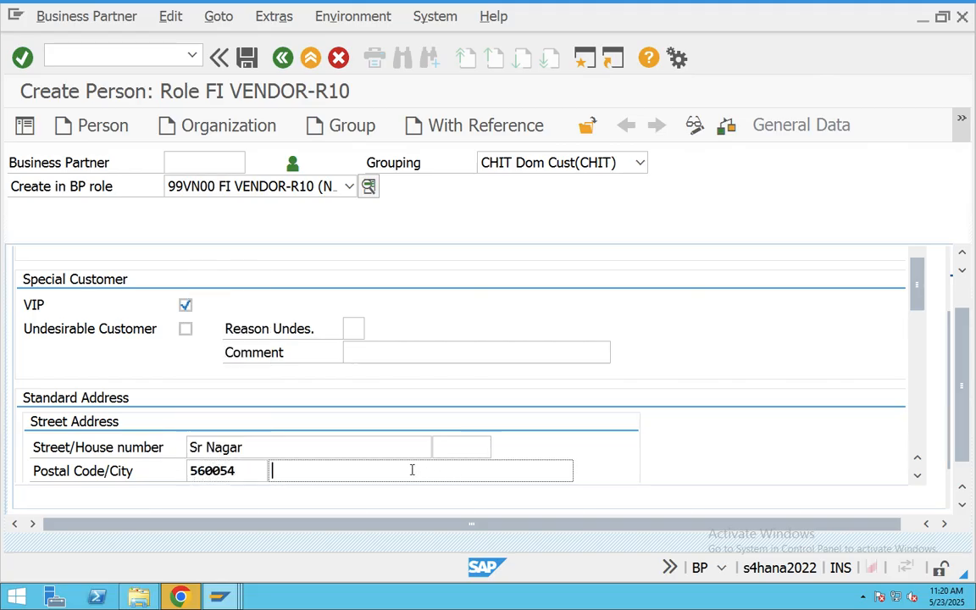
type("Hy")
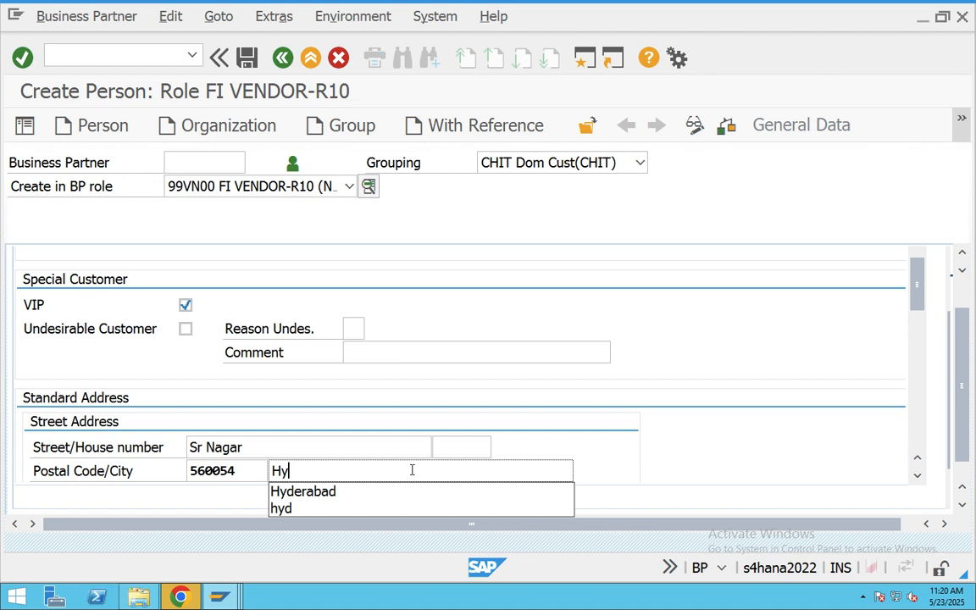
left_click(343, 490)
- Set the standard address country to IN
left_click_drag(921, 298, 920, 318)
left_click(204, 400)
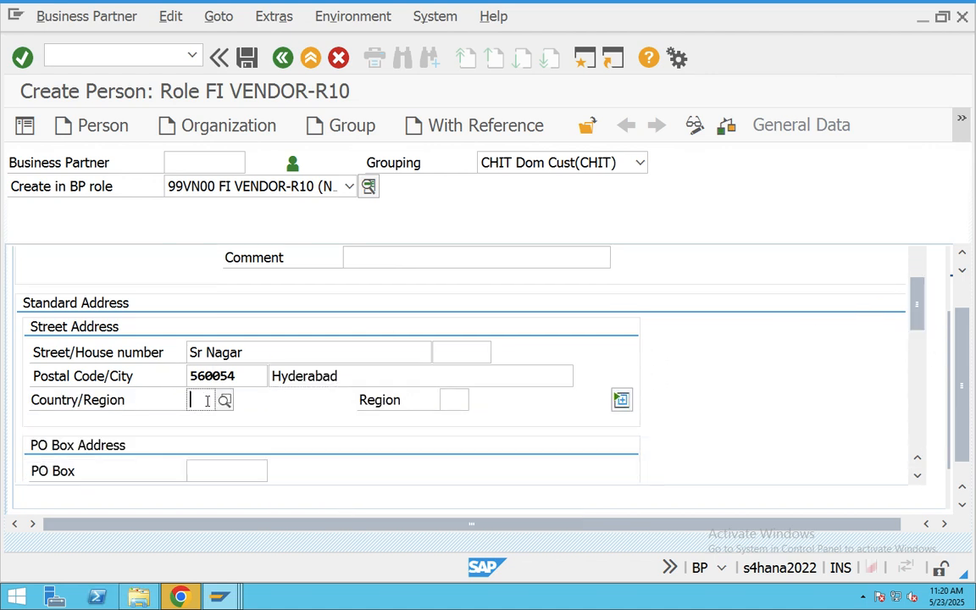
type("IN")
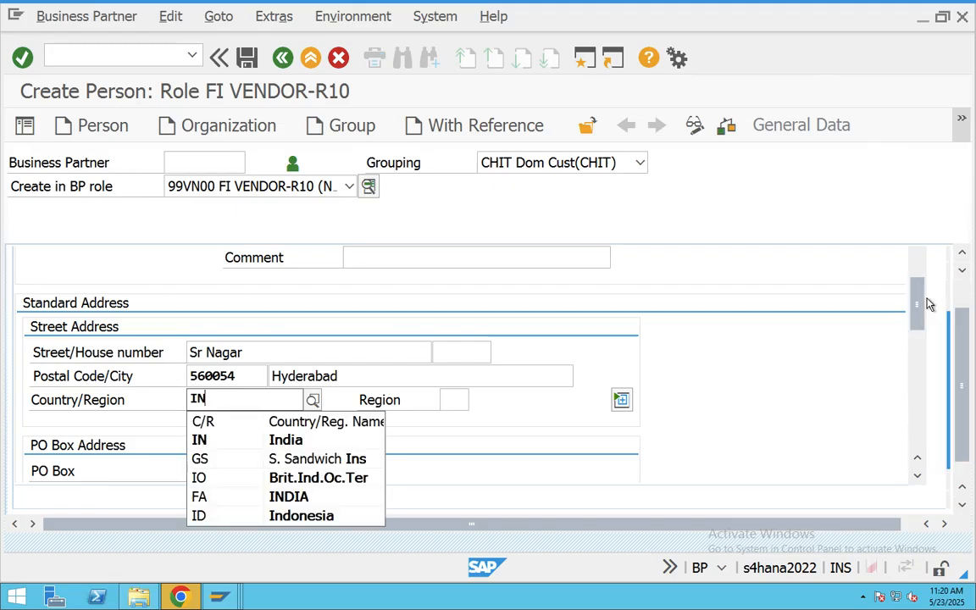
left_click(918, 306)
left_click_drag(920, 308, 918, 316)
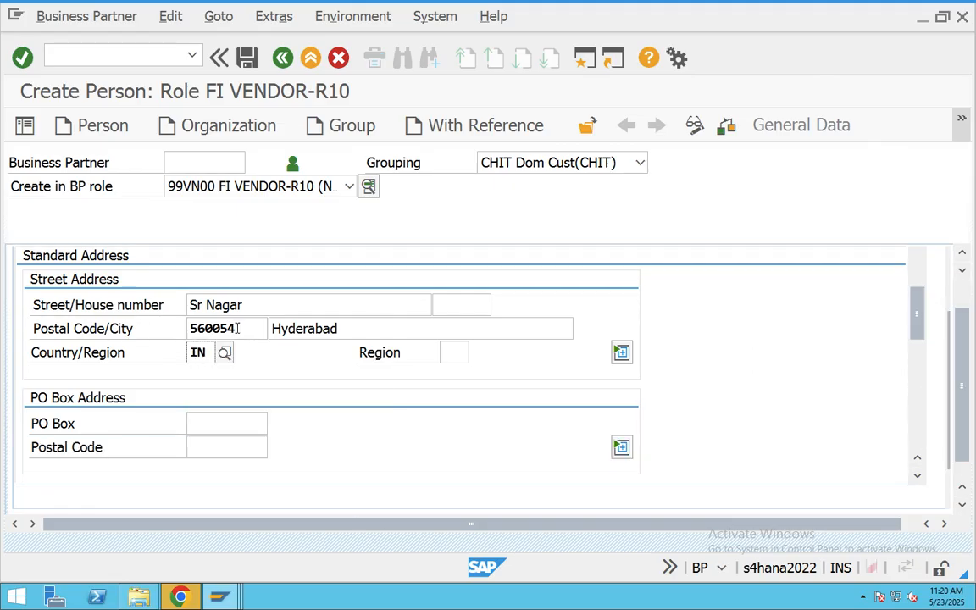
- Copy the street address postal code into the PO Box and PO Box postal code fields
left_click_drag(238, 328, 155, 336)
key("ctrl+c")
left_click(220, 424)
key("ctrl+v")
left_click(216, 449)
key("ctrl+v")
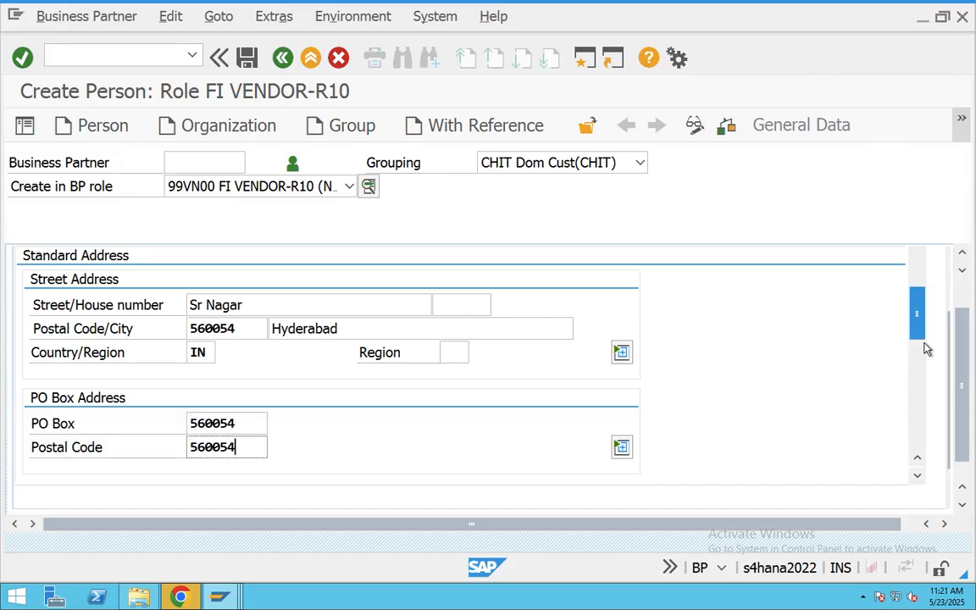
- Review the entered address data, the address overview with its blank new-address form, and the identification data
left_click_drag(916, 317, 922, 366)
left_click(321, 405)
scroll(601, 366, "up", 10)
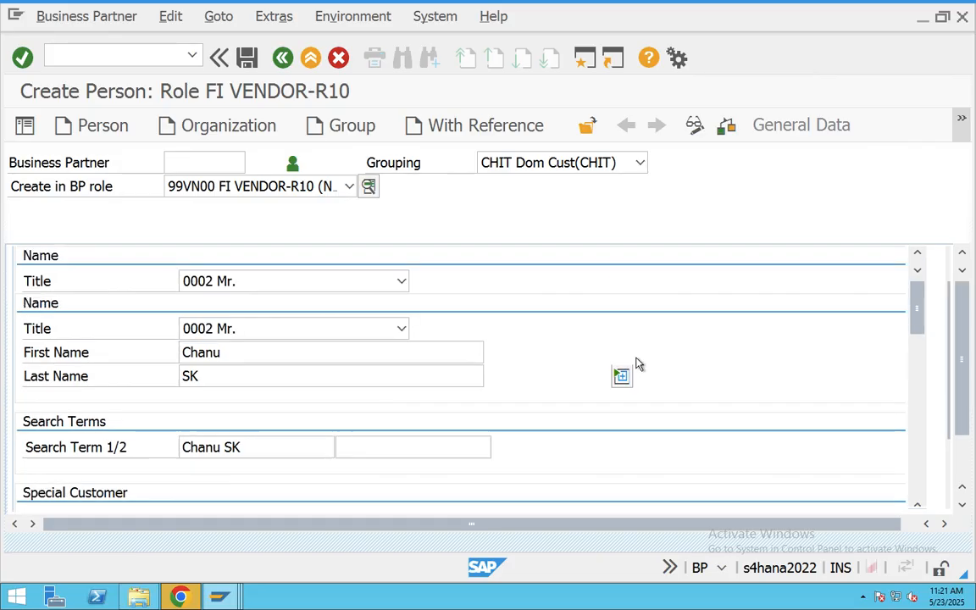
scroll(492, 382, "down", 2)
scroll(390, 412, "up", 2)
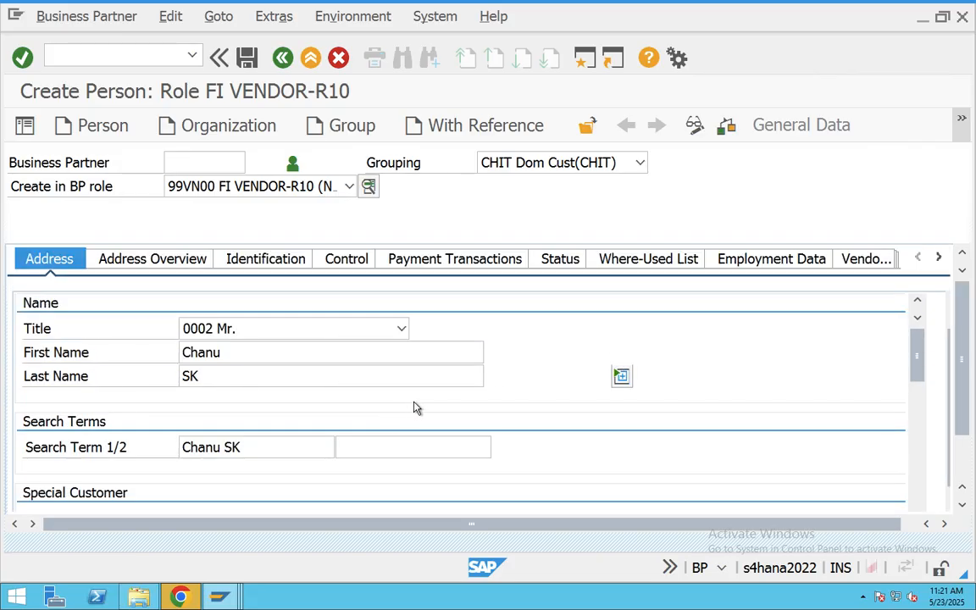
left_click(179, 264)
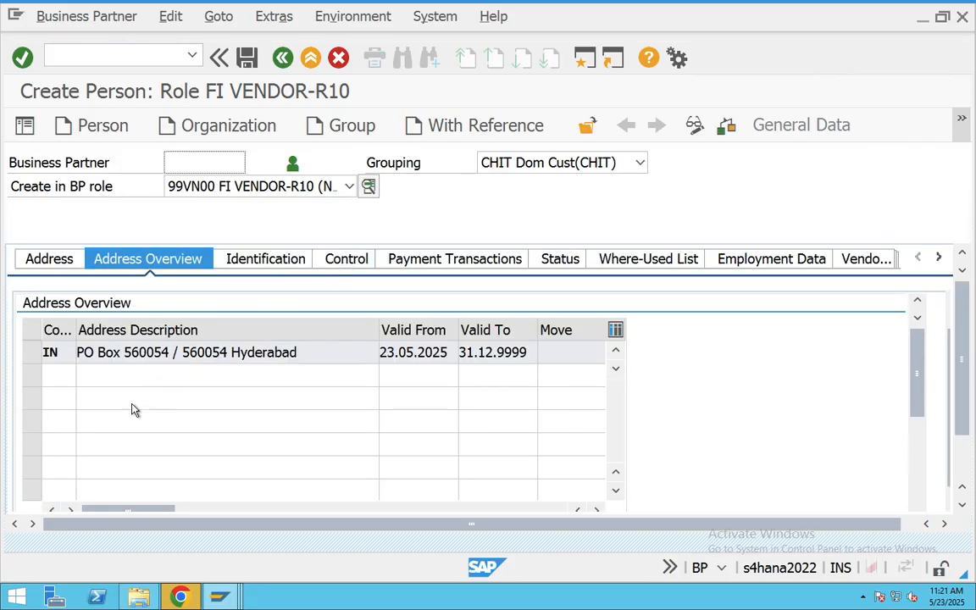
left_click_drag(962, 381, 962, 423)
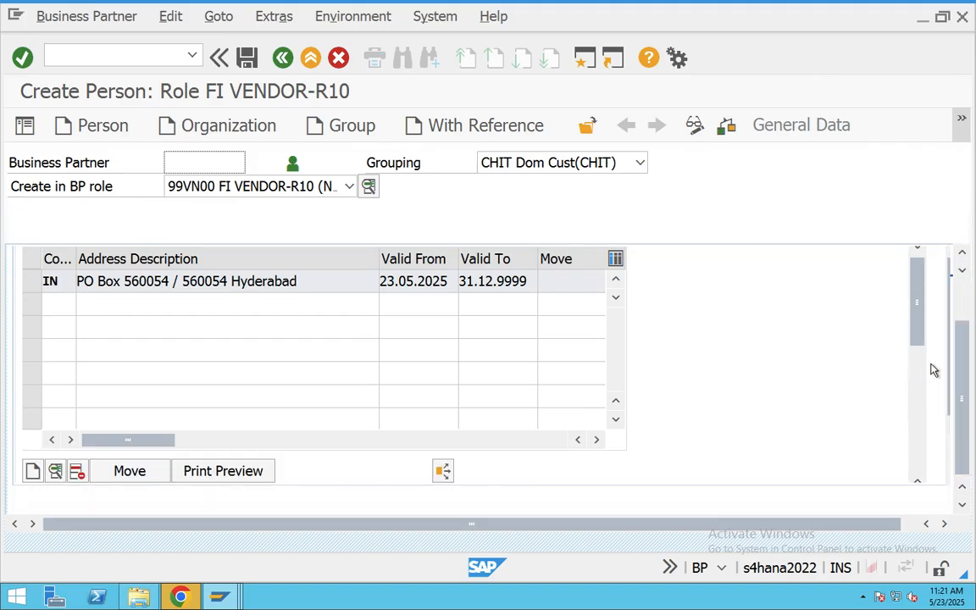
left_click(32, 471)
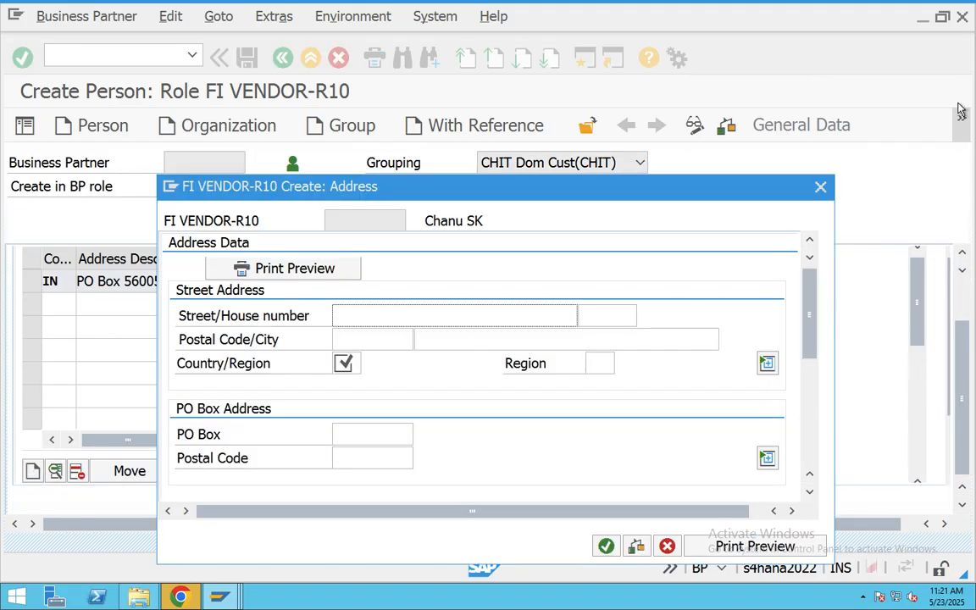
left_click(822, 188)
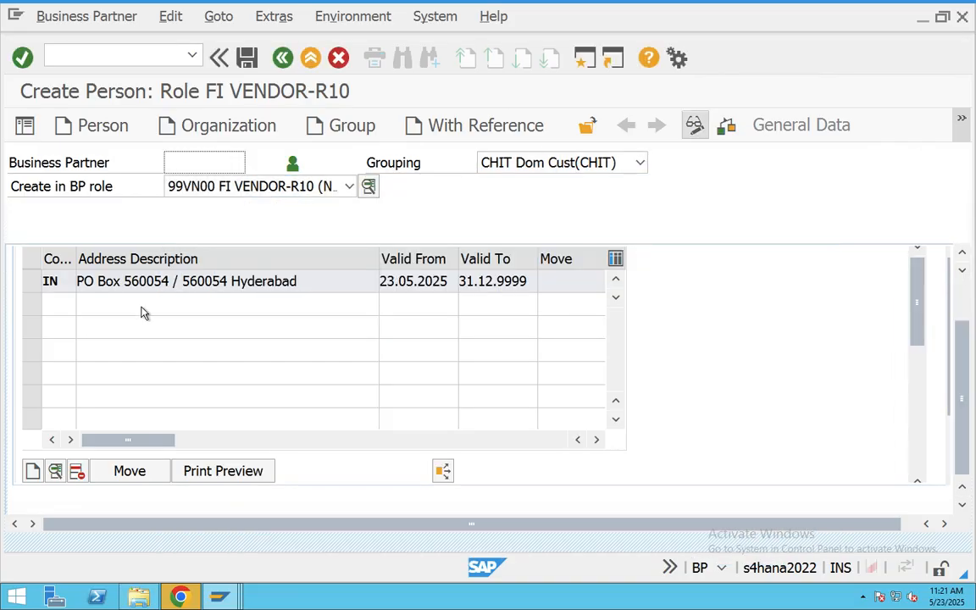
left_click_drag(963, 332, 961, 288)
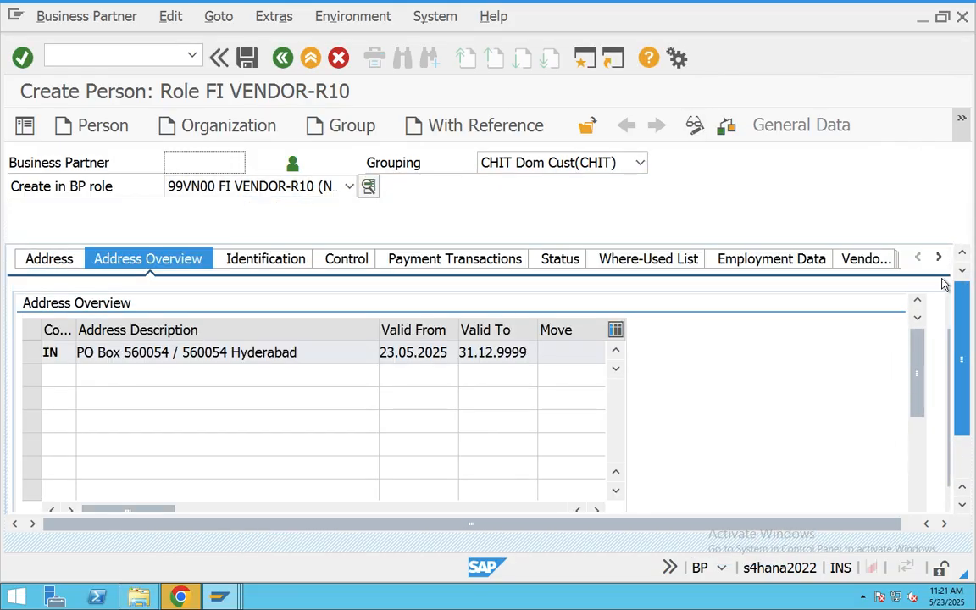
left_click(272, 257)
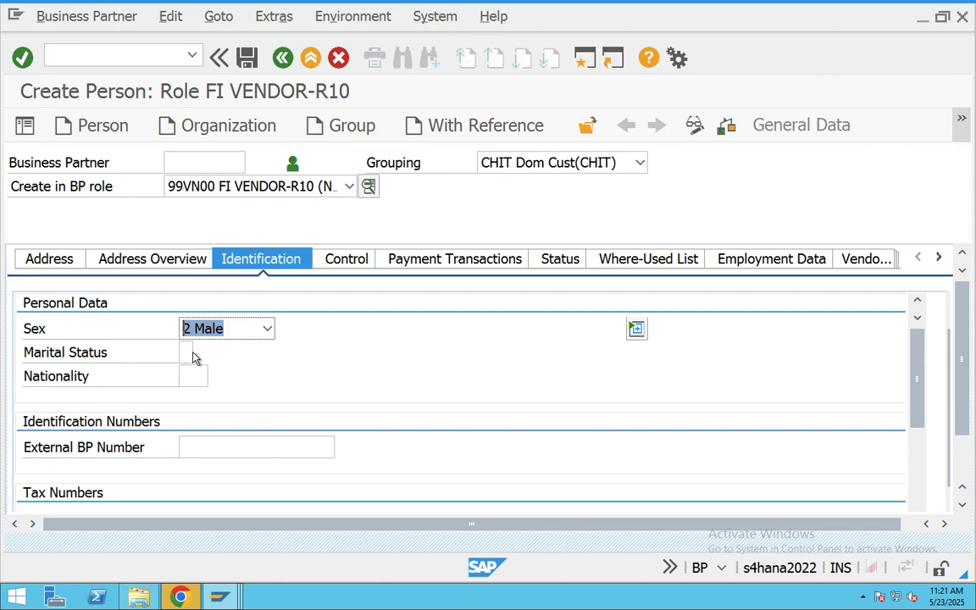
- Set the BP type to BDSF in the control parameters and move on to the payment transactions data
left_click(347, 258)
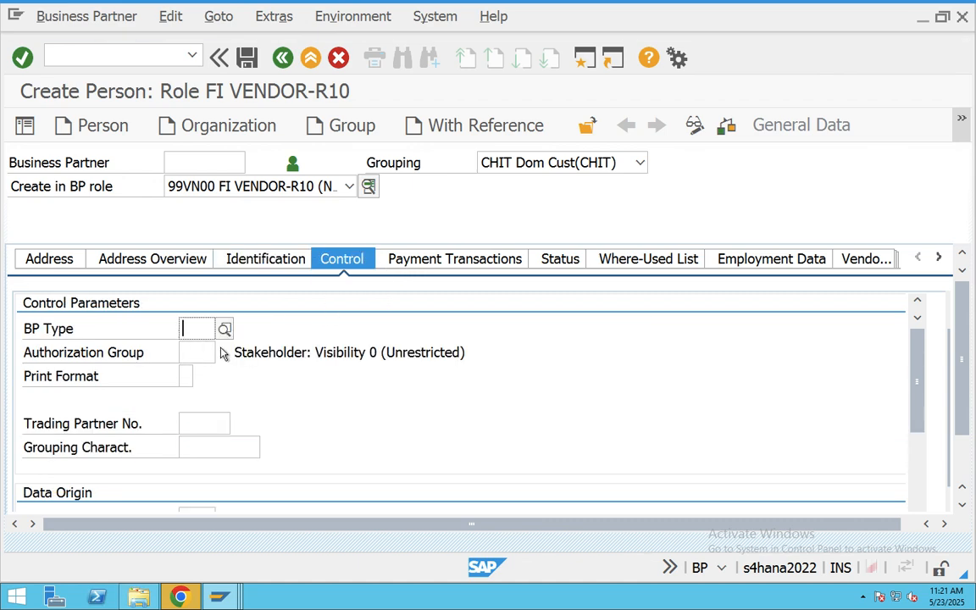
left_click(224, 330)
double_click(204, 392)
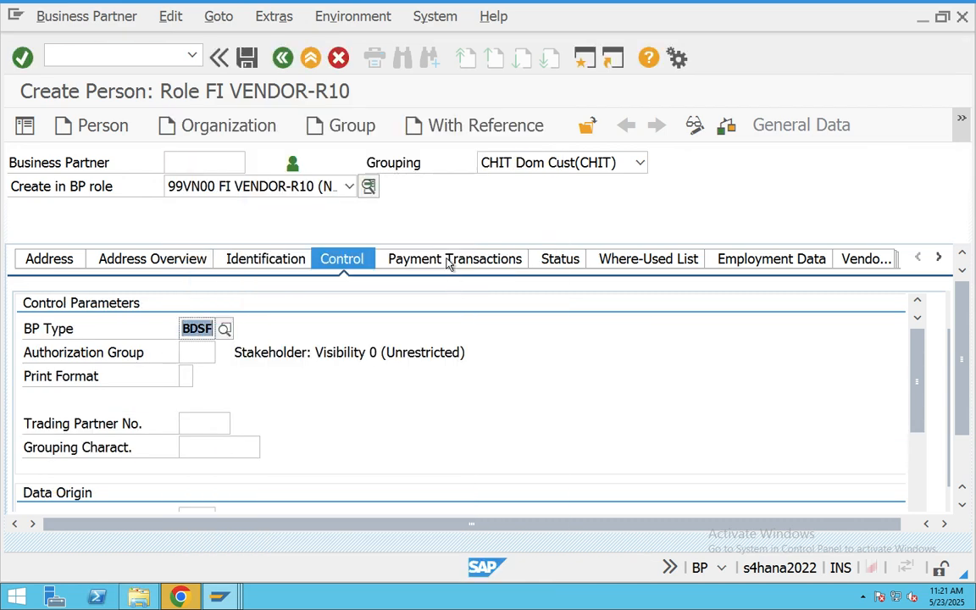
left_click(479, 266)
left_click(491, 564)
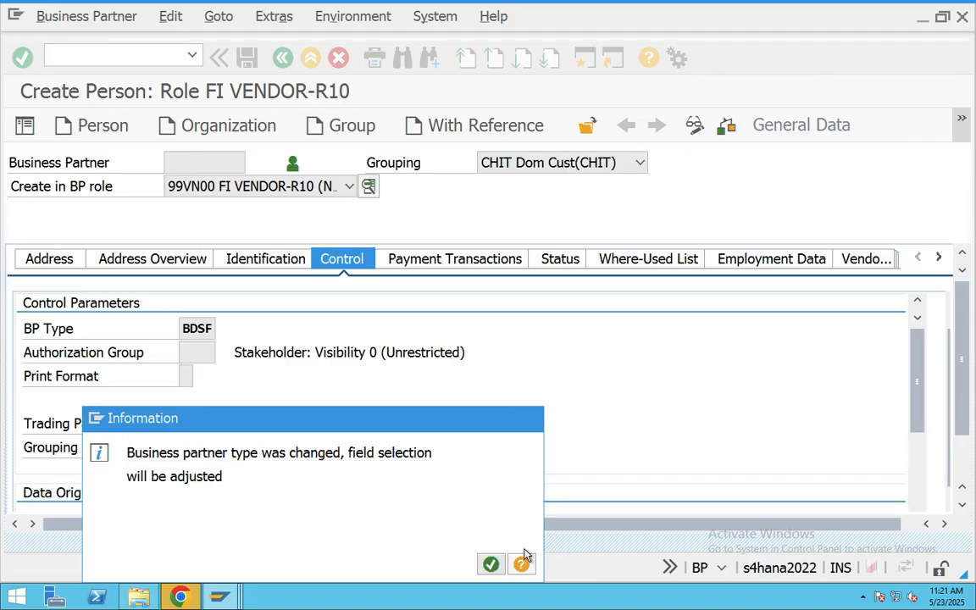
- Add a bank details entry with country IN, bank key 4343 and the bank account number
key("Tab")
type("IN")
left_click(182, 352)
left_click(198, 371)
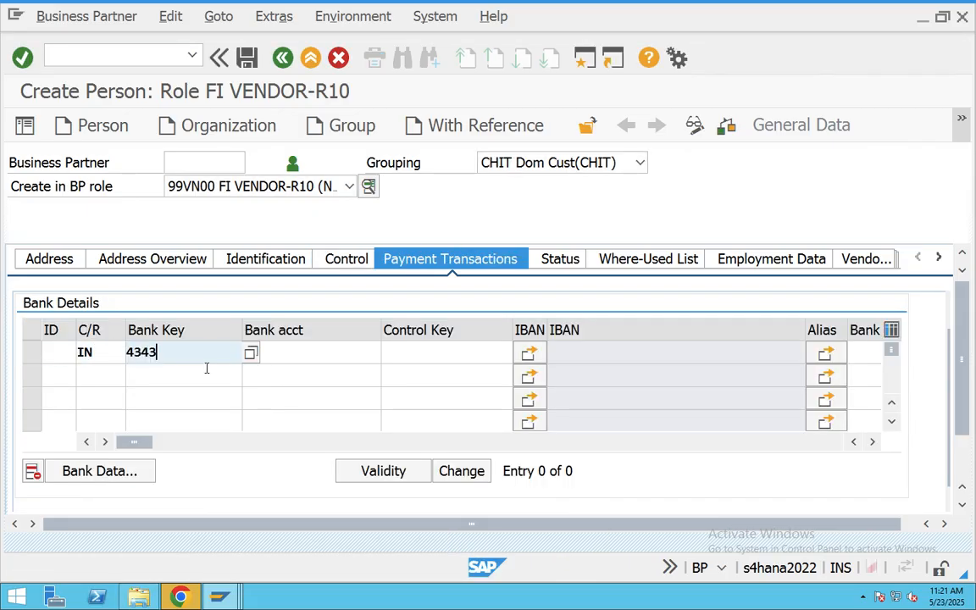
left_click(295, 355)
left_click(284, 370)
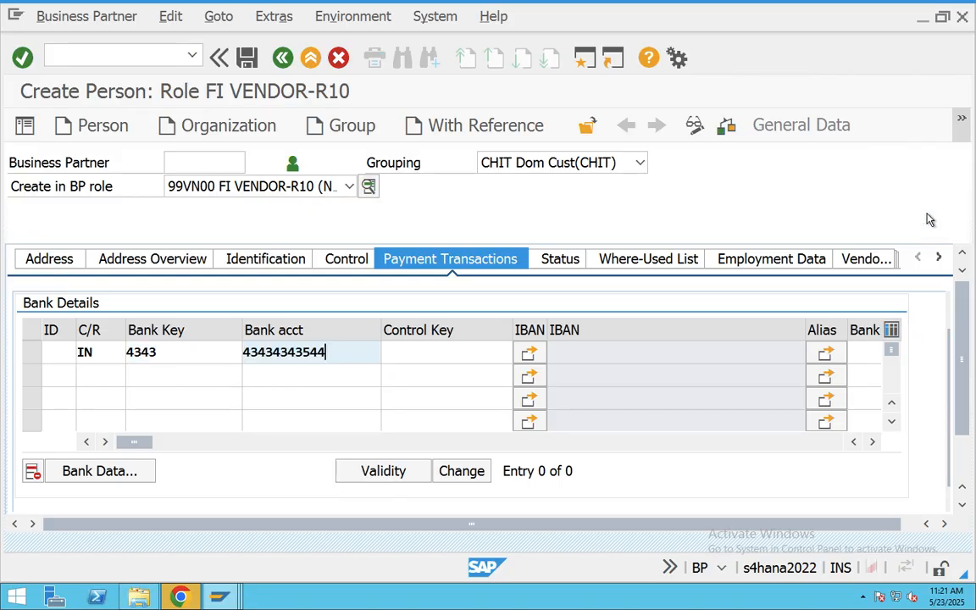
- Open the company code data of the vendor and assign company code CHIT
left_click(961, 118)
left_click(669, 158)
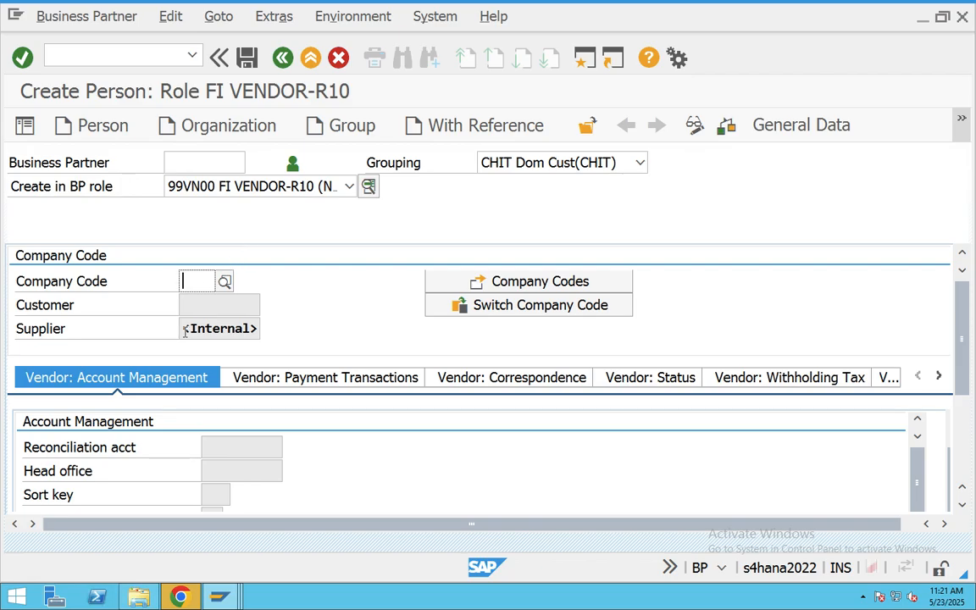
left_click(196, 282)
left_click(222, 300)
key("Return")
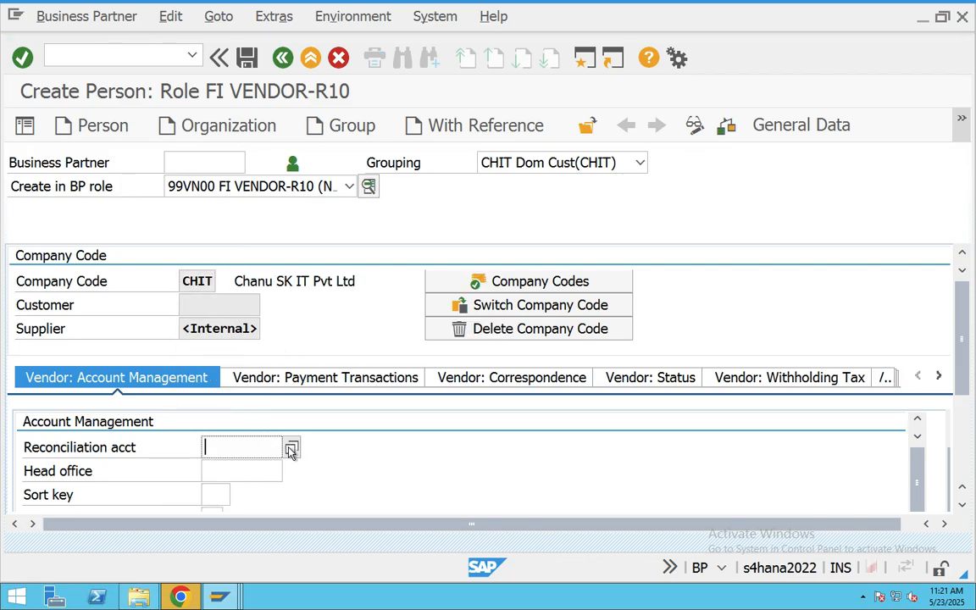
- Assign reconciliation account 100503 (Dom vend recon ac) and sort key 001 (Posting date) in the vendor's account management data
left_click(291, 447)
double_click(324, 268)
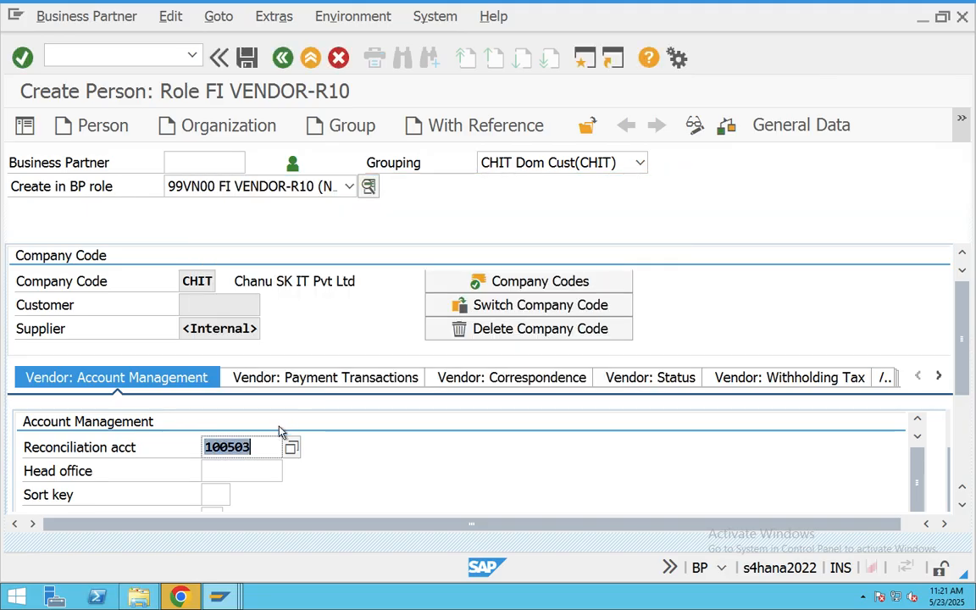
key("Return")
left_click(225, 490)
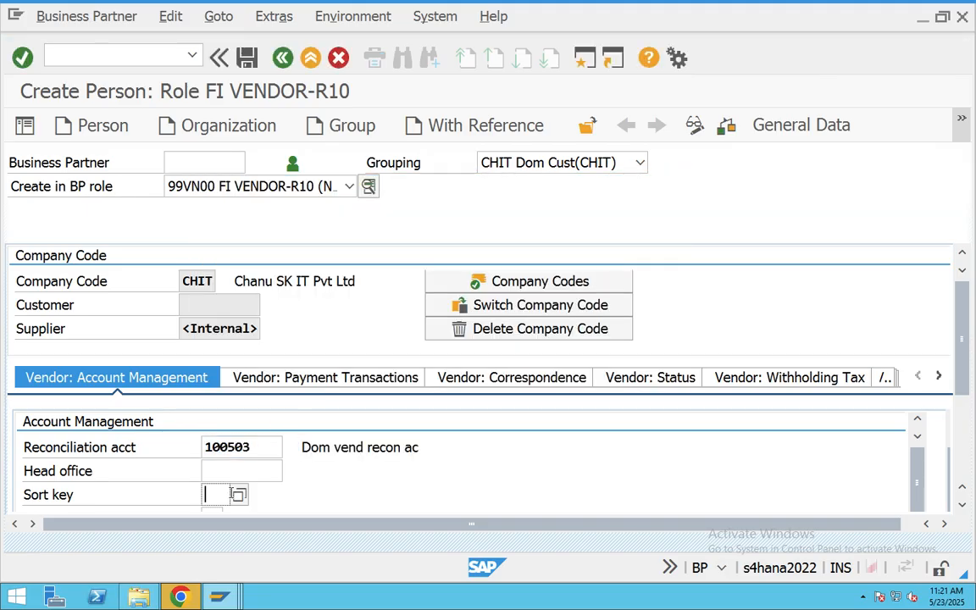
left_click(236, 492)
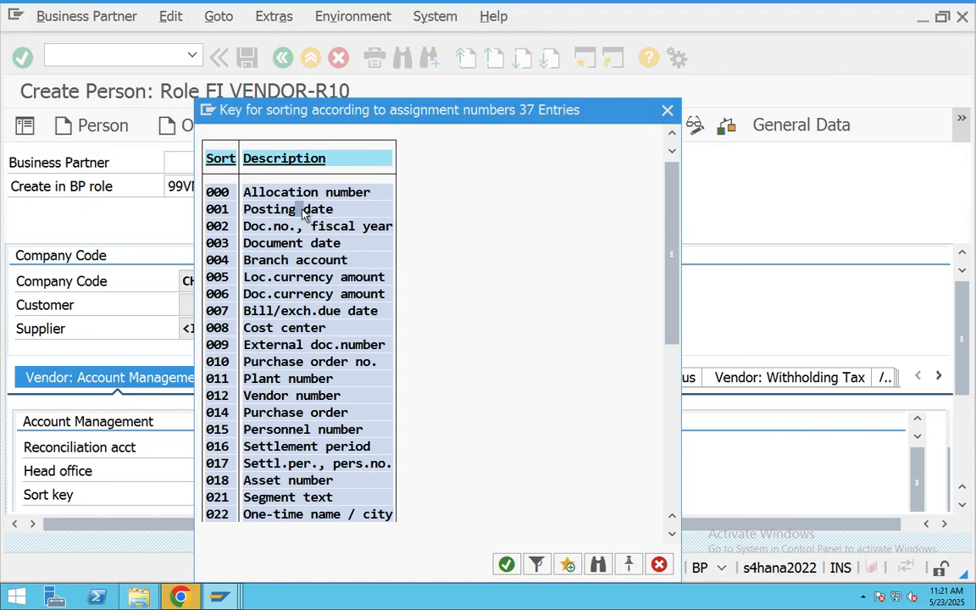
double_click(324, 209)
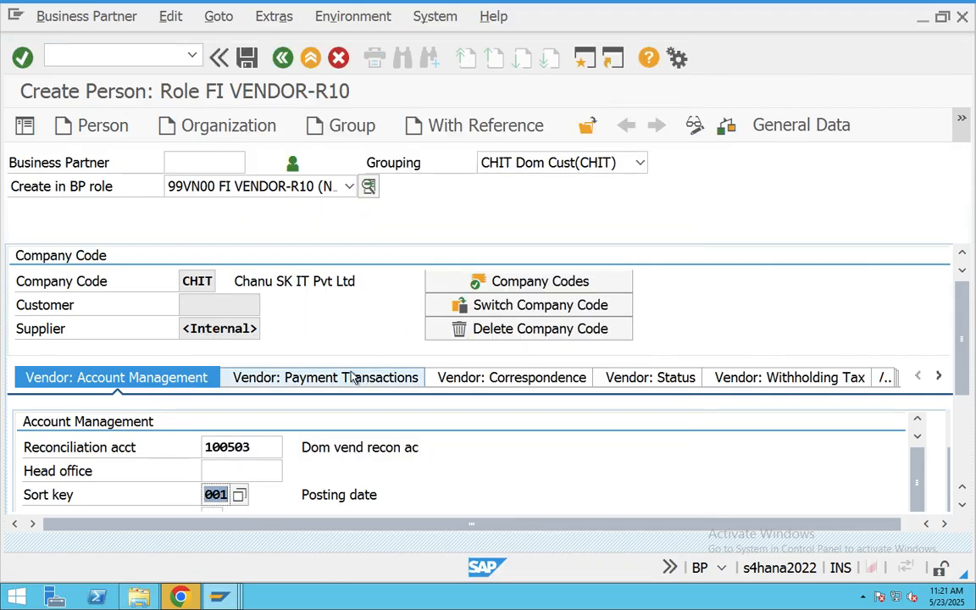
- Set the vendor's terms of payment to 0001 in the payment transactions data and save the business partner
left_click(321, 379)
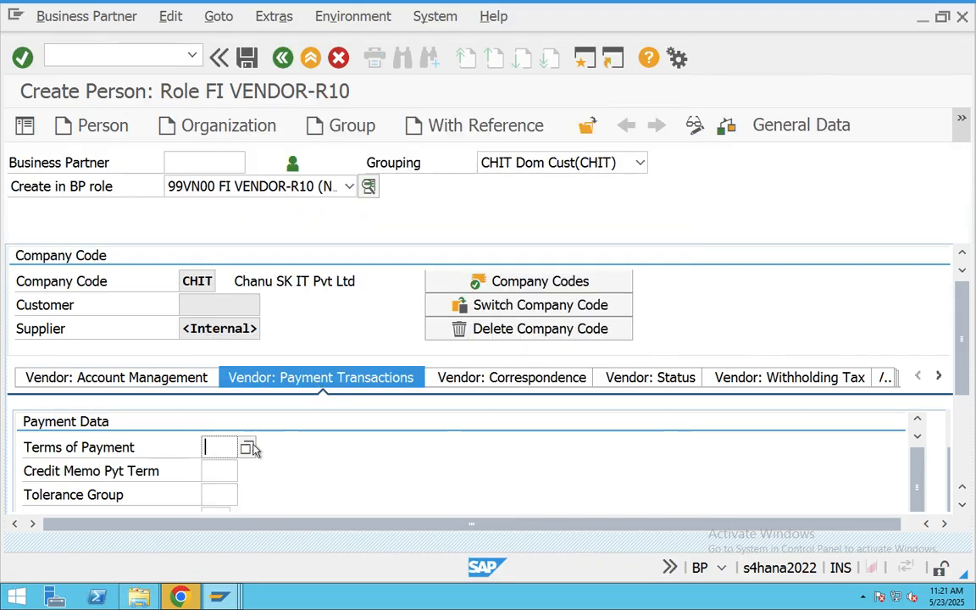
key("F4")
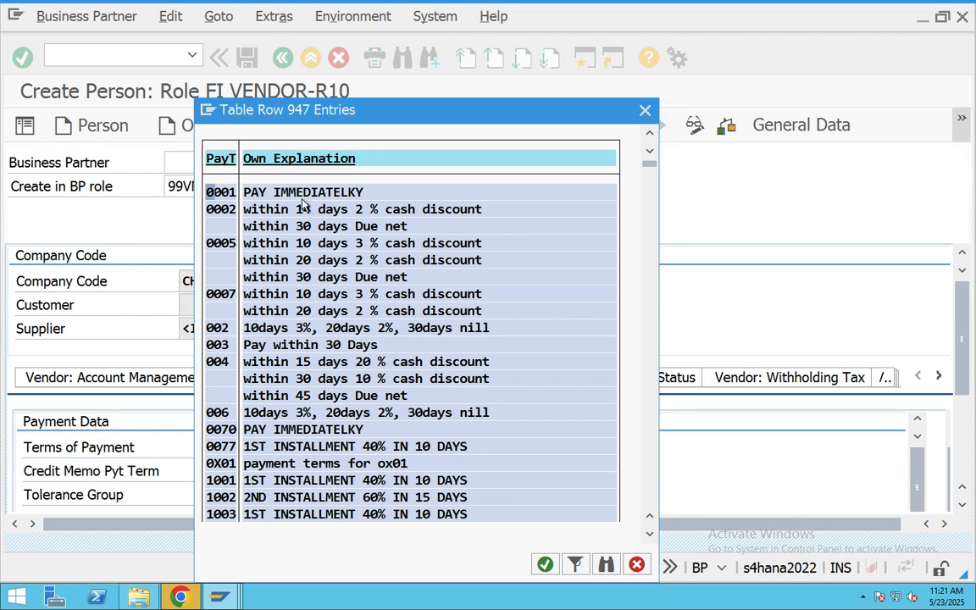
double_click(271, 191)
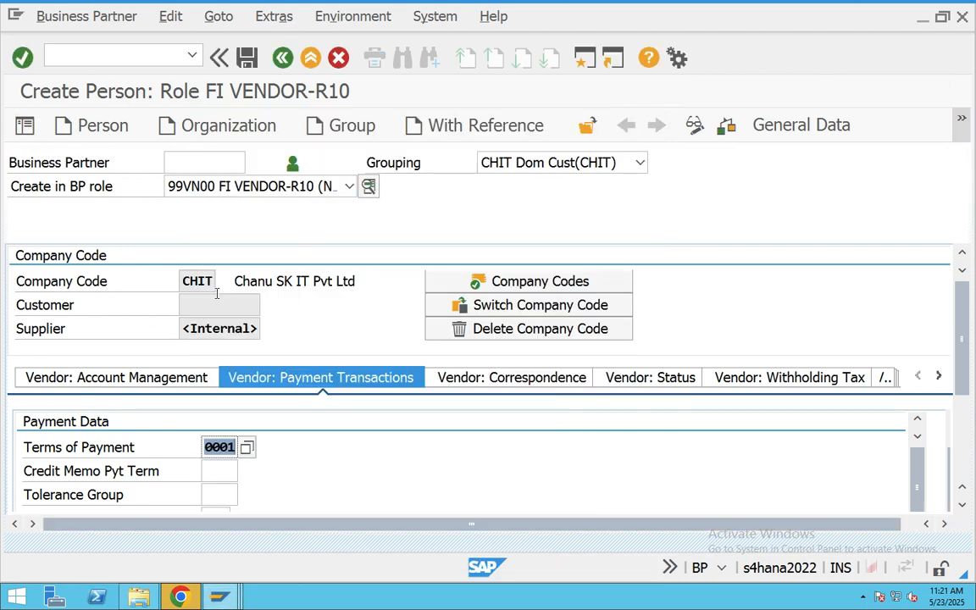
left_click(188, 329)
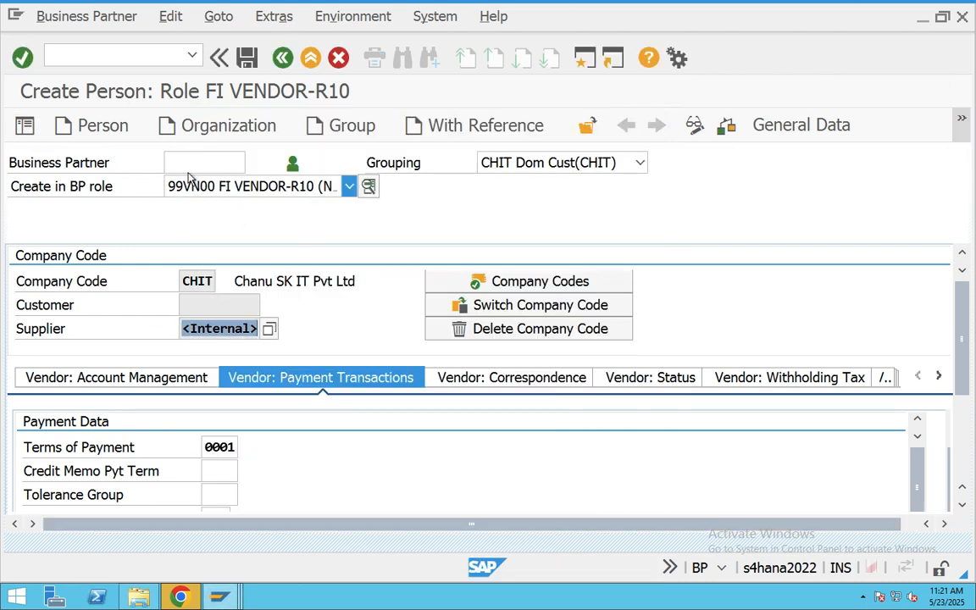
left_click(183, 159)
left_click(246, 59)
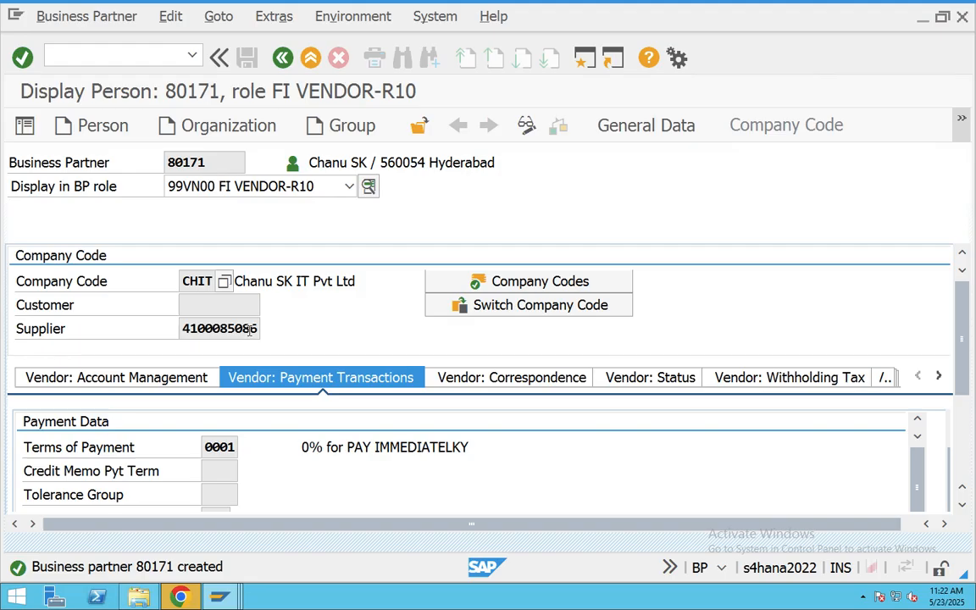
- Copy the new supplier number, leave the business partner display and open transaction SE16N
left_click_drag(259, 329, 173, 329)
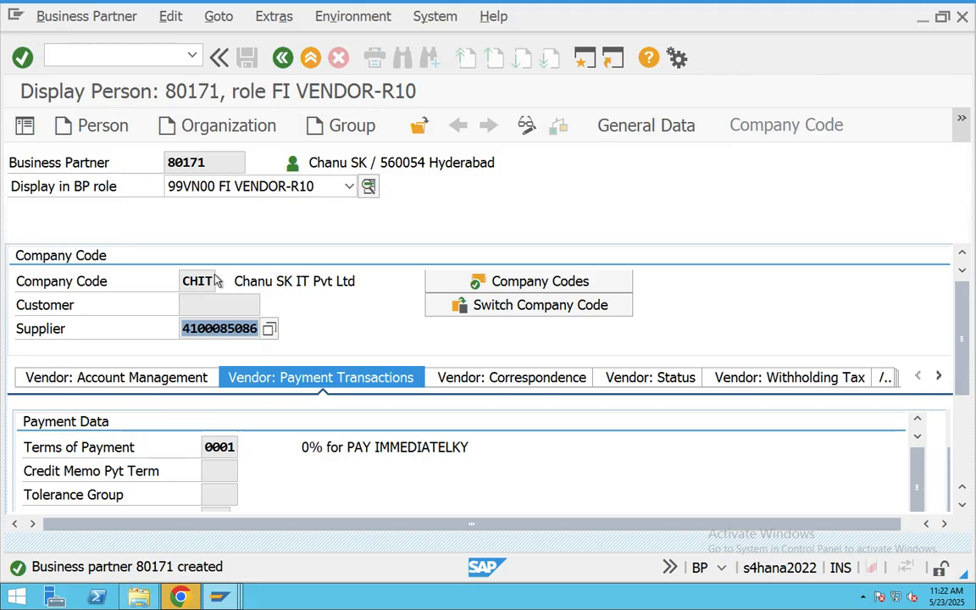
left_click(311, 57)
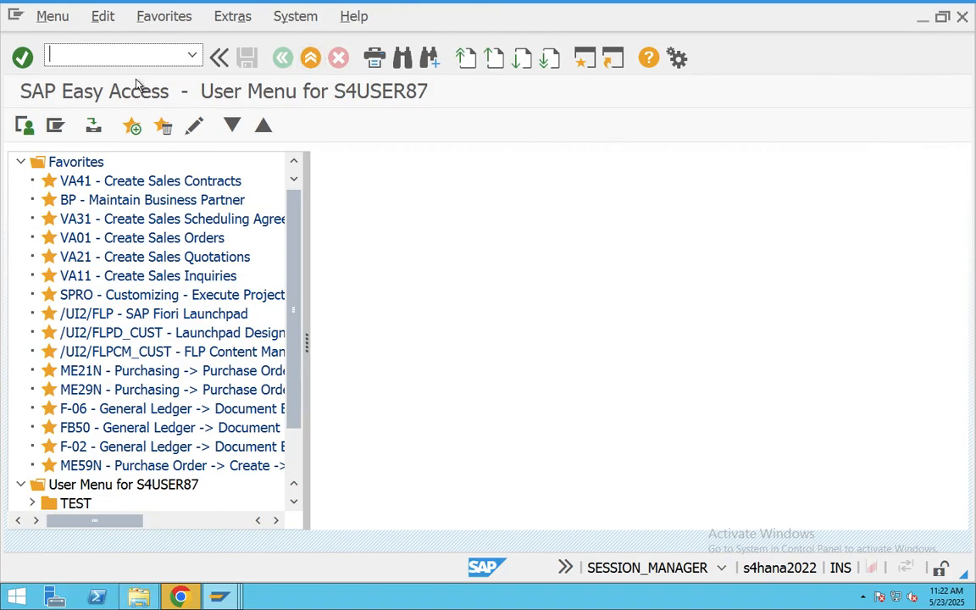
type("se16n")
key("Return")
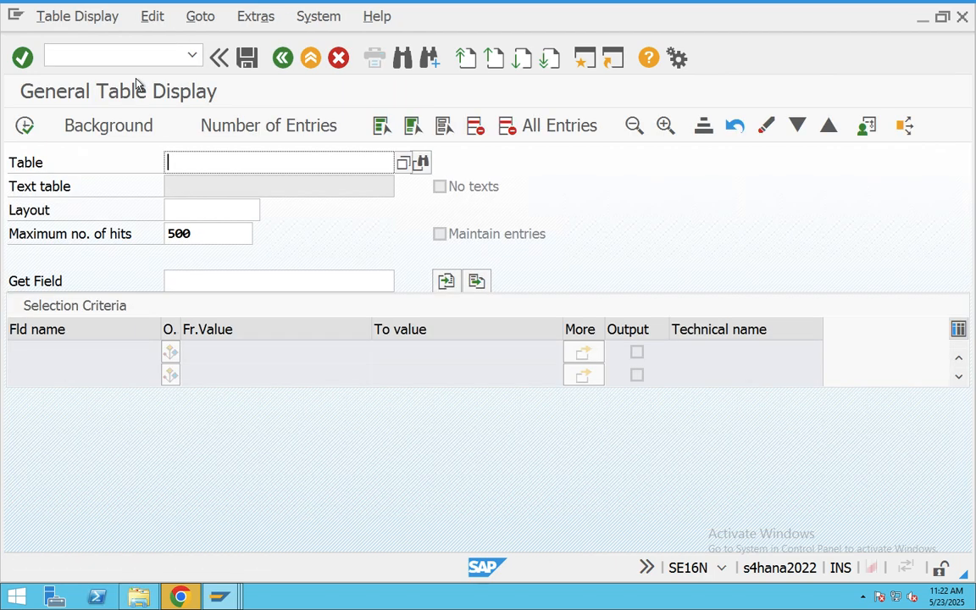
- Display the entries of table LFB1 with the maximum number of hits left empty
type("L")
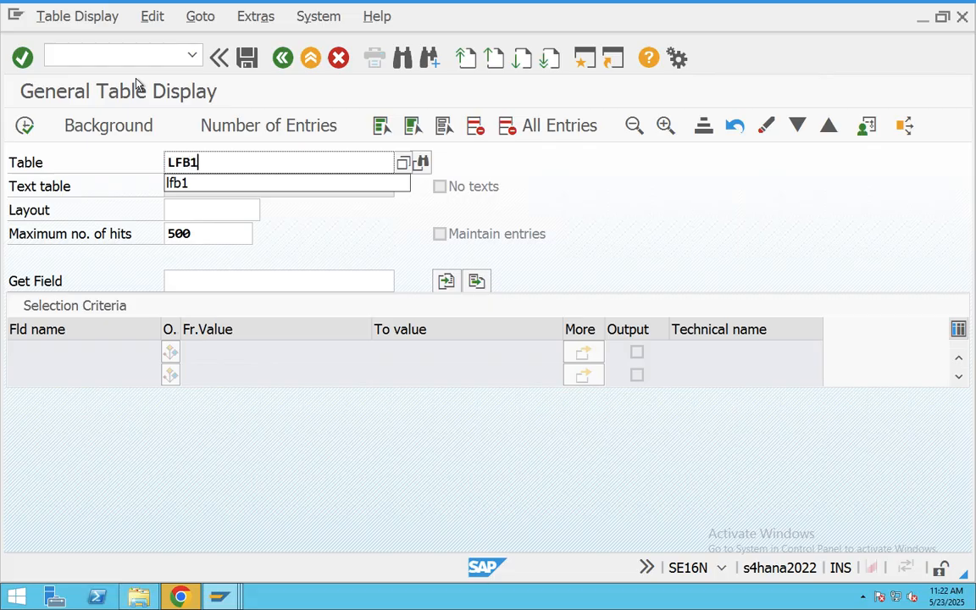
type("FB1")
key("Return")
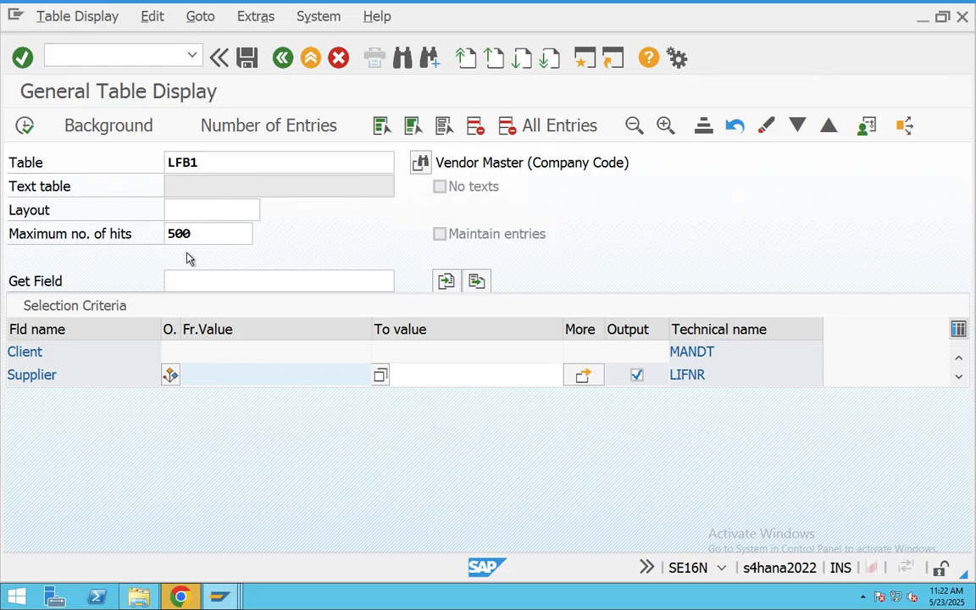
left_click_drag(193, 233, 148, 236)
key("BackSpace")
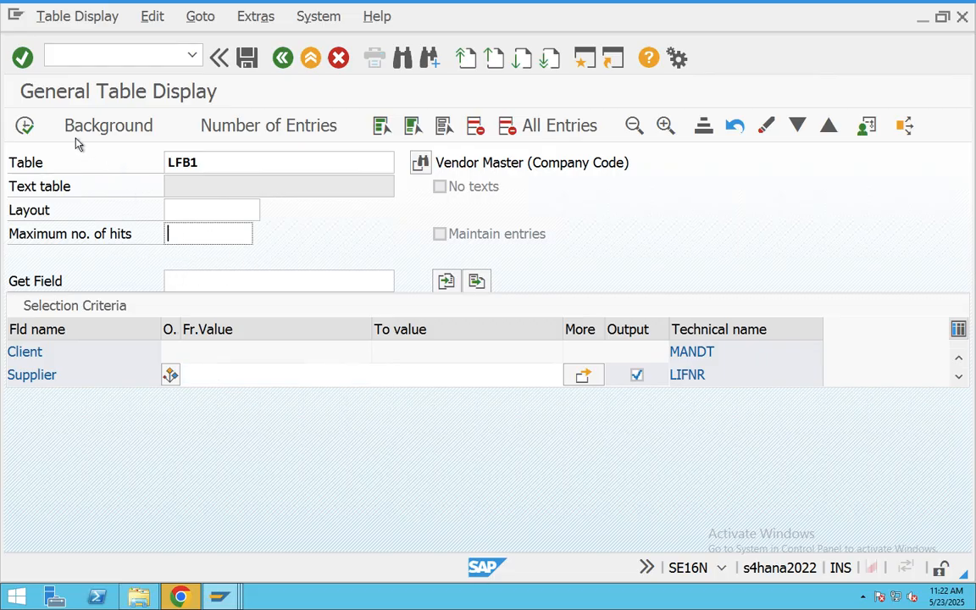
left_click(24, 125)
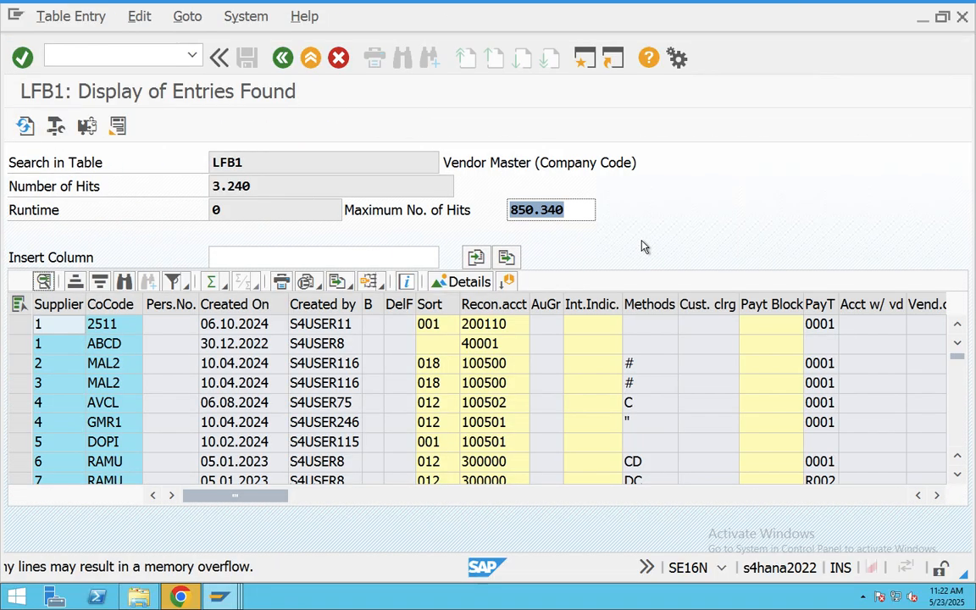
- Filter the LFB1 entries by company code CHIT and widen the Supplier column
left_click(109, 304)
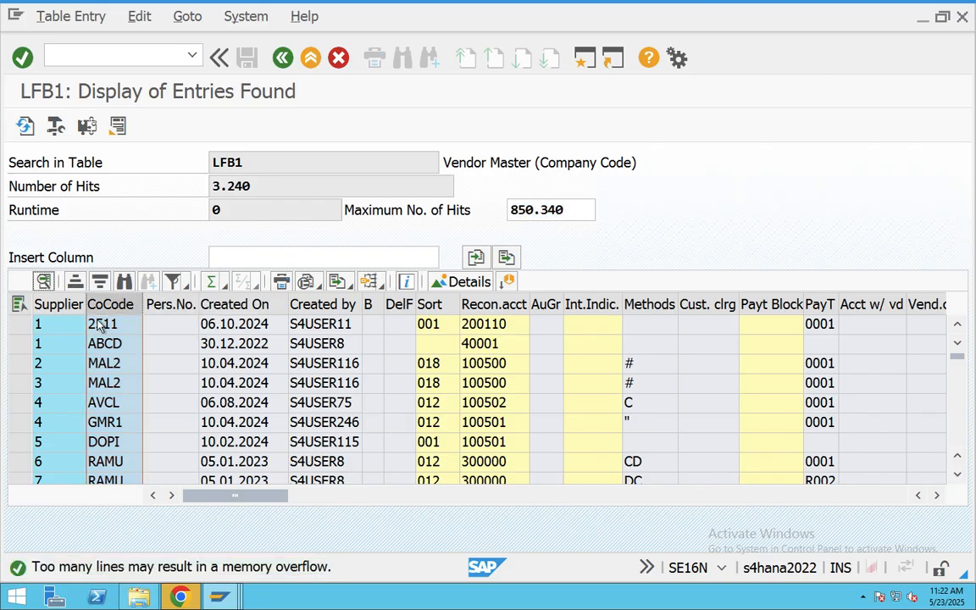
left_click(173, 281)
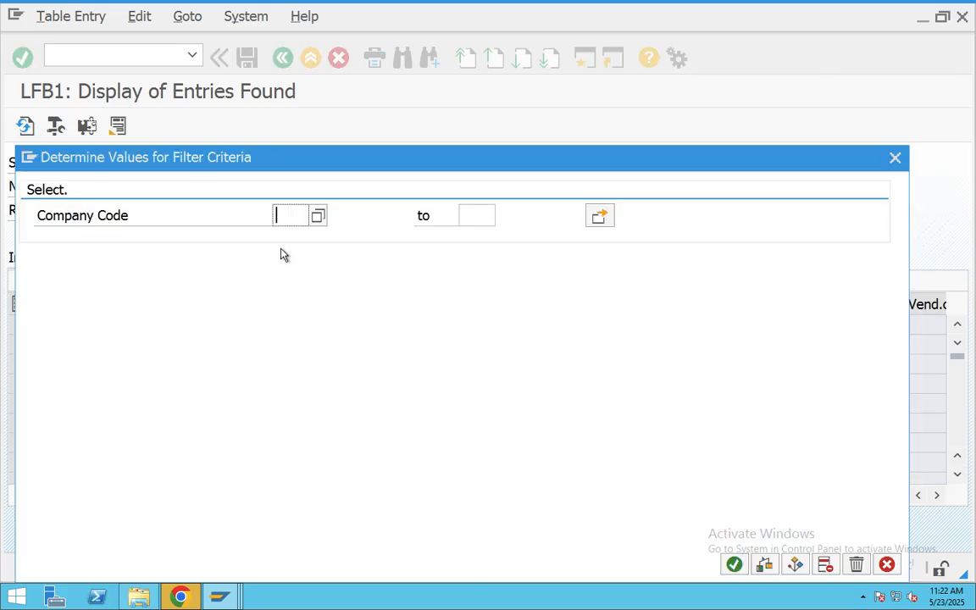
type("CHIT")
key("Return")
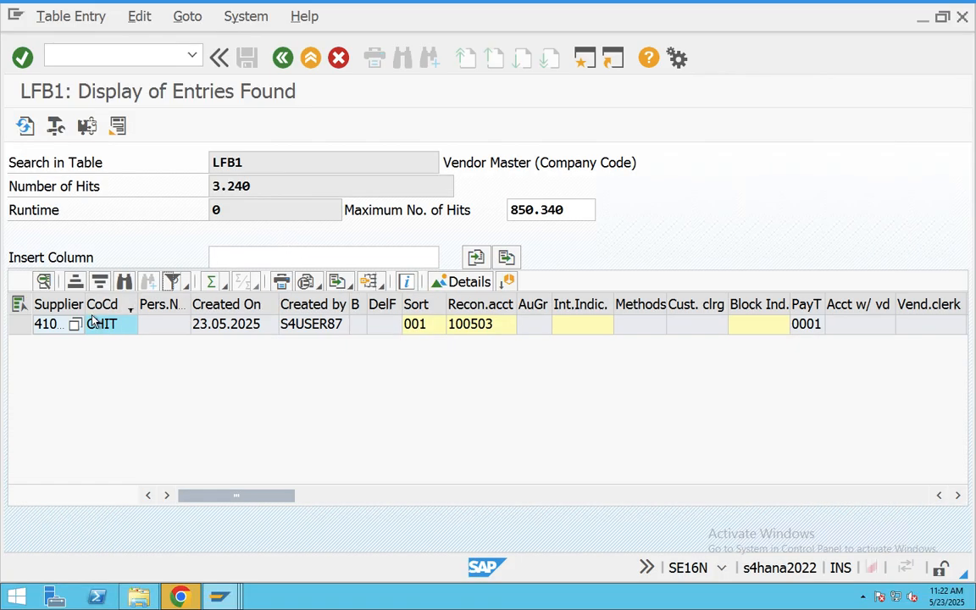
left_click_drag(89, 303, 120, 304)
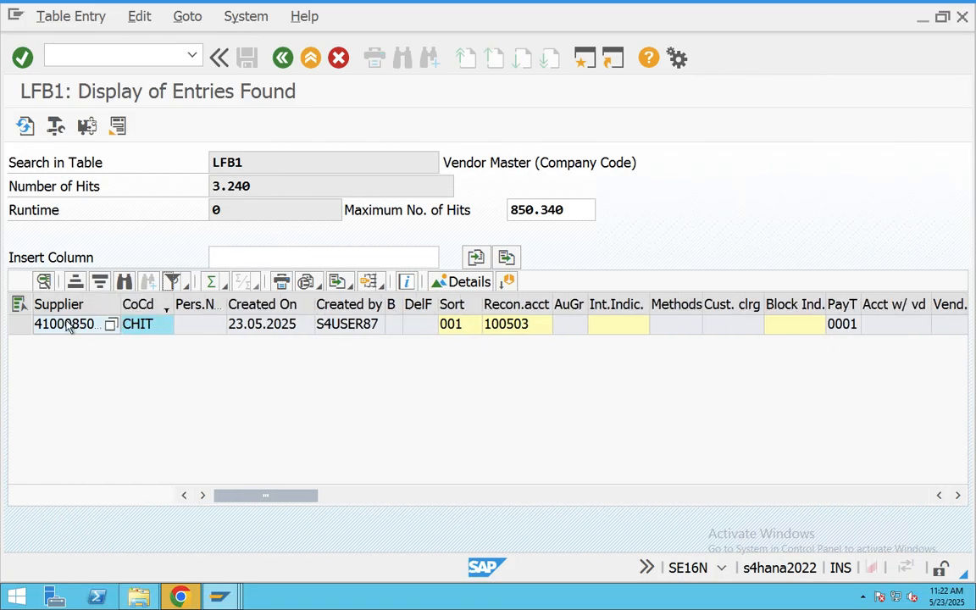
left_click(109, 348)
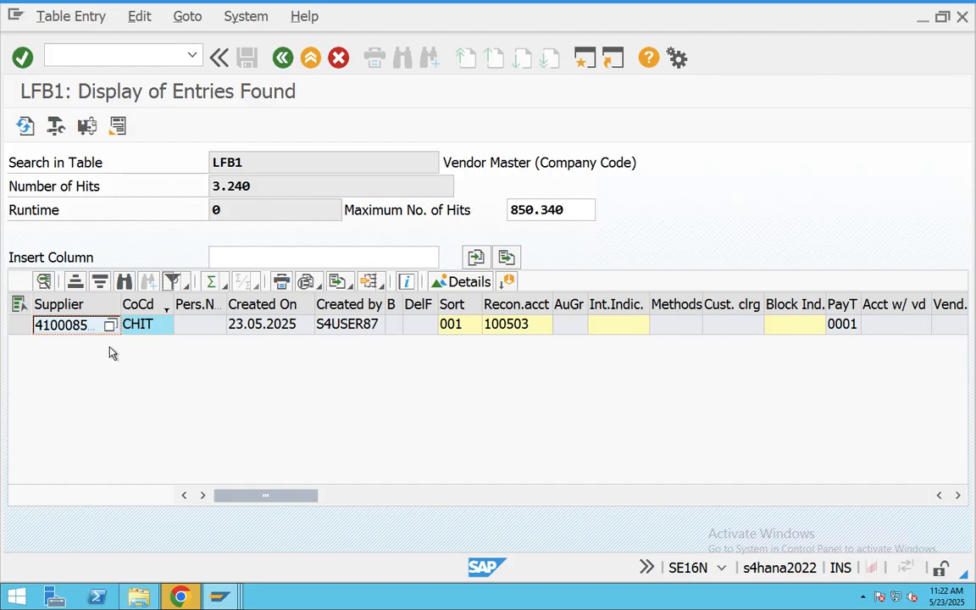
- Open the detailed display of the CHIT vendor entry and examine its personnel number, sort key, reconciliation account and remaining fields
double_click(279, 328)
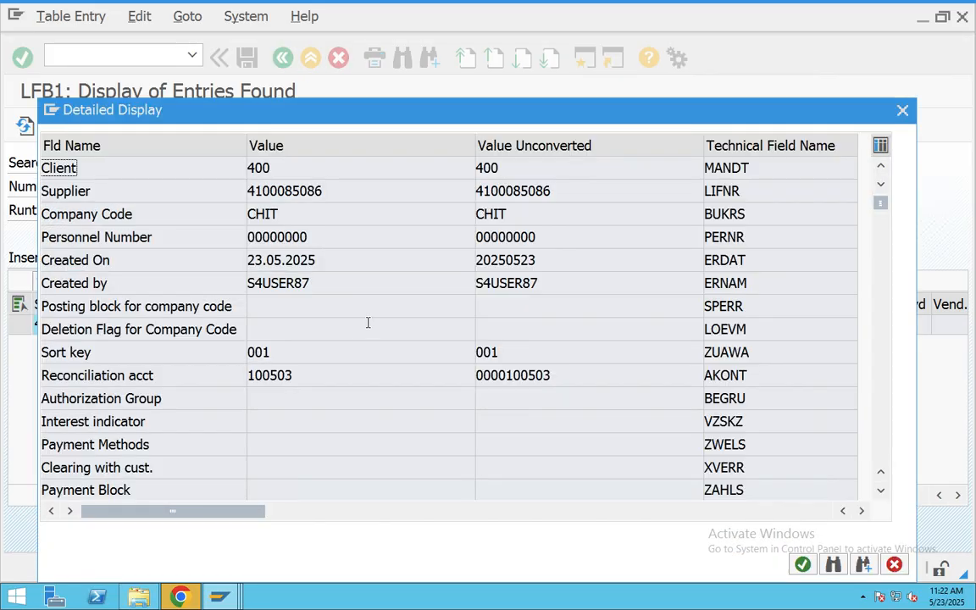
left_click_drag(308, 244, 244, 242)
left_click_drag(276, 352, 236, 349)
left_click_drag(296, 378, 229, 380)
scroll(227, 381, "down", 10)
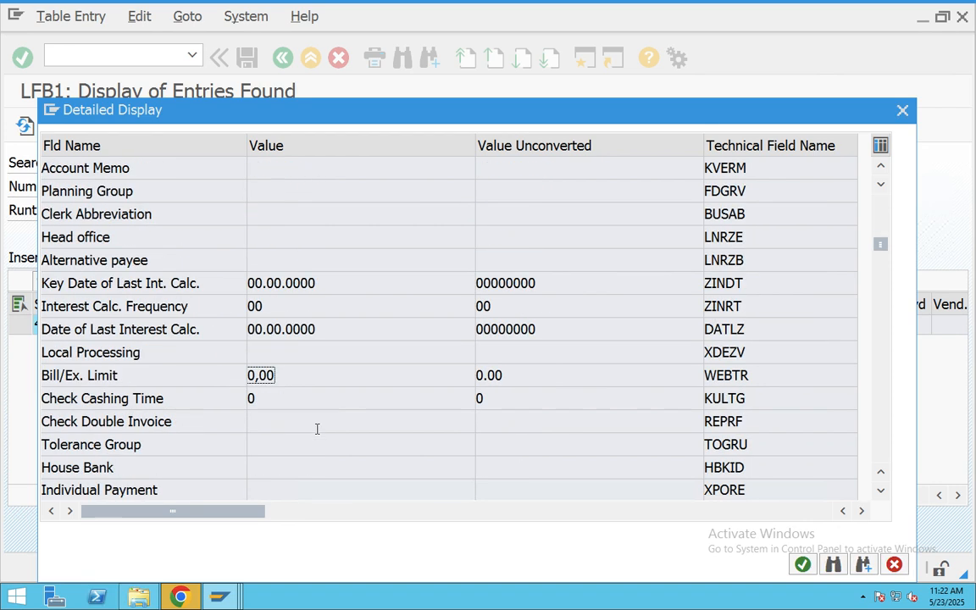
scroll(730, 384, "down", 10)
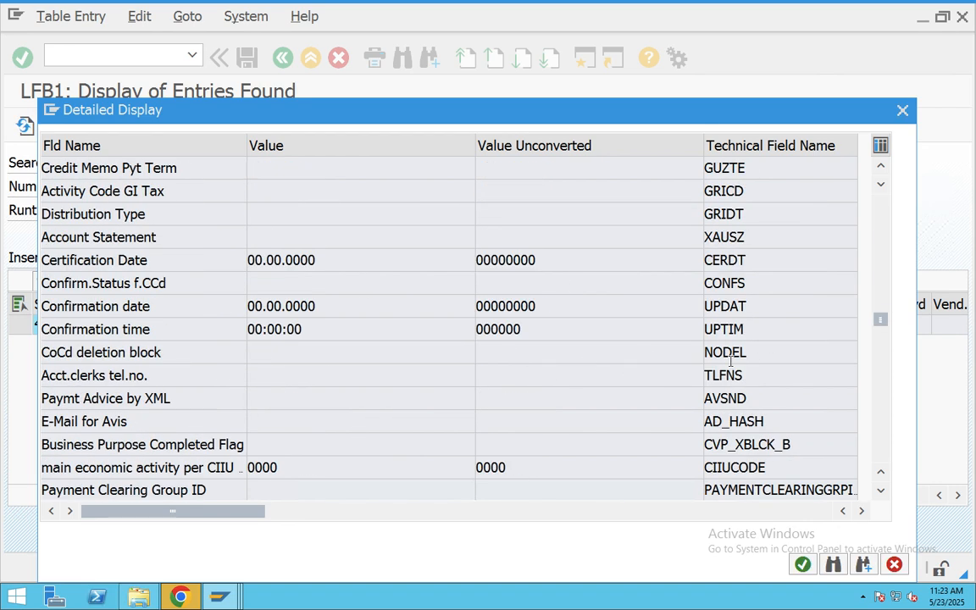
scroll(435, 331, "up", 20)
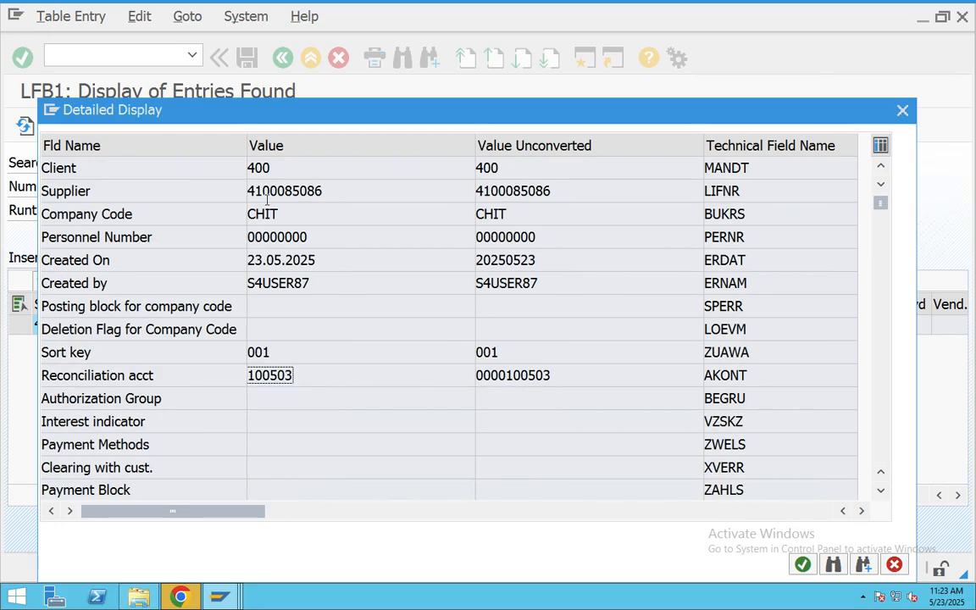
- Check the technical field names of Supplier and Personnel Number in the detailed display, then close it
left_click(108, 185)
left_click_drag(99, 192, 33, 192)
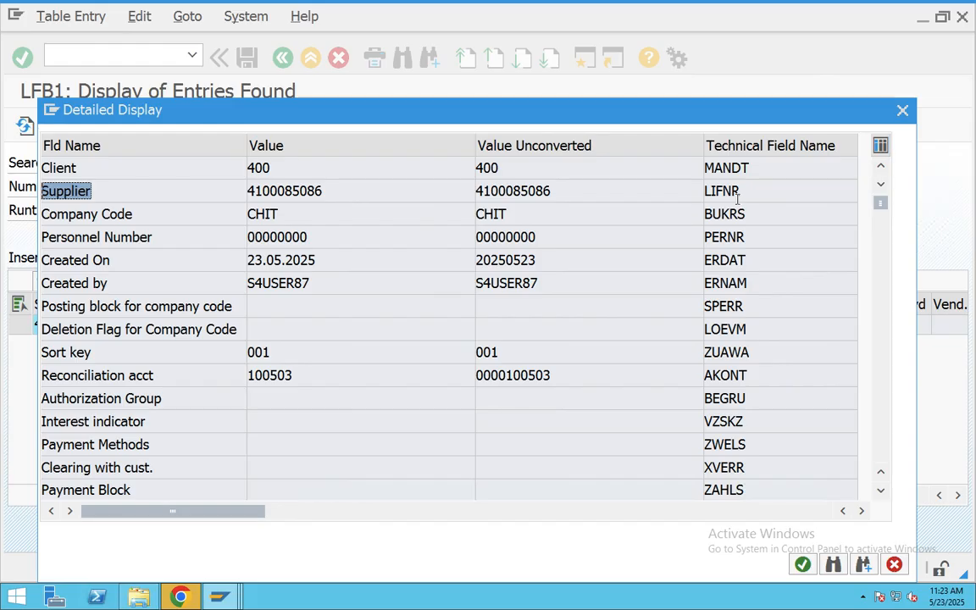
left_click_drag(749, 192, 678, 196)
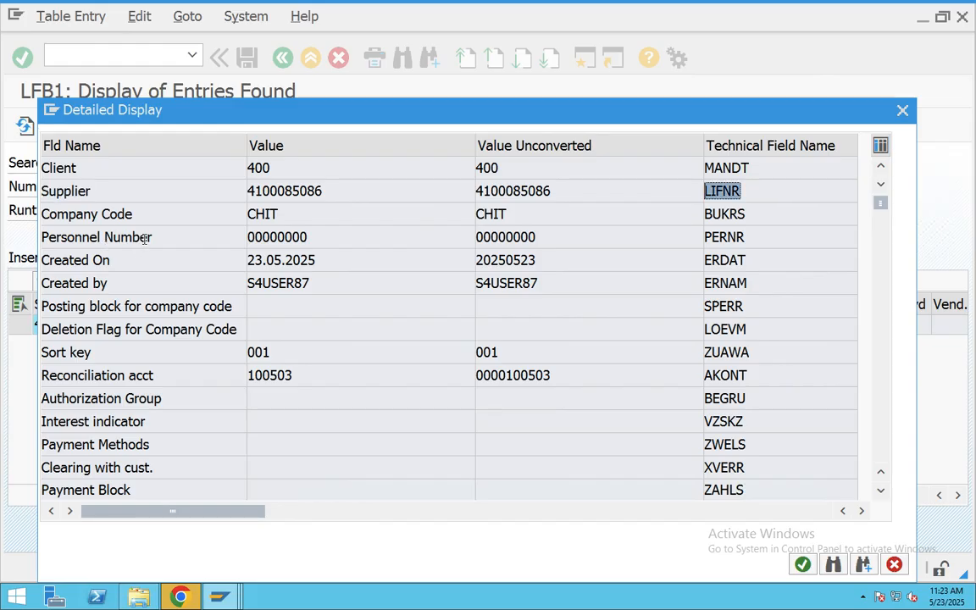
left_click_drag(146, 238, 40, 238)
double_click(711, 238)
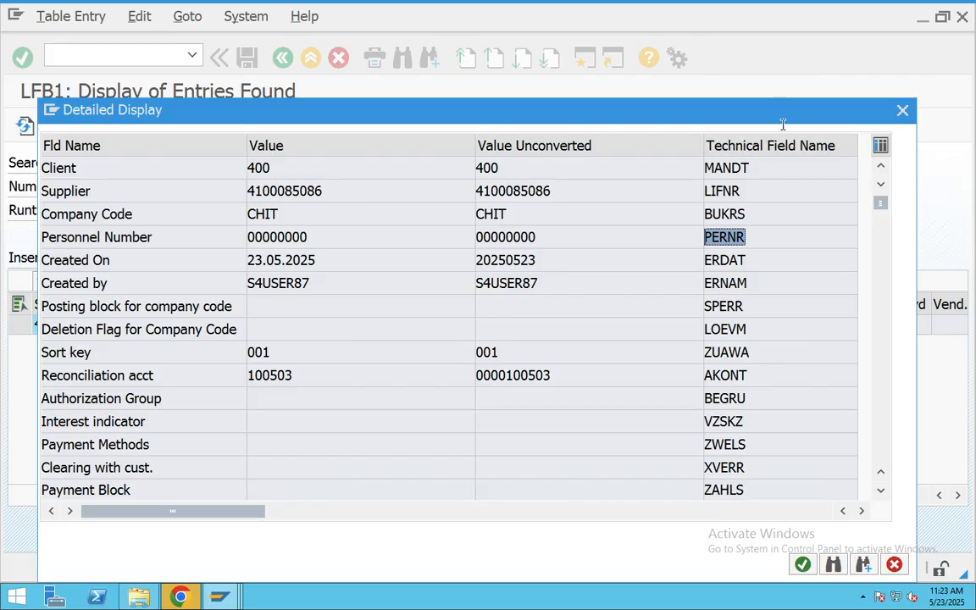
left_click(802, 564)
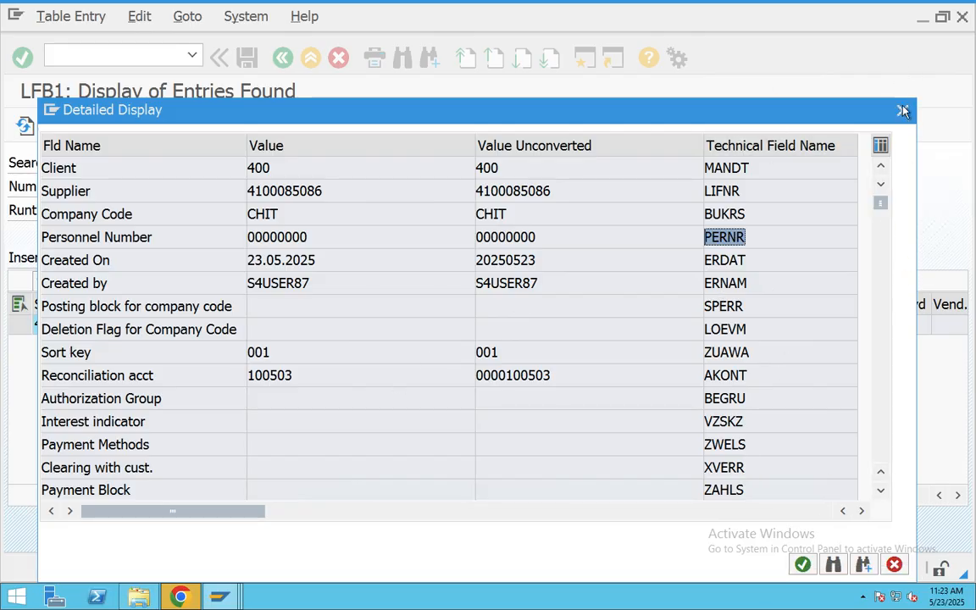
- Return to the table selection, change the table to LFA1 and try to display the entry for the copied supplier number
left_click(308, 59)
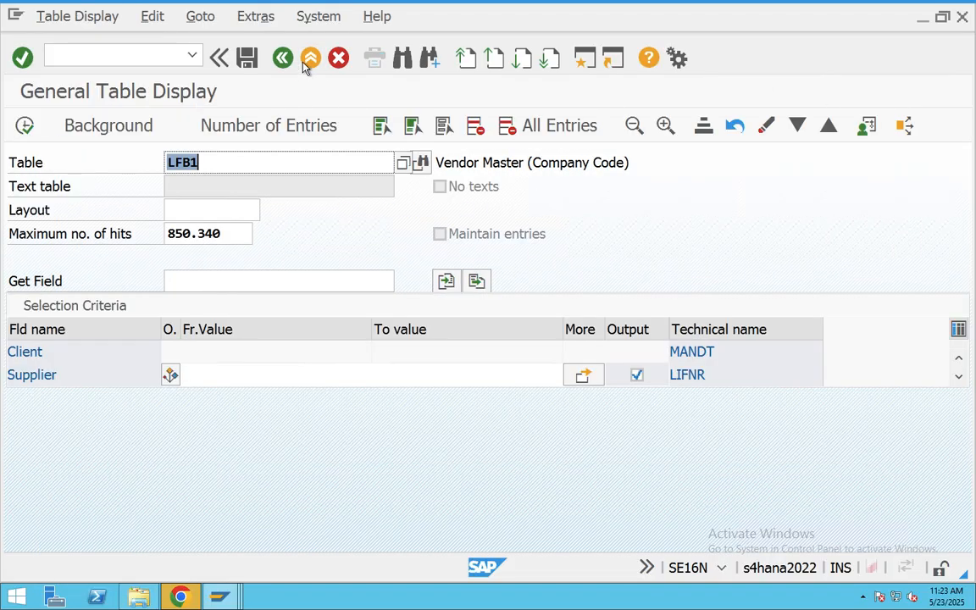
type("F")
key("BackSpace")
type("LFA1")
left_click(231, 372)
key("ctrl+v")
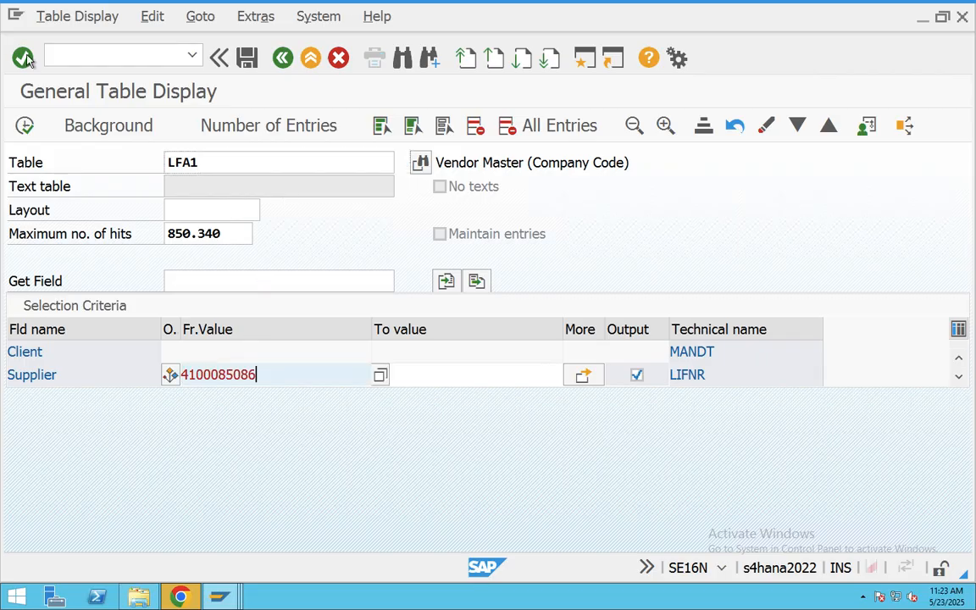
left_click(24, 125)
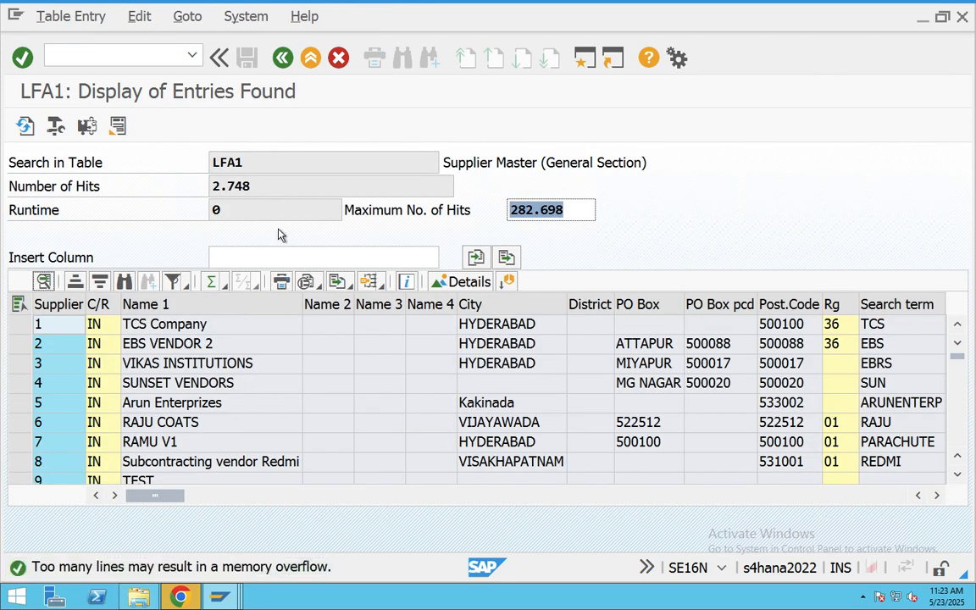
- Redisplay the LFA1 entries and filter them on the Supplier column by the copied supplier number
left_click(283, 58)
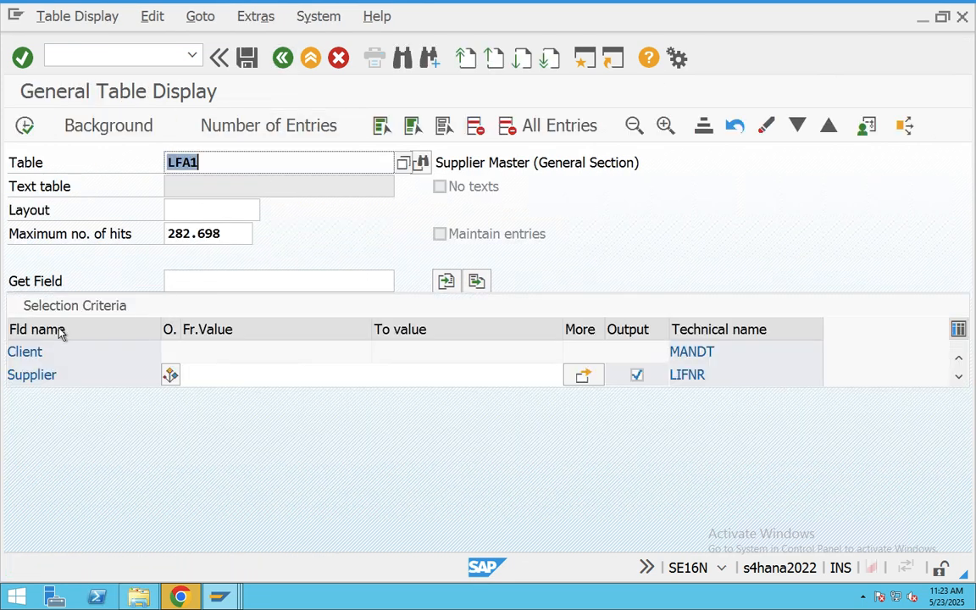
left_click(24, 125)
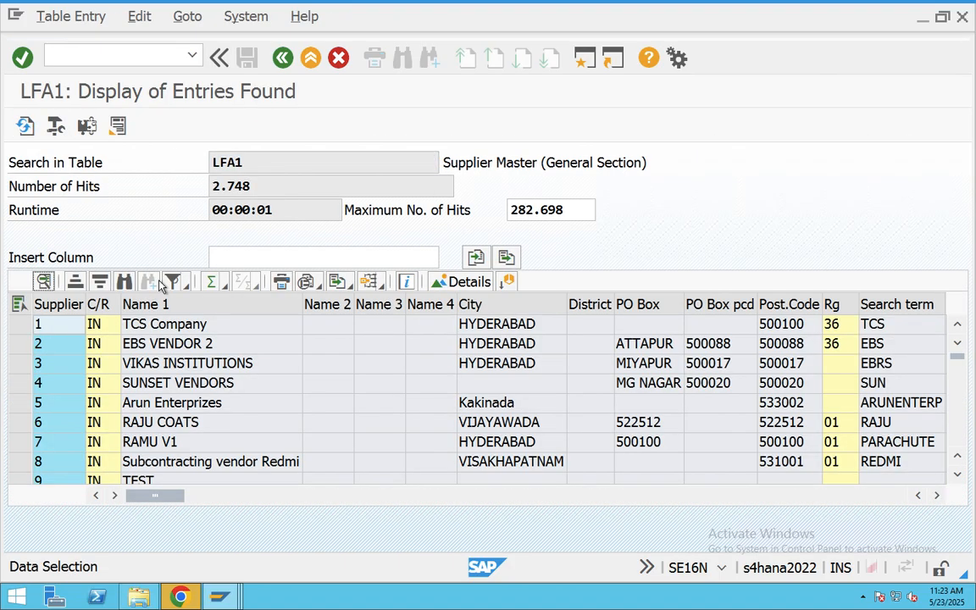
left_click(72, 304)
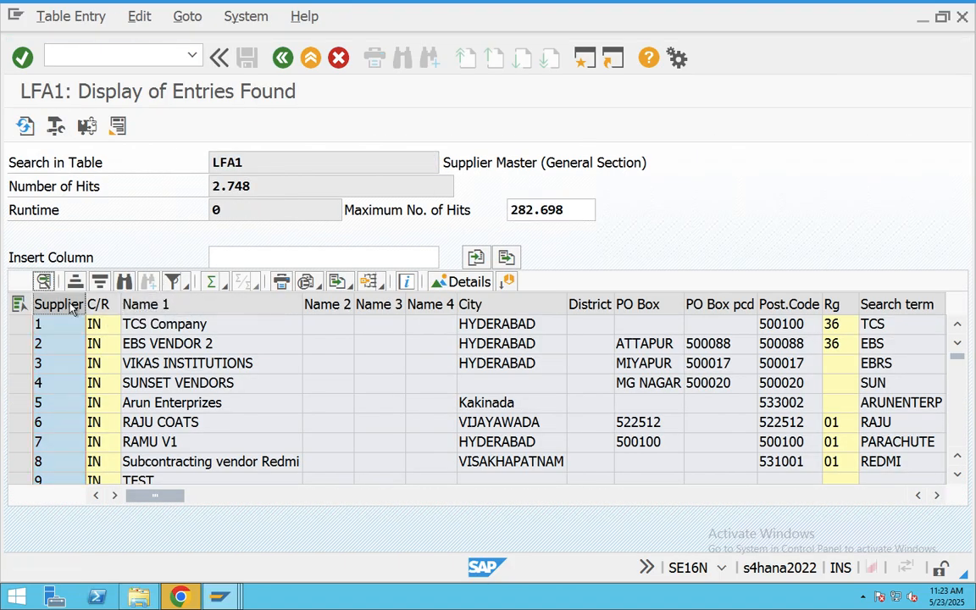
left_click(182, 282)
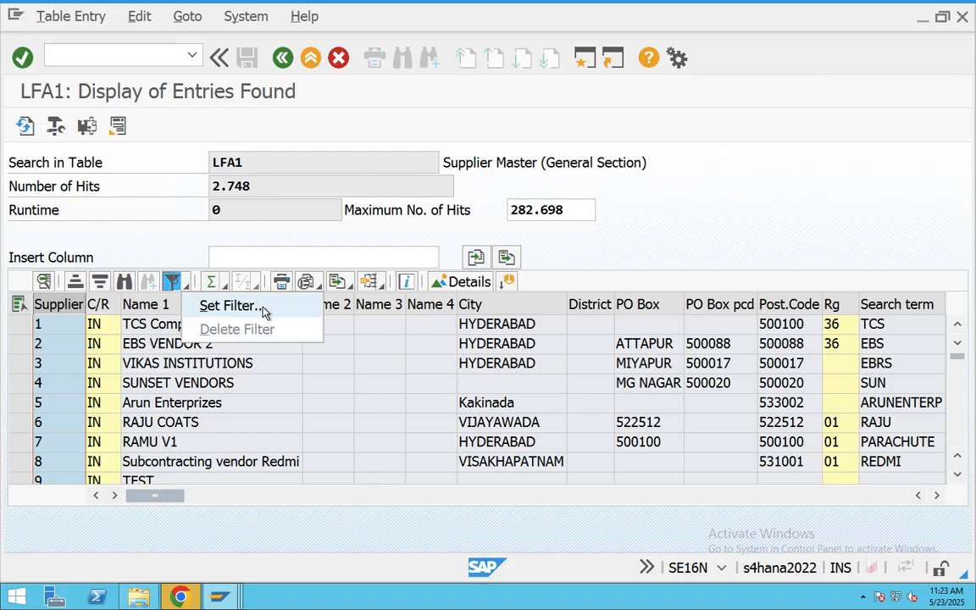
left_click(263, 310)
key("ctrl+v")
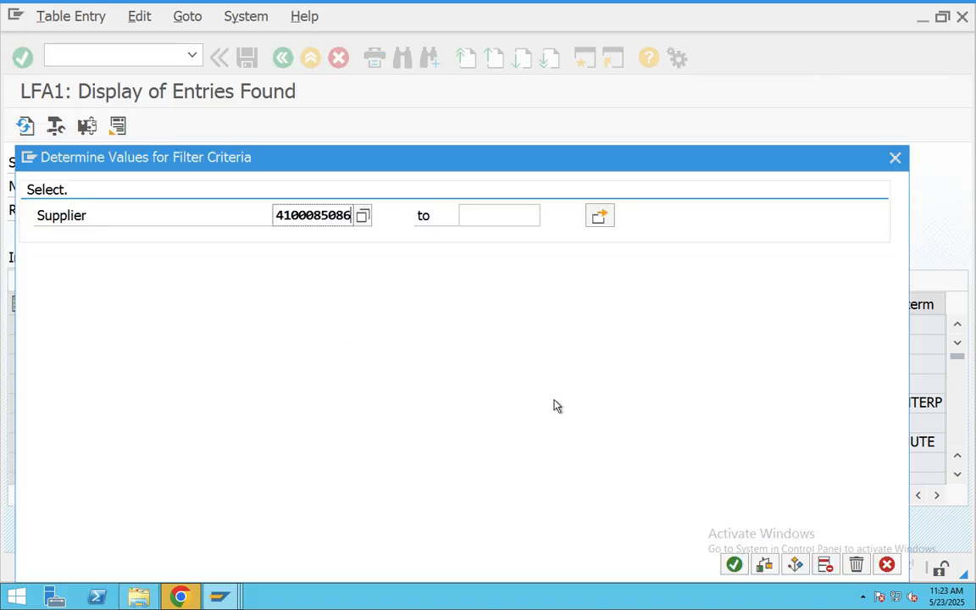
left_click(733, 564)
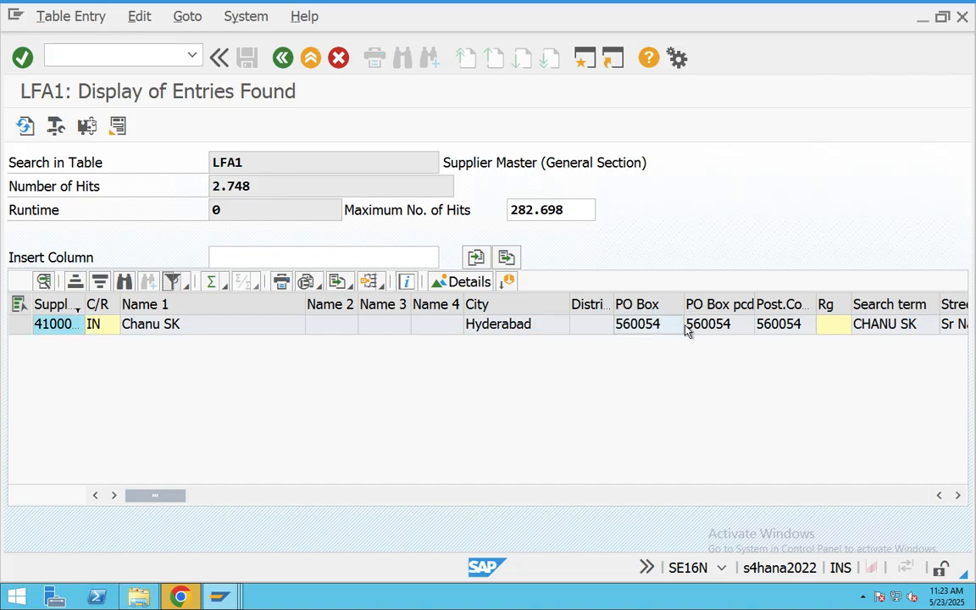
- Open the detailed display of the filtered LFA1 vendor entry, examine its general data fields and close it
double_click(496, 326)
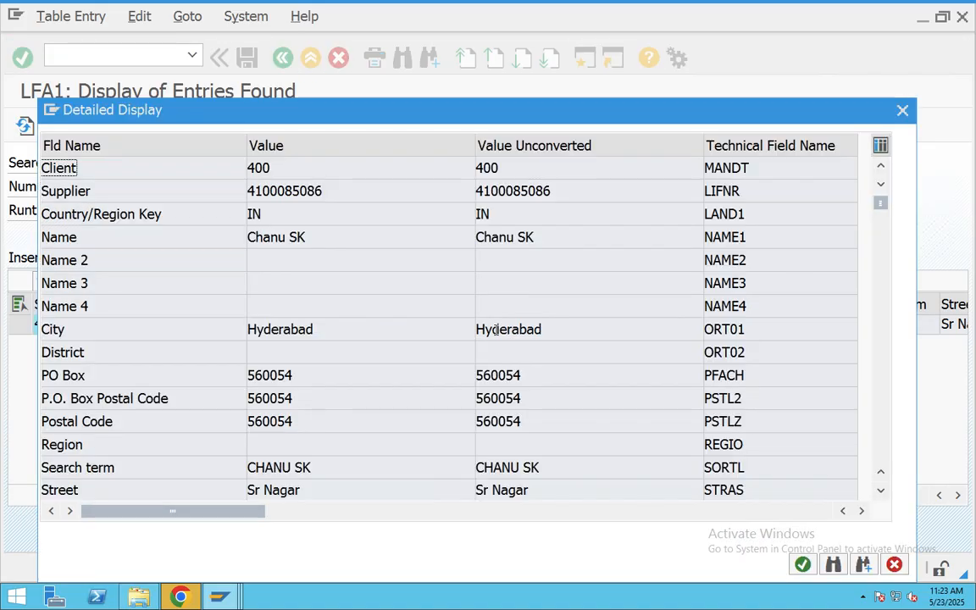
scroll(195, 349, "down", 18)
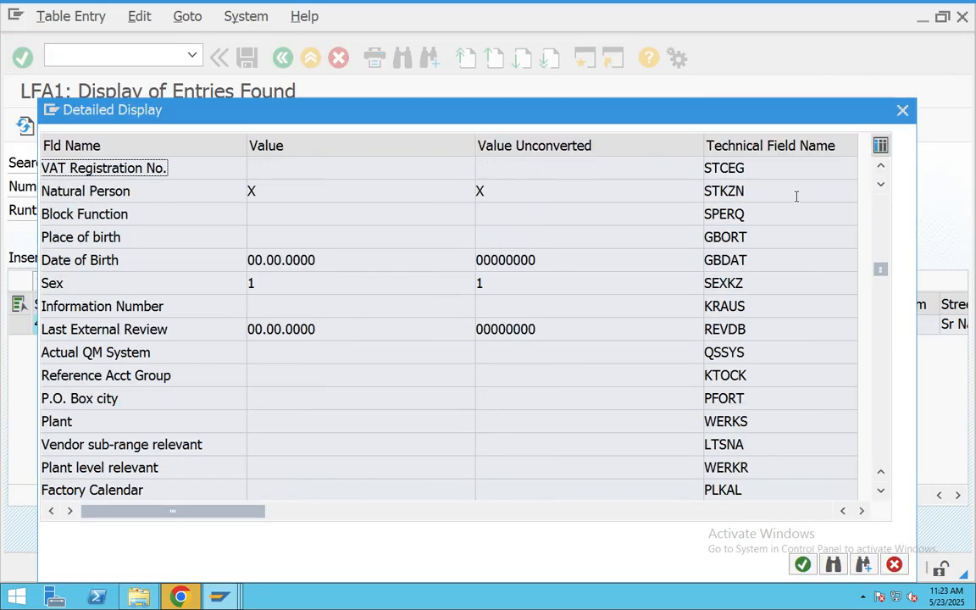
left_click(902, 109)
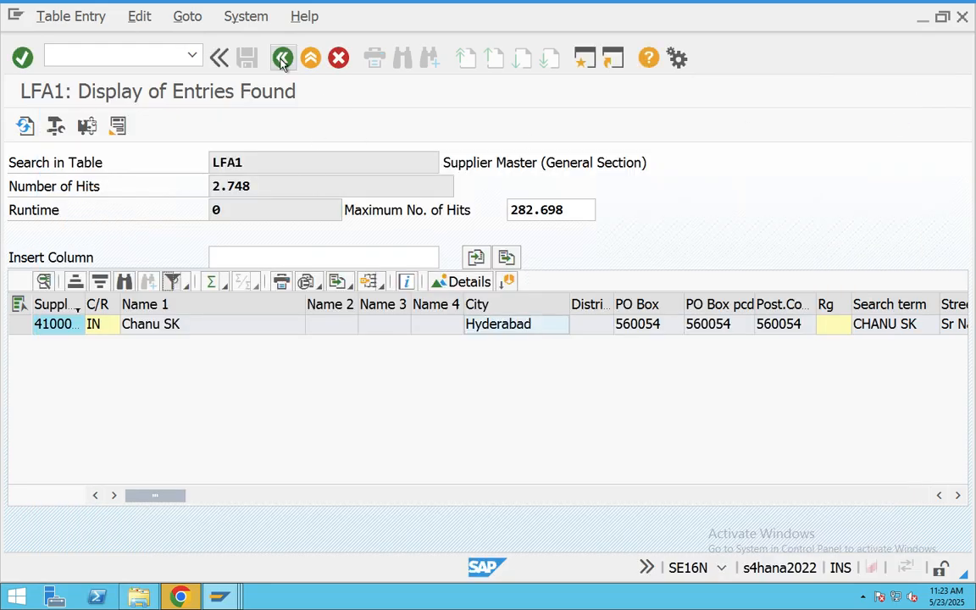
- Return to the table selection, change the table to BUT000 and display all its entries
left_click(283, 58)
type("BUT000")
key("Return")
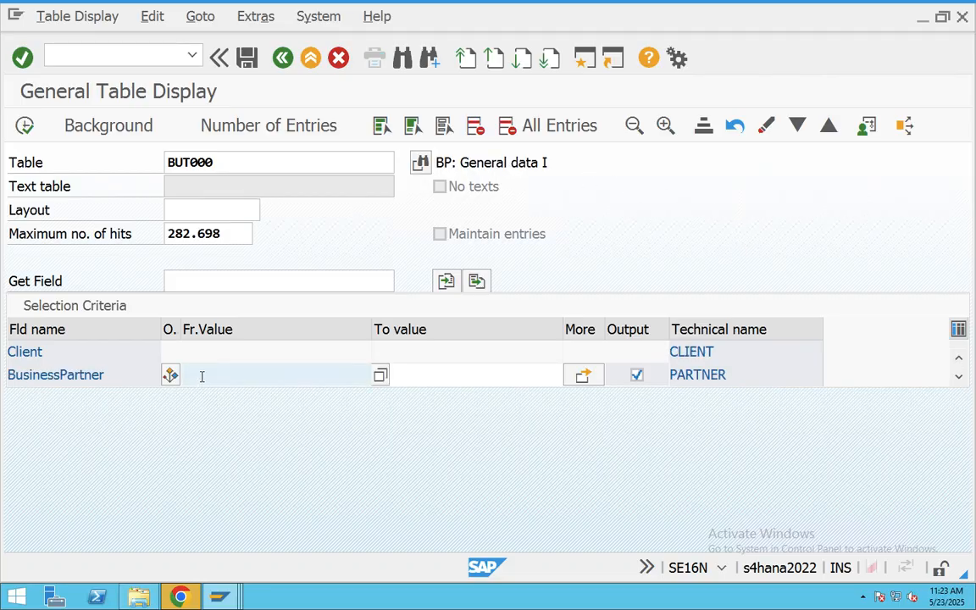
scroll(200, 377, "down", 3)
scroll(201, 382, "down", 4)
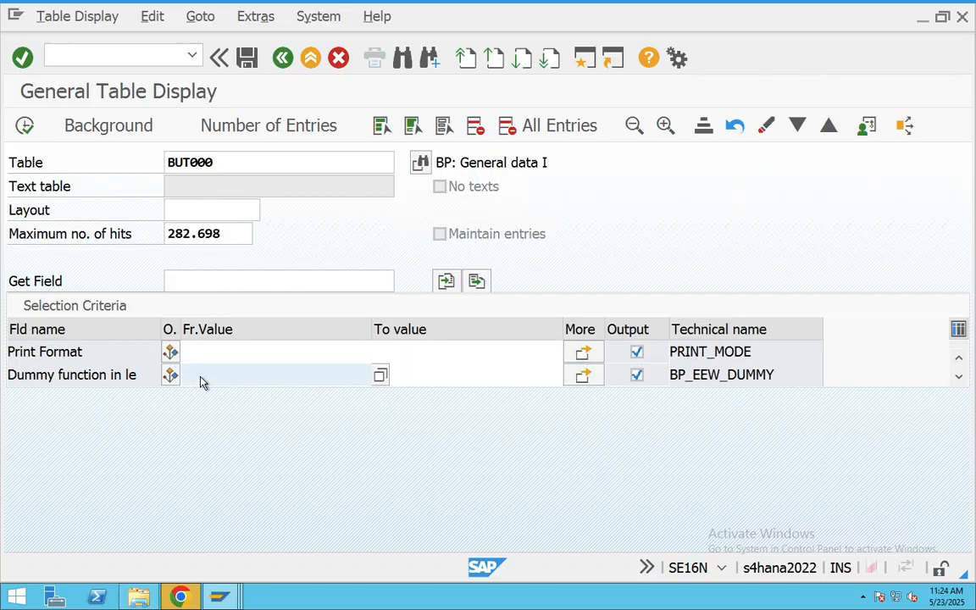
left_click(25, 125)
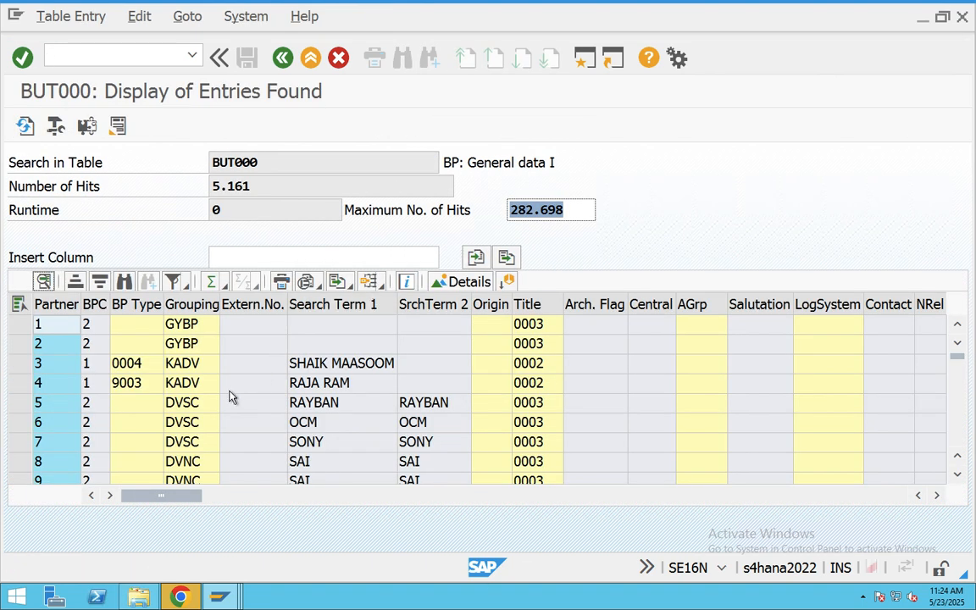
- Filter the BUT000 entries on Search Term 1 by the business partner's name
left_click(66, 308)
left_click(67, 345)
left_click(68, 371)
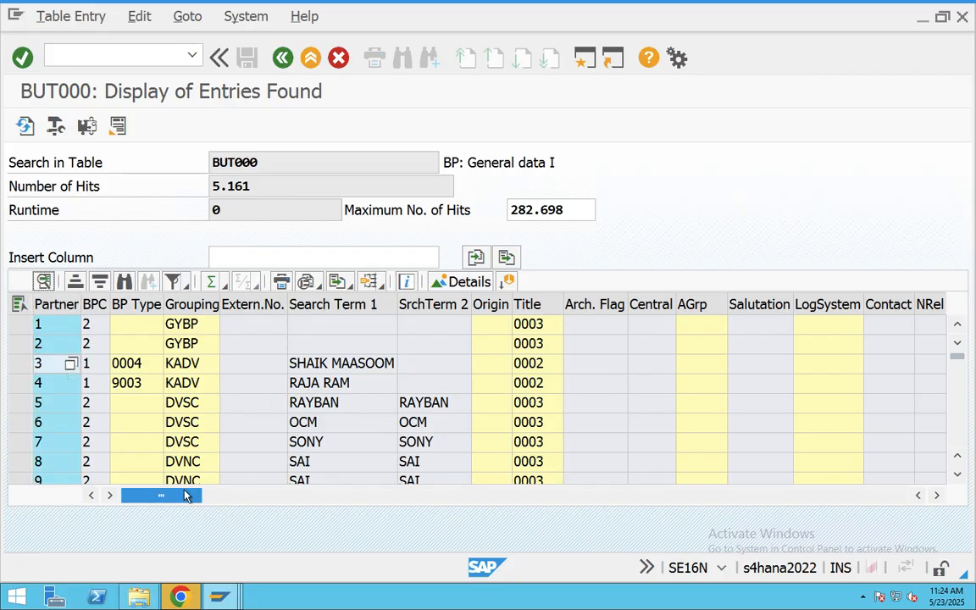
left_click(333, 304)
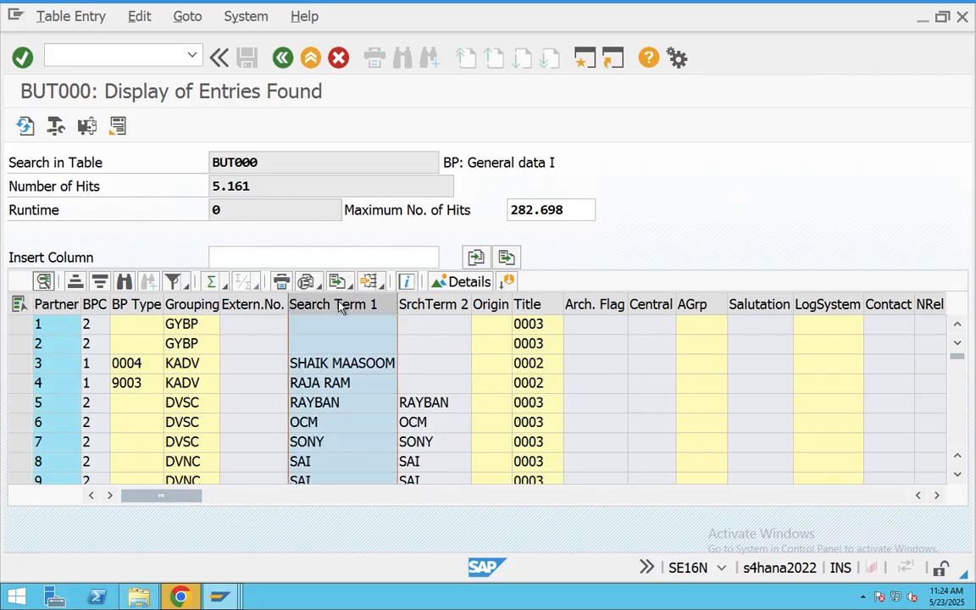
left_click(173, 281)
type("chanu sk")
key("Return")
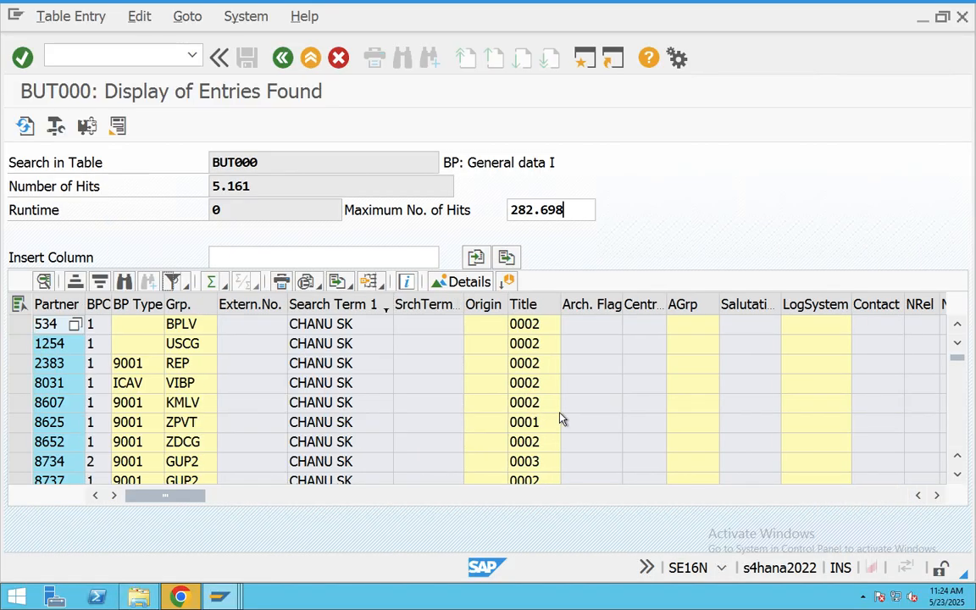
scroll(405, 405, "down", 2)
left_click_drag(170, 497, 768, 508)
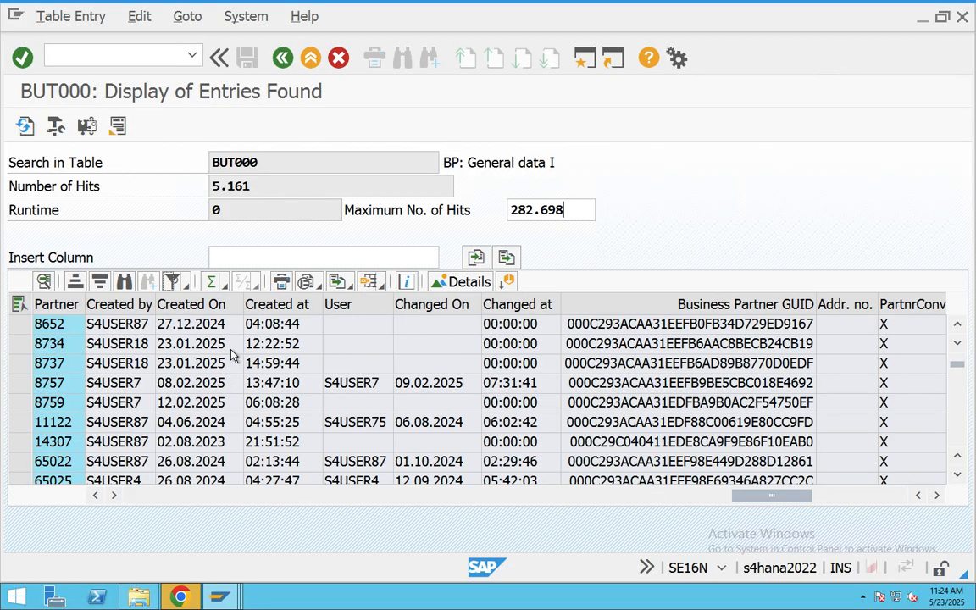
left_click(277, 304)
left_click(171, 283)
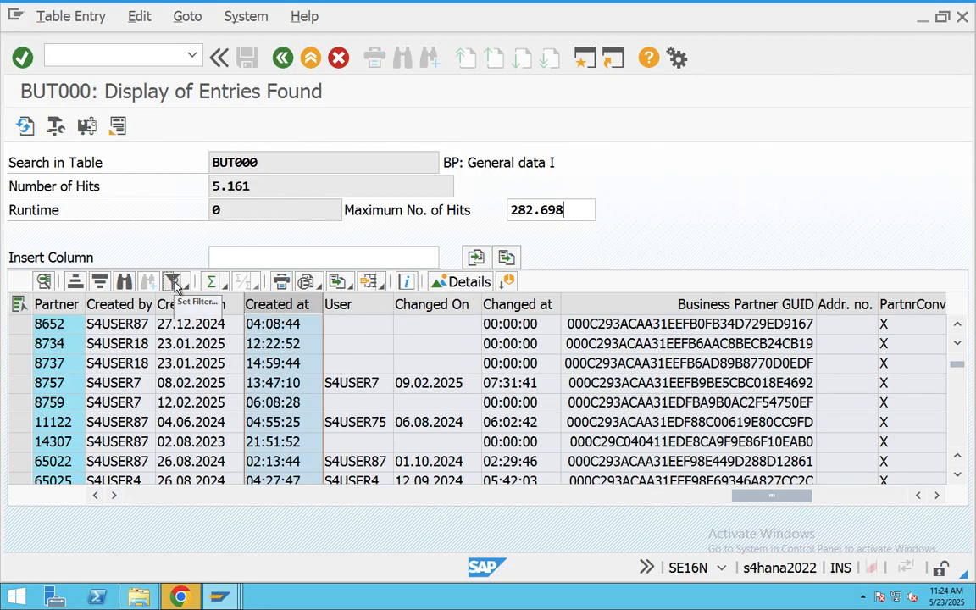
left_click(325, 242)
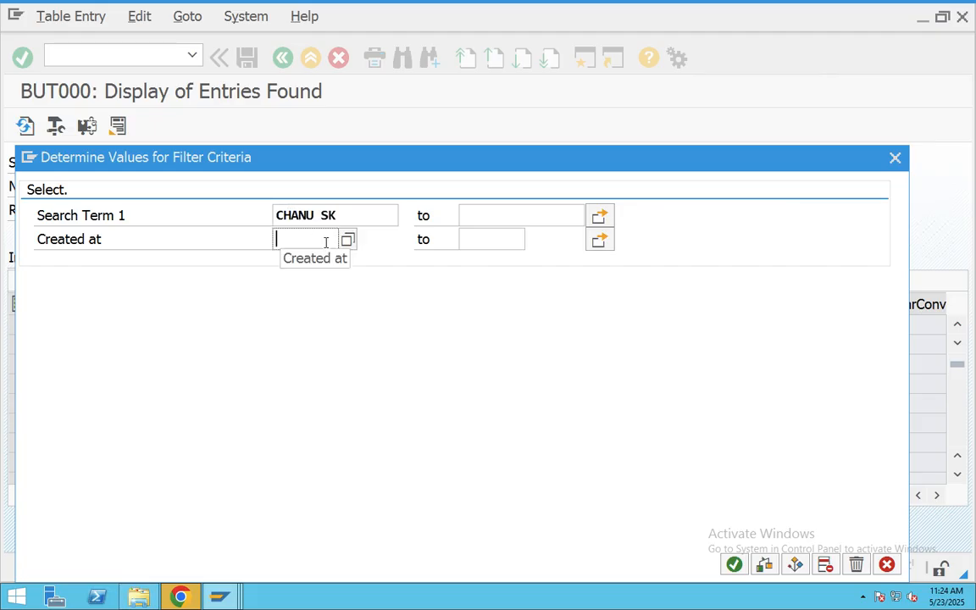
left_click(348, 241)
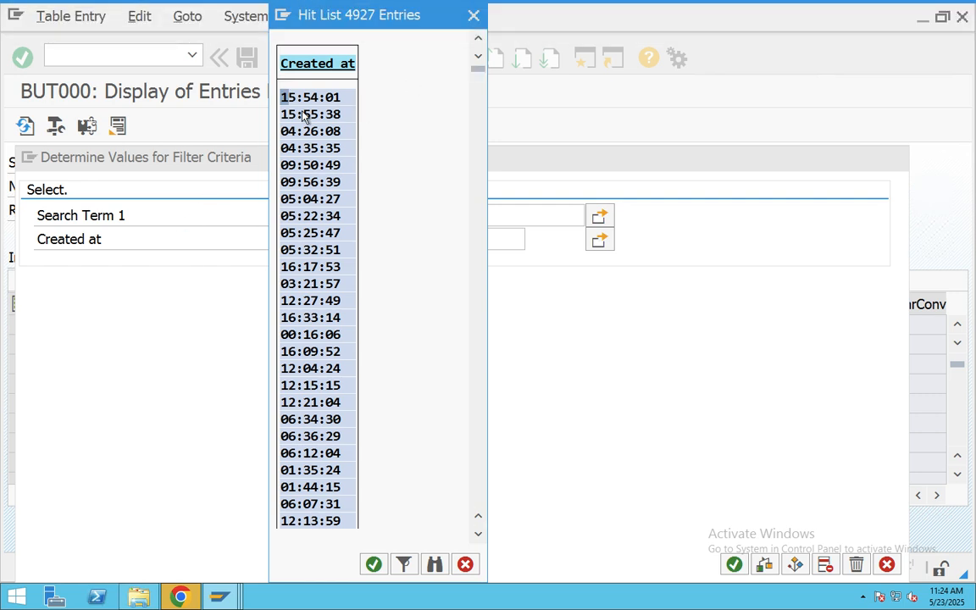
left_click(472, 17)
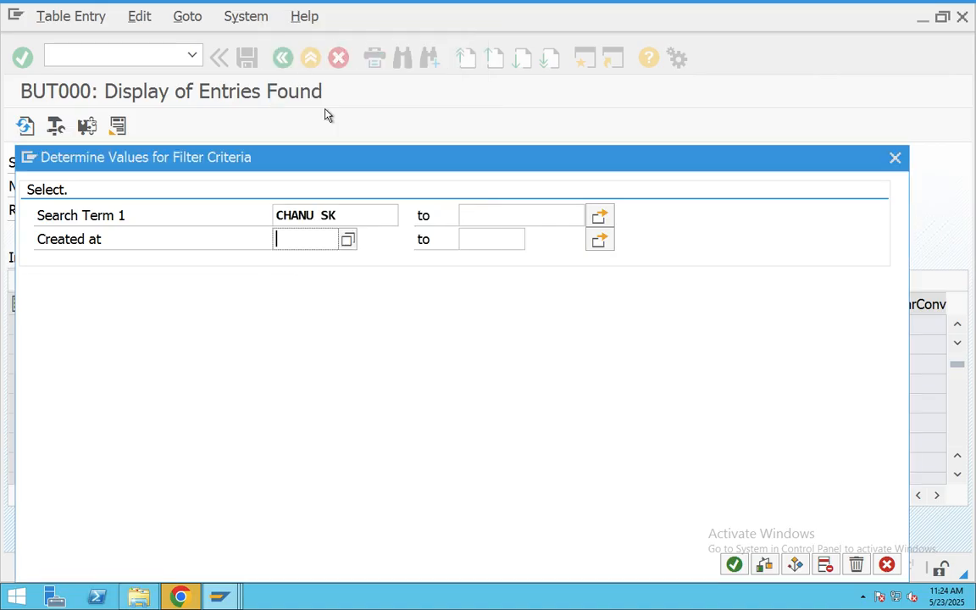
left_click(894, 157)
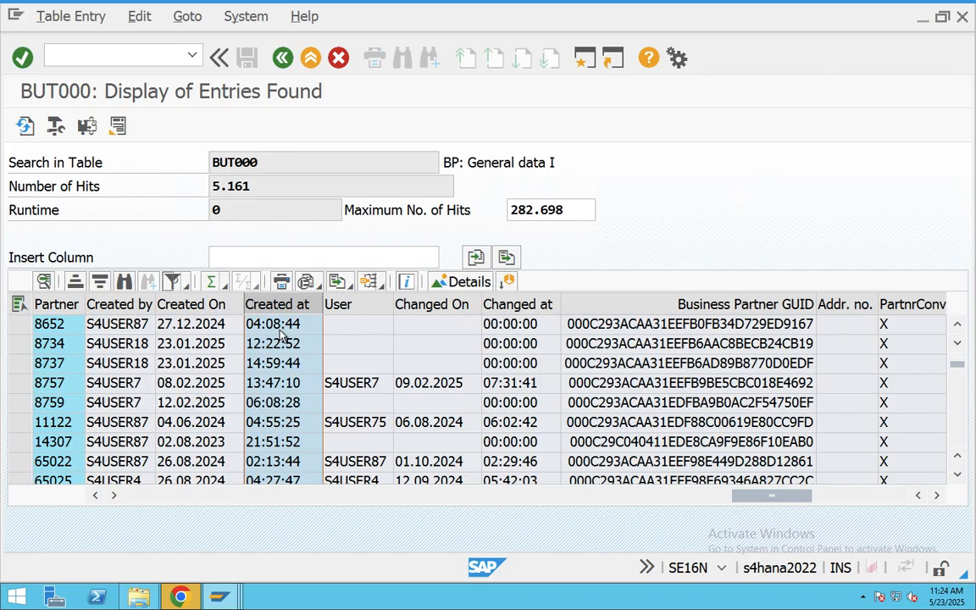
- Add a Created On criterion of 23.05.2023, picked from the value list, to the BUT000 filter and apply it
left_click(192, 305)
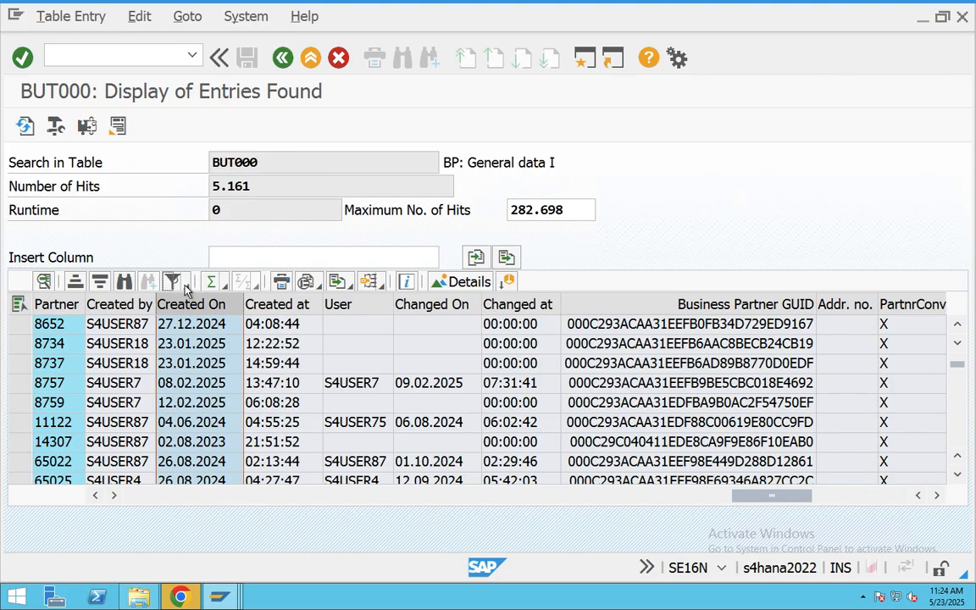
left_click(173, 281)
left_click(227, 310)
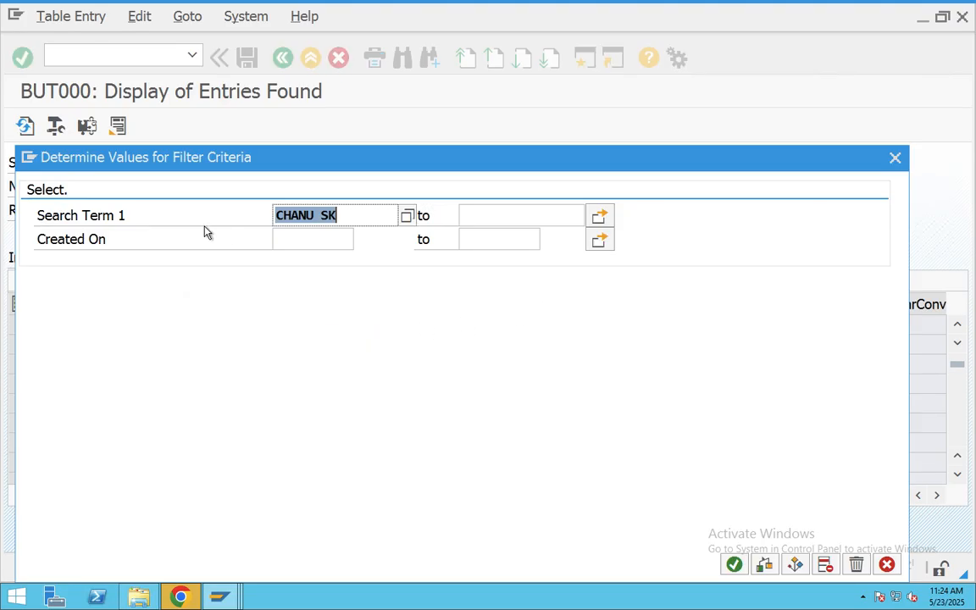
left_click(286, 244)
left_click(362, 239)
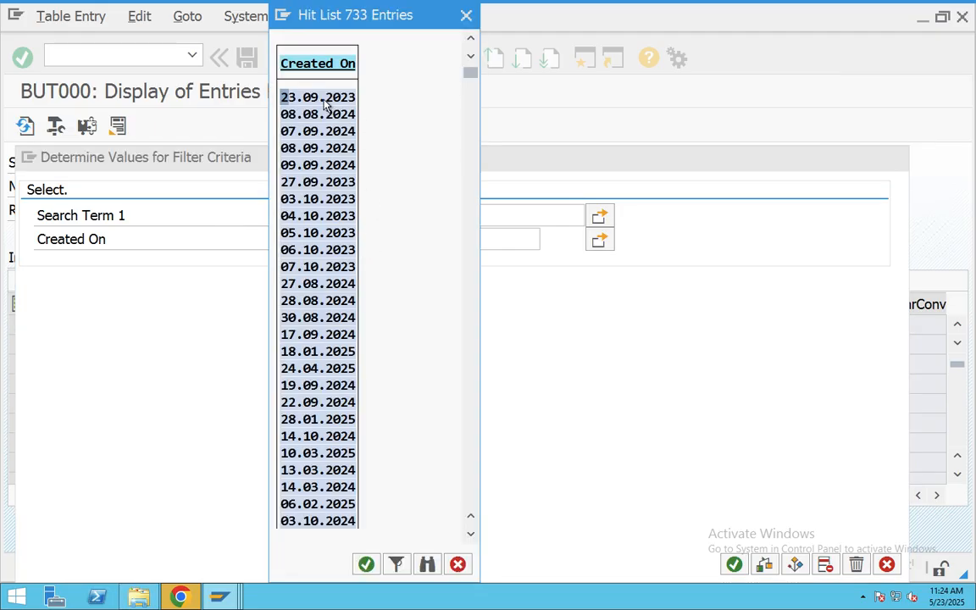
left_click_drag(472, 76, 472, 534)
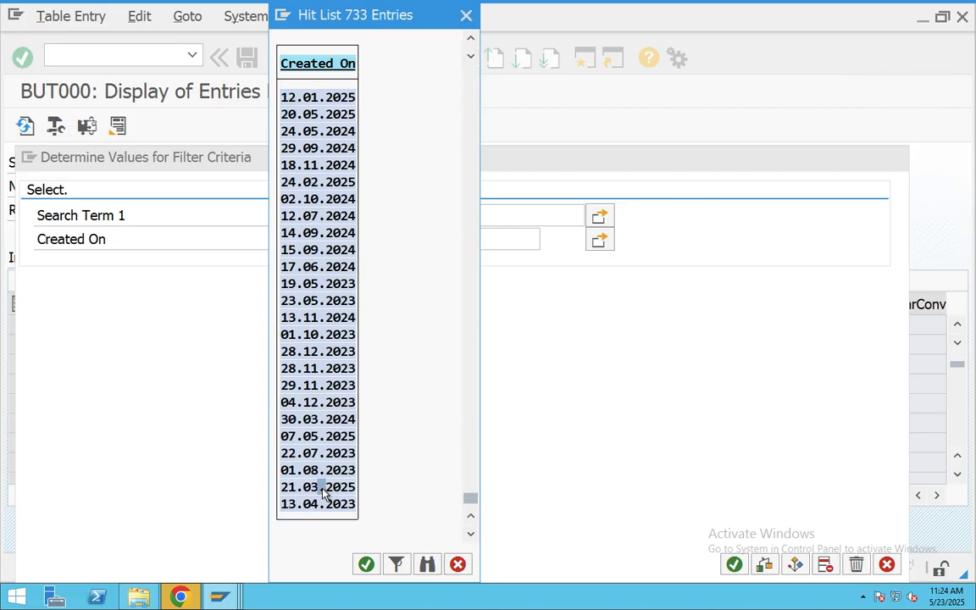
double_click(296, 305)
left_click(733, 565)
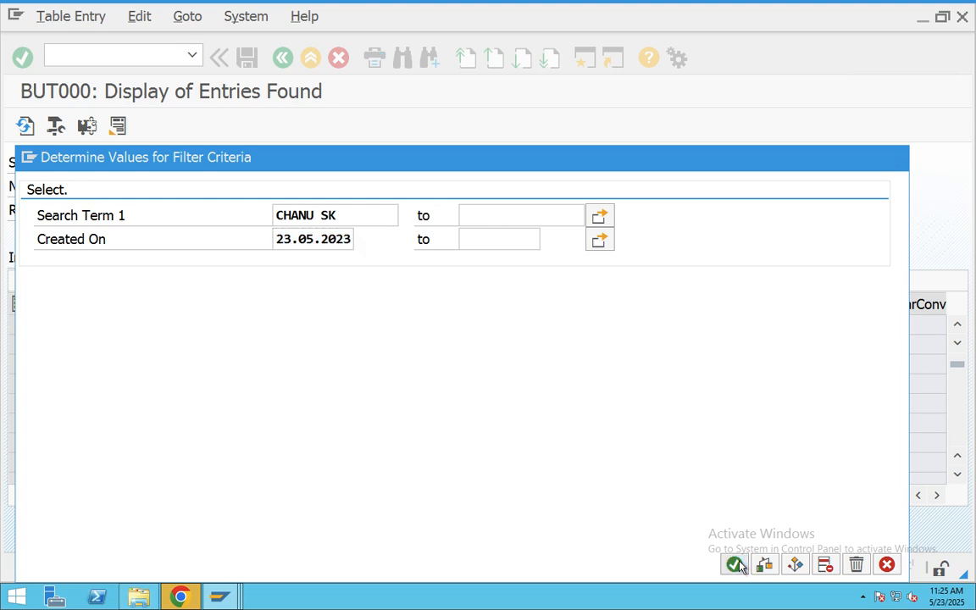
- Return to the BUT000 selection and look through its criteria for creation, change and validity data, checking the Created at value choices
left_click(284, 59)
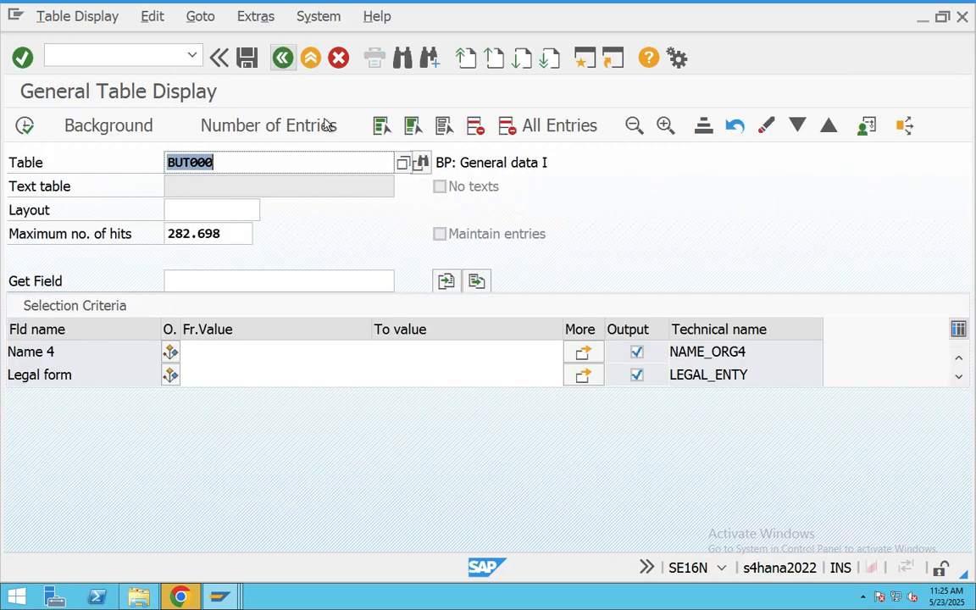
scroll(227, 361, "down", 3)
scroll(227, 362, "down", 10)
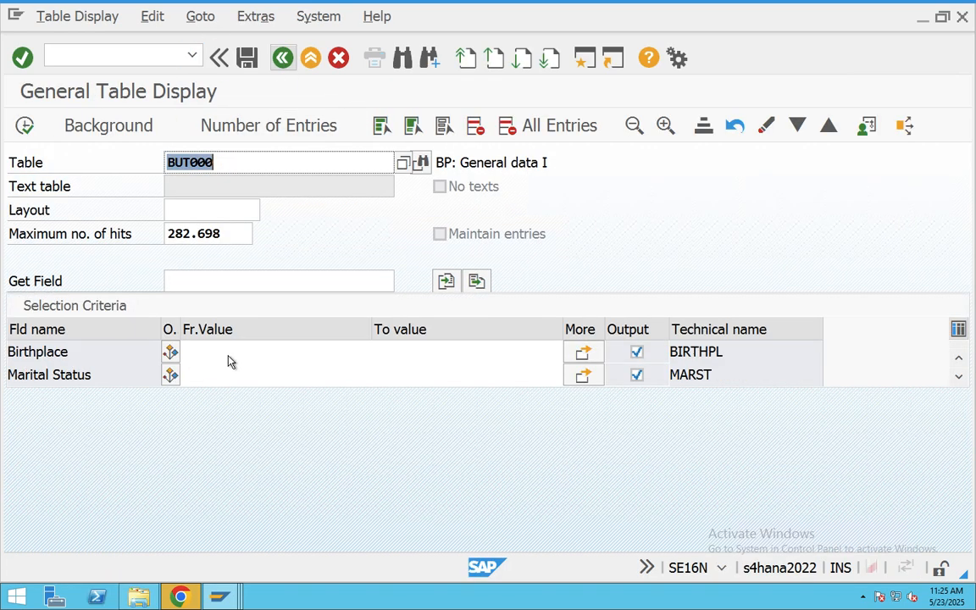
scroll(227, 362, "down", 6)
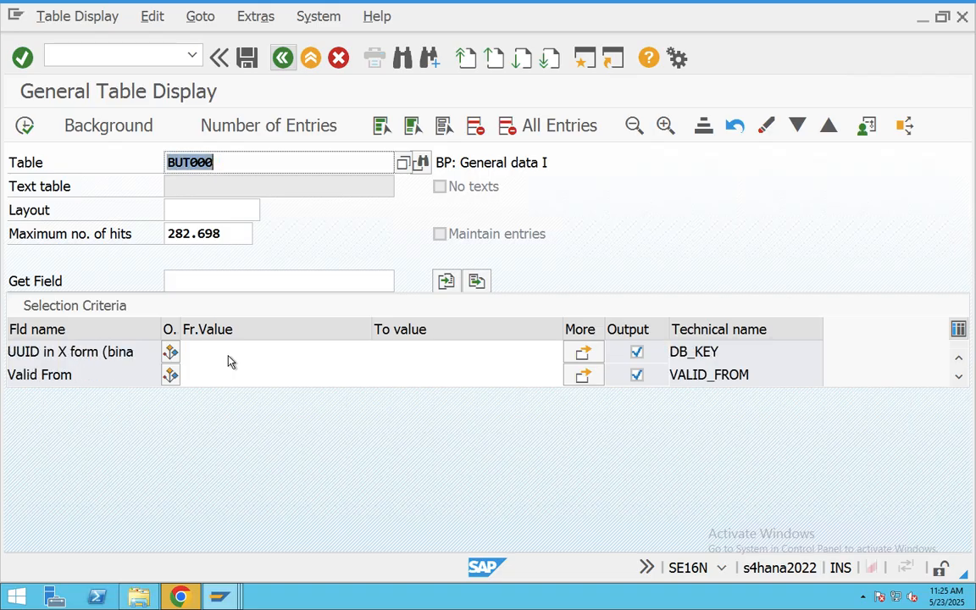
scroll(227, 361, "up", 6)
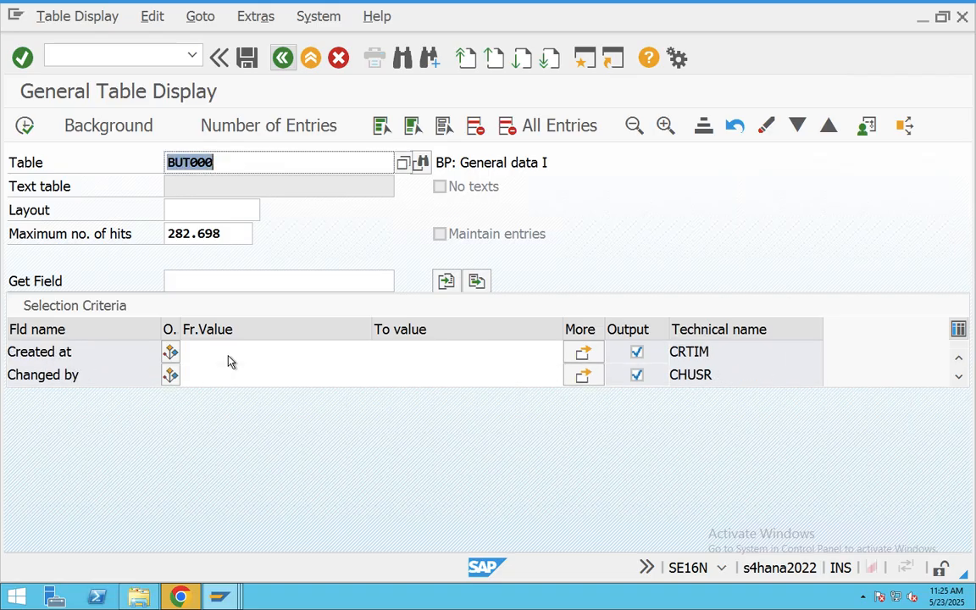
left_click(191, 351)
left_click(377, 351)
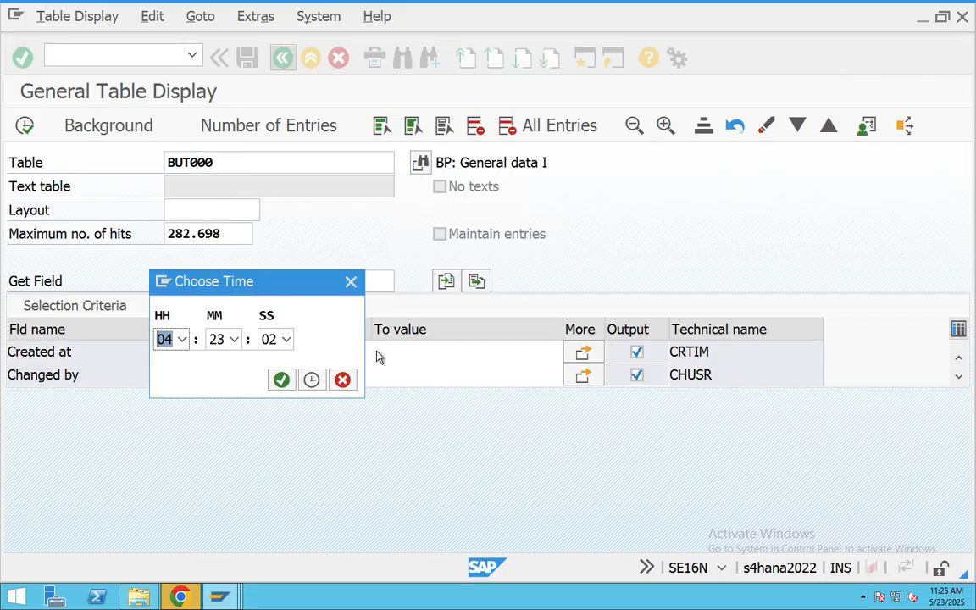
left_click(350, 282)
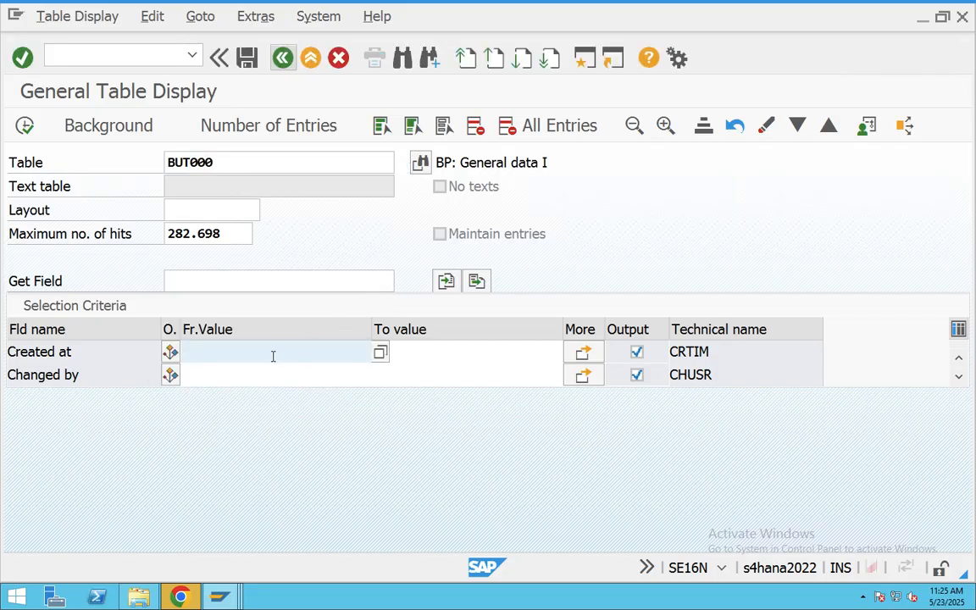
scroll(225, 361, "up", 1)
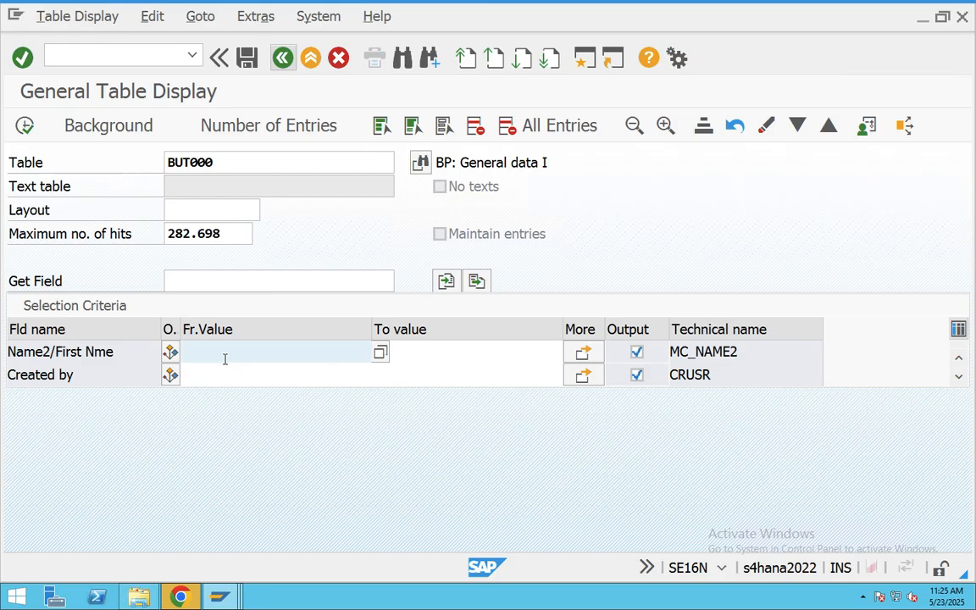
left_click(218, 373)
scroll(234, 371, "down", 1)
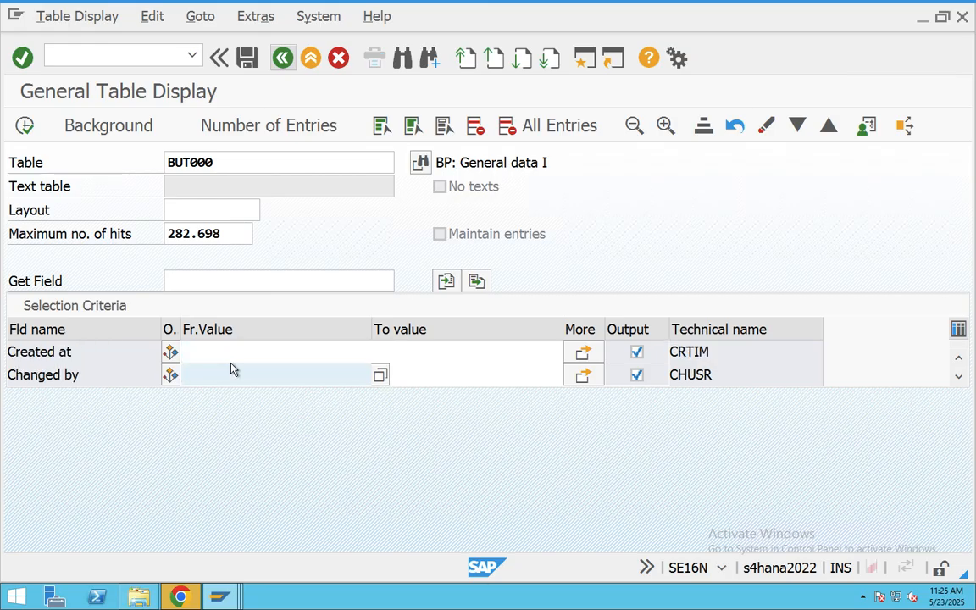
scroll(230, 369, "down", 2)
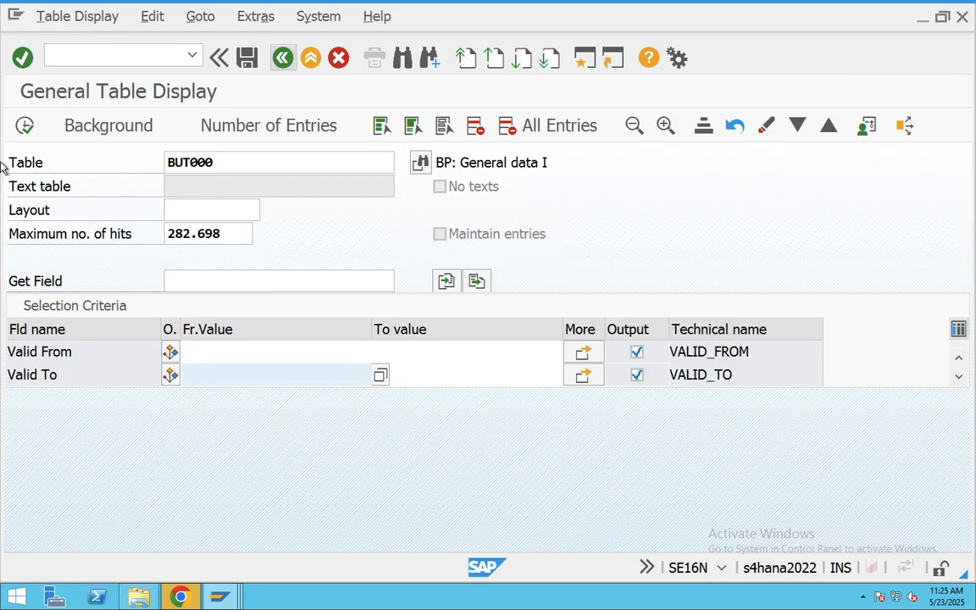
- Display all BUT000 entries and filter the Created by column on s4user87
left_click(24, 125)
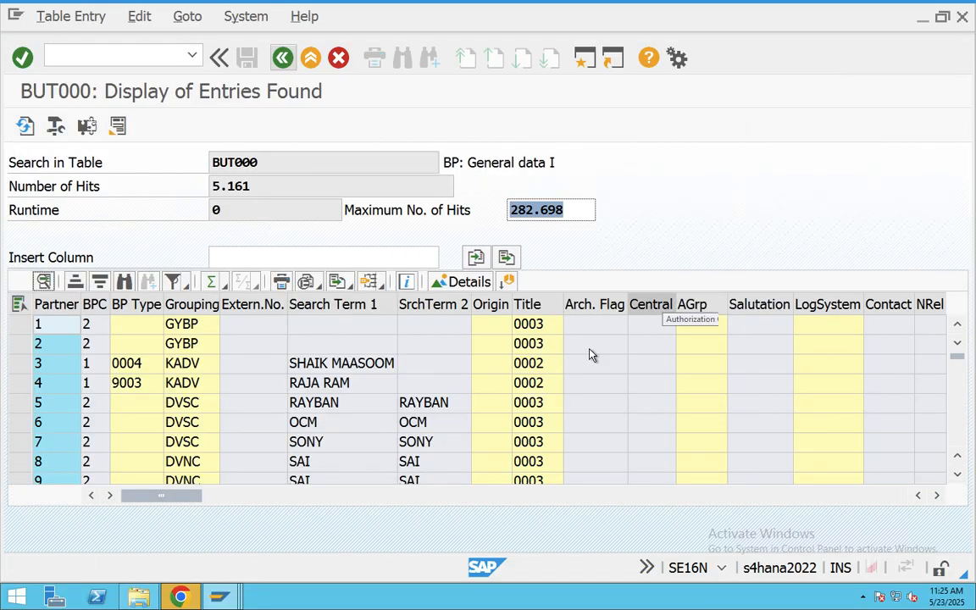
left_click_drag(193, 496, 709, 494)
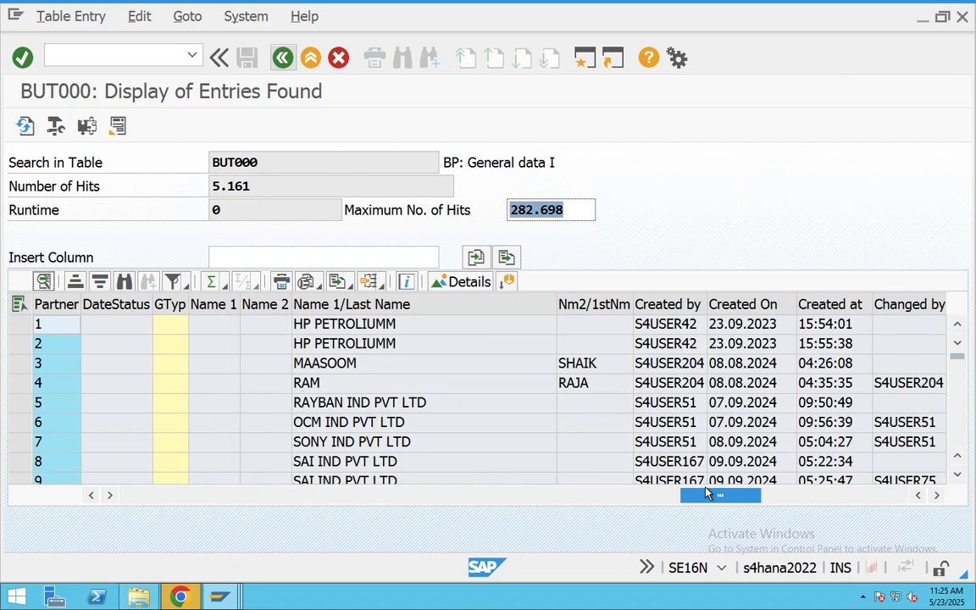
left_click(680, 305)
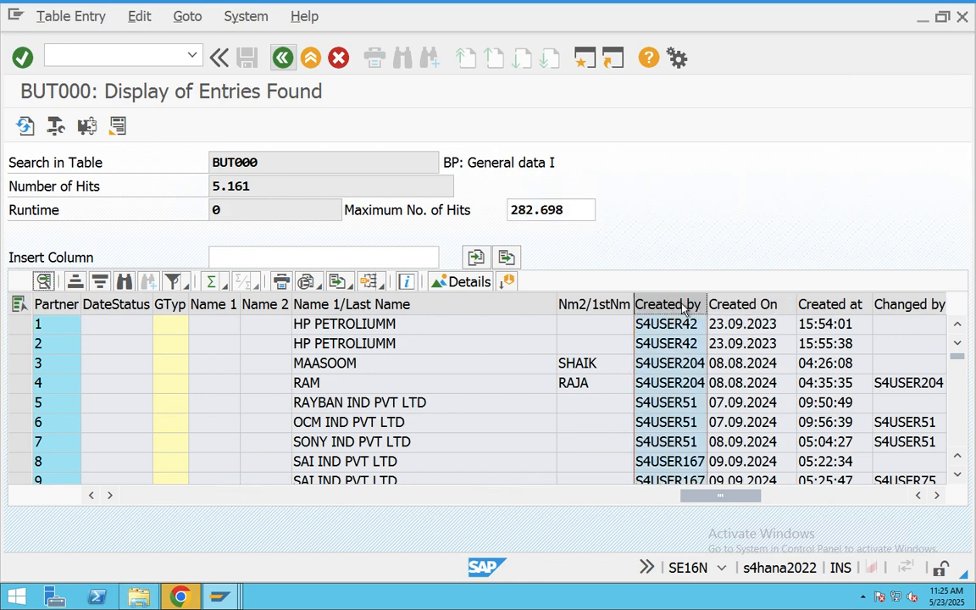
left_click(173, 281)
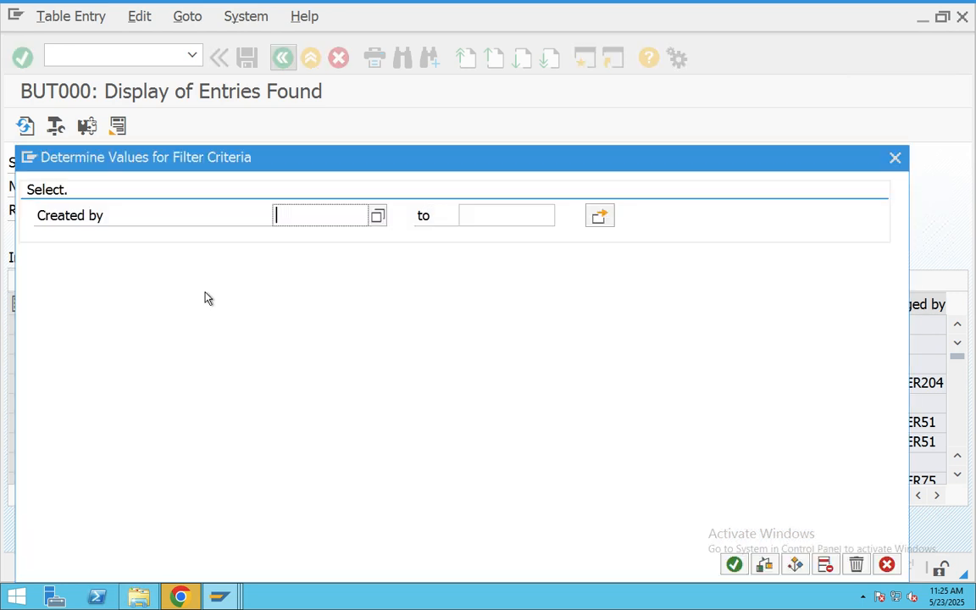
type("s4us")
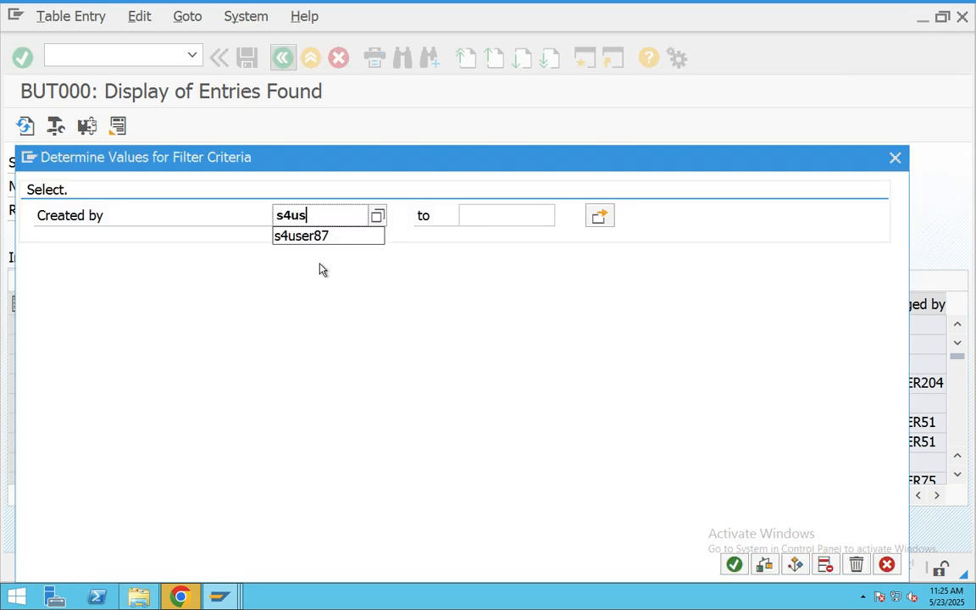
left_click(321, 237)
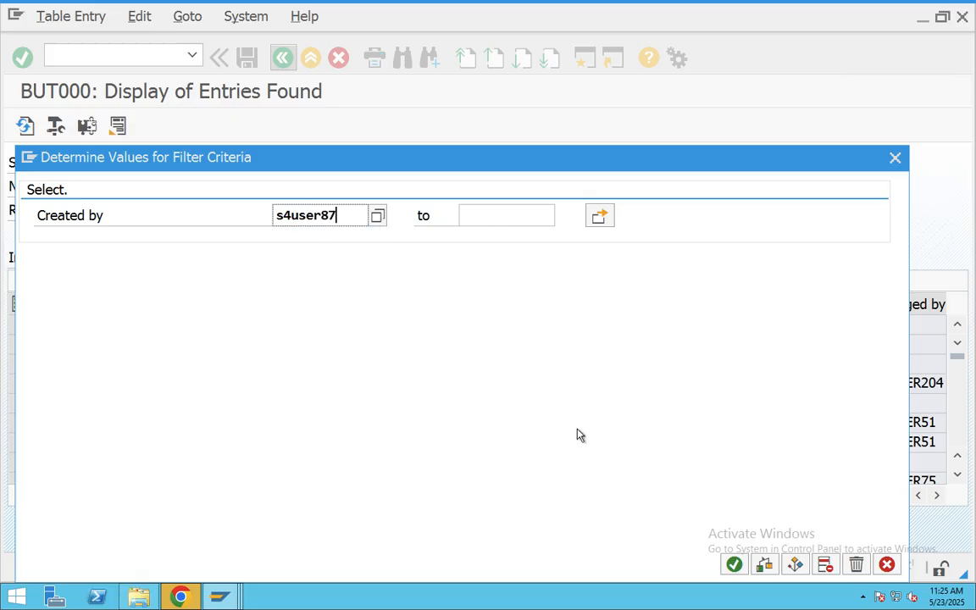
key("Return")
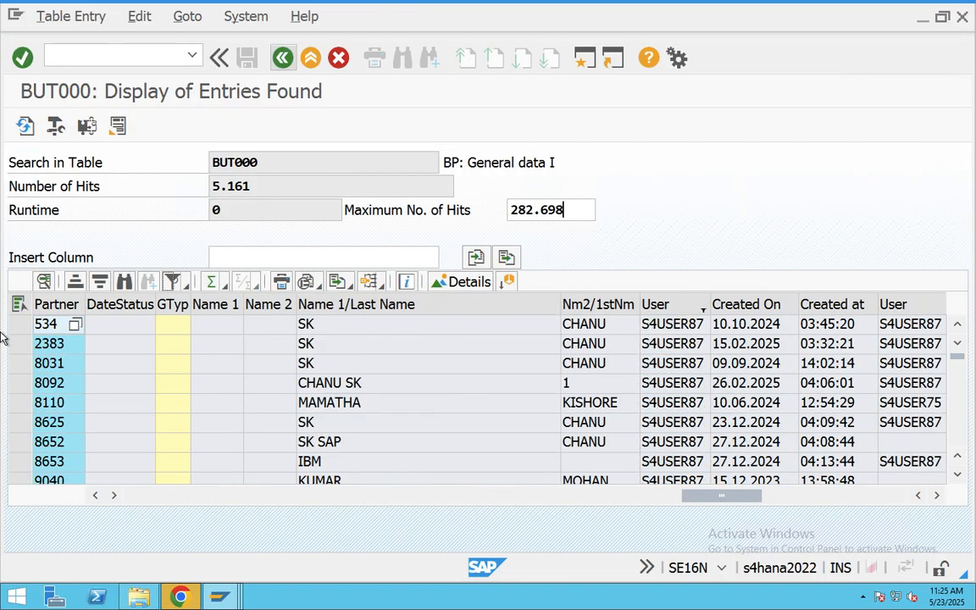
- Add a Created On criterion of 23.05.2025 to the BUT000 filter and apply it
left_click(745, 305)
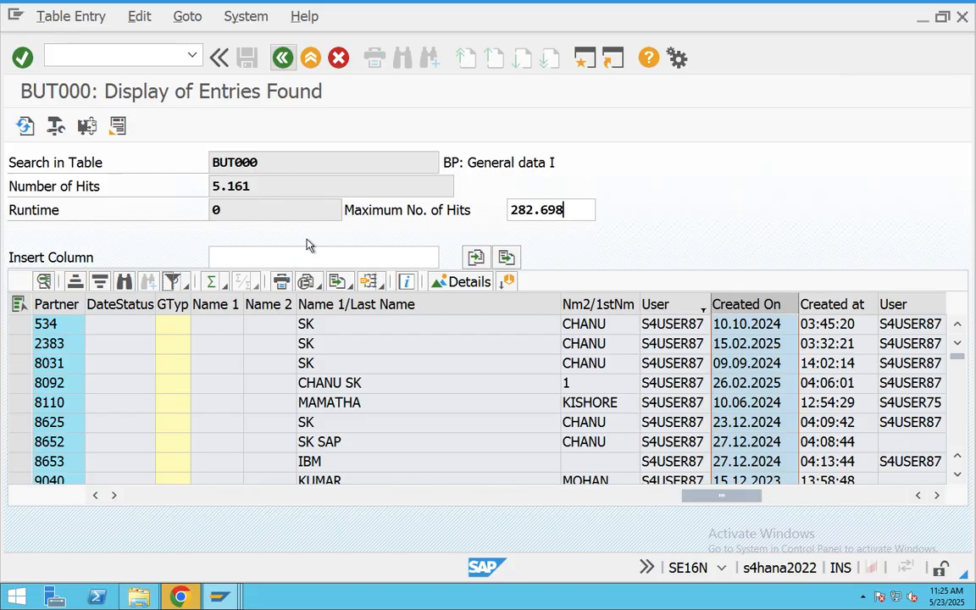
left_click(172, 281)
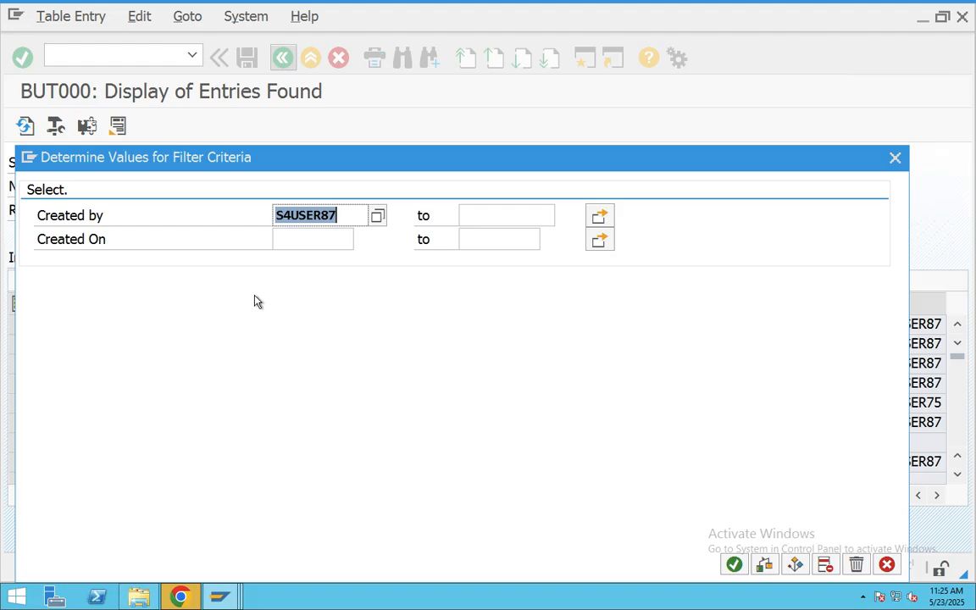
left_click(289, 238)
type("23.0")
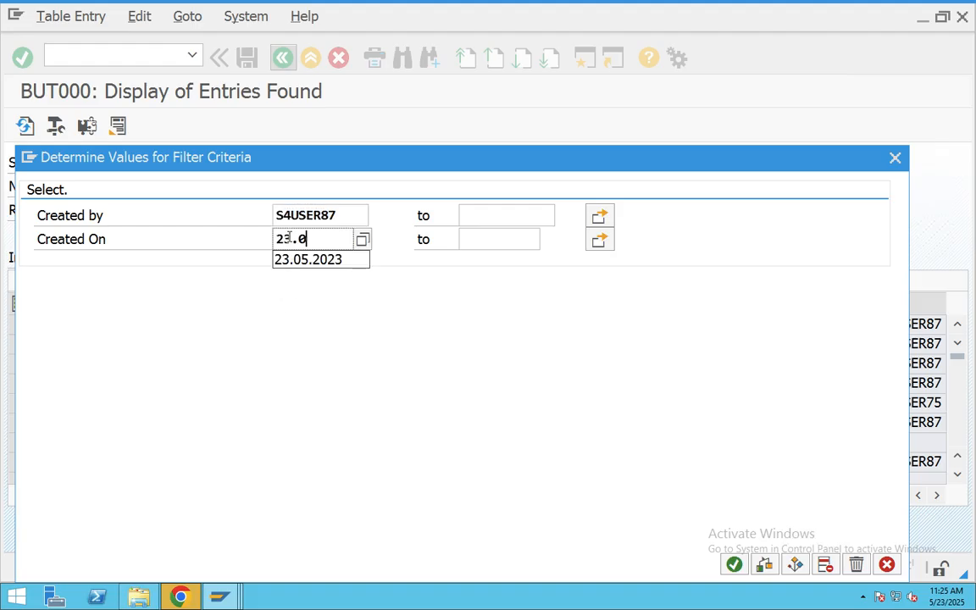
type("5.2025")
key("Return")
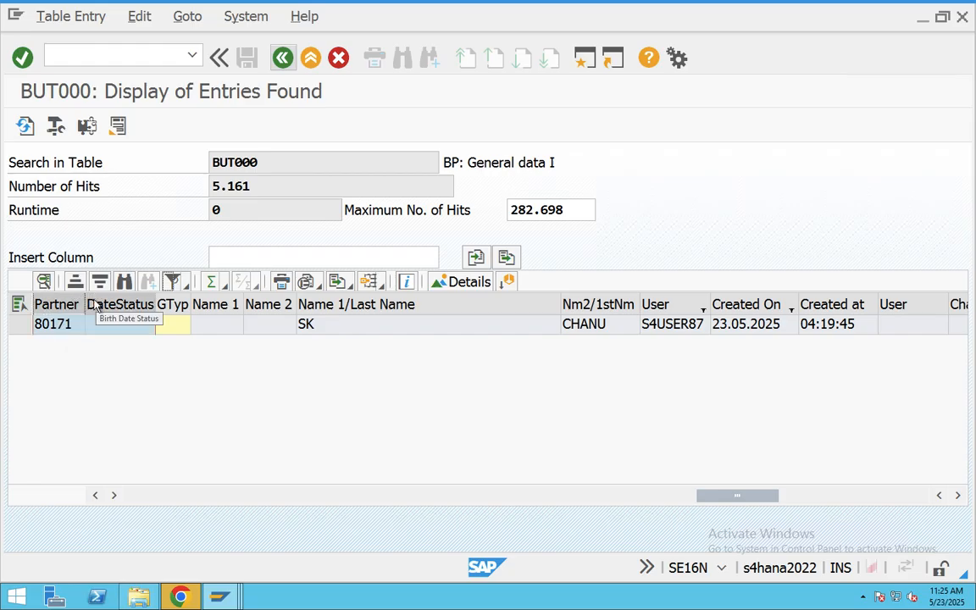
- Widen the Partner and DateStatus columns and examine the filtered entry's remaining fields through Bank Key
left_click_drag(84, 303, 118, 302)
left_click_drag(189, 304, 211, 303)
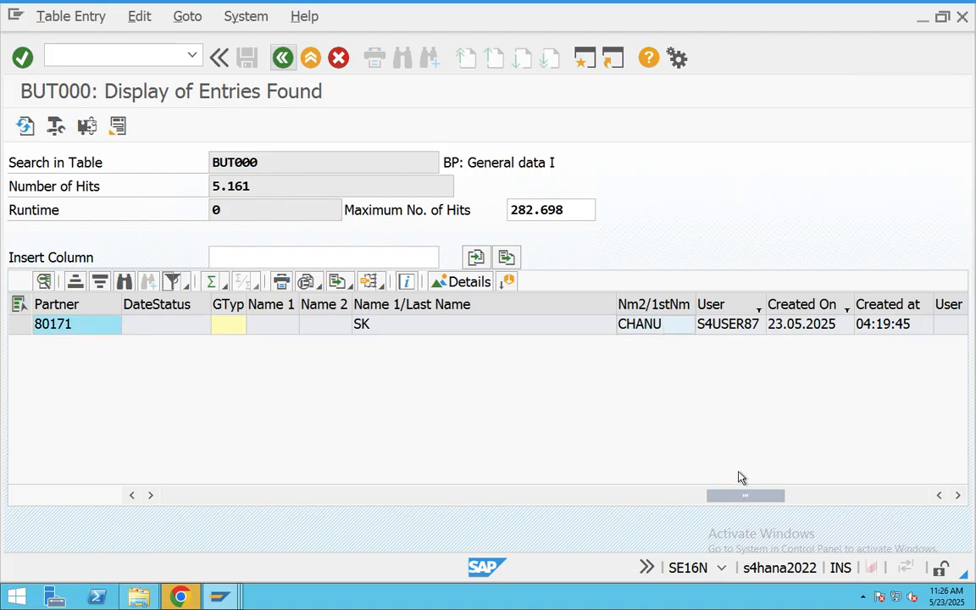
left_click_drag(745, 496, 886, 497)
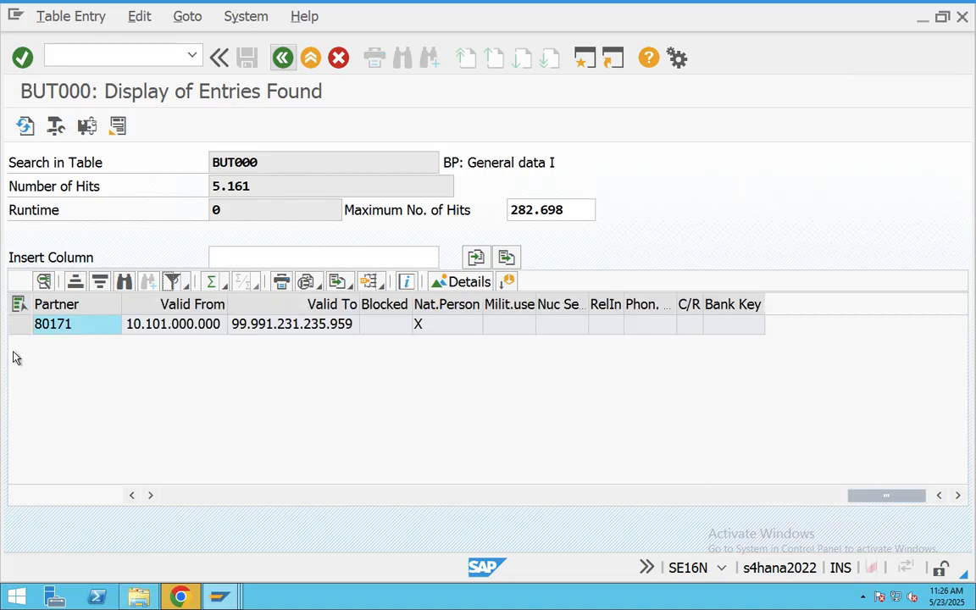
- Switch to the Teams meeting in Opera, check the latest chat messages, and return to the SAP session
key("ctrl+Left")
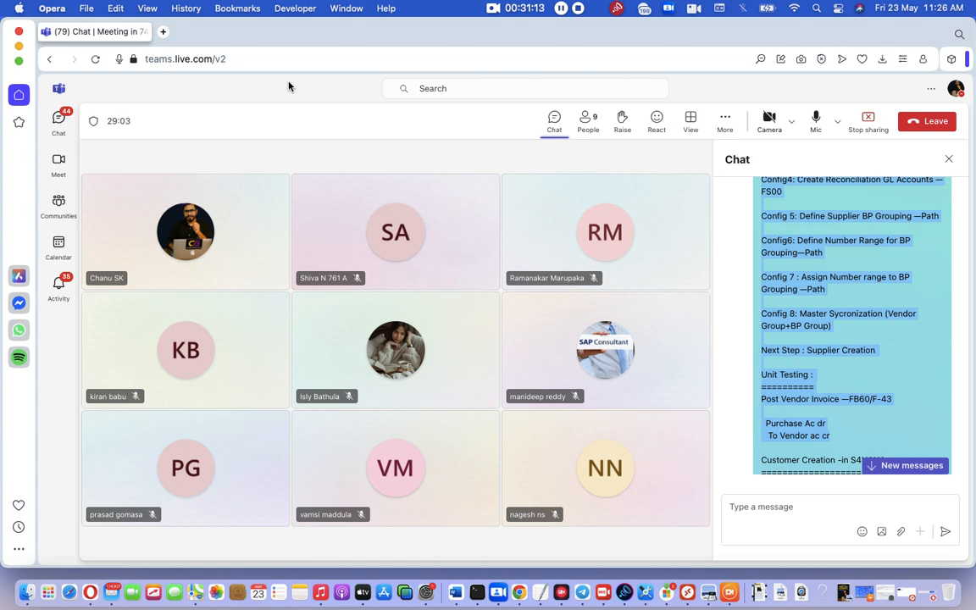
scroll(904, 339, "down", 15)
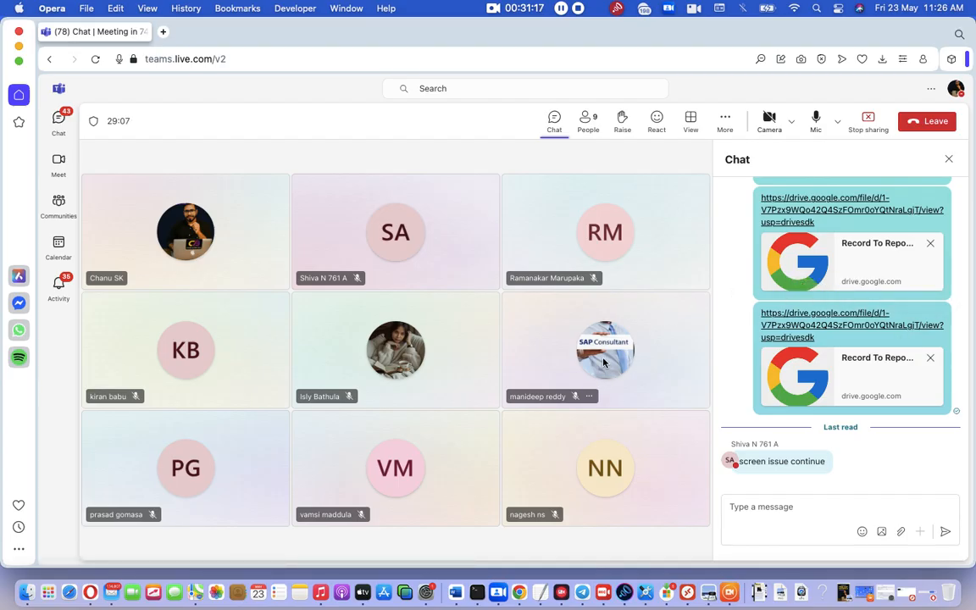
mouse_move(604, 363)
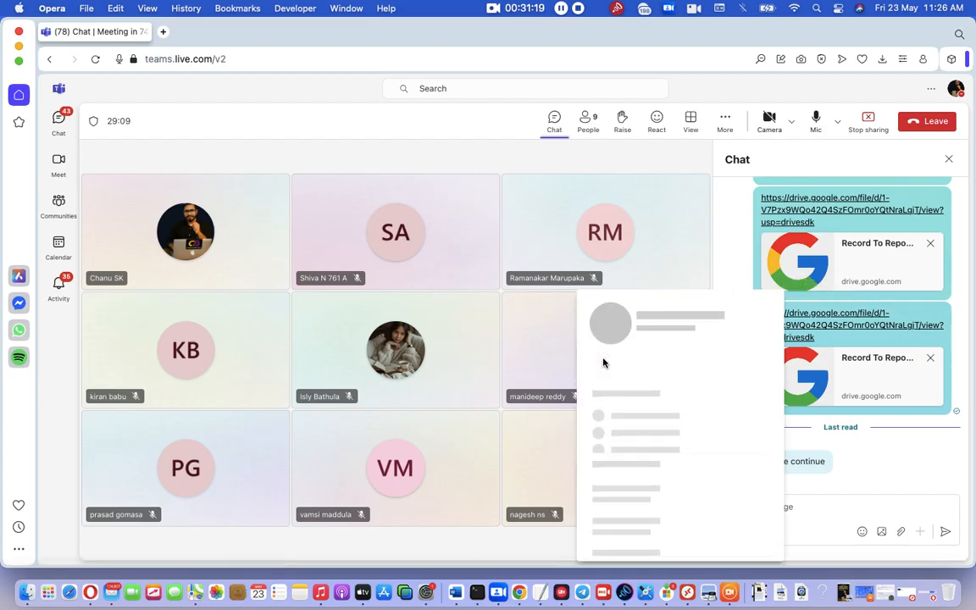
left_click(689, 591)
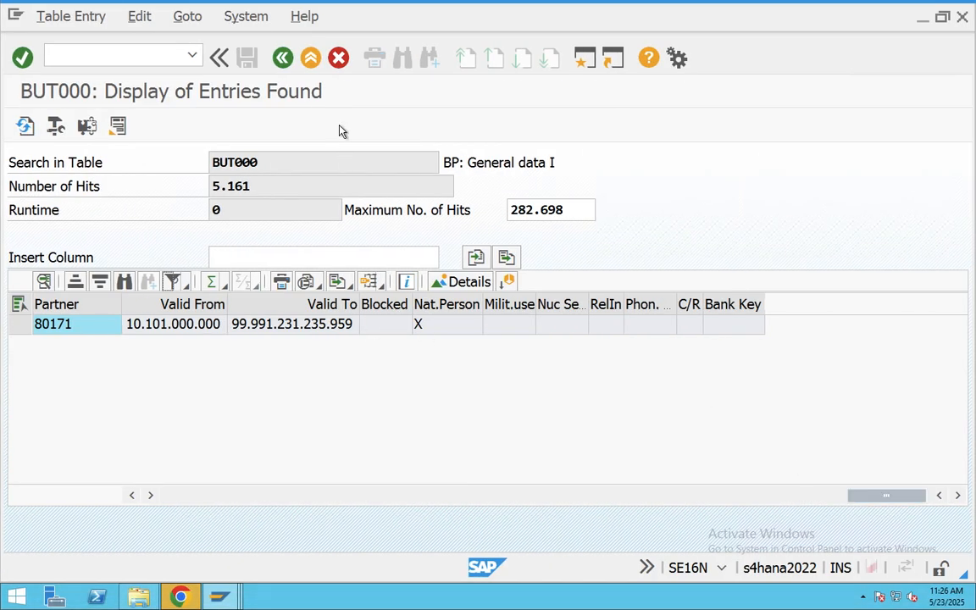
- Leave the table display, open transaction FS00 and display account 400300 Rent Ac from the Administration cost group
left_click(311, 61)
left_click(311, 61)
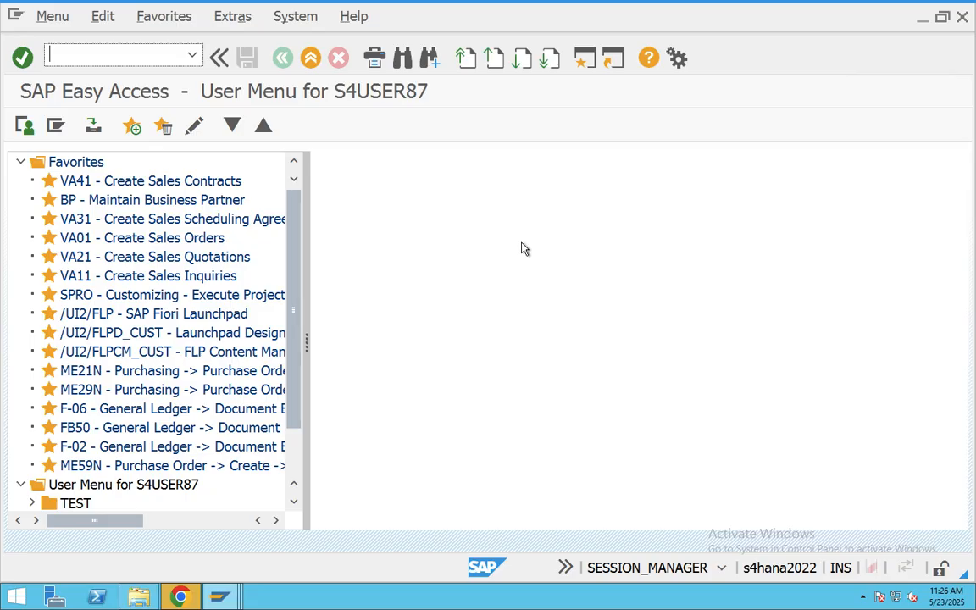
type("s00")
key("Return")
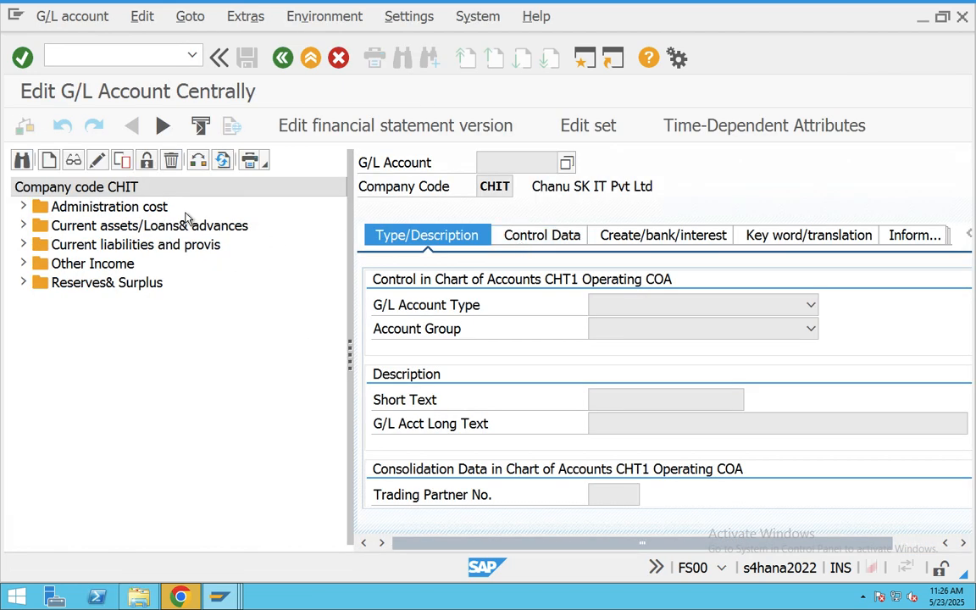
left_click(25, 206)
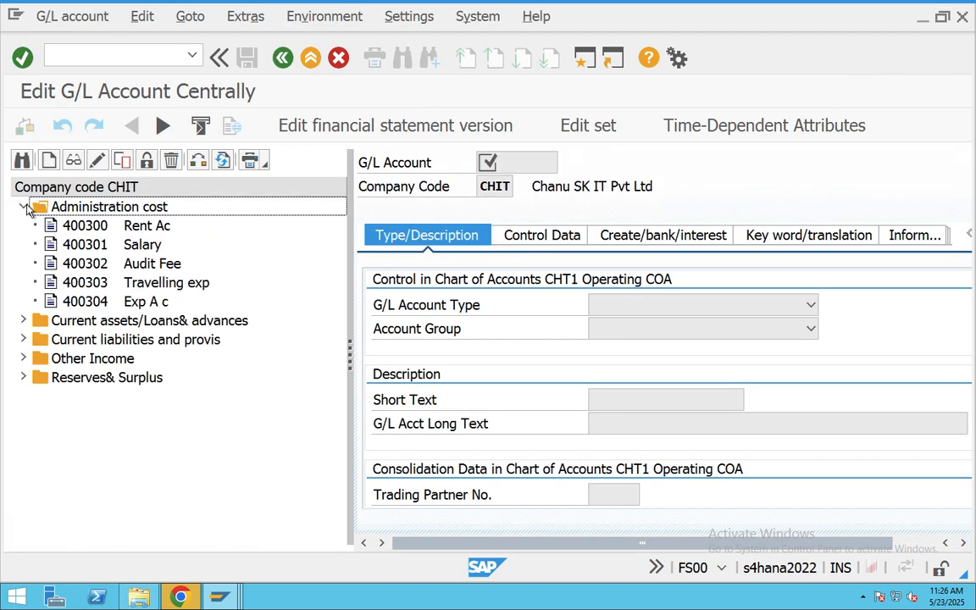
double_click(158, 226)
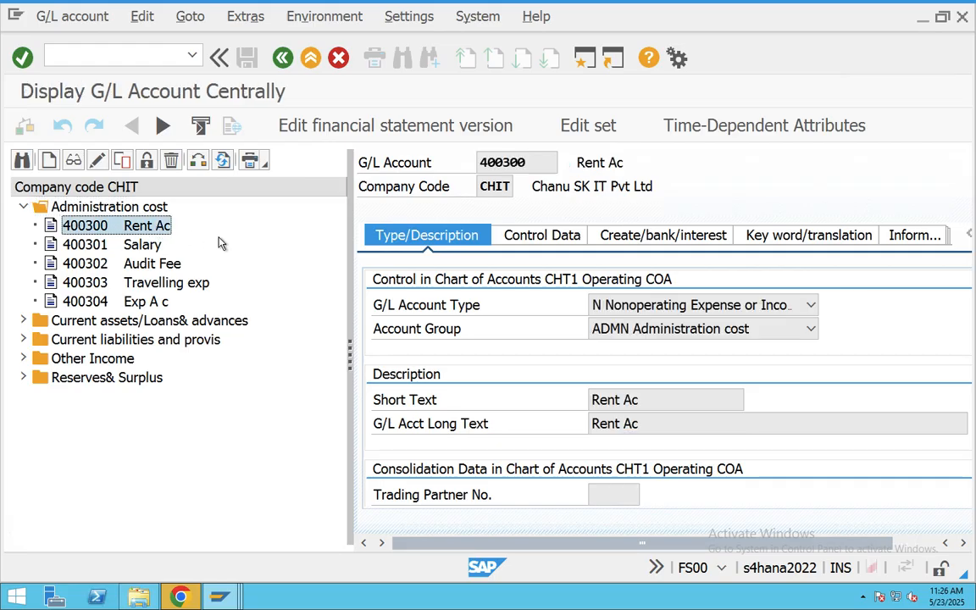
- Copy G/L account 400300 to a new account 400305 in company code CHIT
right_click(157, 227)
left_click(190, 287)
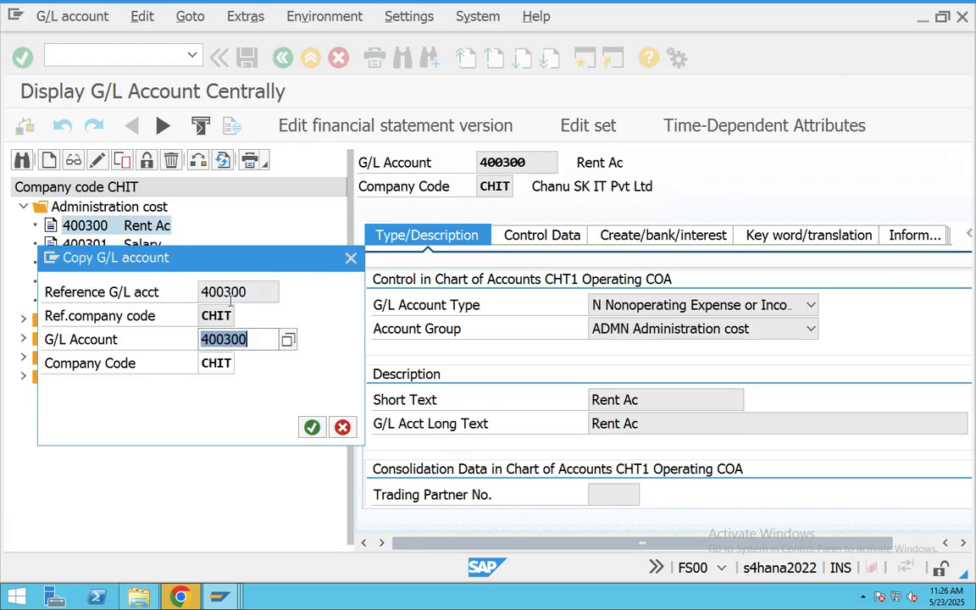
left_click_drag(180, 261, 422, 288)
left_click(501, 373)
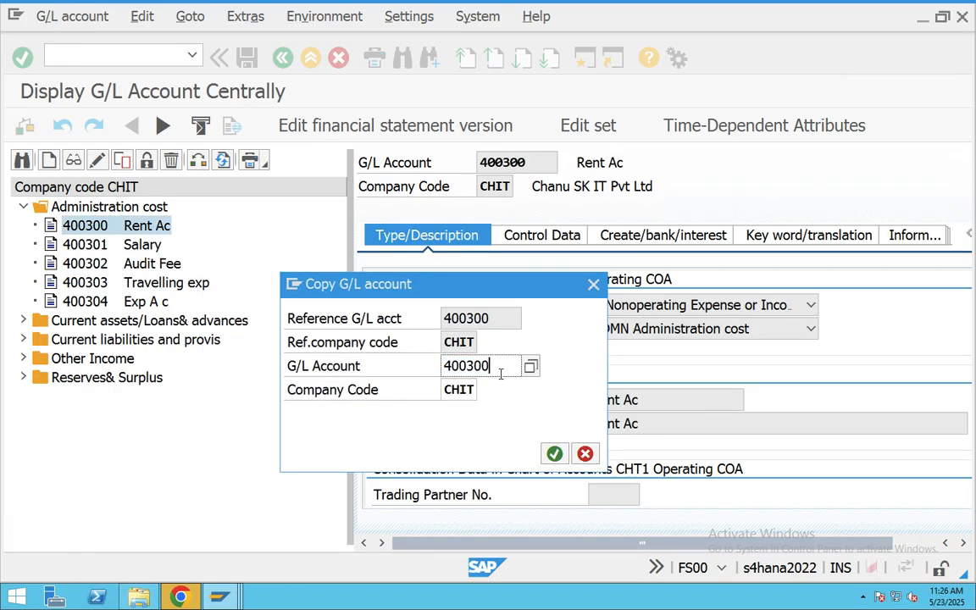
key("BackSpace")
type("5")
left_click(553, 456)
- Set the new G/L account's short text and long text to Credit Purchase
left_click_drag(653, 408, 547, 389)
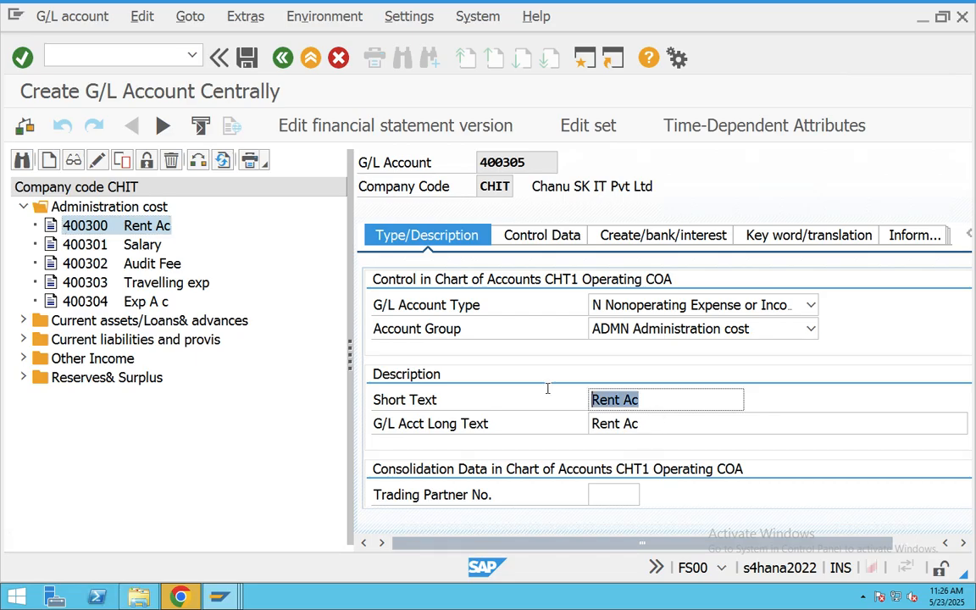
type("Credit ")
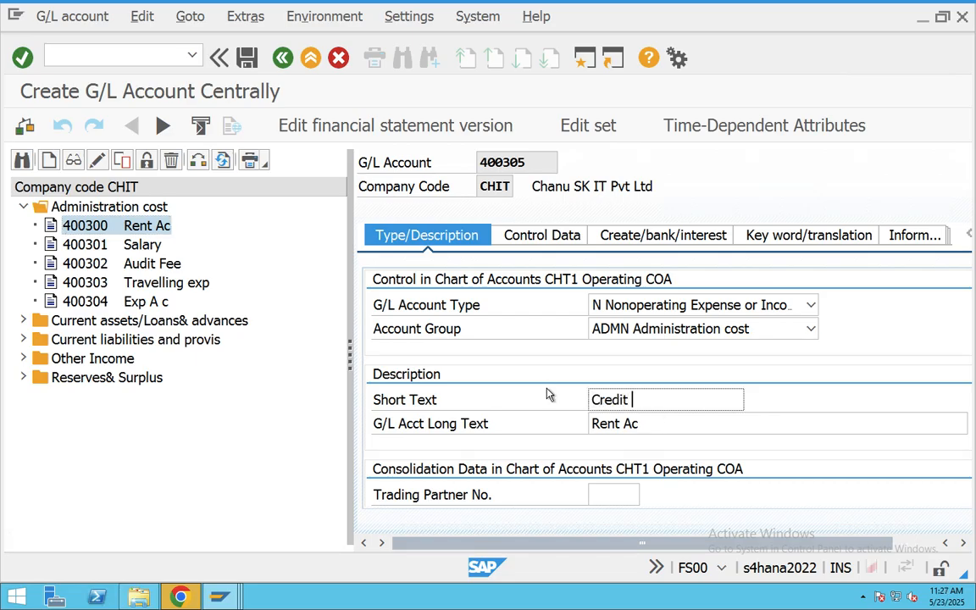
type("Purchase")
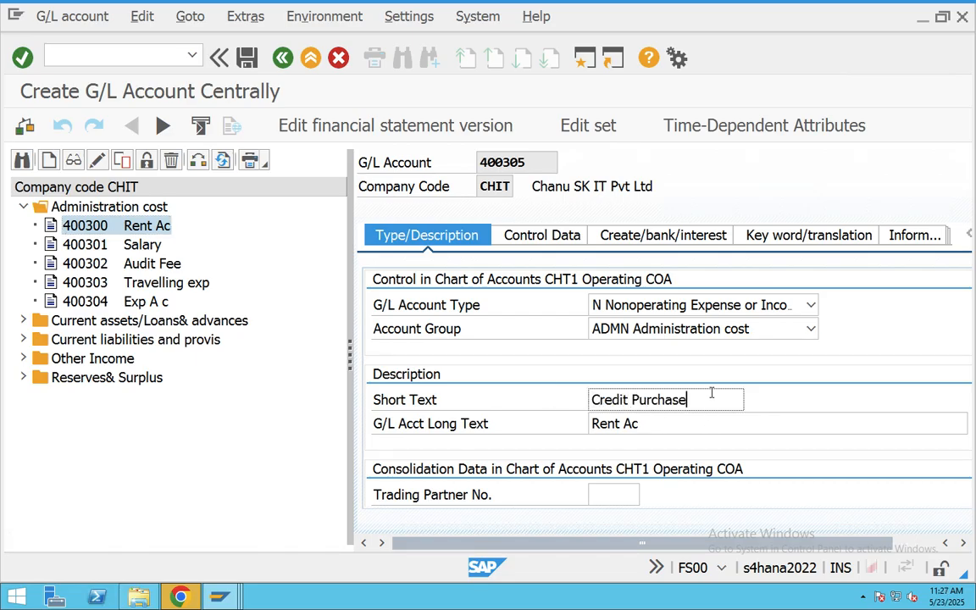
left_click_drag(688, 400, 537, 379)
key("ctrl+c")
left_click_drag(641, 424, 405, 423)
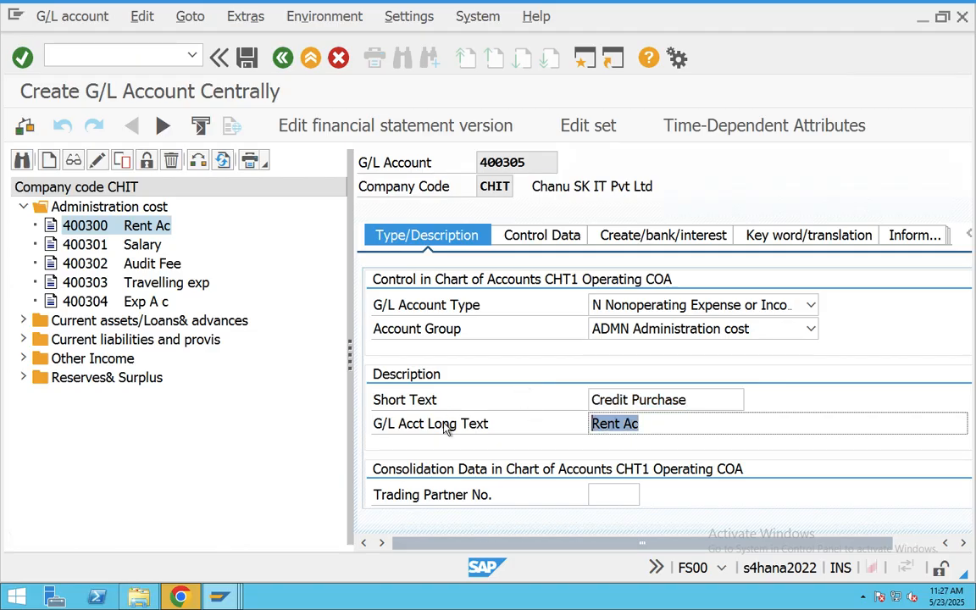
key("ctrl+v")
- Review account 400305's control data and document creation settings, and save the account
left_click(542, 235)
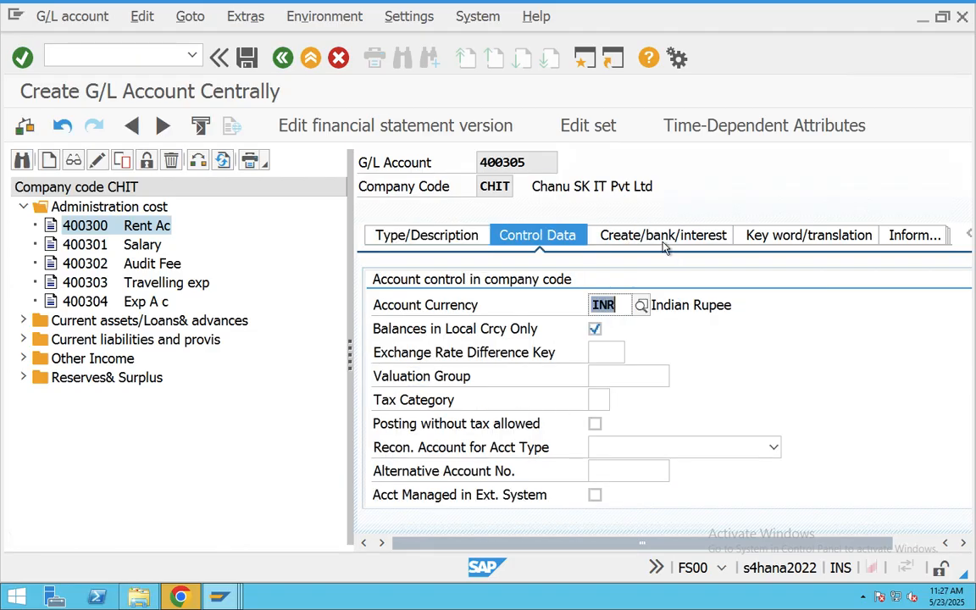
left_click(661, 238)
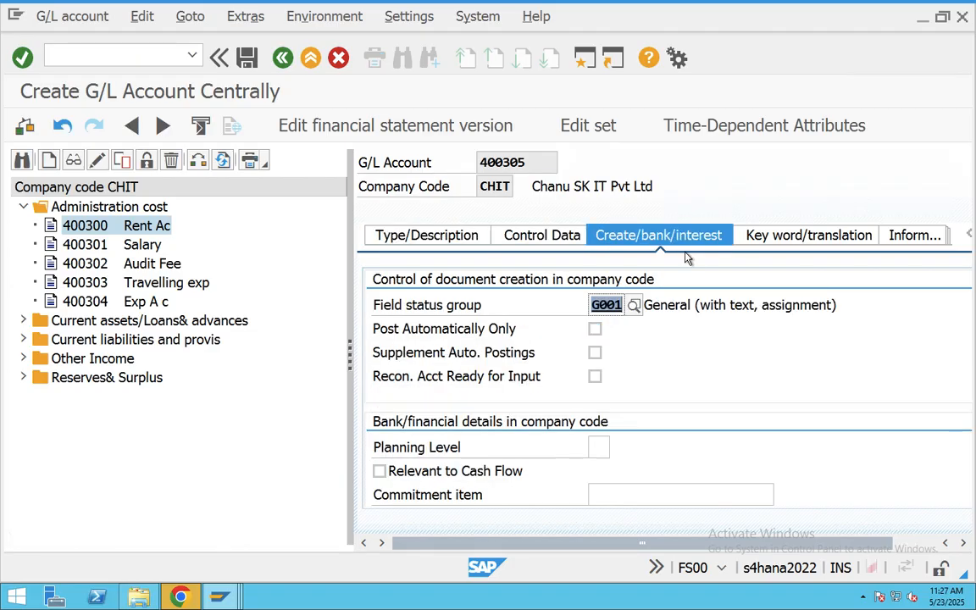
left_click(251, 61)
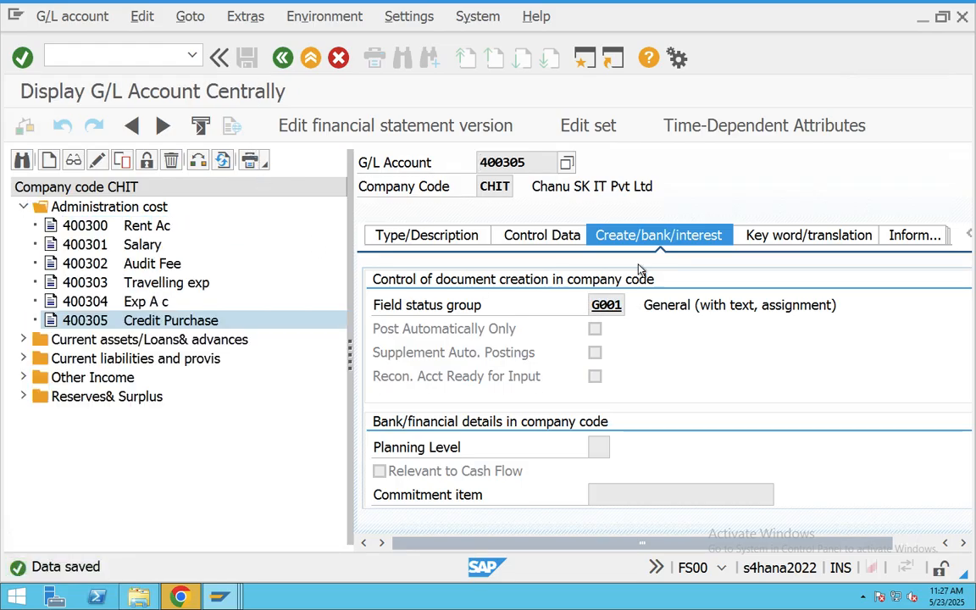
- Open transaction OB57 and locate user S4USER87 in the tolerance group assignments
left_click(311, 57)
type("OB57")
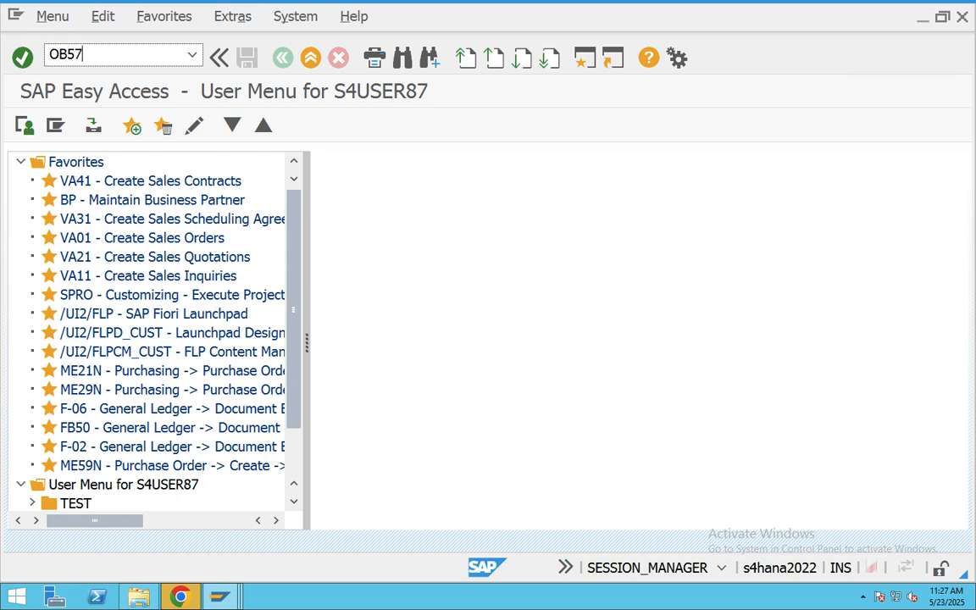
key("Return")
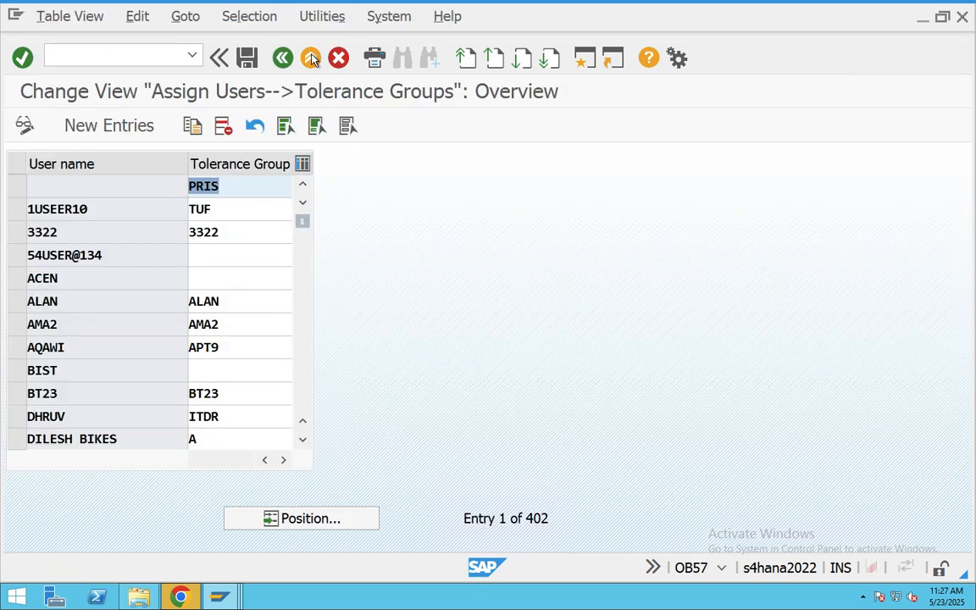
left_click(322, 518)
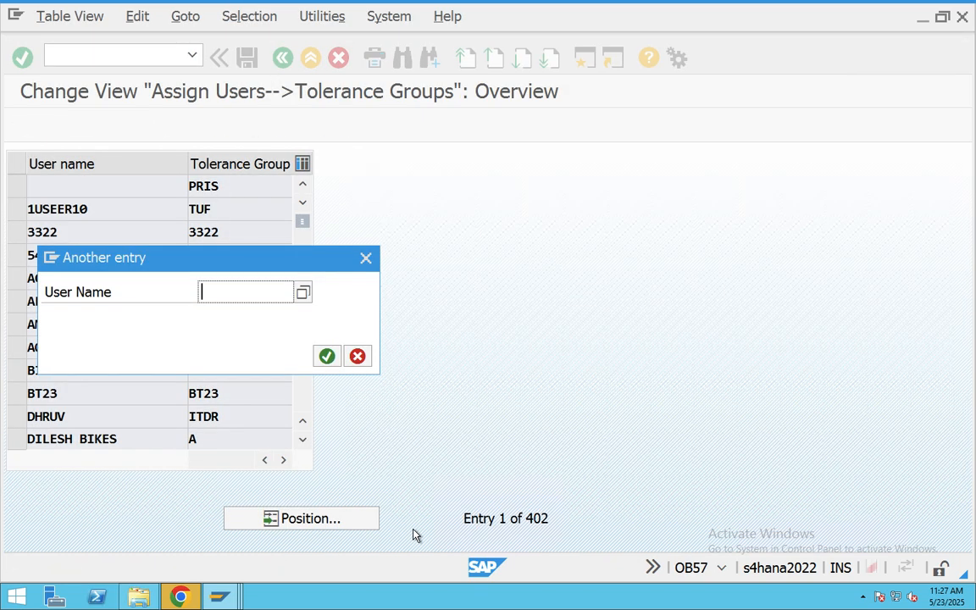
type("s4user9")
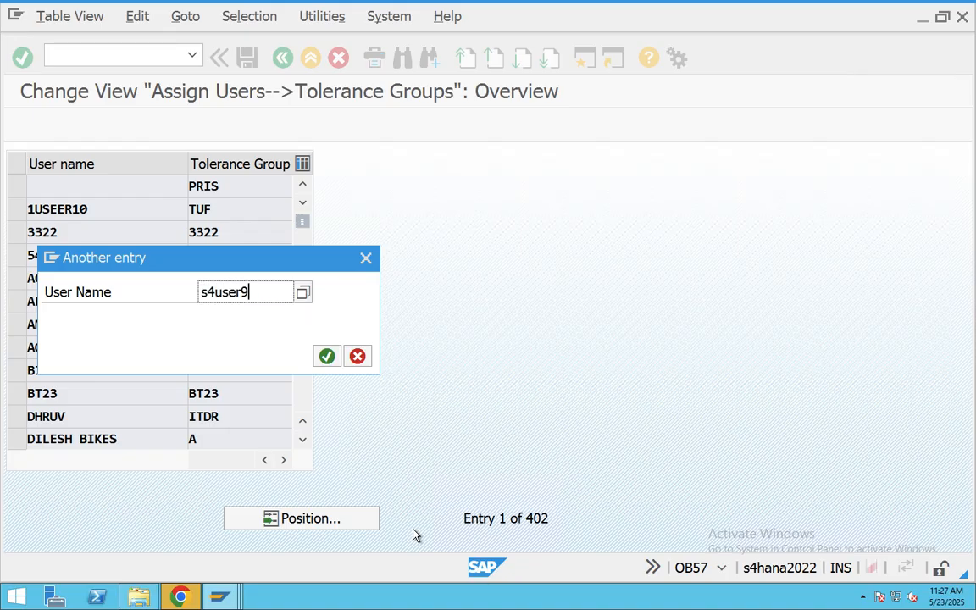
key("BackSpace")
type("87")
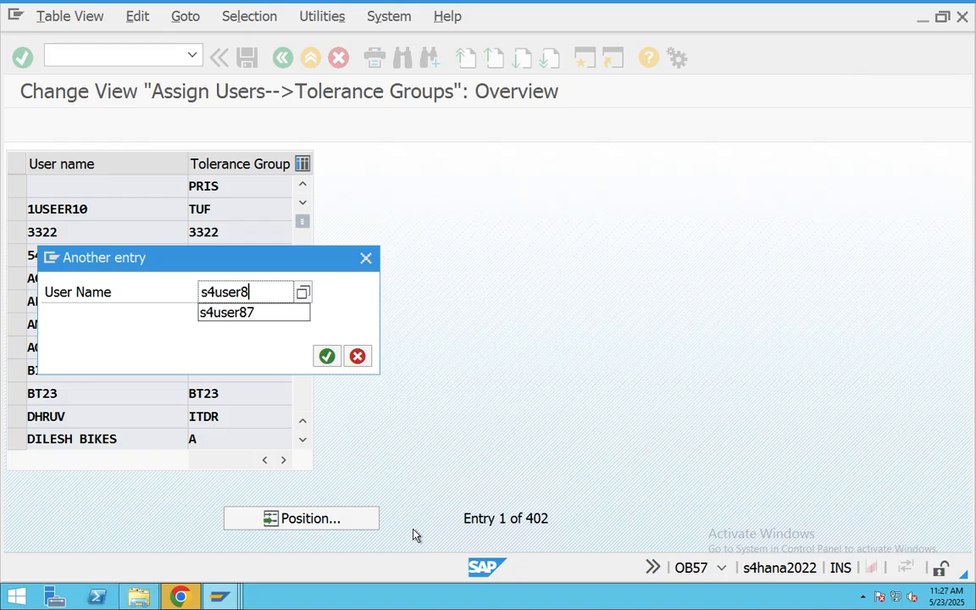
key("Return")
- Assign tolerance group CHIT to user S4USER87, save it under the Business Partner Config customizing request, and exit the transaction
key("Delete")
type("CHIT")
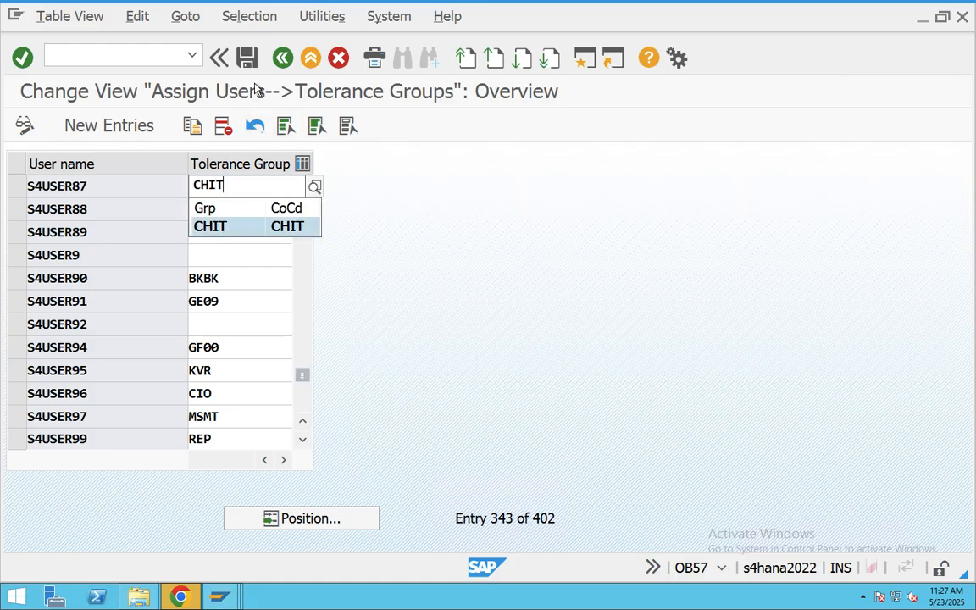
left_click(247, 57)
left_click(220, 355)
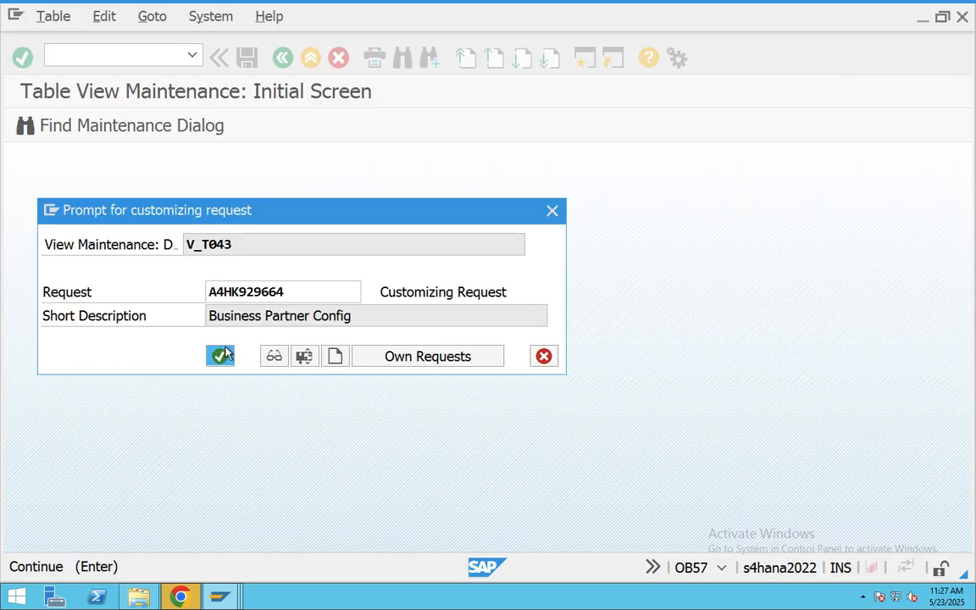
left_click(283, 58)
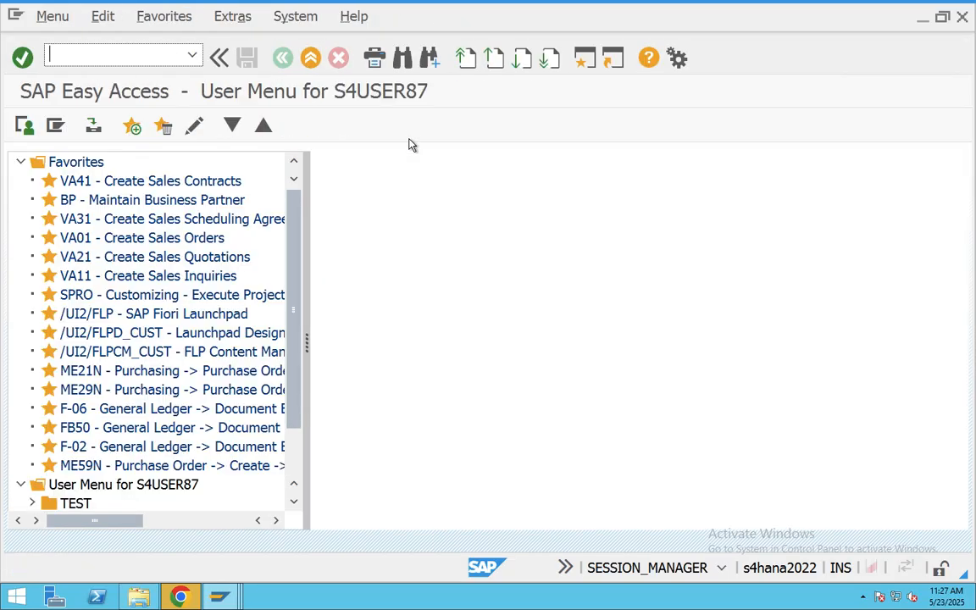
- Open transaction FB60 for vendor invoice entry and set the company code to CHIT
type("FB60")
key("Return")
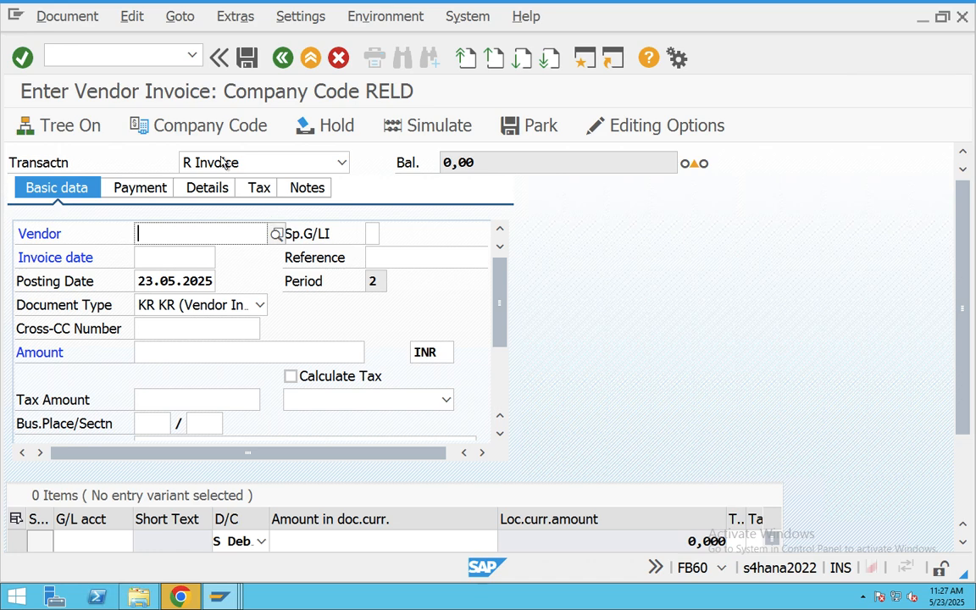
left_click(207, 127)
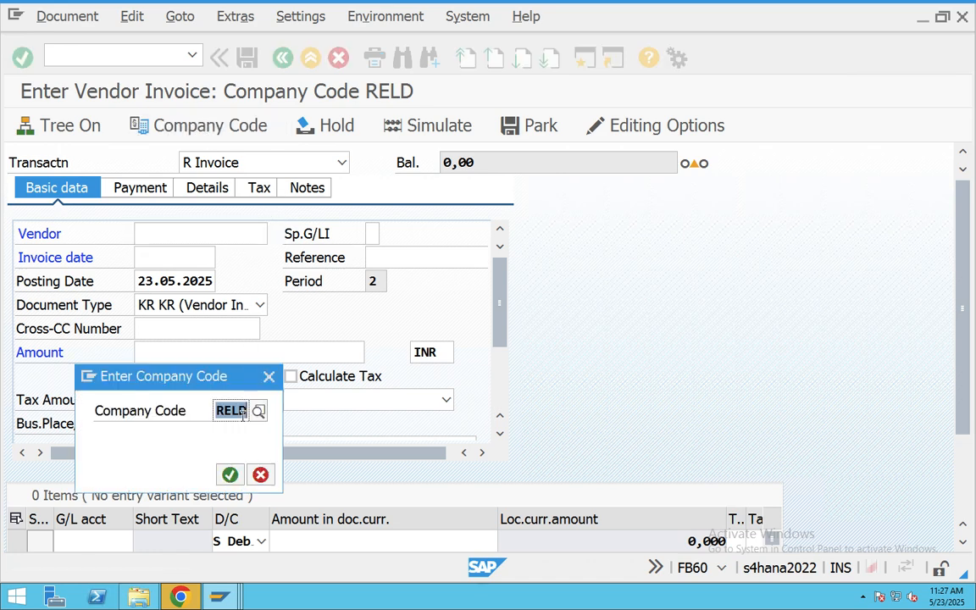
type("CHIT")
key("Return")
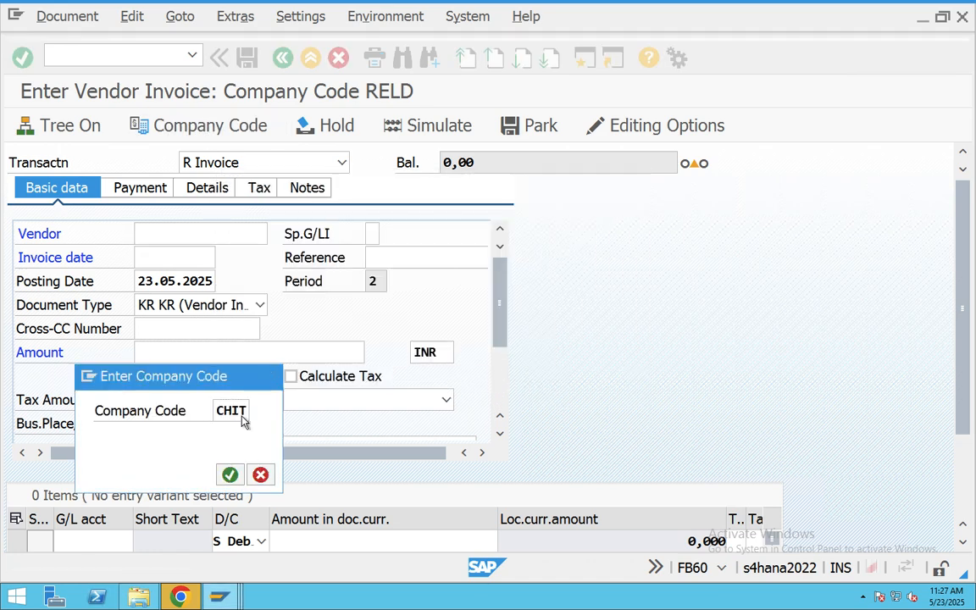
- Select the Hyderabad supplier of company code CHIT as the vendor and set the invoice date to 23.05.2025
left_click(276, 234)
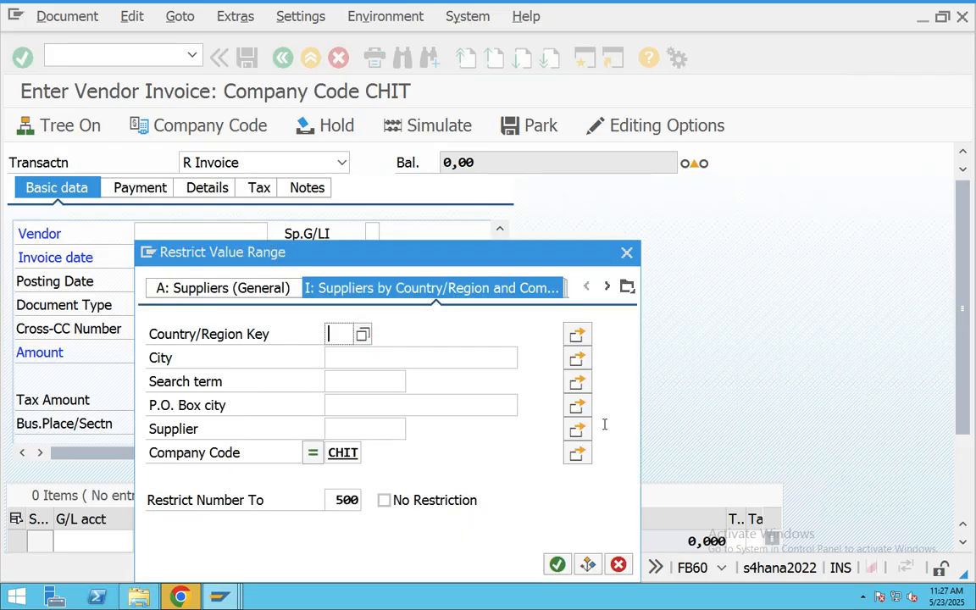
key("Return")
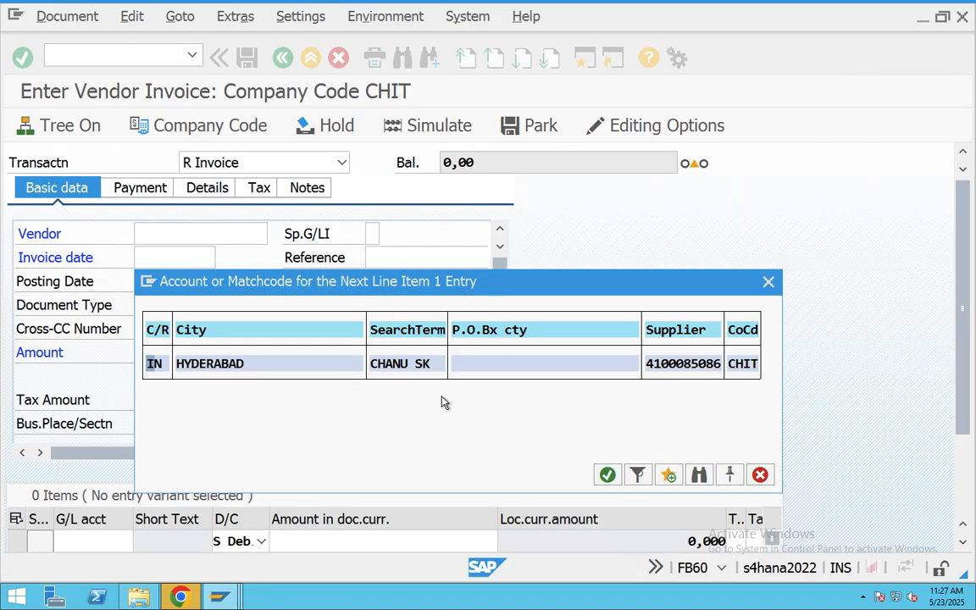
double_click(238, 363)
left_click(151, 261)
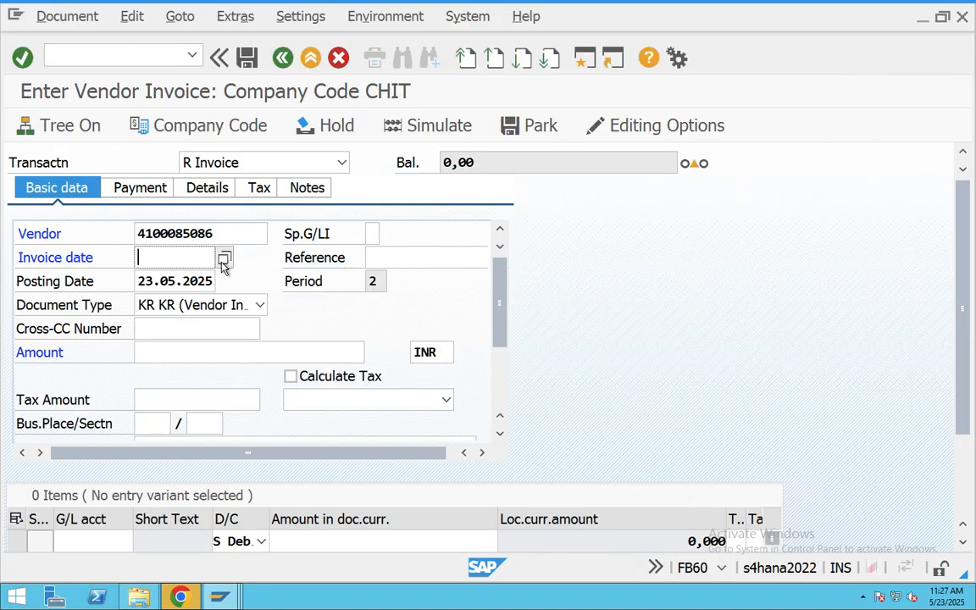
left_click(223, 259)
double_click(292, 444)
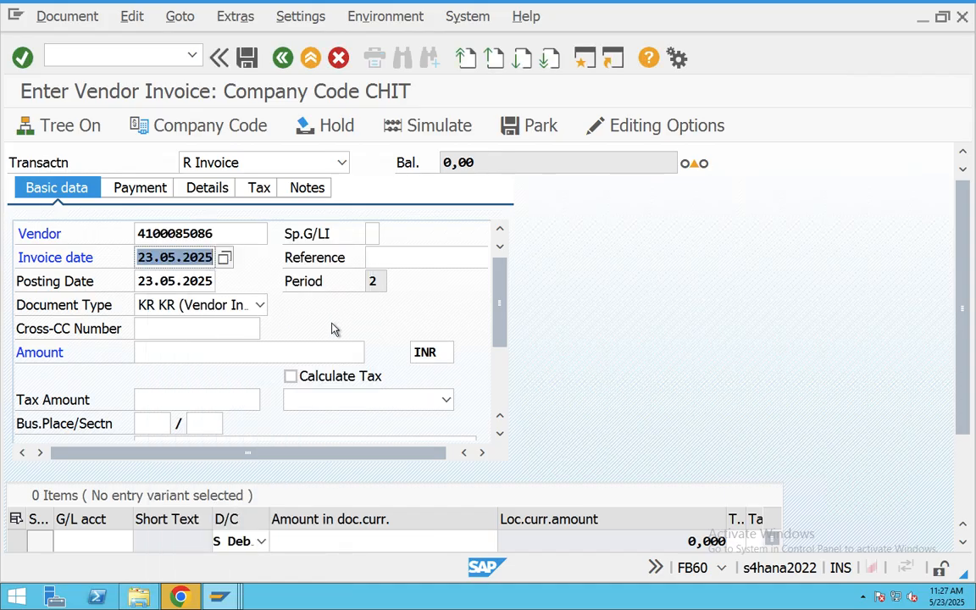
- Set the invoice reference to REF4343 and the amount to 10000 INR
left_click(373, 258)
type("FEF4343")
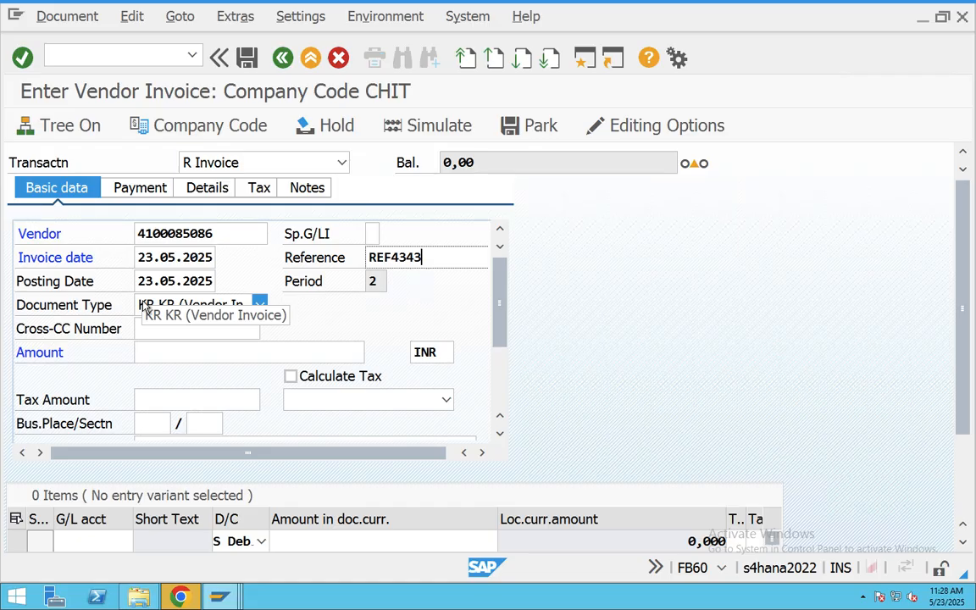
left_click(246, 360)
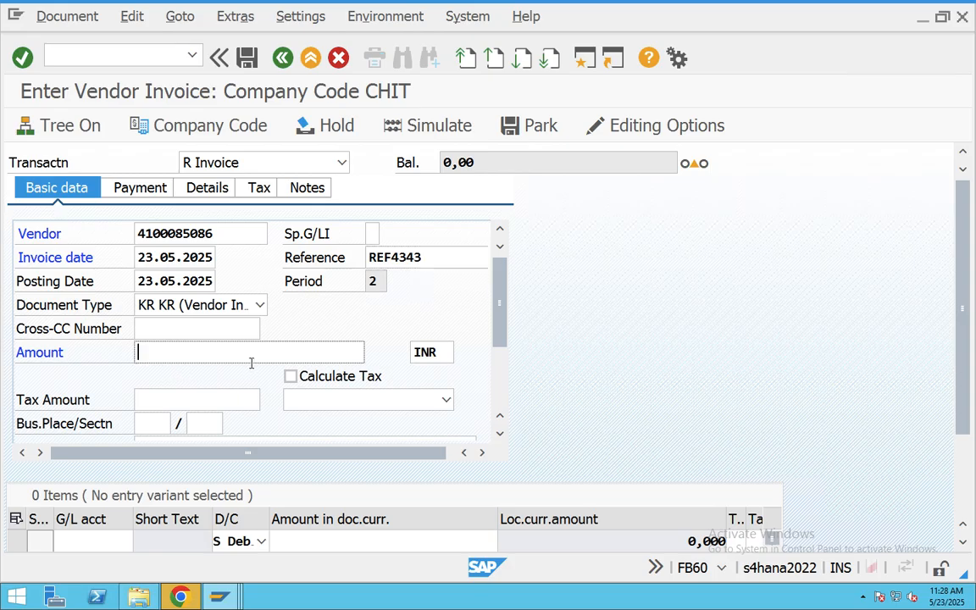
type("10000")
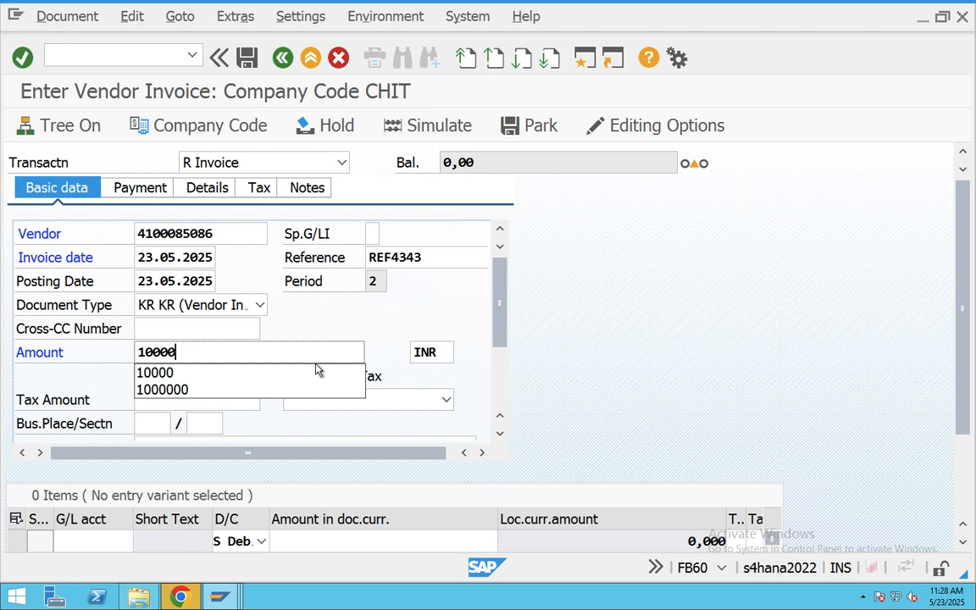
- Select G/L account 400305 Credit Purchase from the CHIT account list for the first invoice line item
left_click(505, 340)
left_click_drag(505, 339, 512, 409)
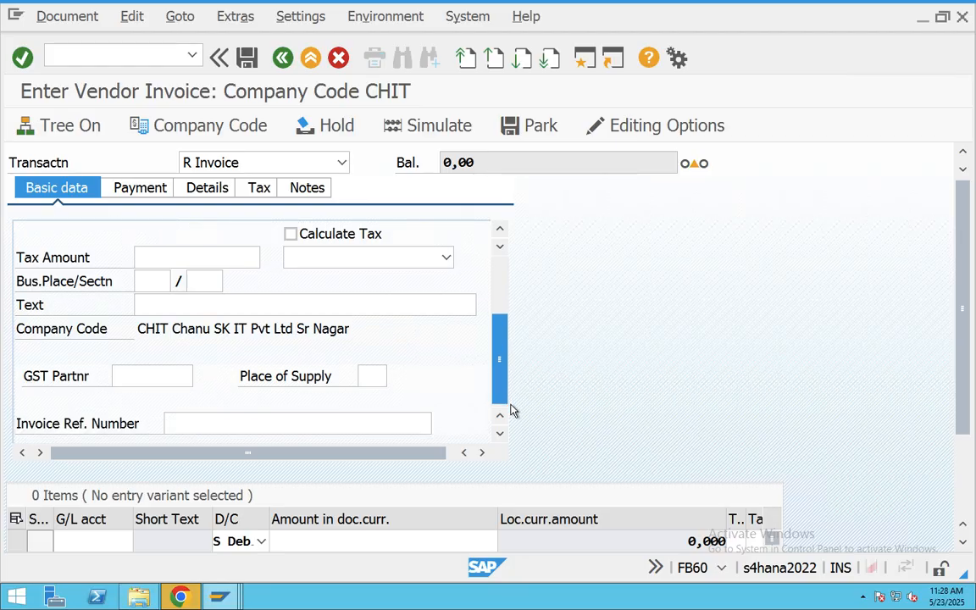
scroll(956, 326, "down", 5)
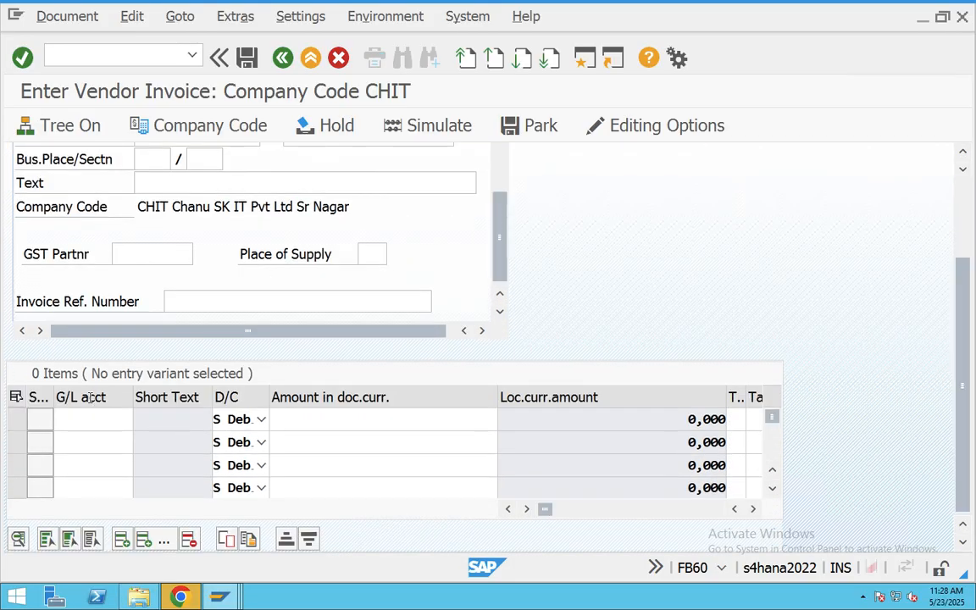
left_click(114, 418)
left_click(143, 421)
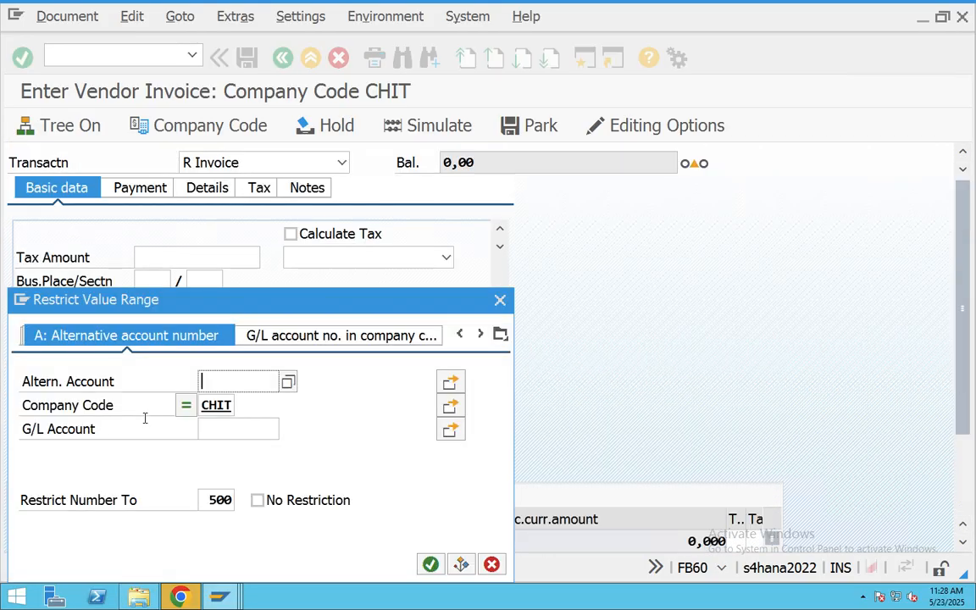
left_click(430, 561)
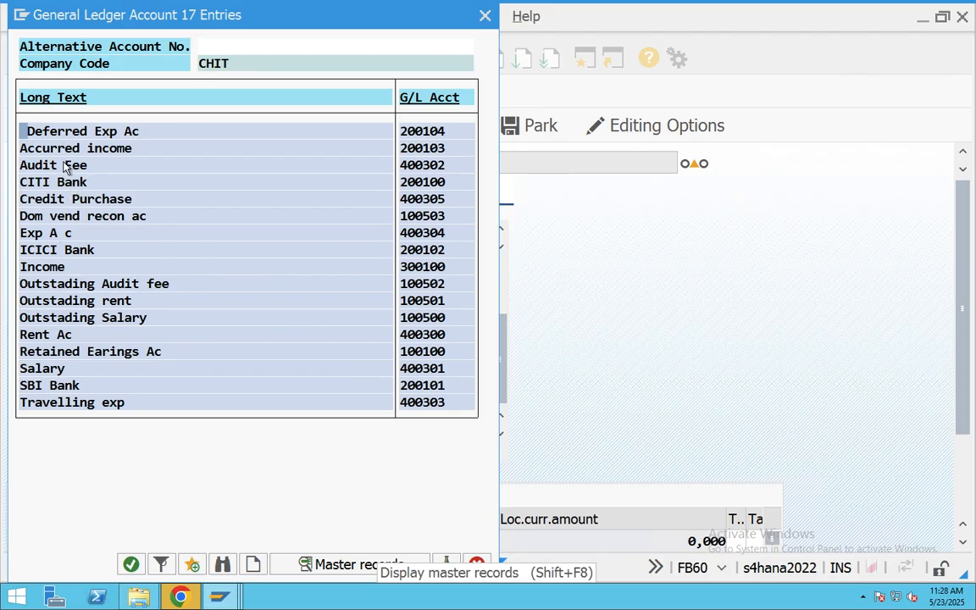
double_click(51, 198)
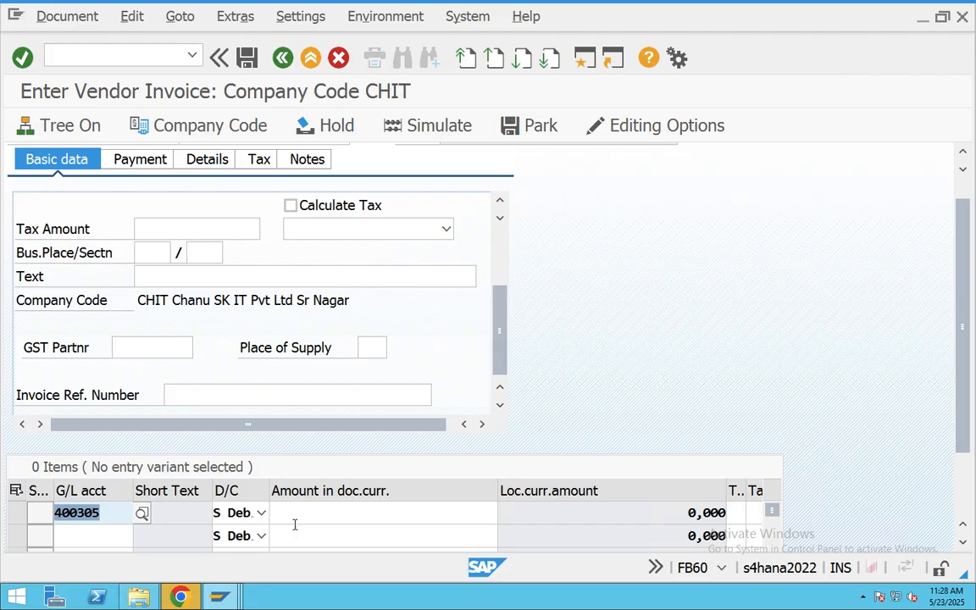
- Enter * as the line item's debit amount to adopt the invoice amount, and set its text to credit purchase
left_click(415, 515)
type("*")
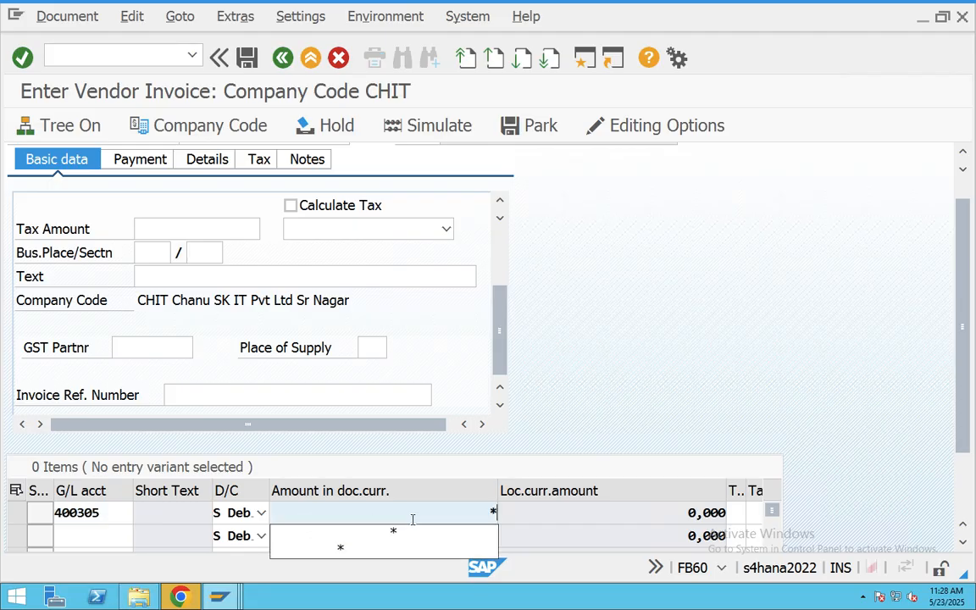
key("Tab")
key("Tab")
key("Tab")
key("Tab")
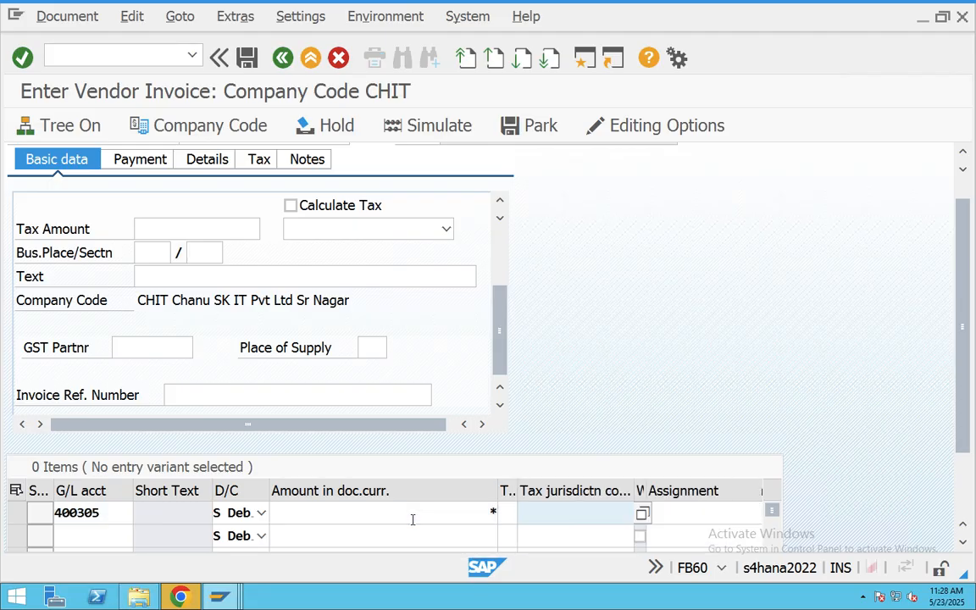
key("Tab")
key("Tab")
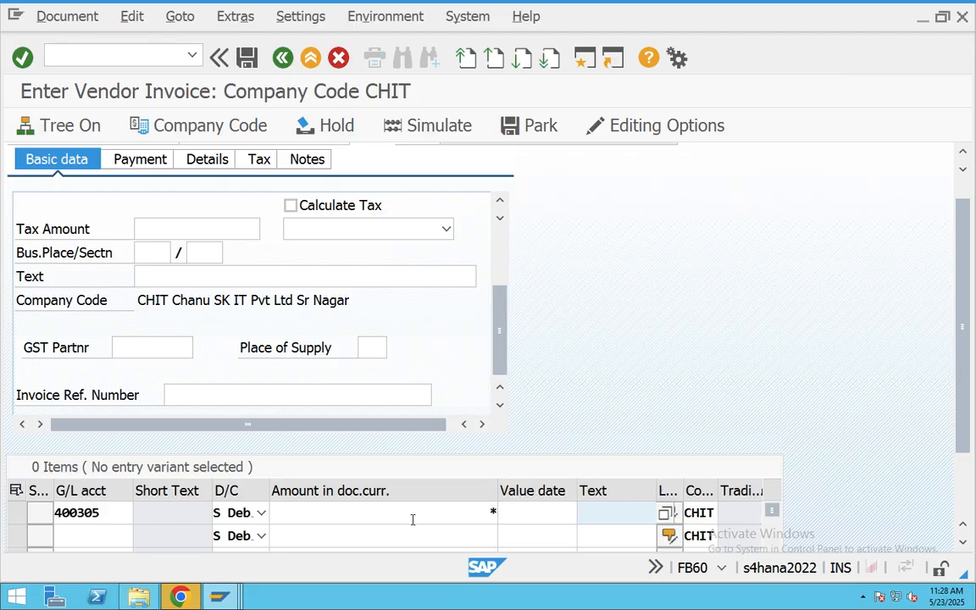
type("credit p")
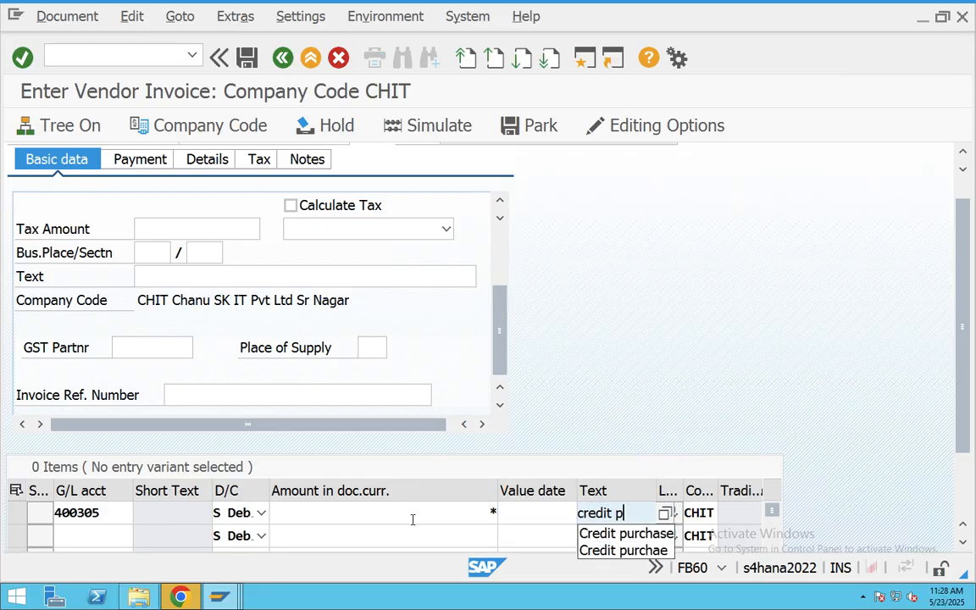
type("urchase")
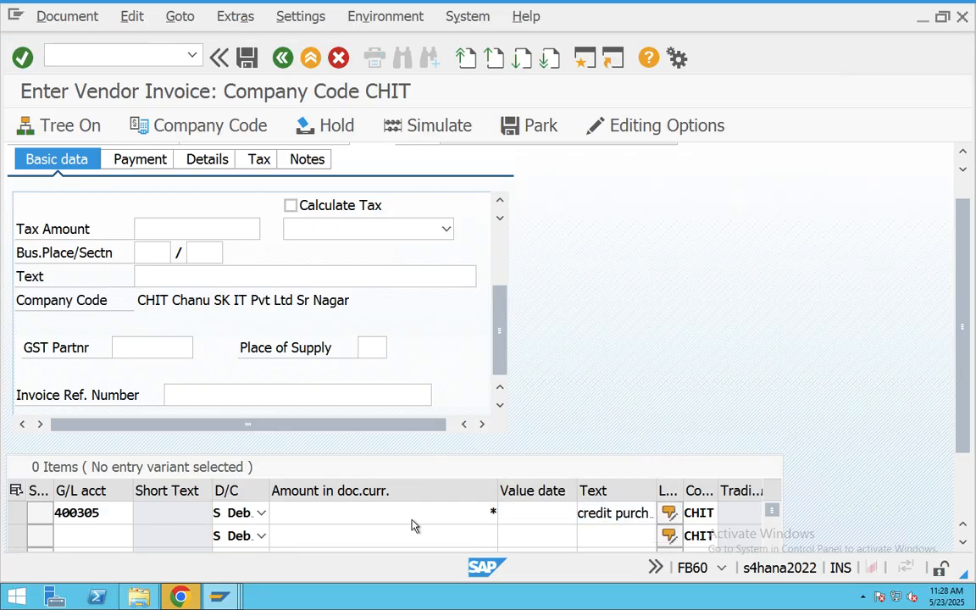
key("Return")
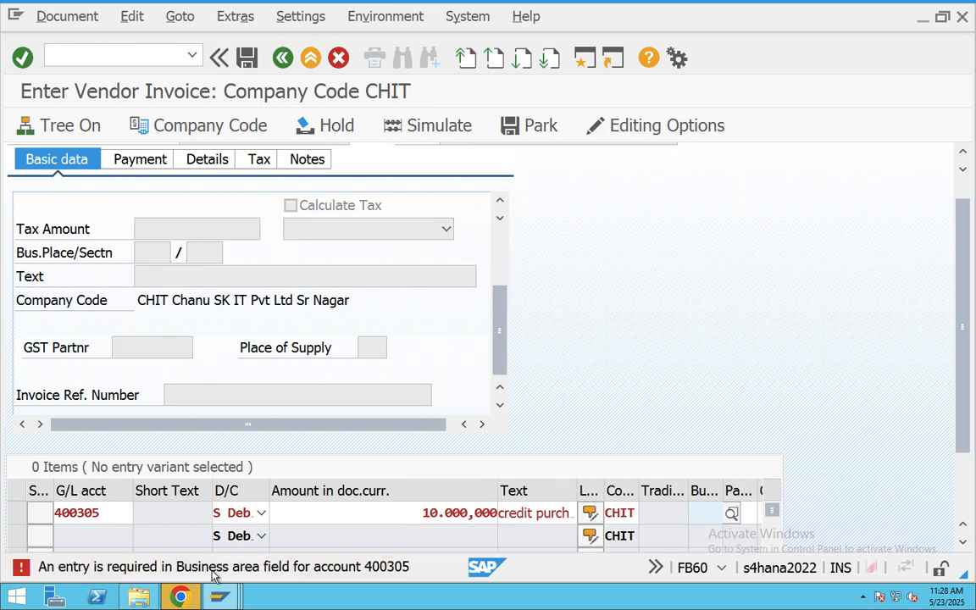
- Assign business area 0005 to the Credit Purchase line item
left_click(731, 513)
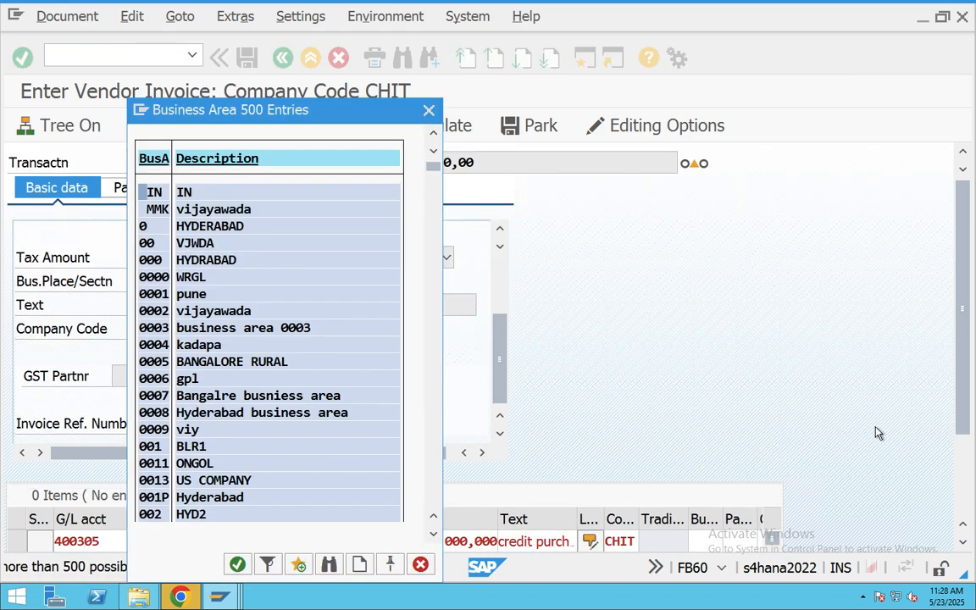
double_click(144, 343)
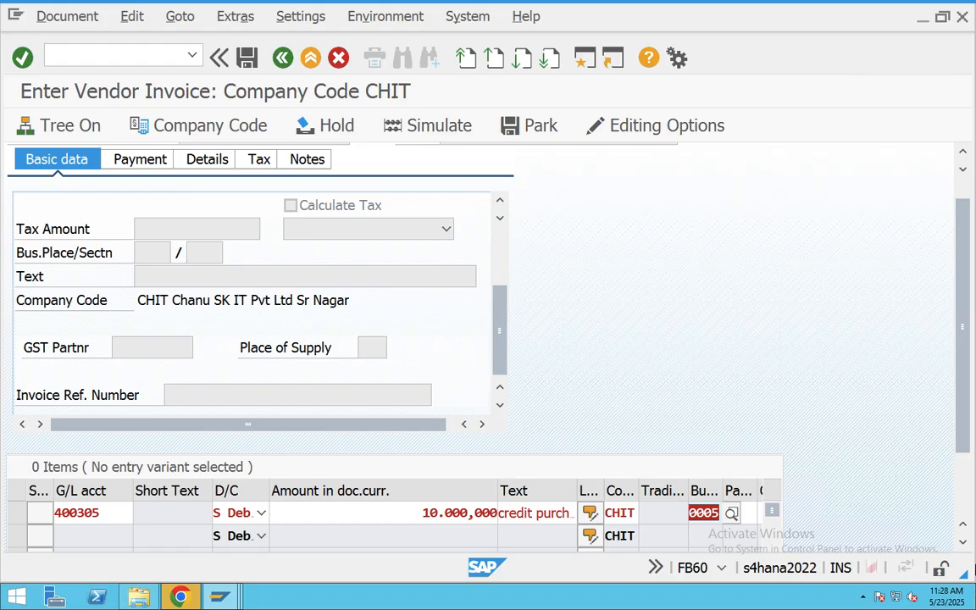
key("Return")
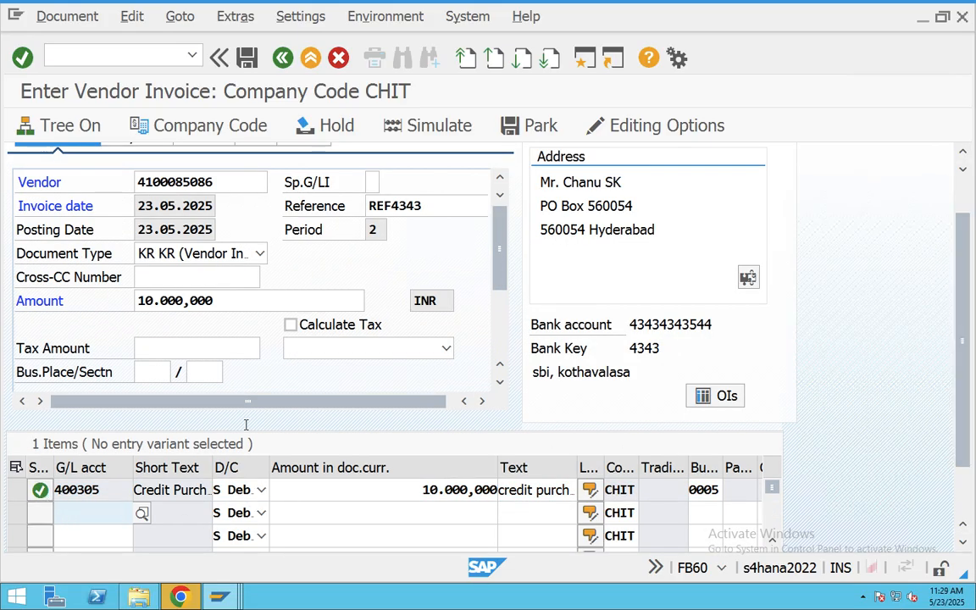
- Simulate the vendor invoice and post the document
left_click(395, 126)
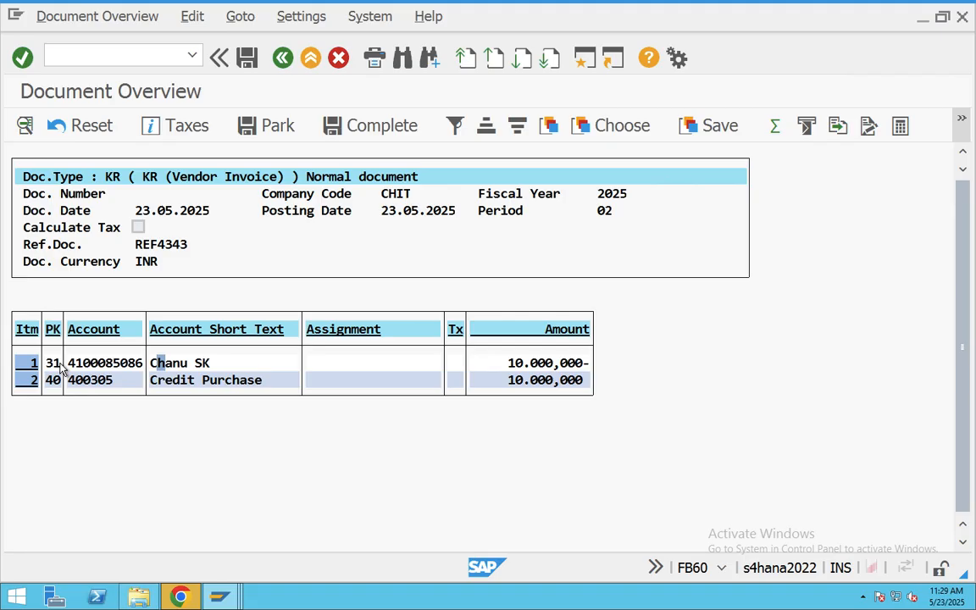
left_click(246, 59)
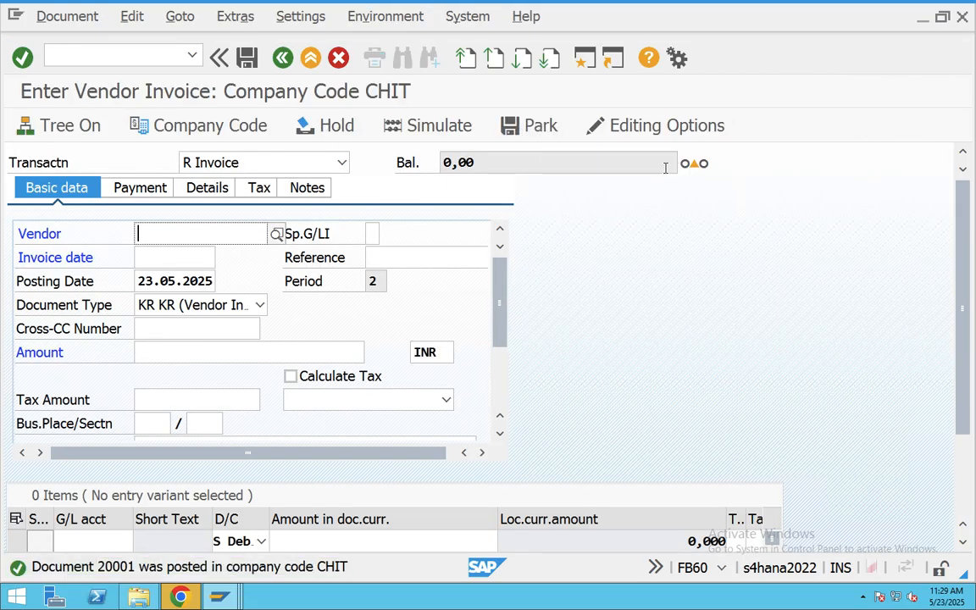
- Display the vendor invoice just posted and check its vendor and Credit Purchase line items
left_click(59, 16)
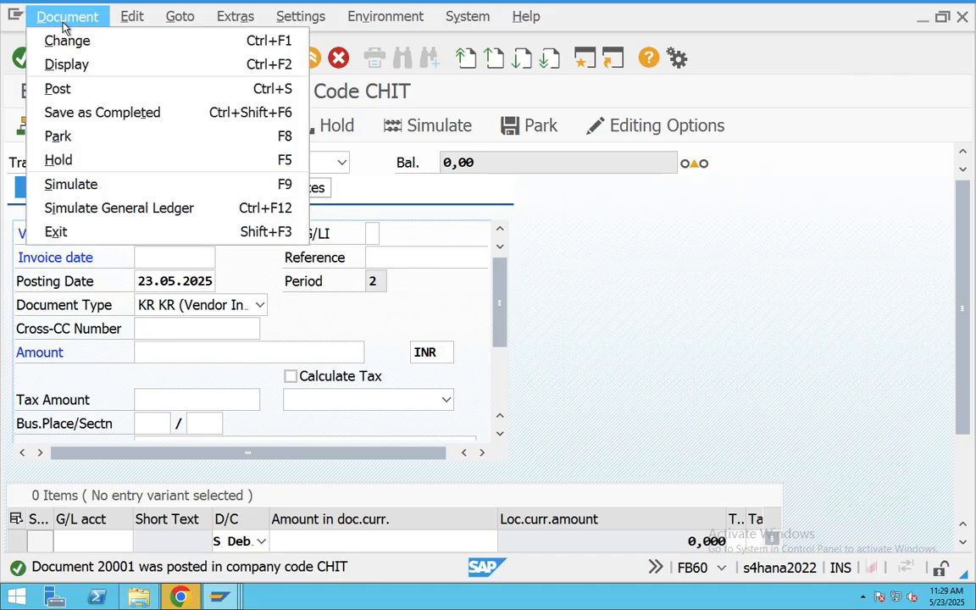
left_click(67, 64)
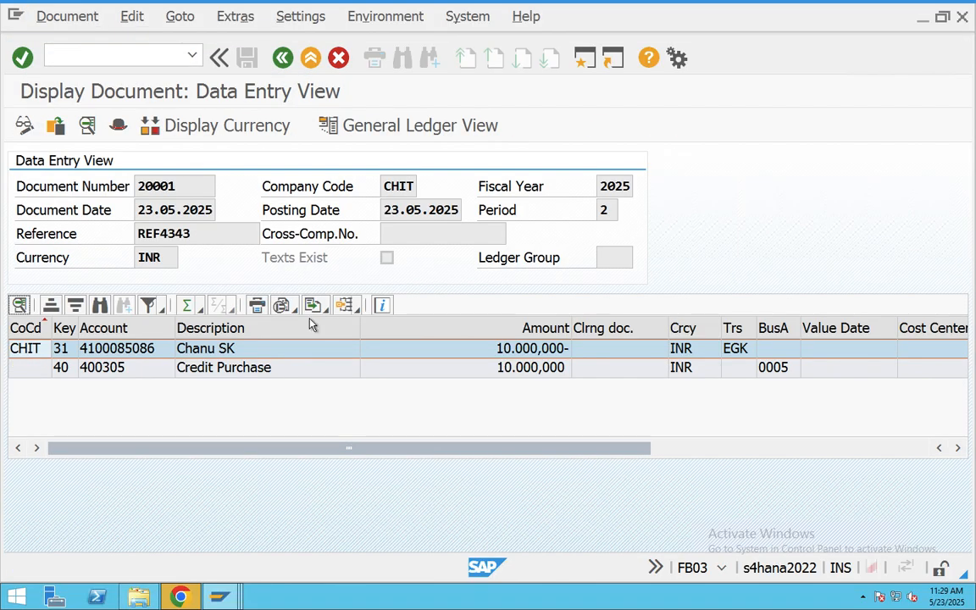
left_click(226, 366)
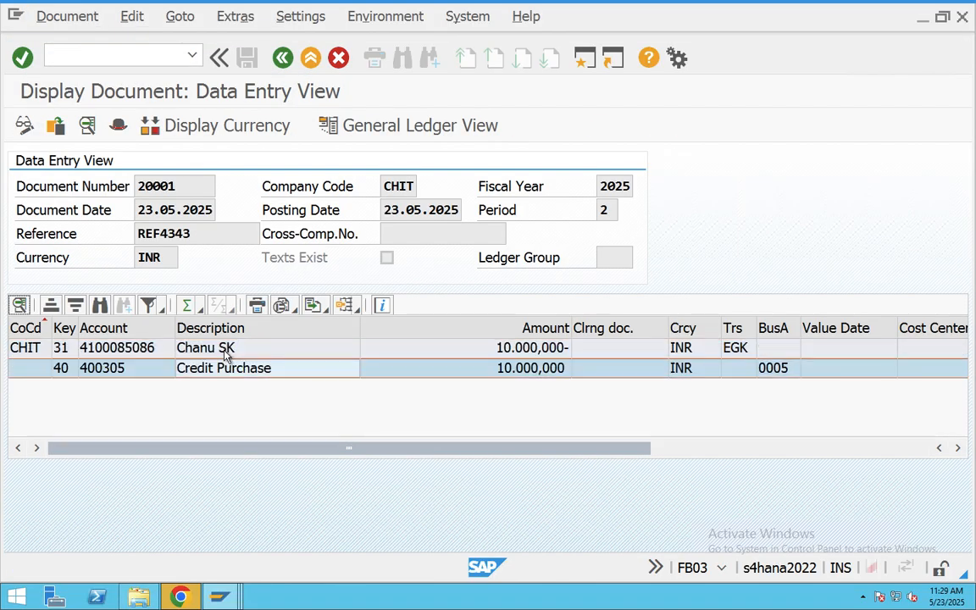
left_click(207, 348)
- Review the document header's transaction code, document date and posting date, and close the header details
left_click(118, 125)
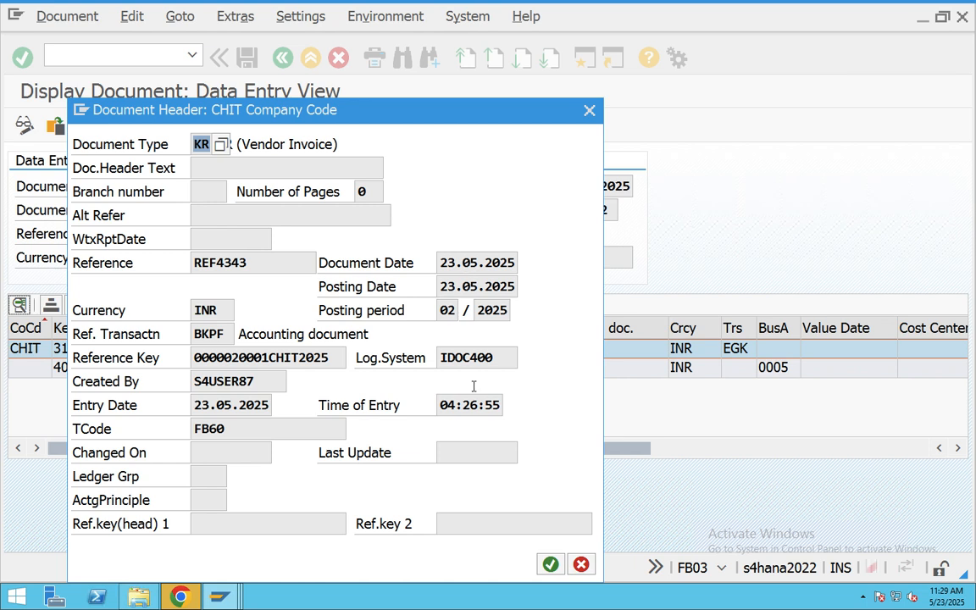
left_click_drag(236, 435, 137, 435)
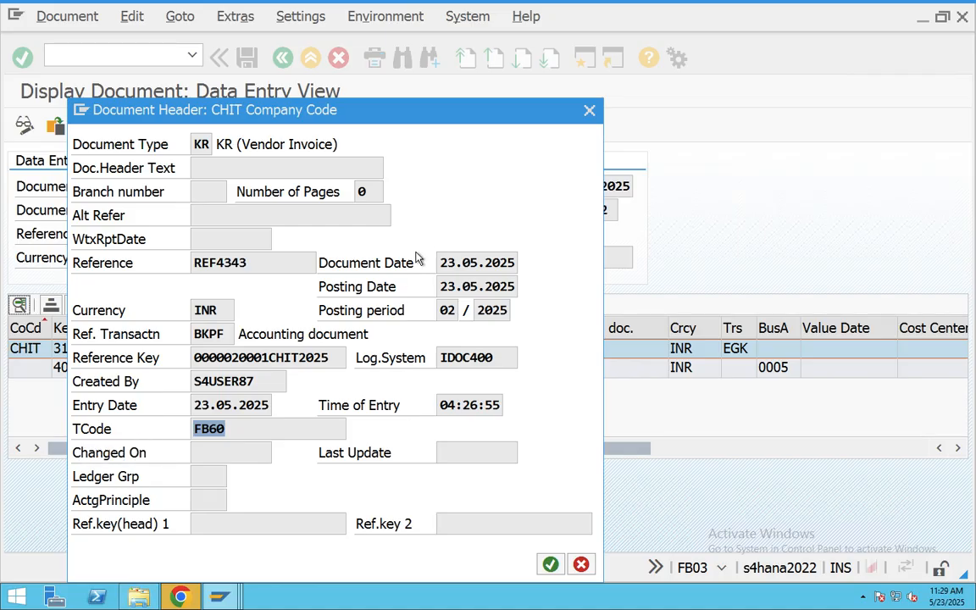
left_click_drag(472, 264, 440, 288)
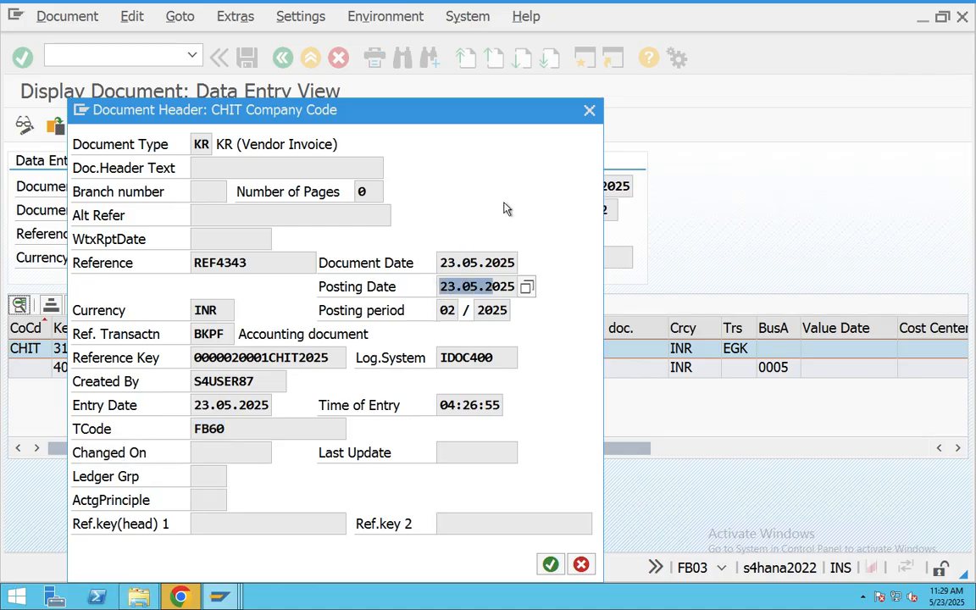
left_click(589, 111)
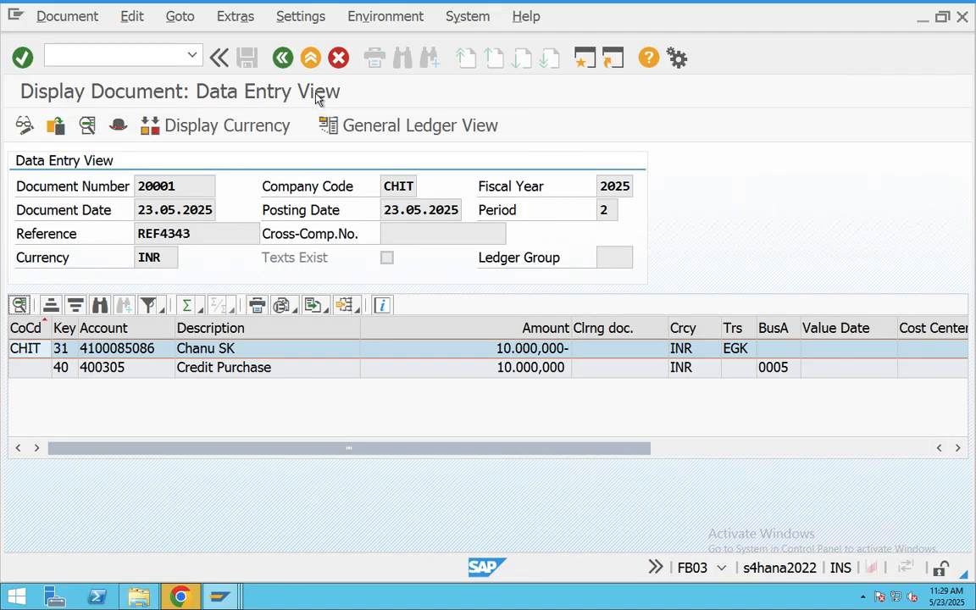
- Leave the document display and exit vendor invoice entry to SAP Easy Access, discarding the blank entry
left_click(286, 65)
left_click(284, 59)
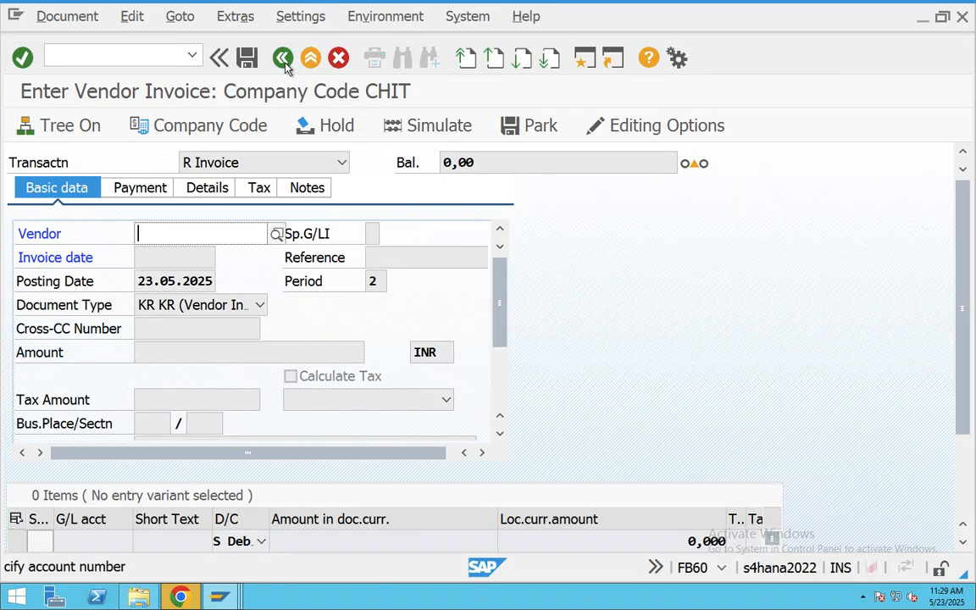
left_click(307, 59)
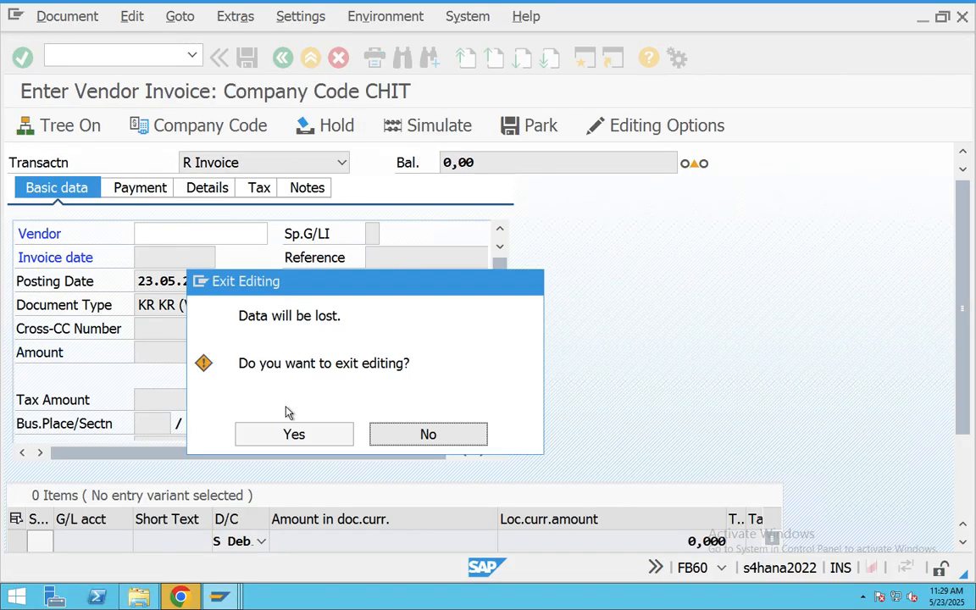
left_click(292, 432)
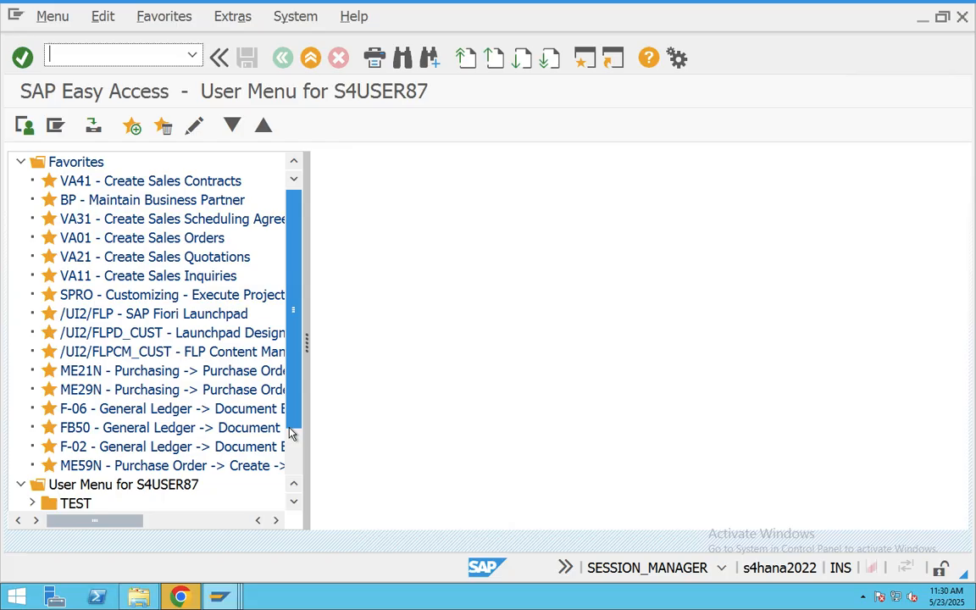
- Start transaction FBL1N and look up the Hyderabad supplier of company code CHIT as the supplier account
type("FBL1N")
key("Return")
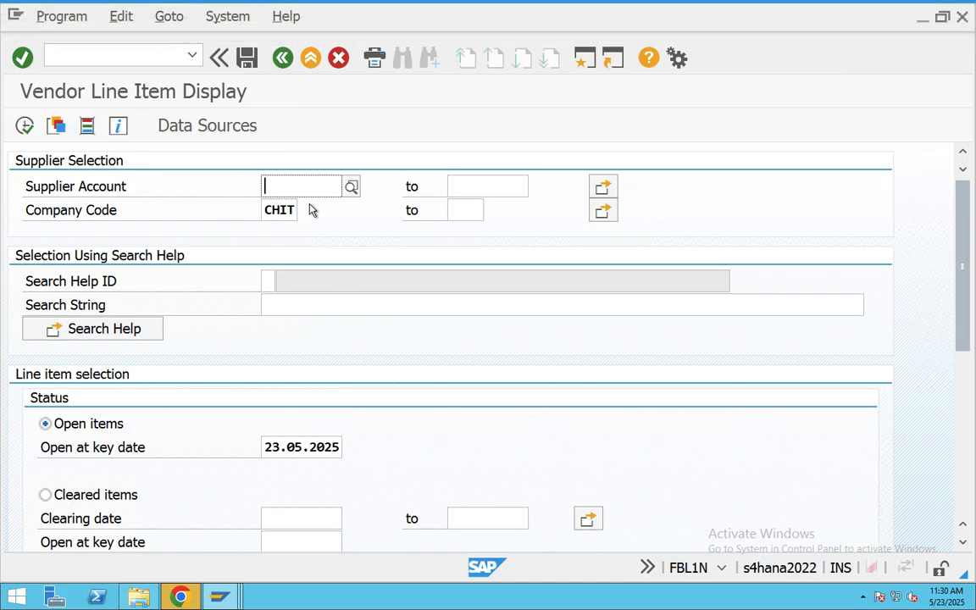
left_click(352, 188)
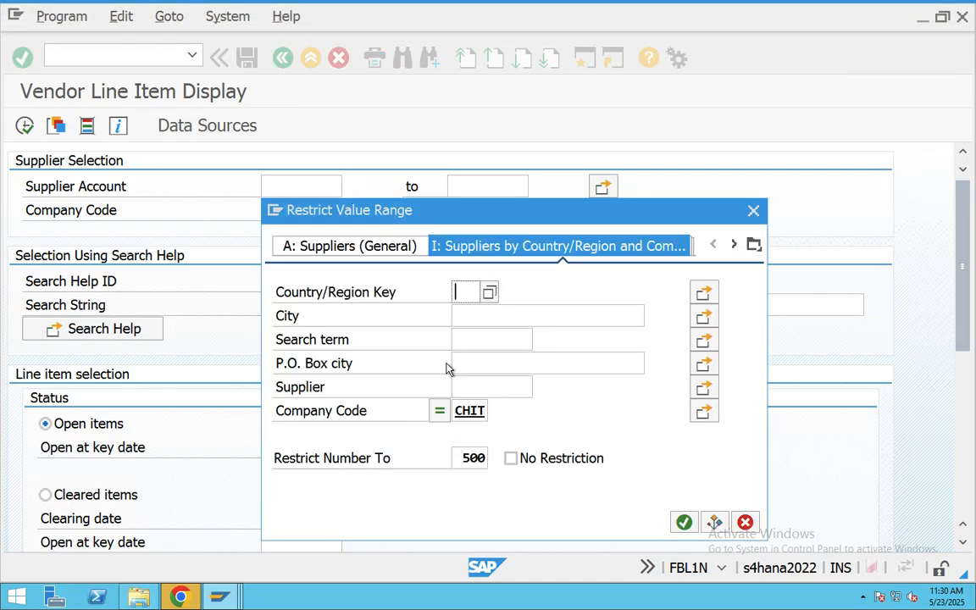
left_click(684, 523)
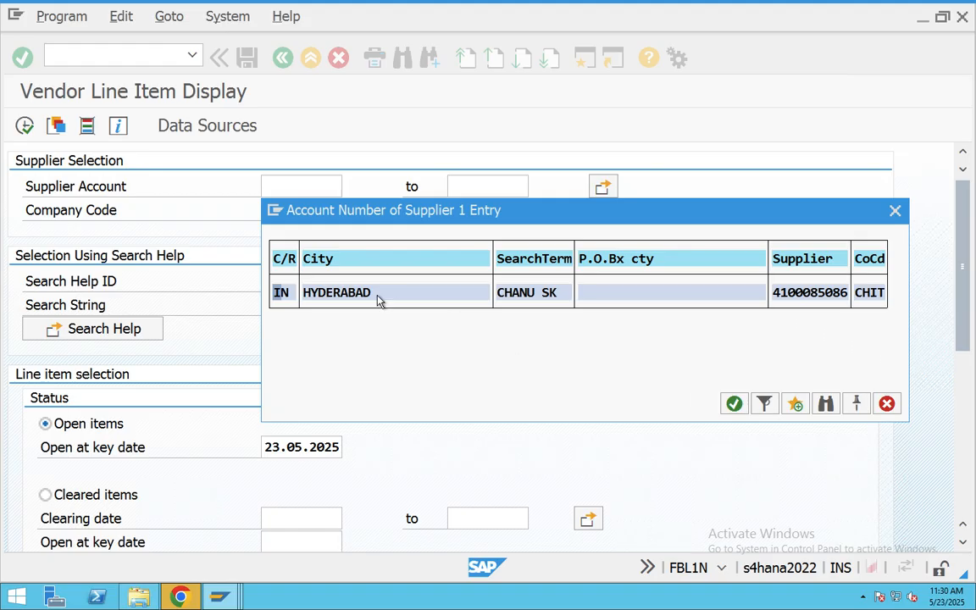
double_click(327, 289)
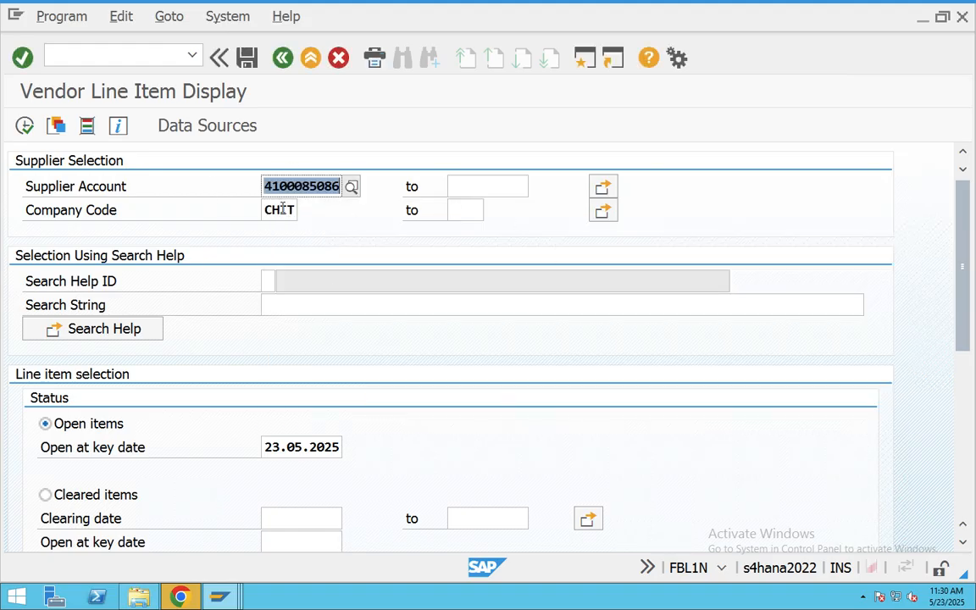
- Run the open-items report for the supplier and examine the vendor name, total amount and invoice status
key("Tab")
left_click(24, 125)
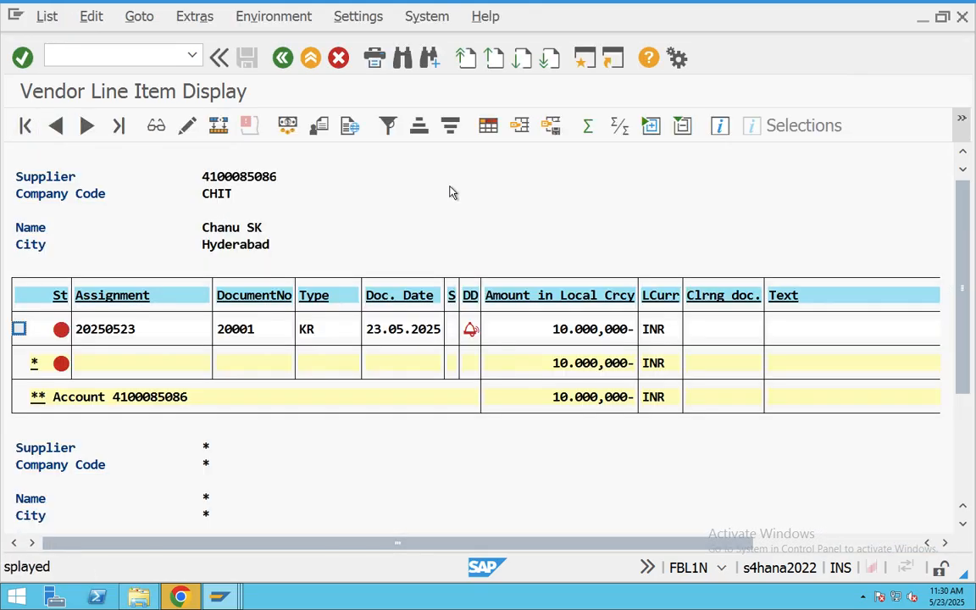
left_click(221, 229)
left_click(570, 362)
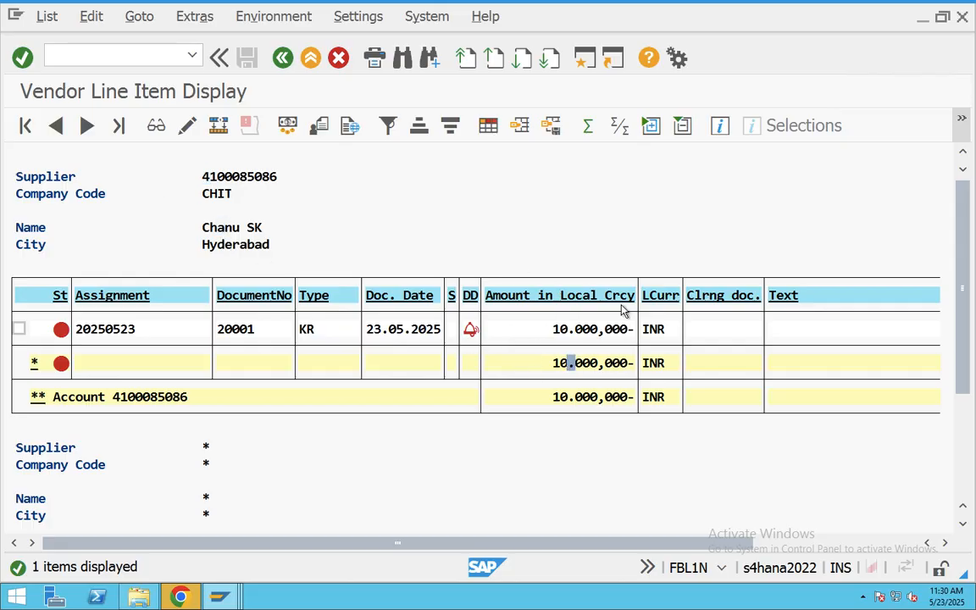
mouse_move(61, 332)
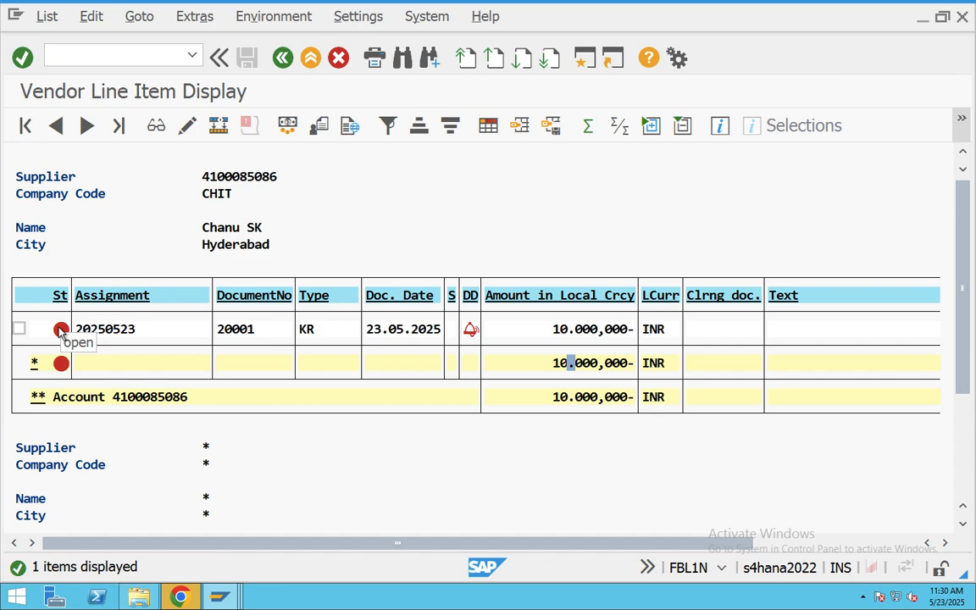
- Switch to Microsoft Teams in the Opera browser, look back through the meeting chat and leave the meeting
key("ctrl+Left")
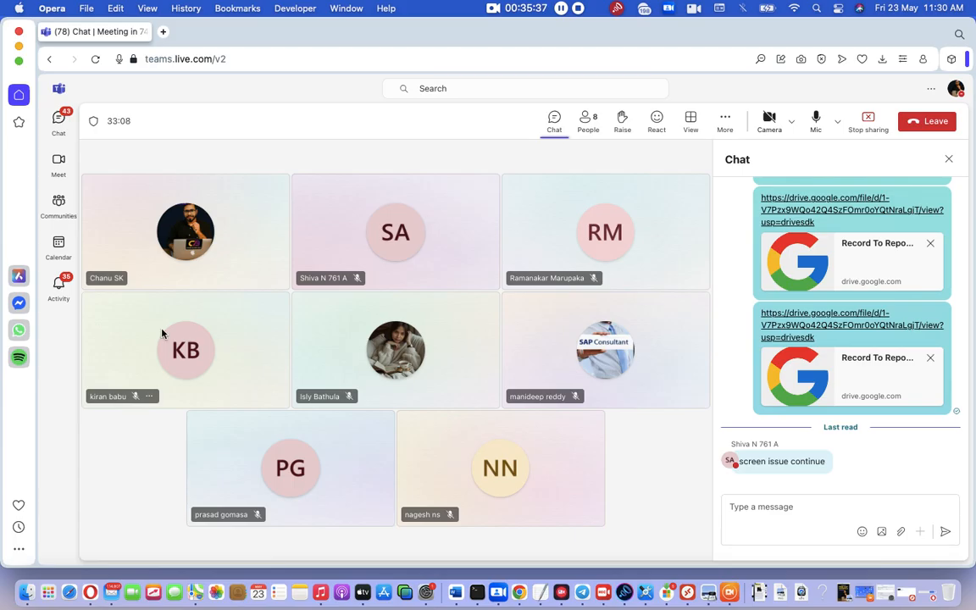
scroll(855, 427, "up", 2)
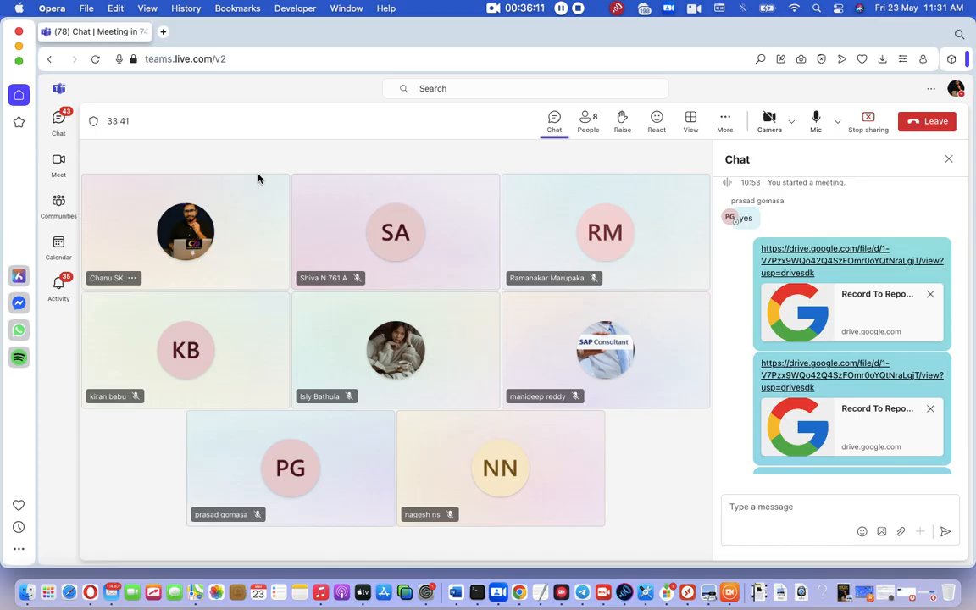
left_click(918, 130)
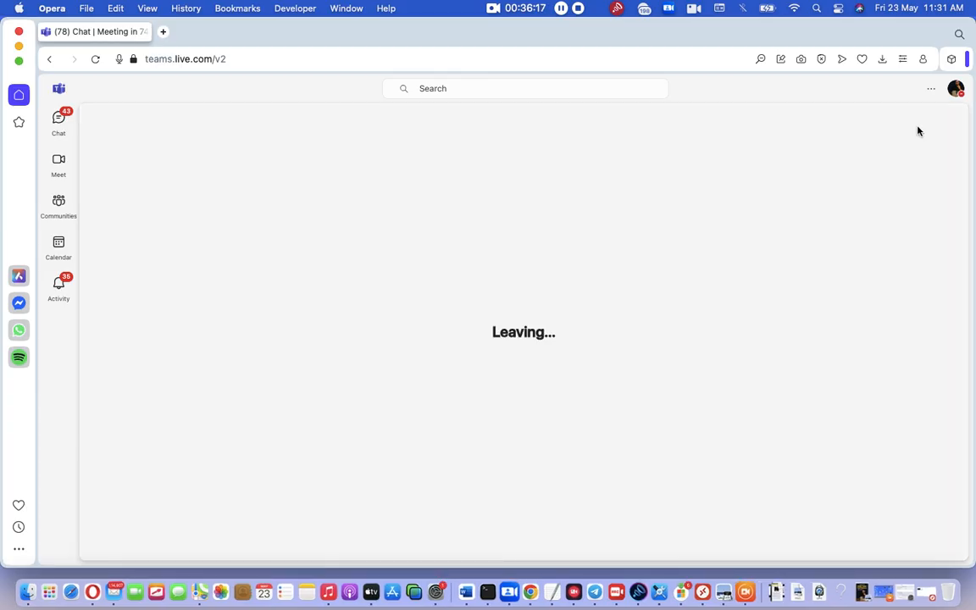